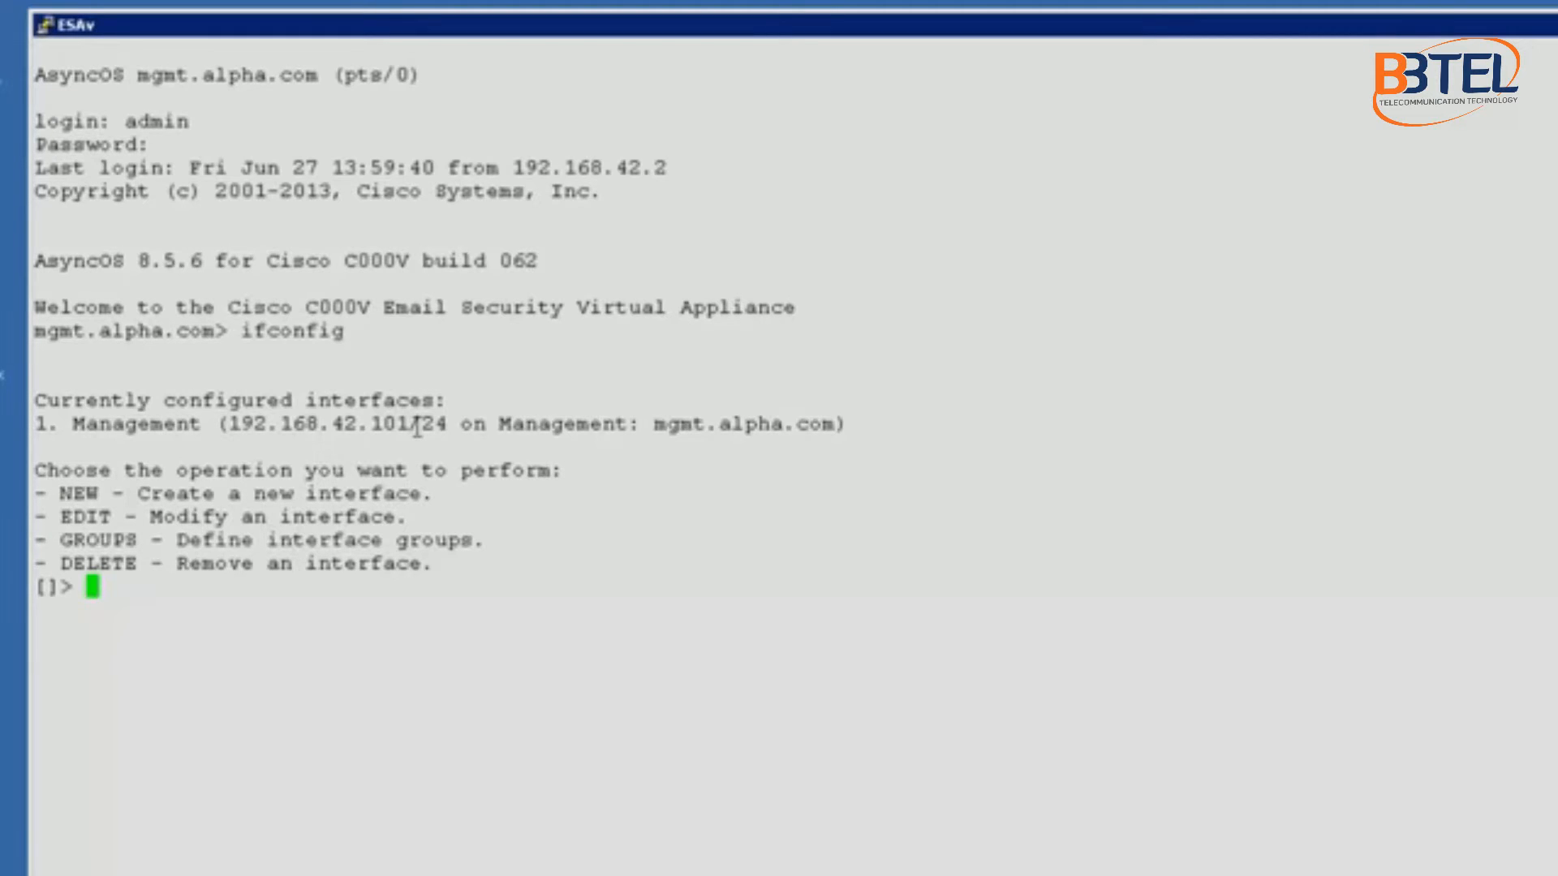
Step: Start a new interface named smtp.alpha.com with IPv4 address 192.168.10.101
type("new")
key("Return")
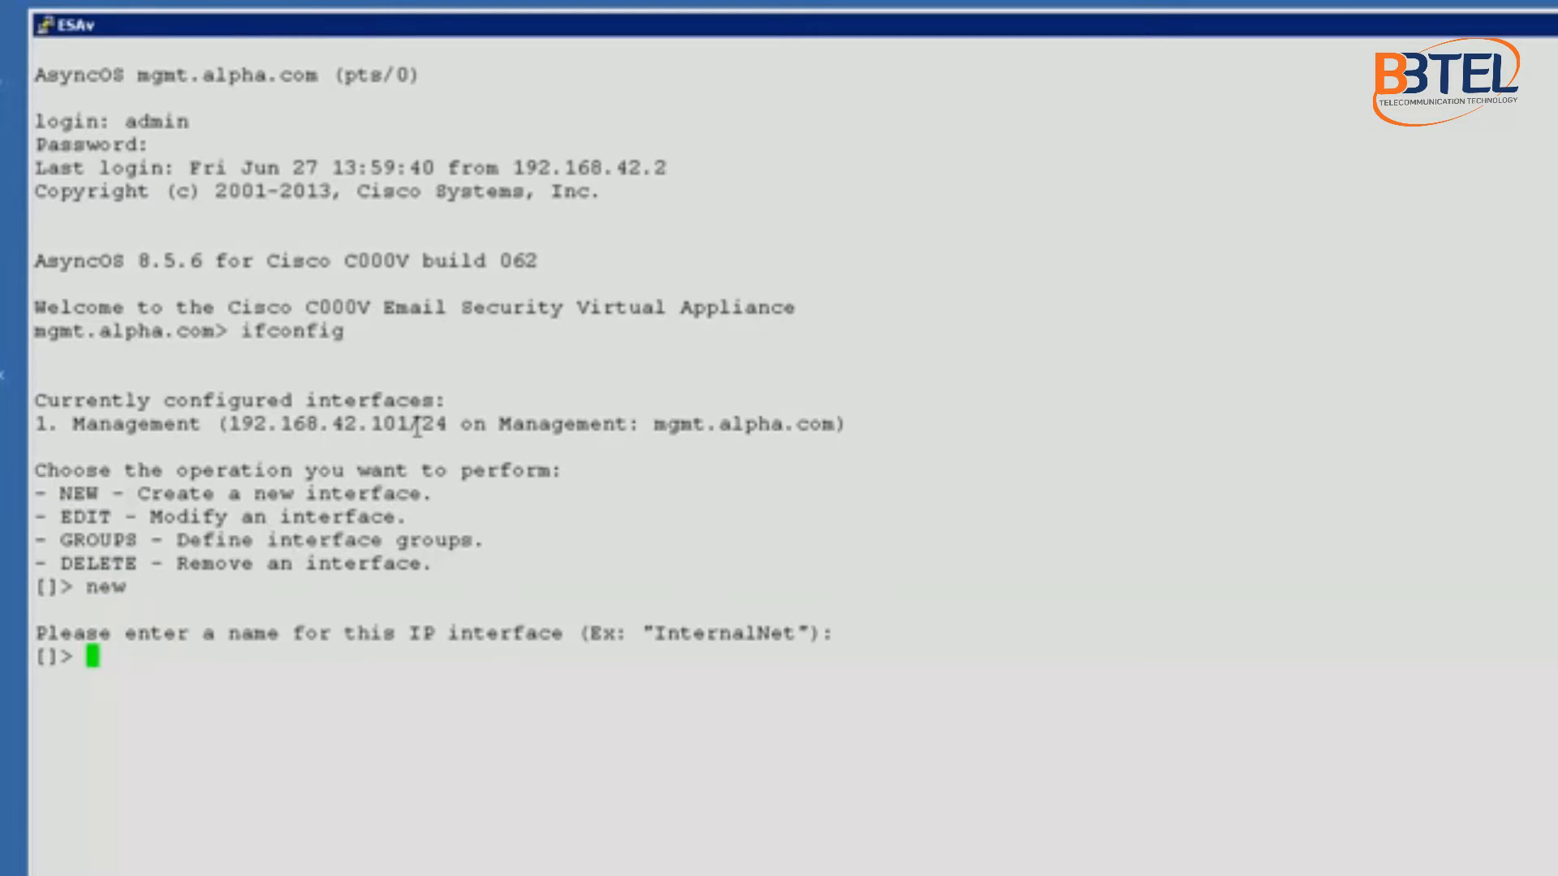
type("smtp.")
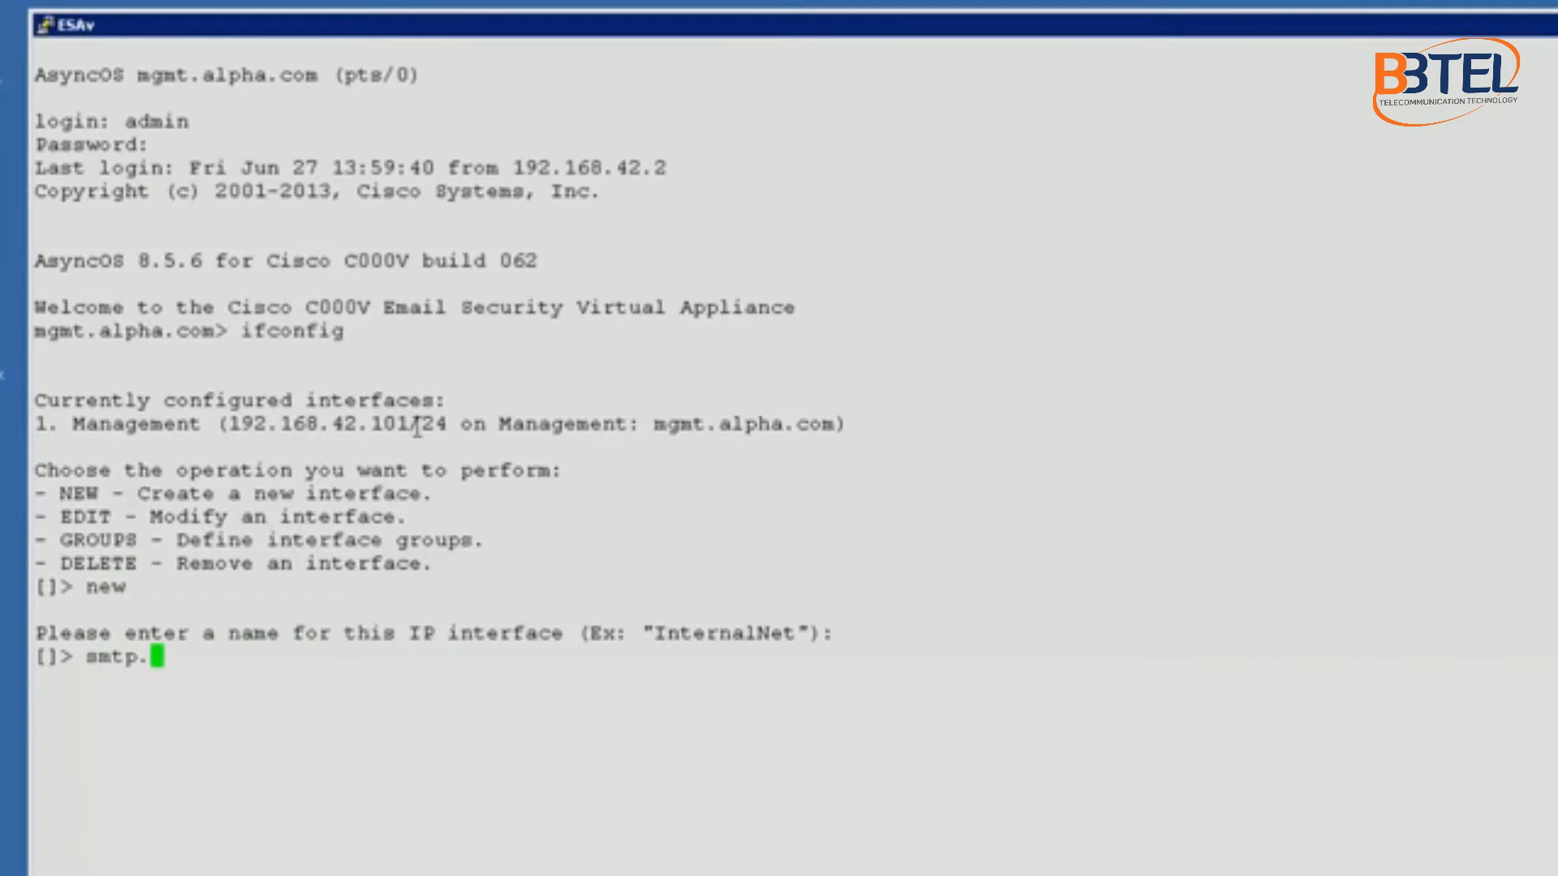
type("alpha.com")
key("Return")
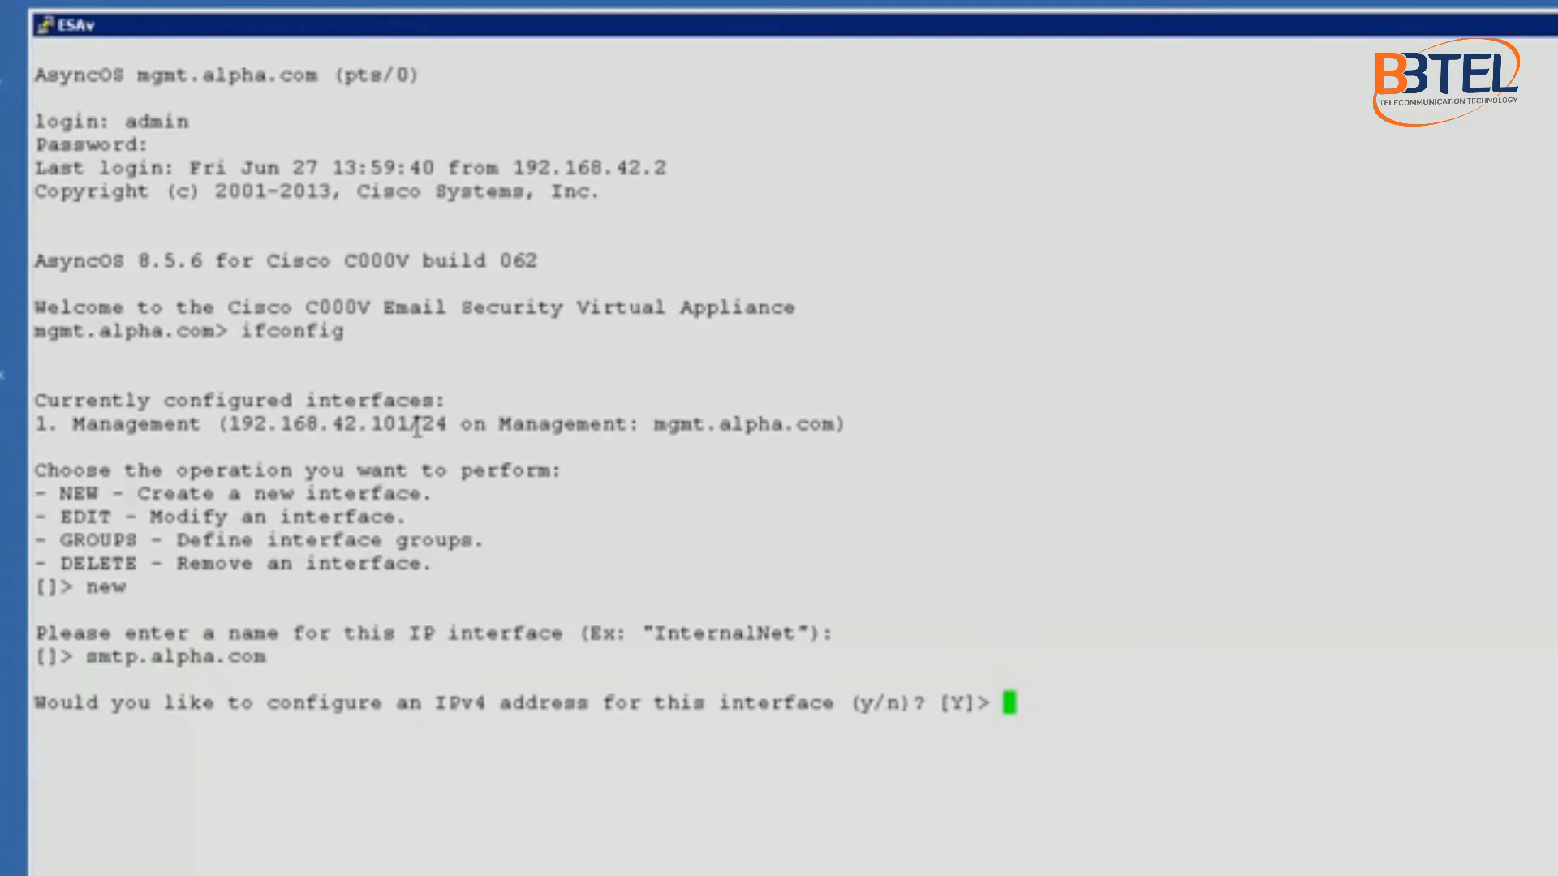
type("y")
key("Return")
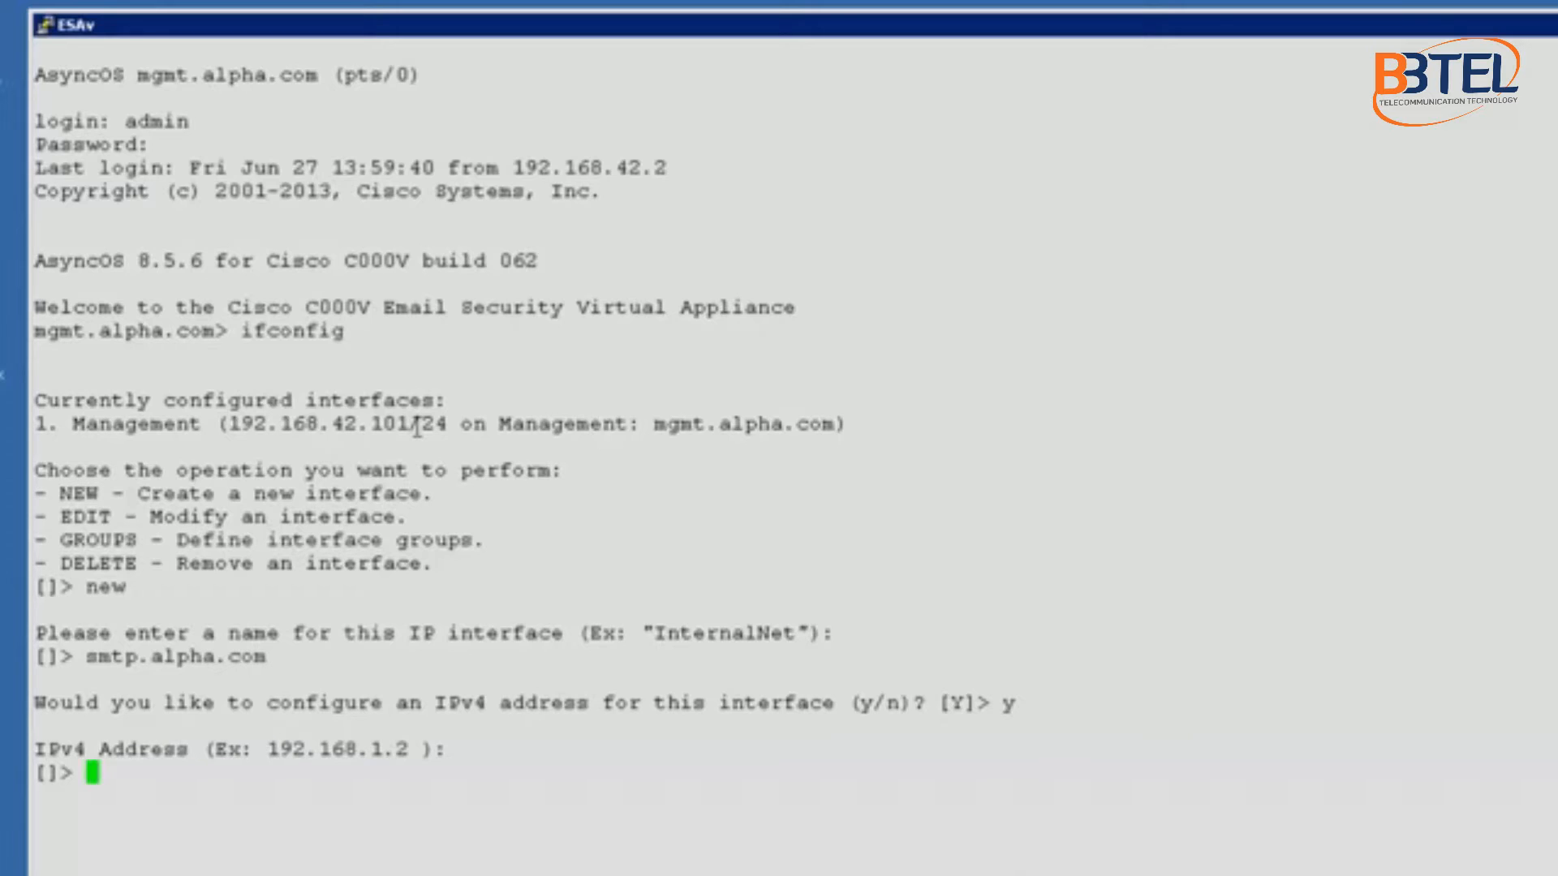
type("192.168.")
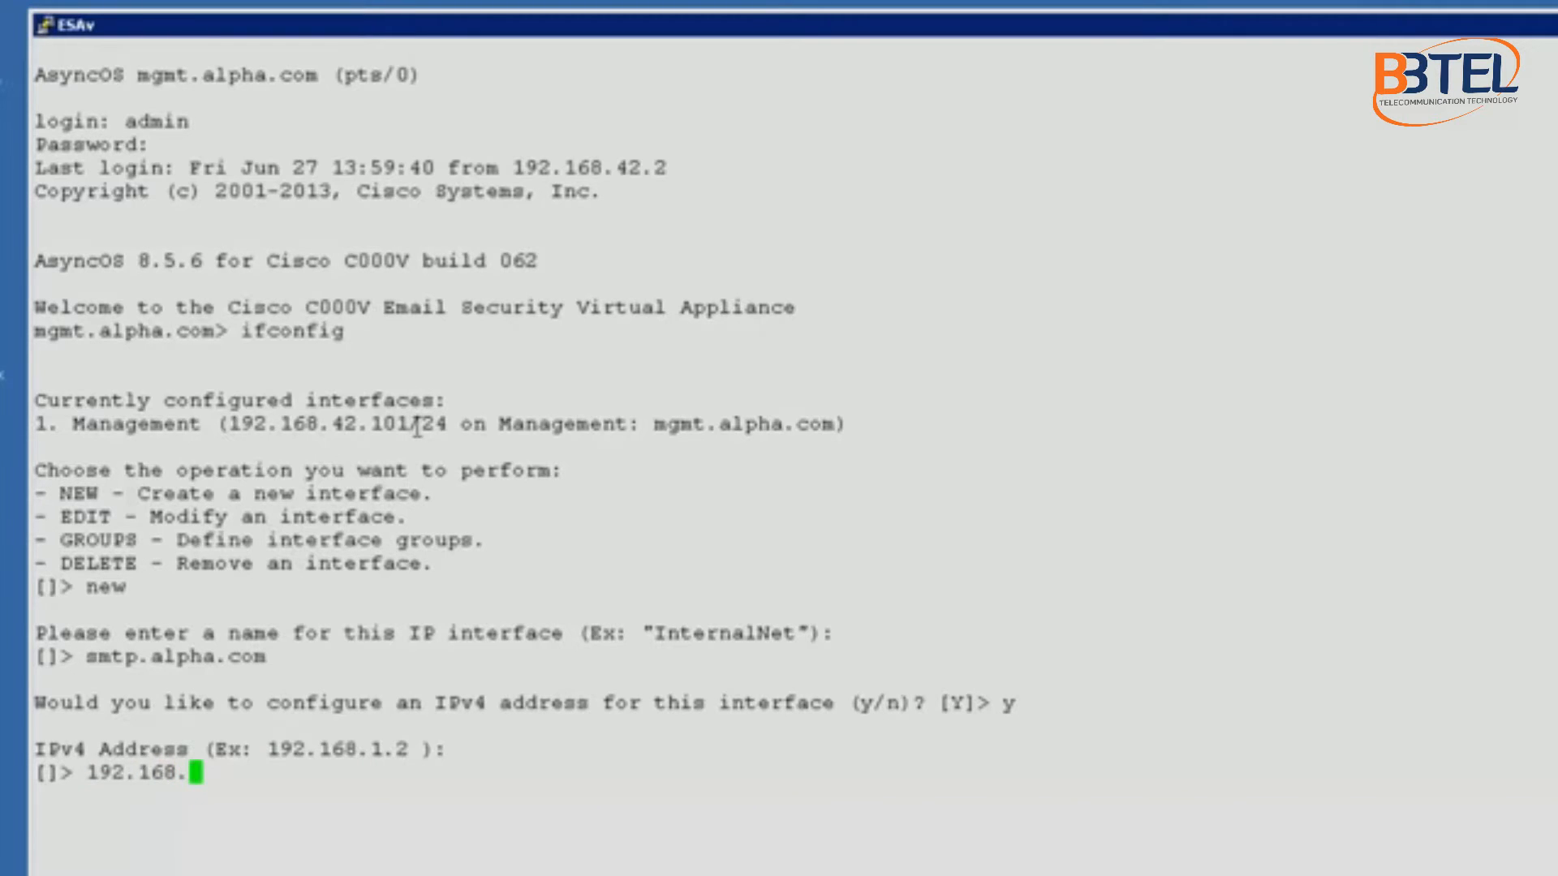
type("10.101")
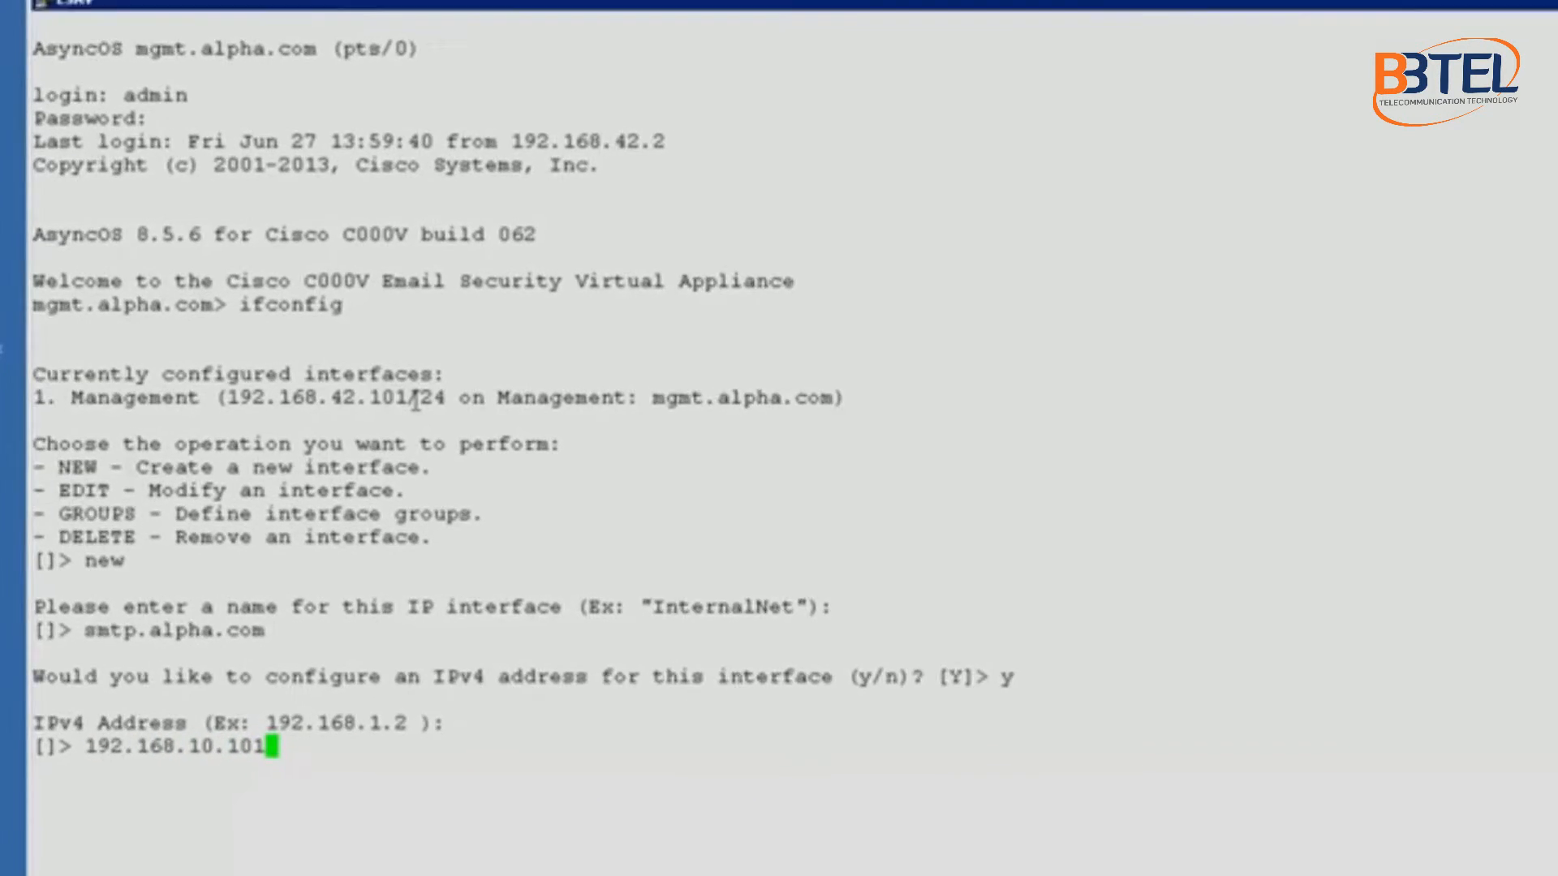
key("Return")
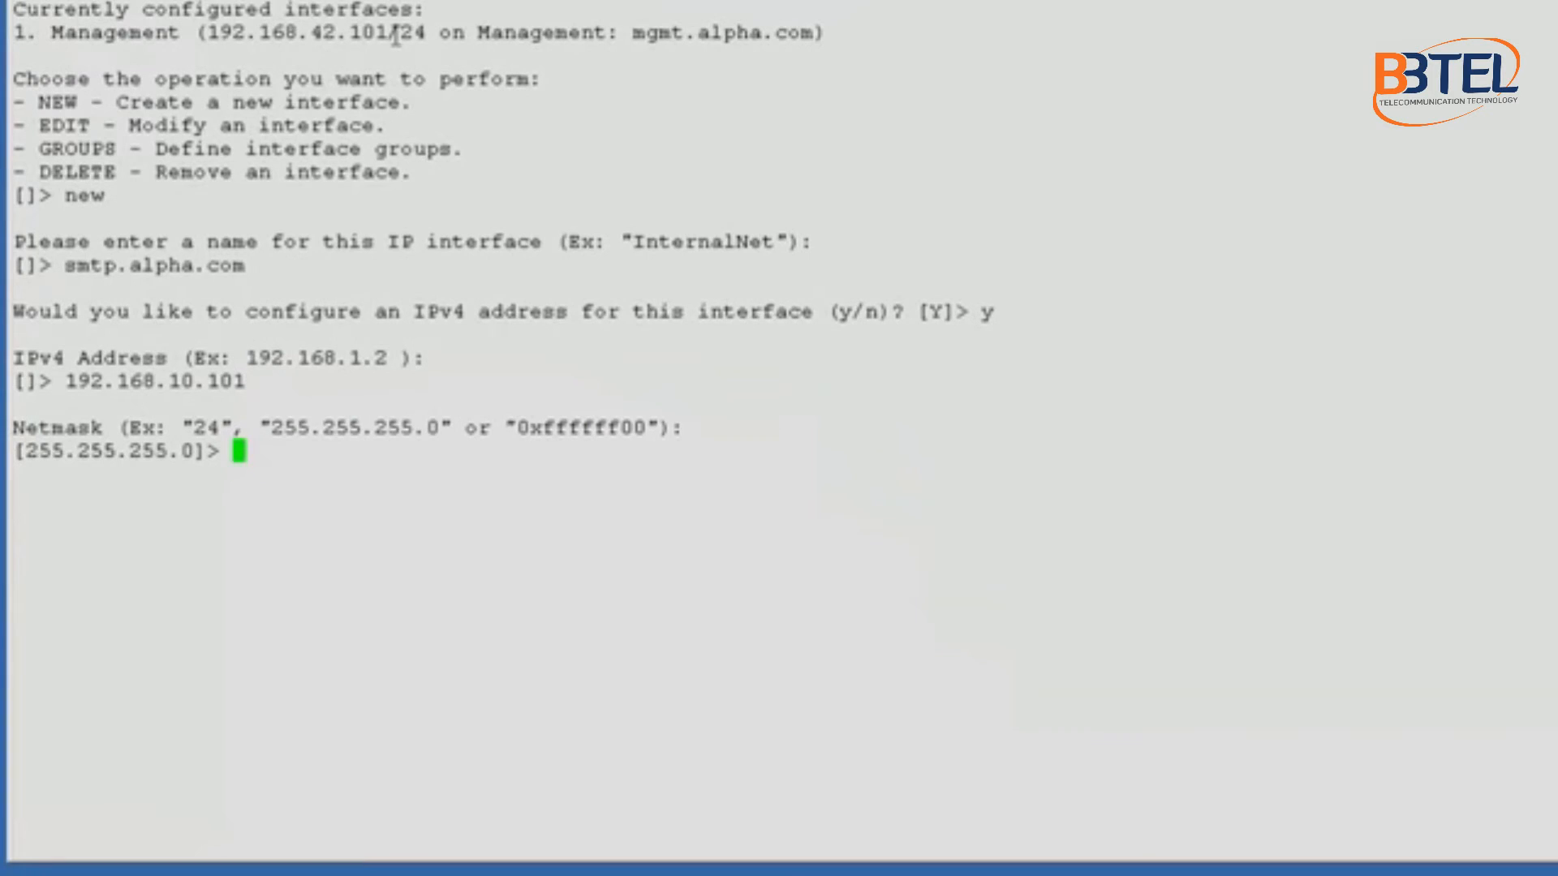
Step: Accept netmask 255.255.255.0, skip IPv6, and bind the interface to the Data 1 port
key("Return")
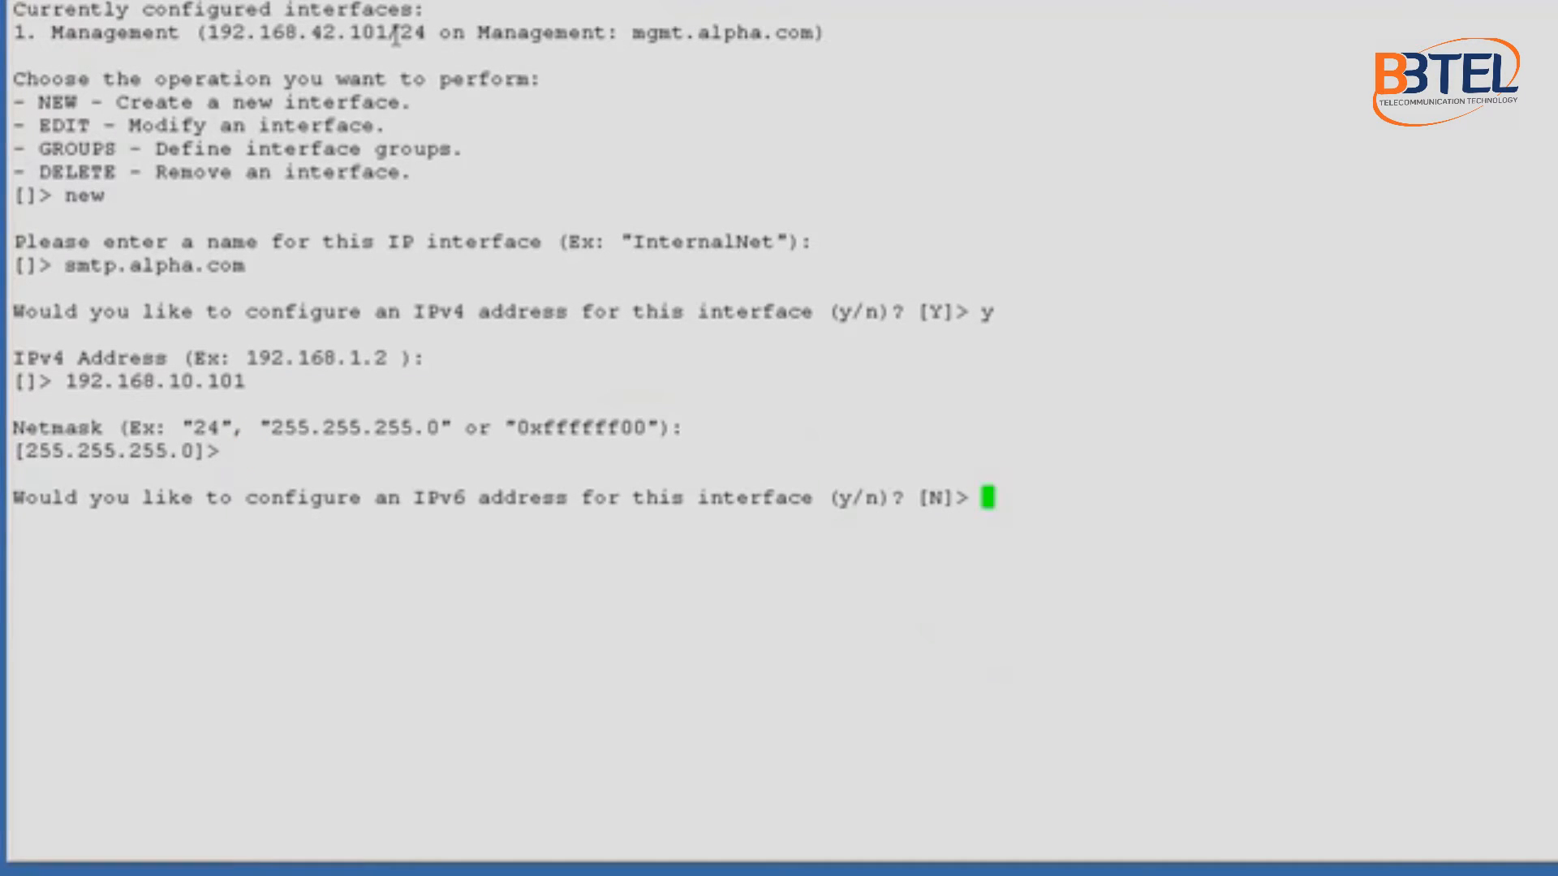
key("Return")
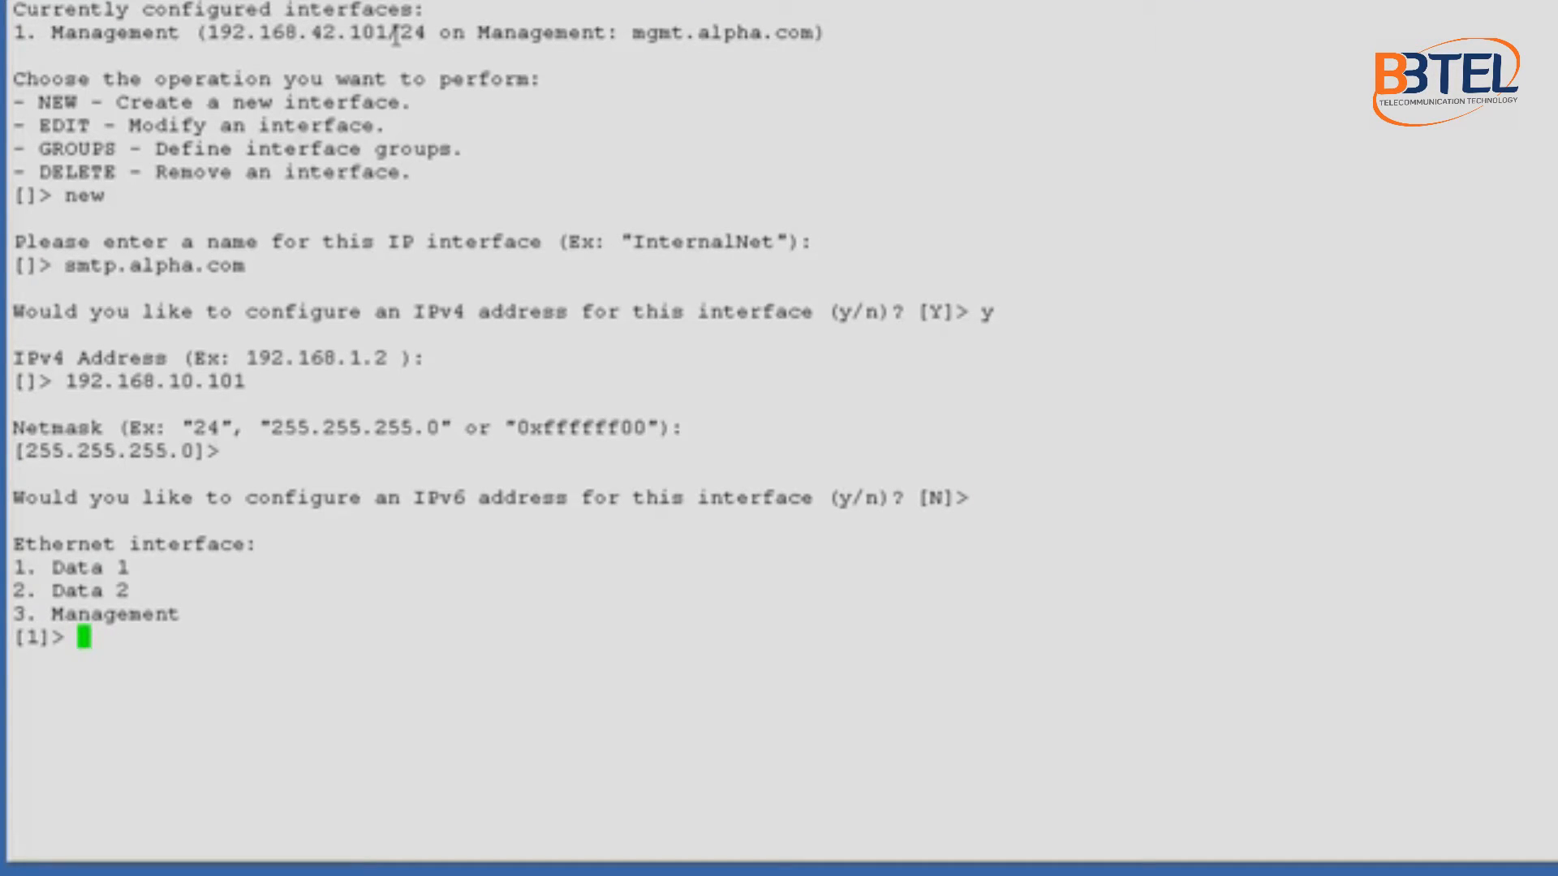
type("1")
key("Return")
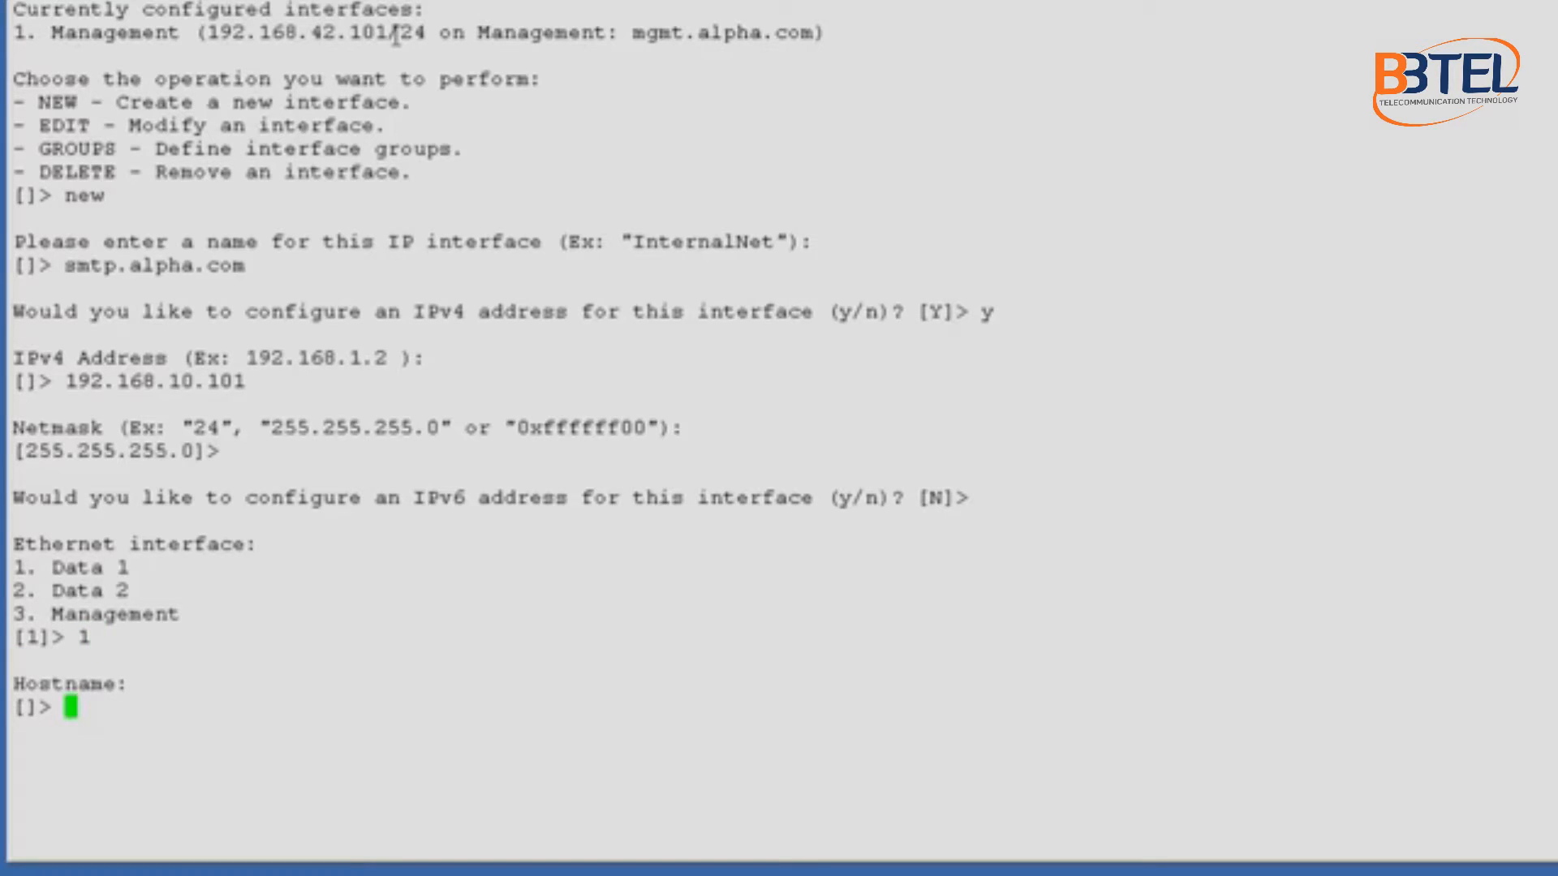
Step: Set the interface hostname to smtp.alpha.com, keep Telnet disabled and enable SSH
type("smtp.")
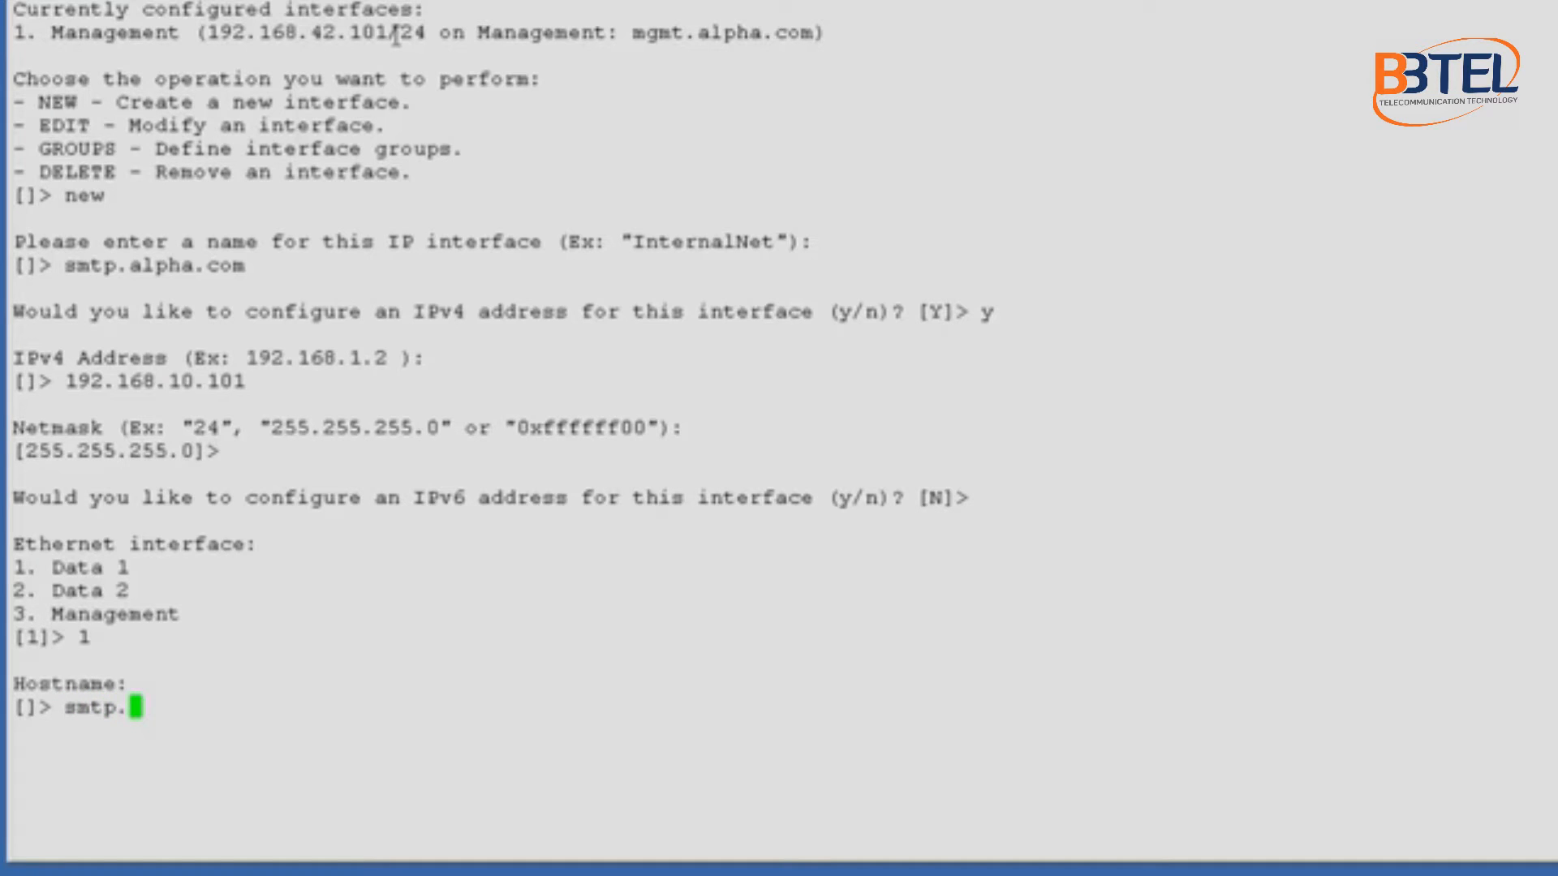
type("alpha.com")
key("Return")
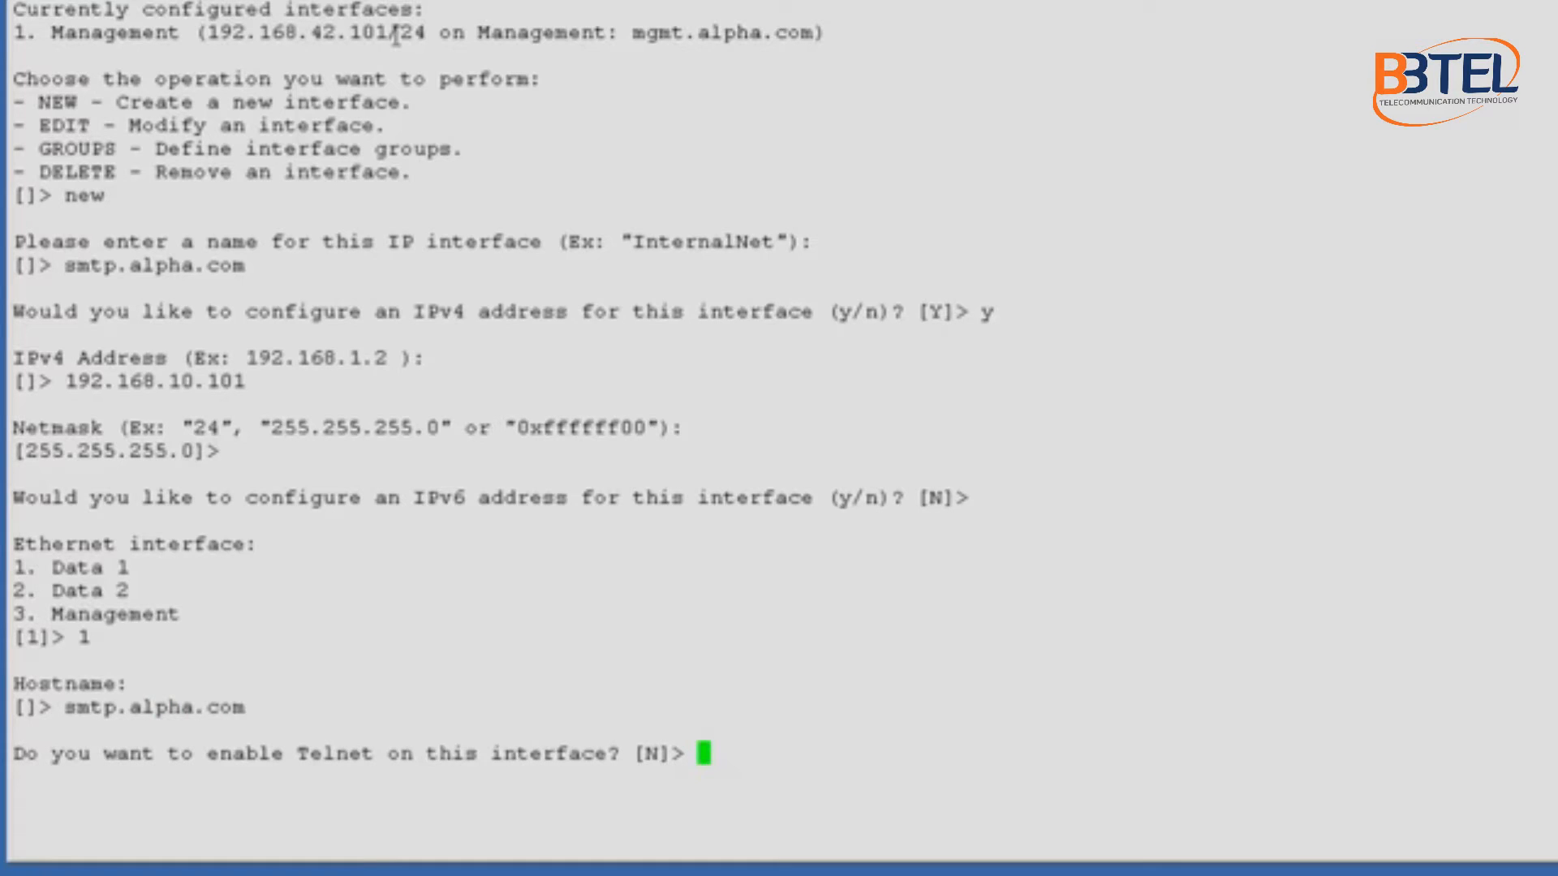
type("n")
key("Return")
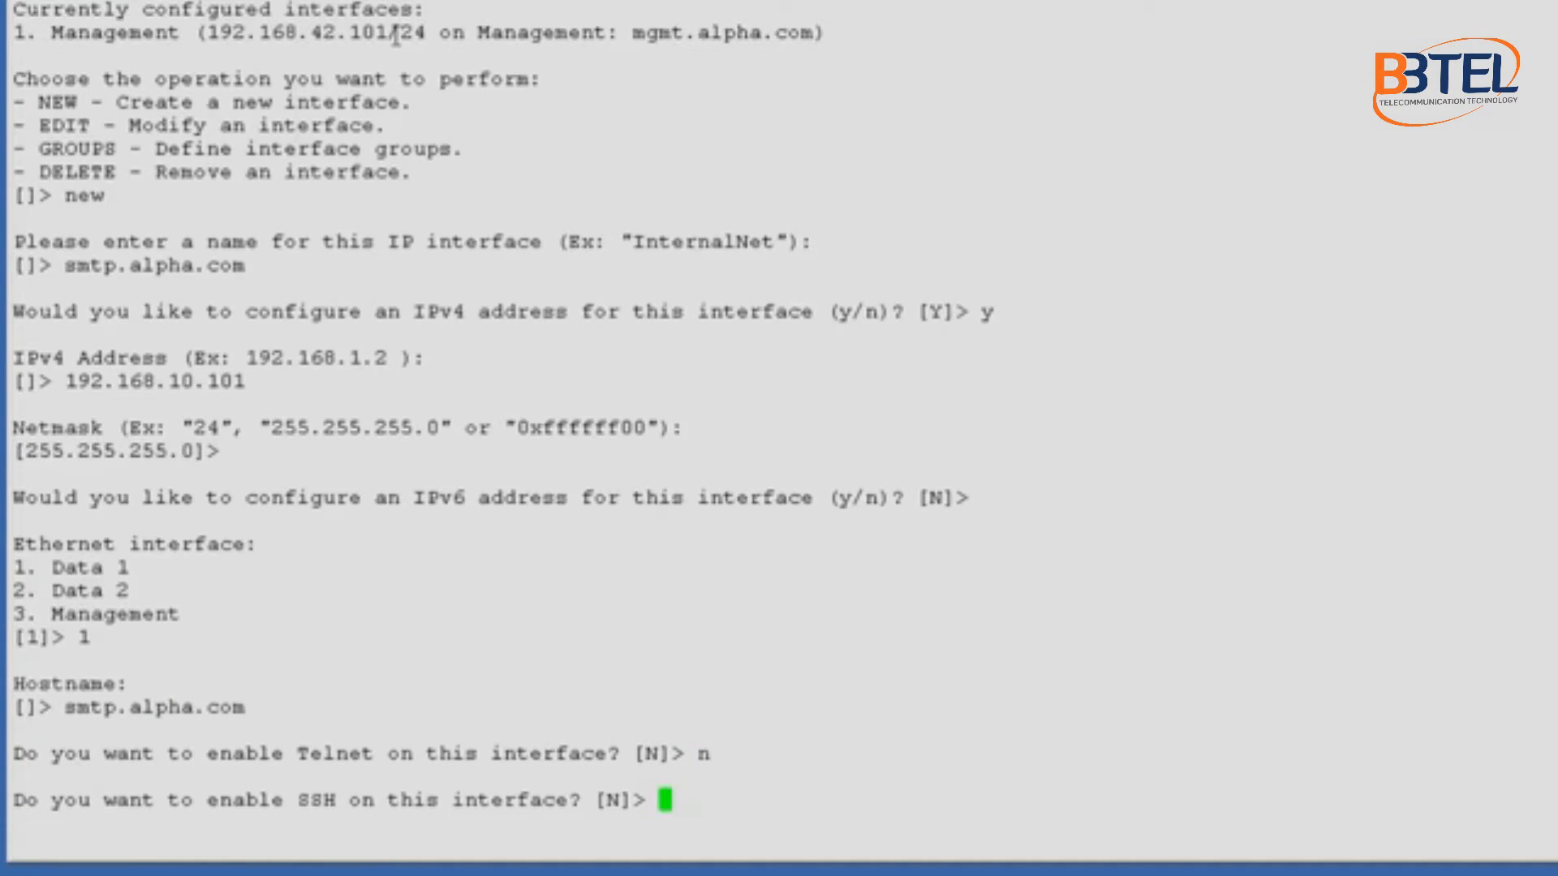
type("y")
key("Return")
key("Return")
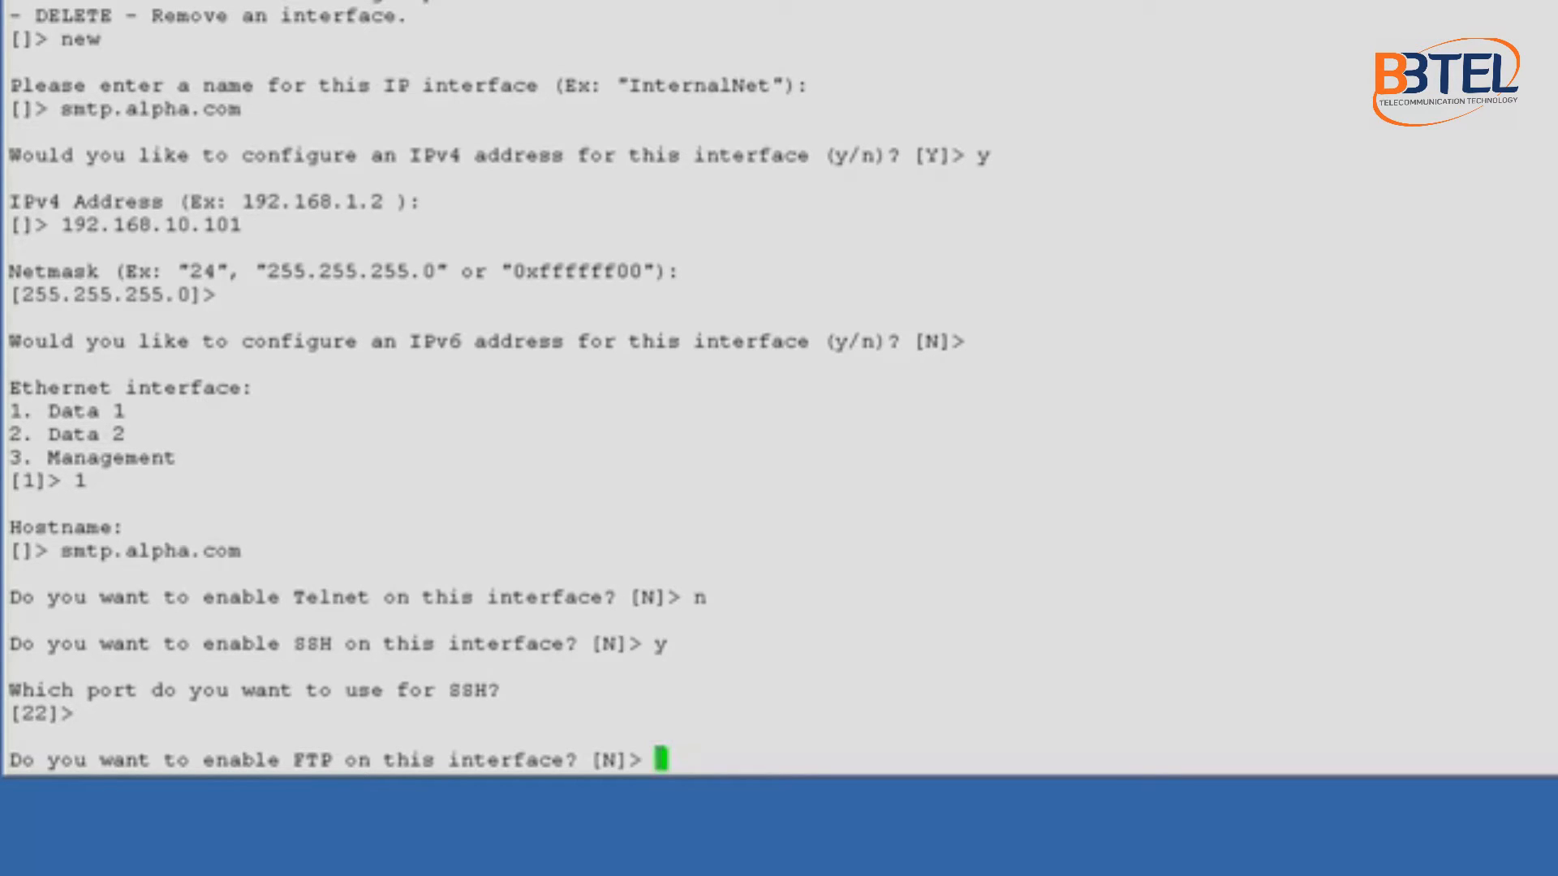
Step: Leave FTP, Cluster and HTTP off, enable HTTPS on port 443, and skip Spam Quarantine and RSA
key("Return")
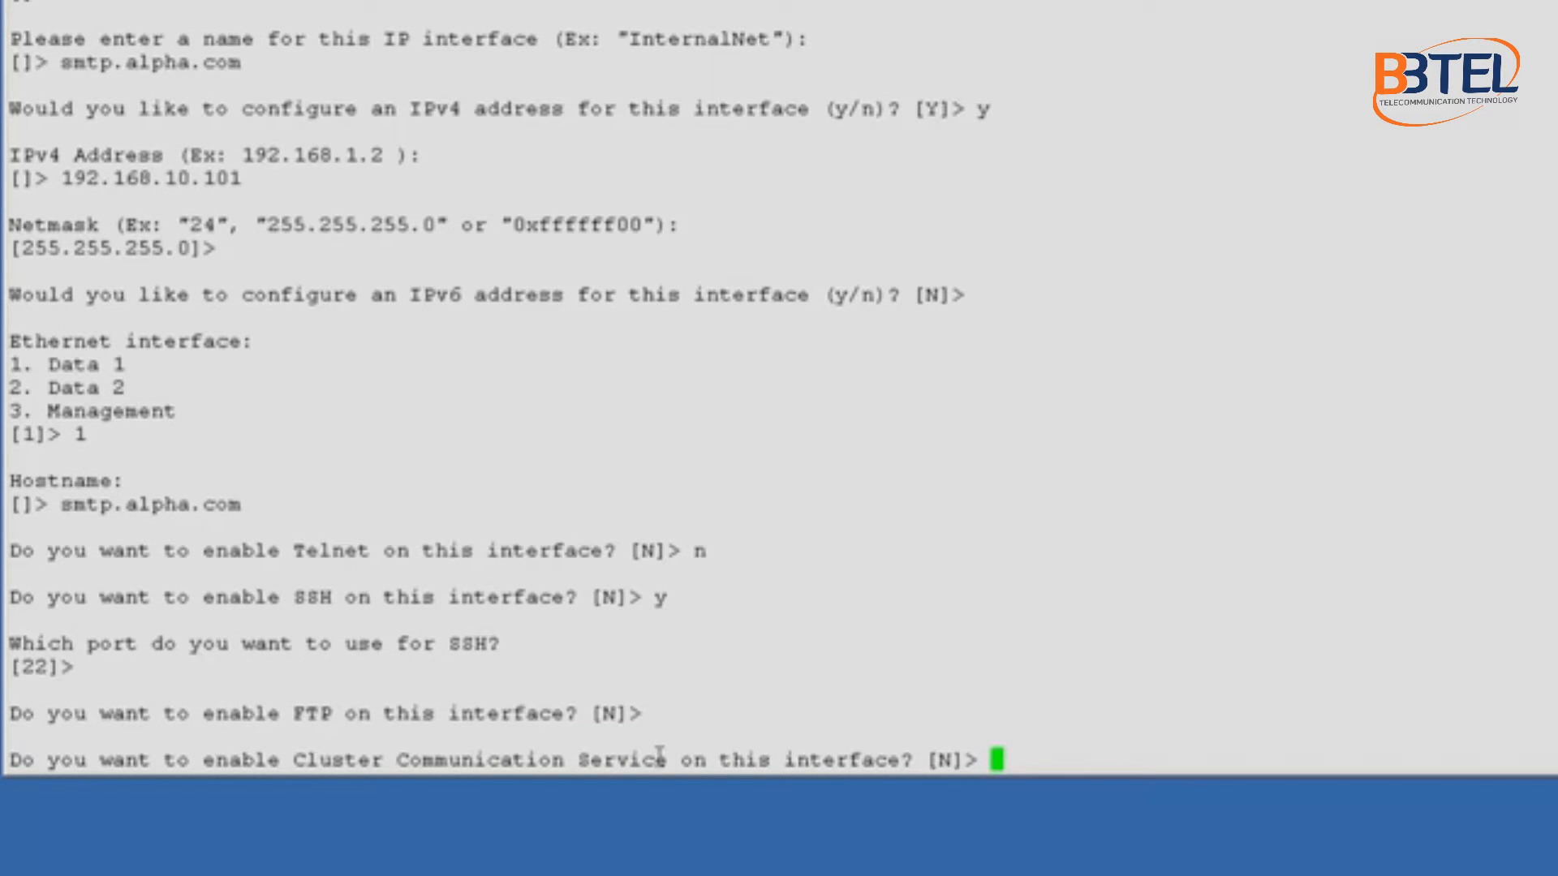
key("Return")
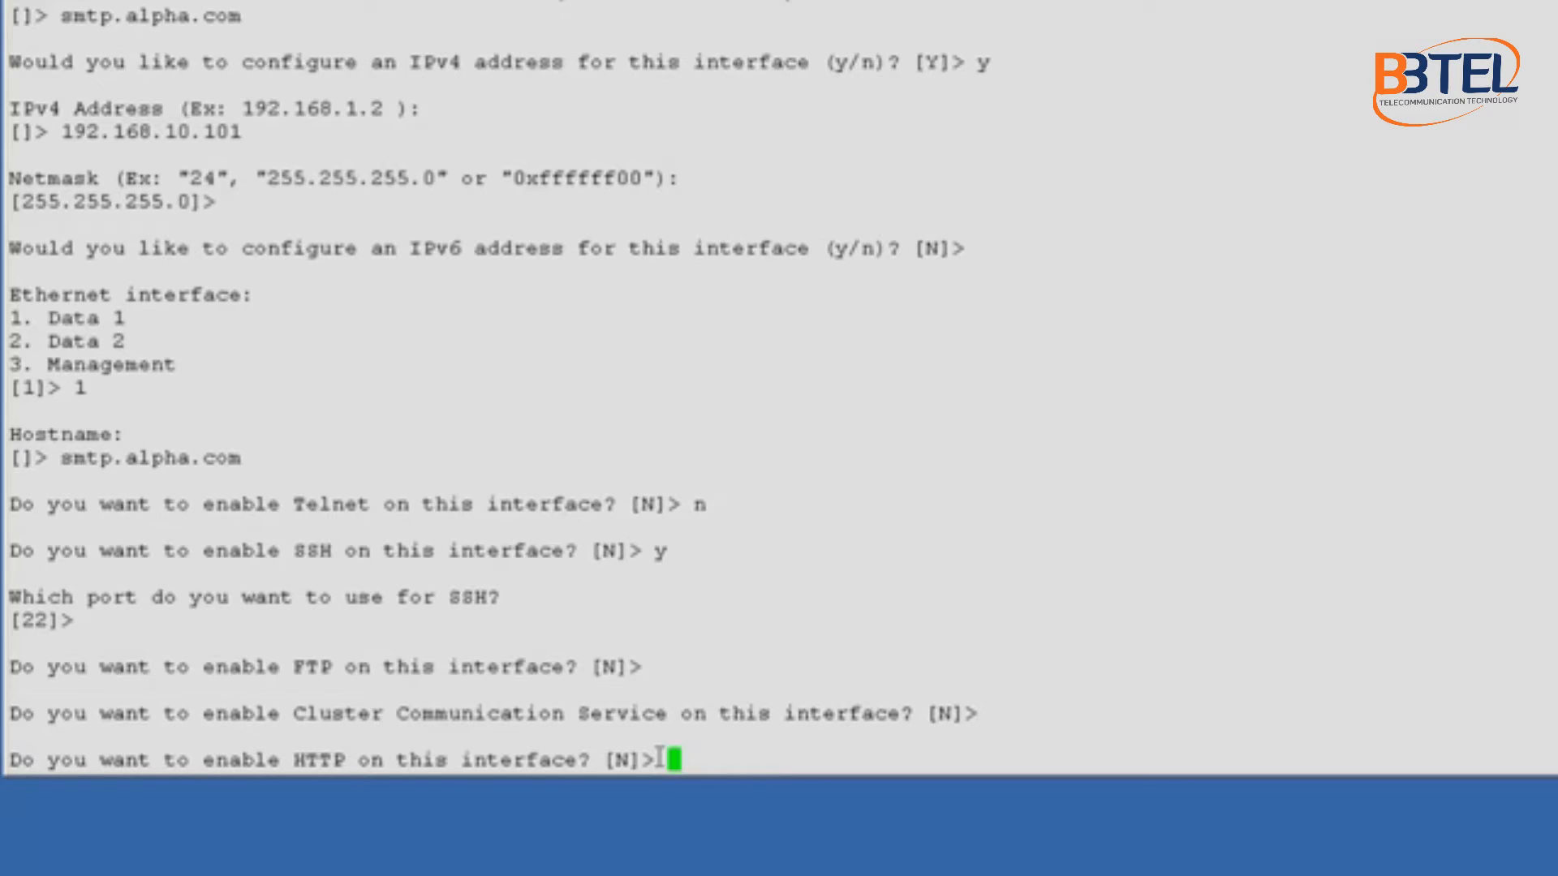
key("Return")
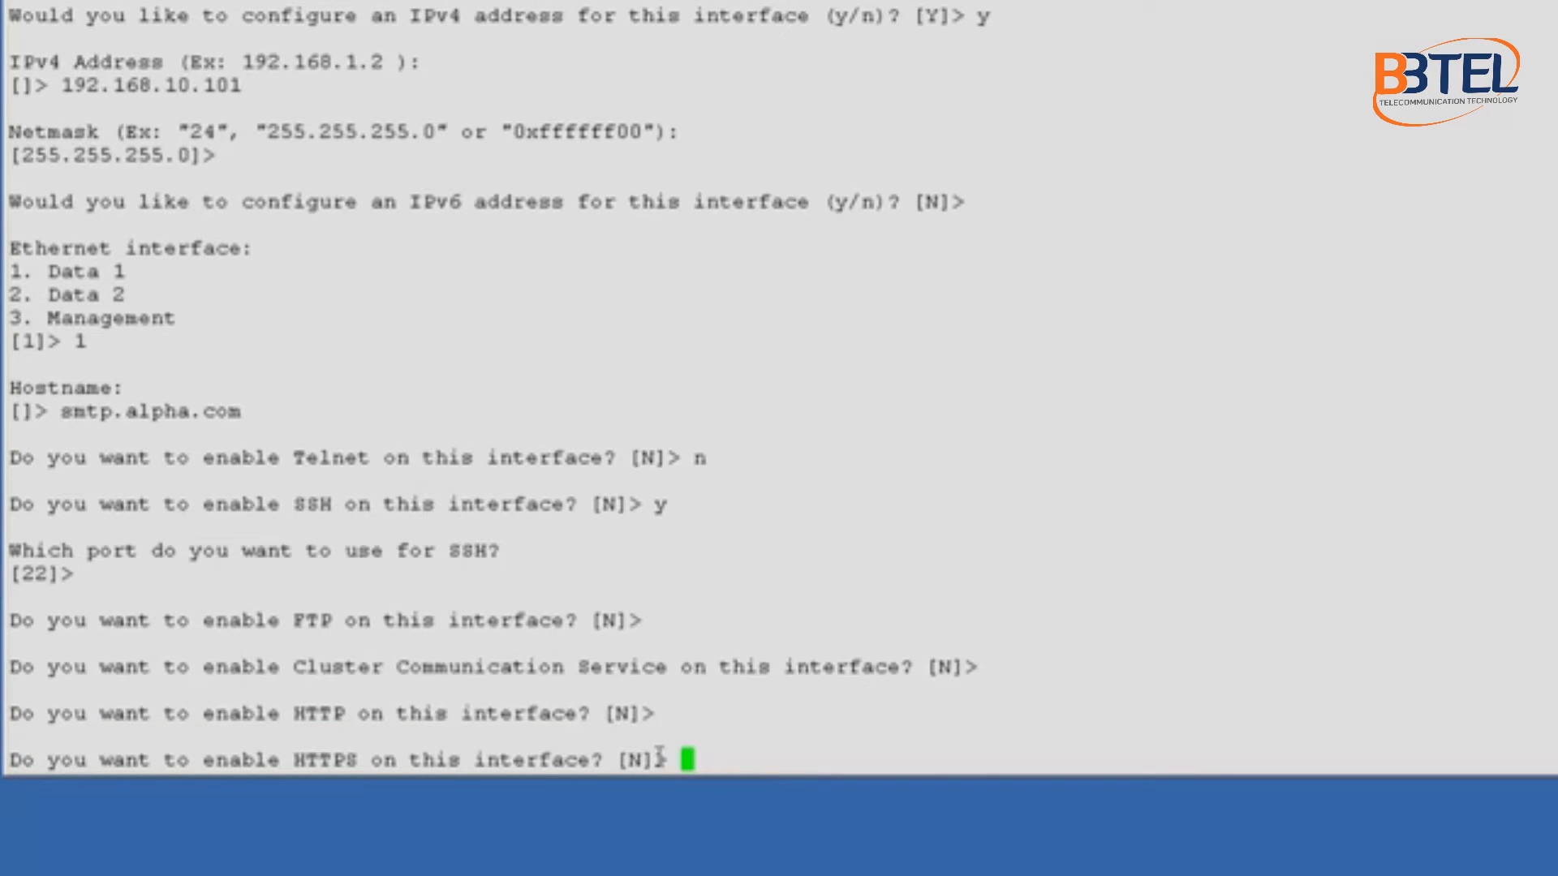
type("y")
key("Return")
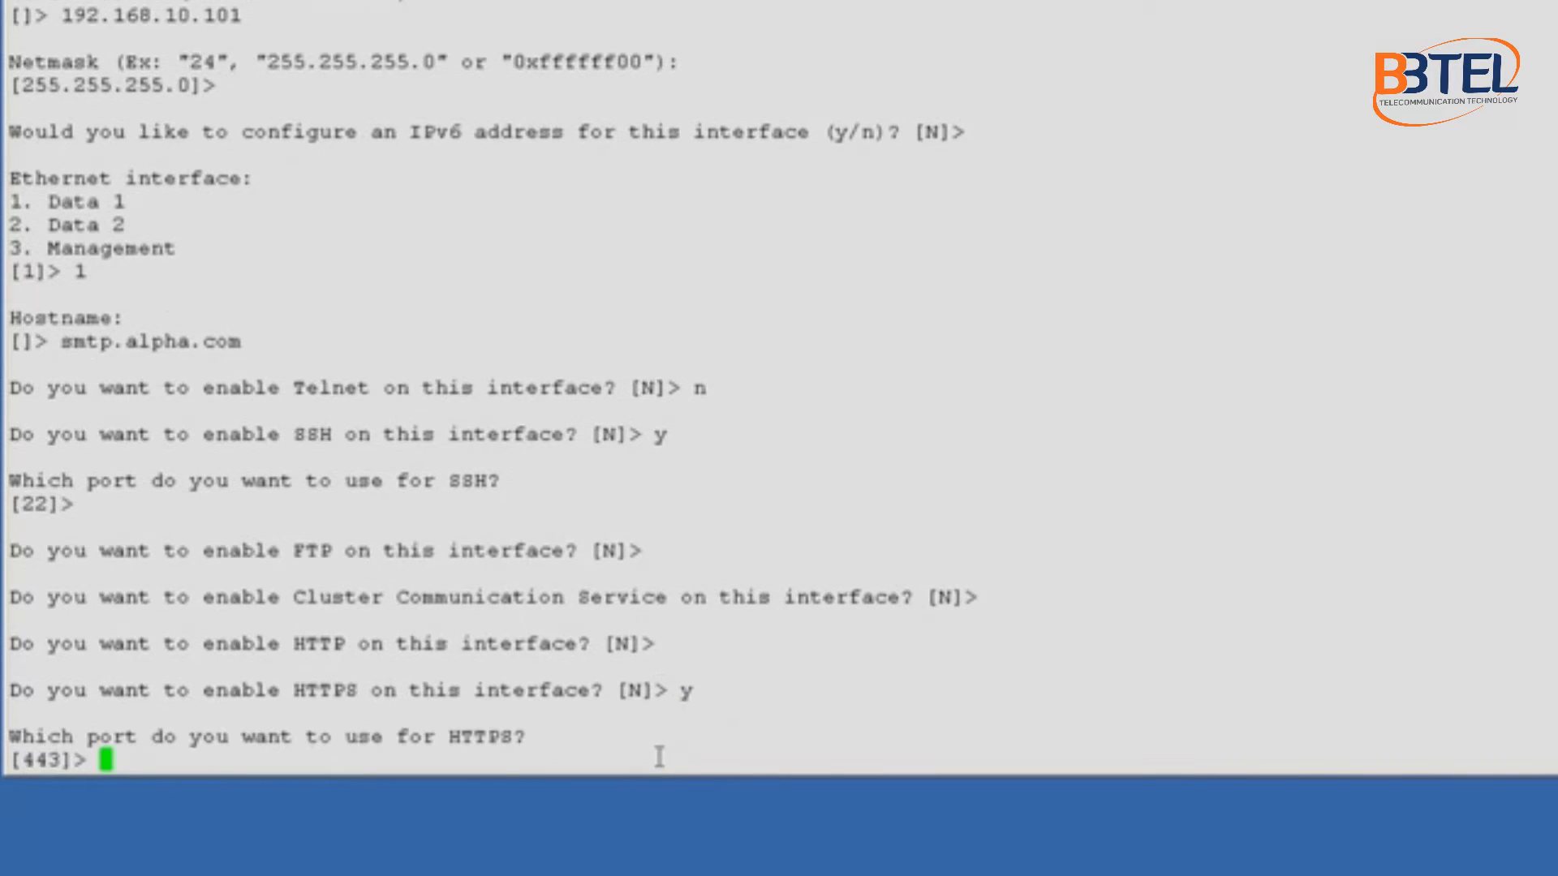
key("Return")
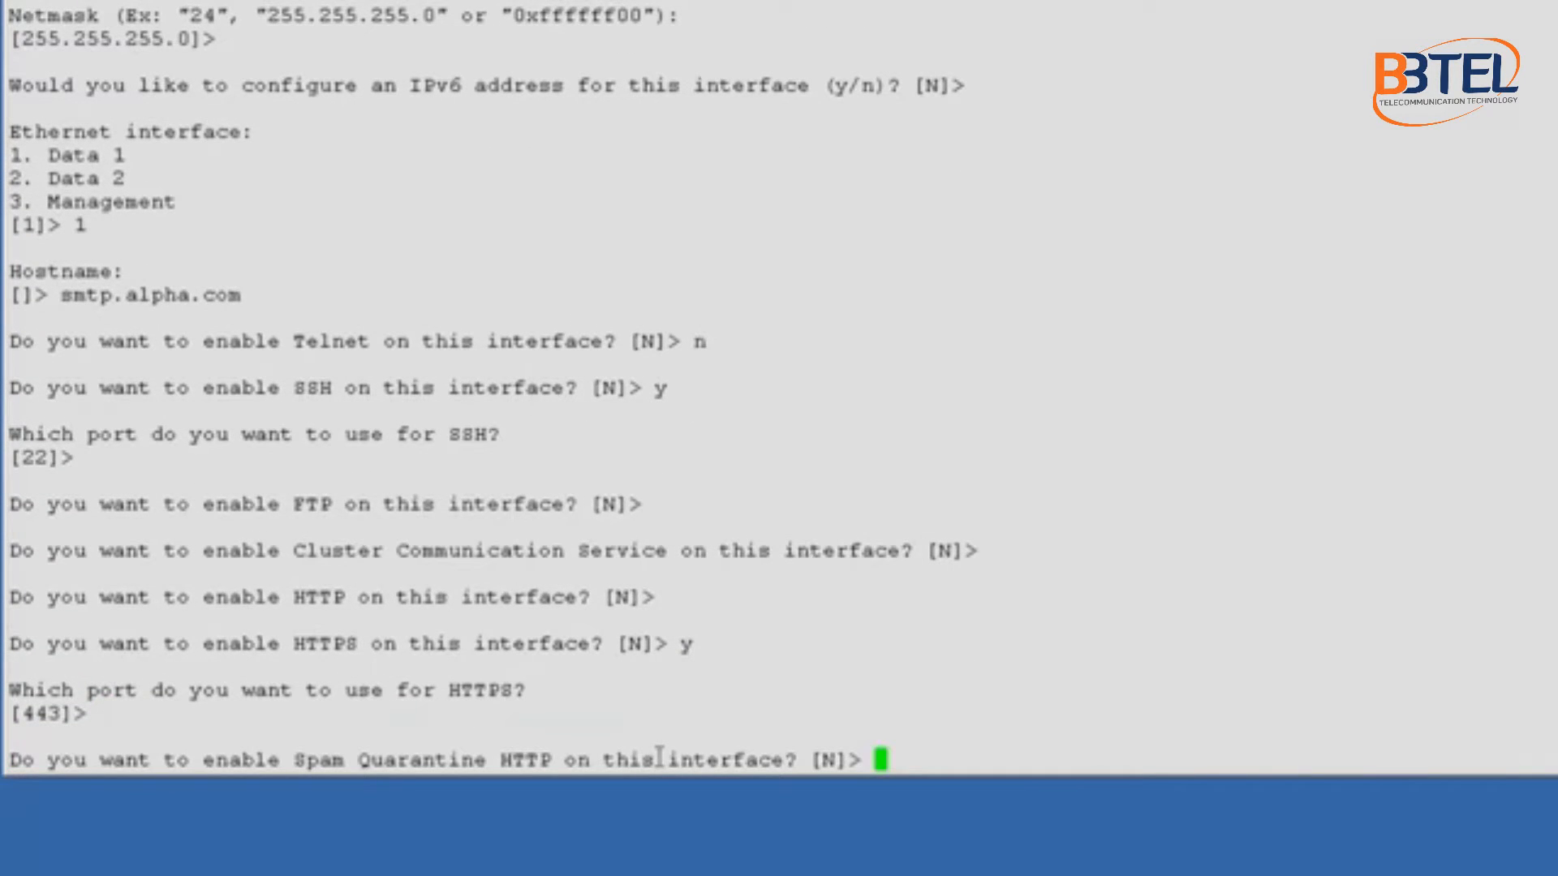
key("Return")
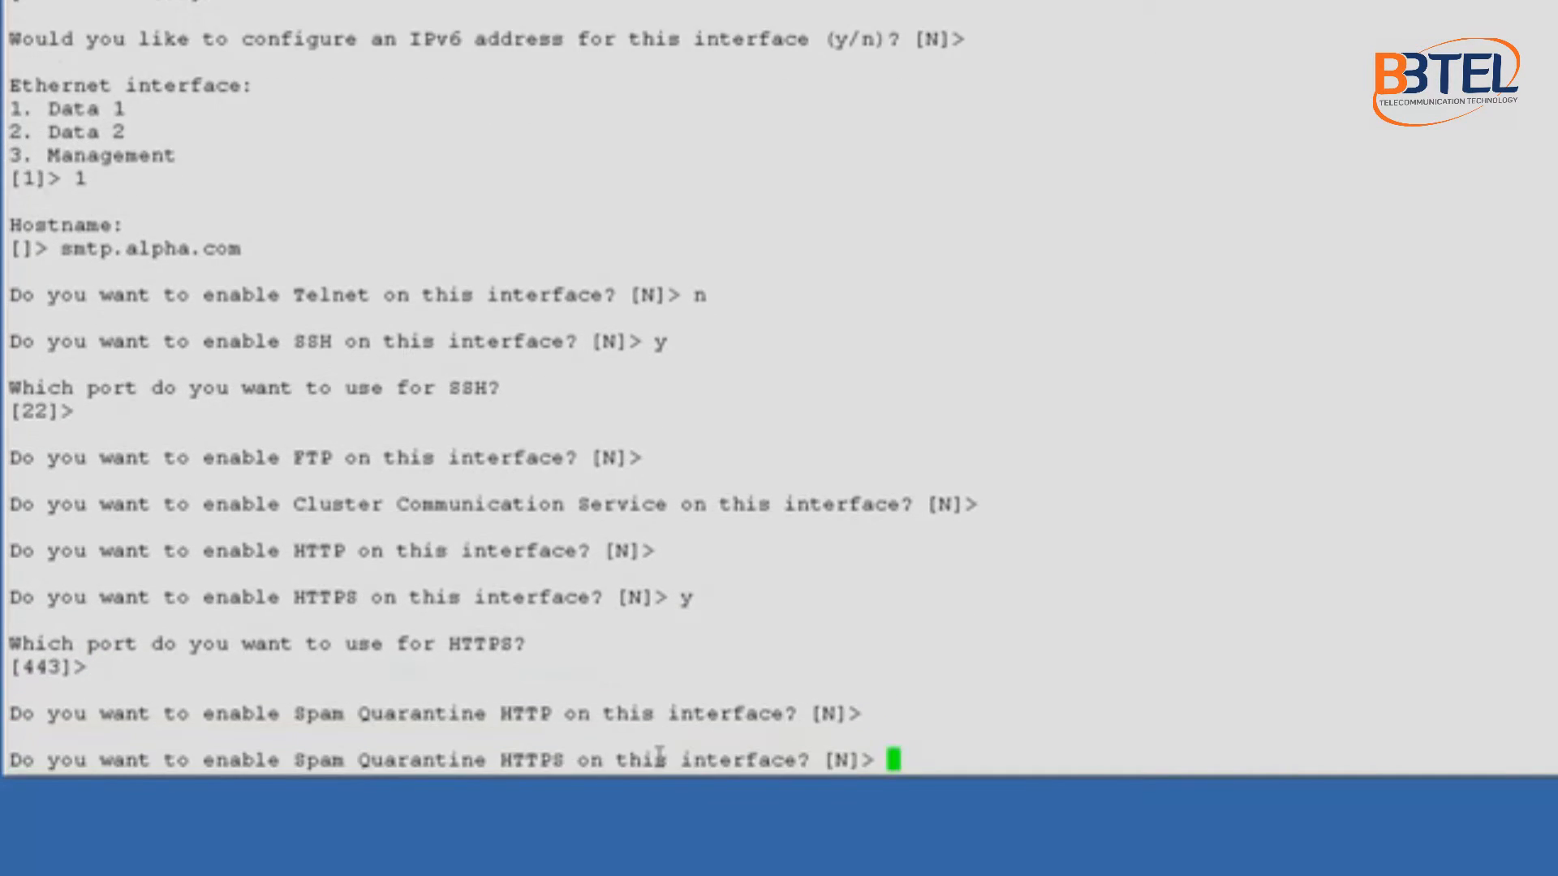
key("Return")
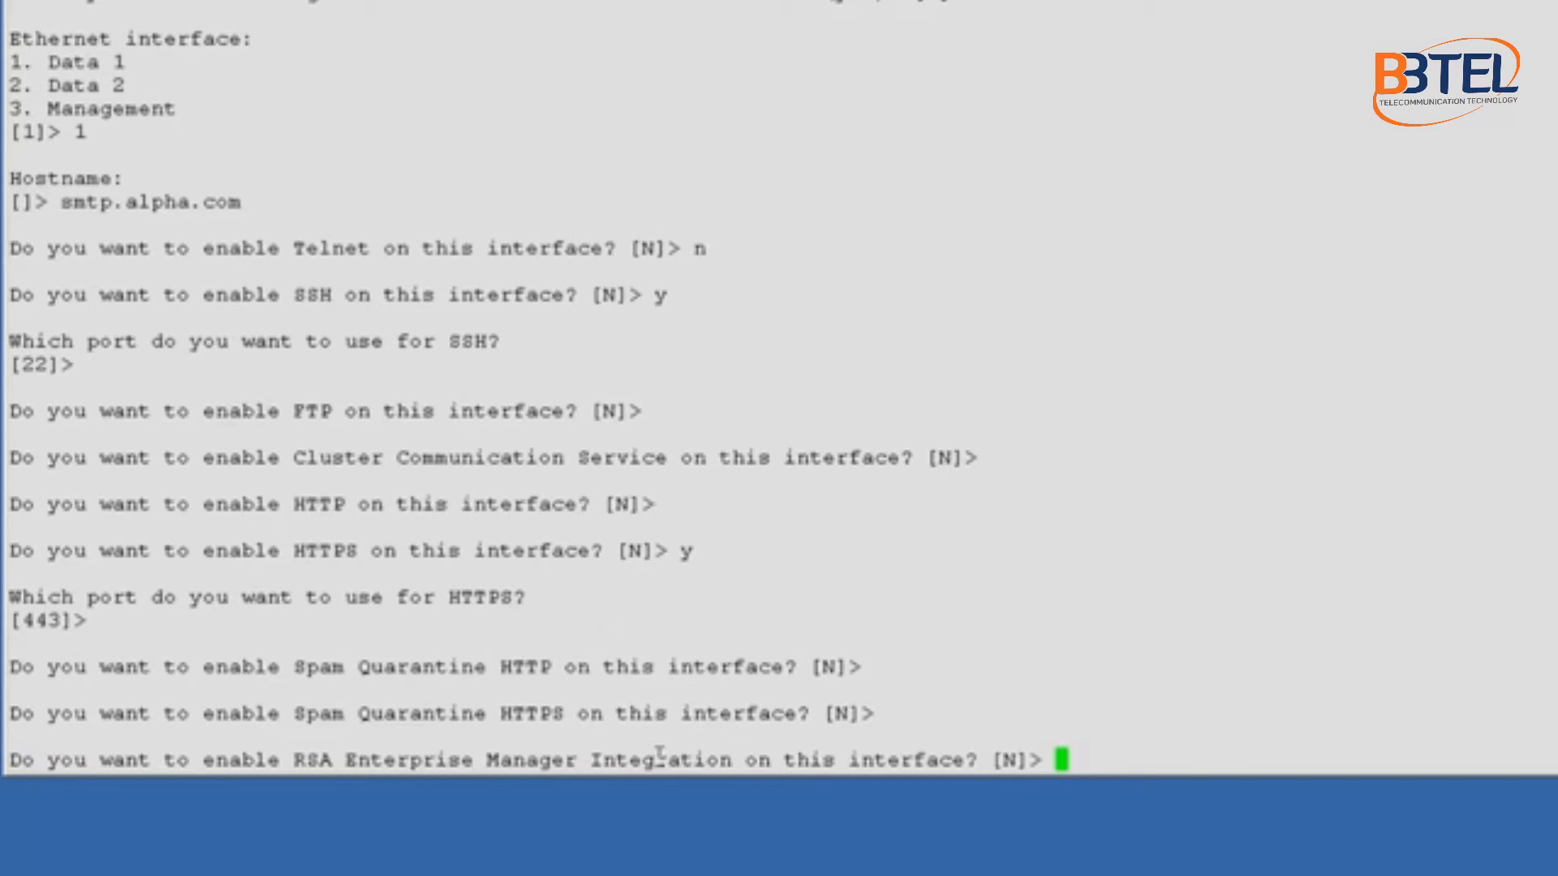
key("Return")
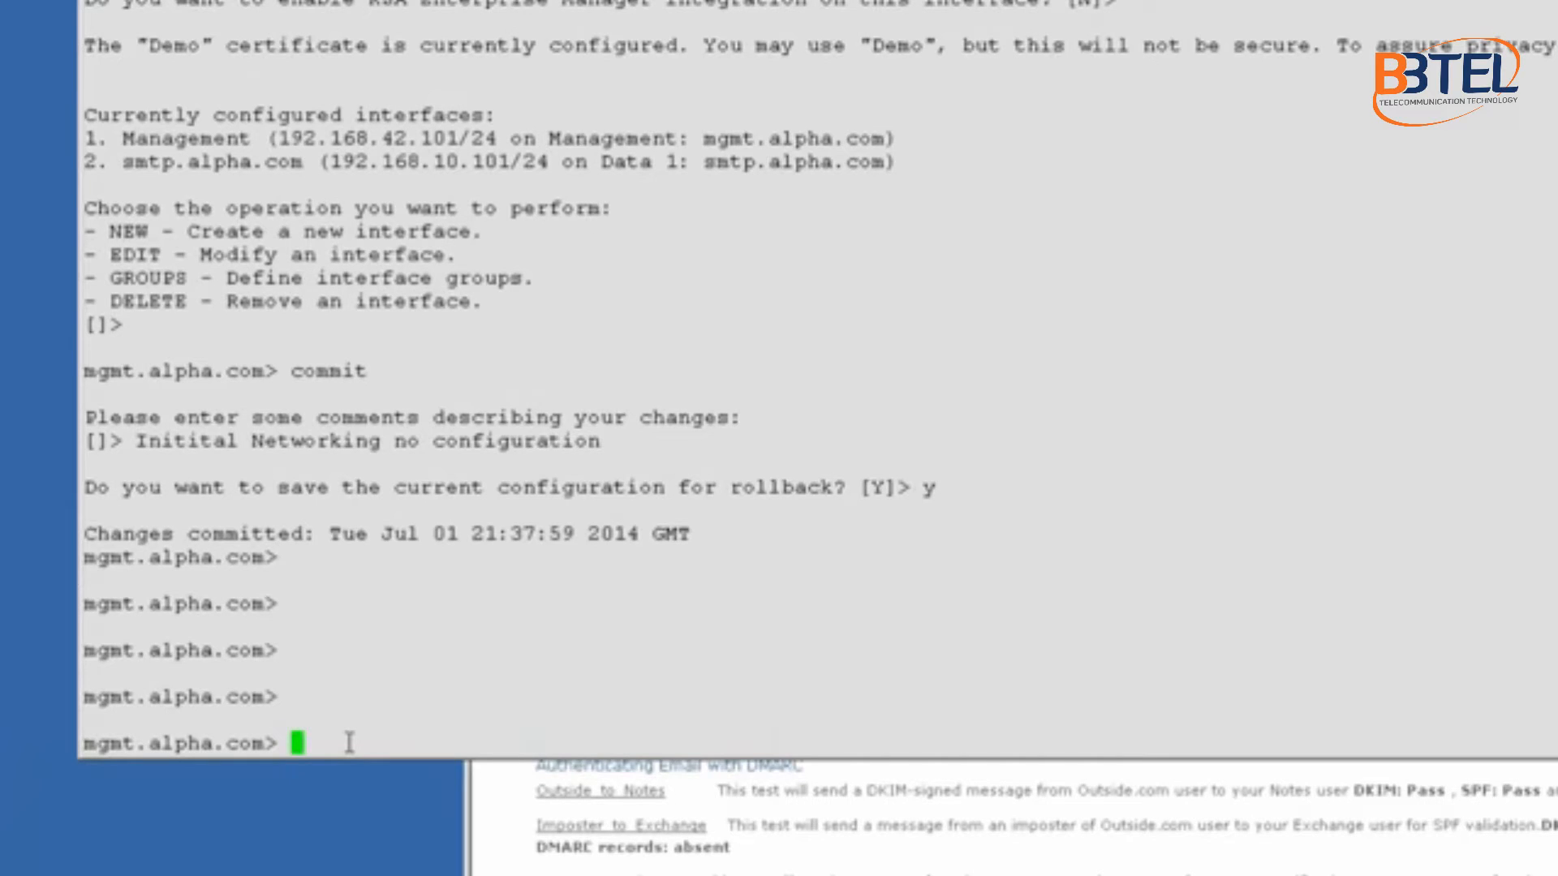
Step: Set the IPv4 default gateway to 192.168.10.1 with setgateway
type("setgateway")
key("Return")
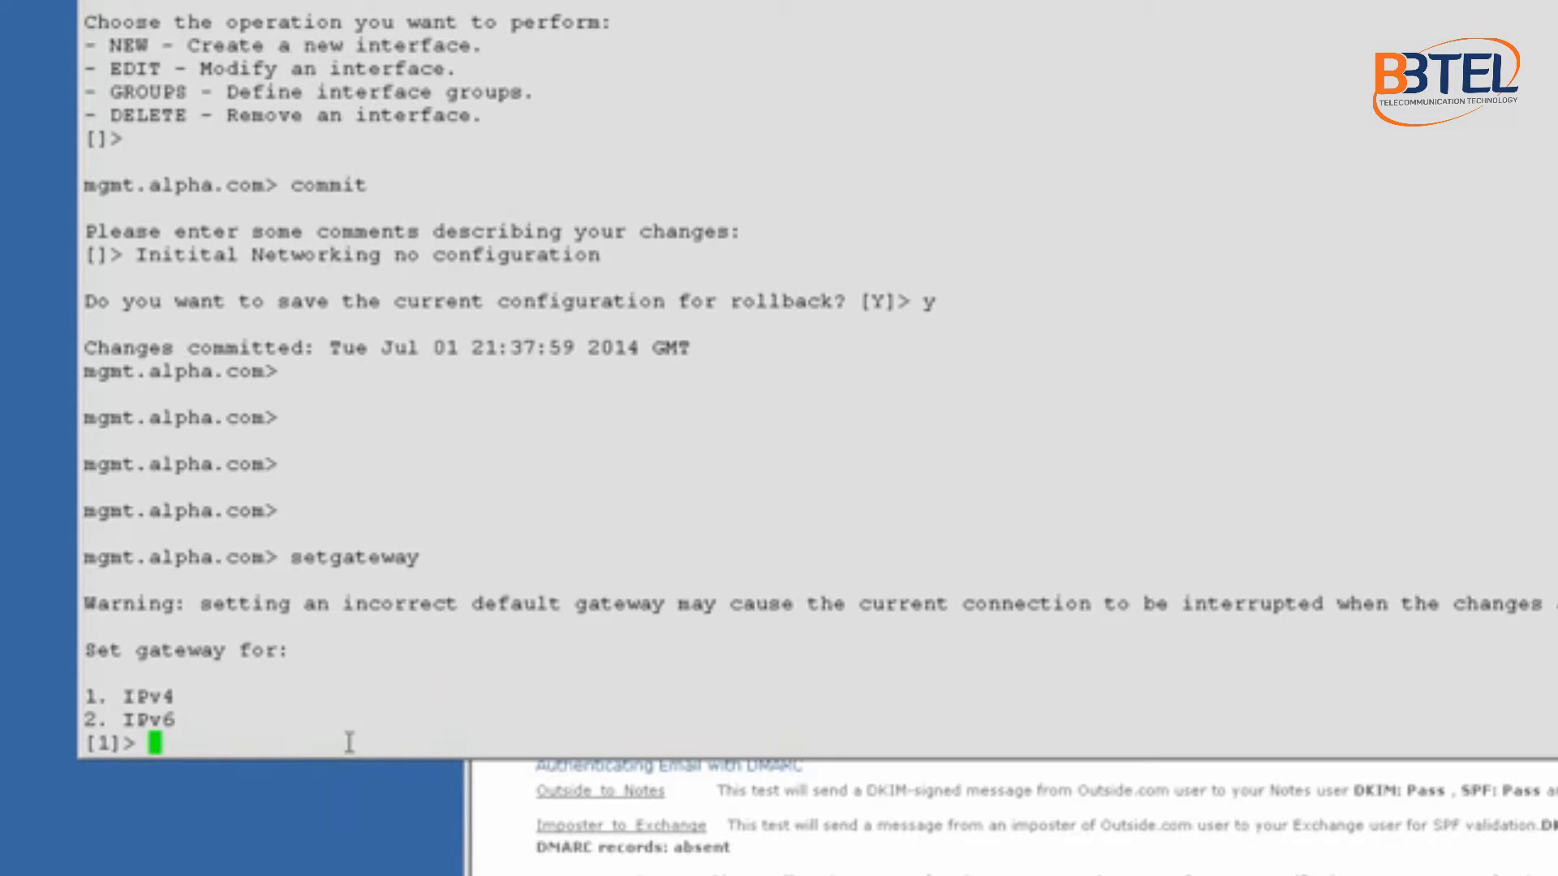
type("1")
key("Return")
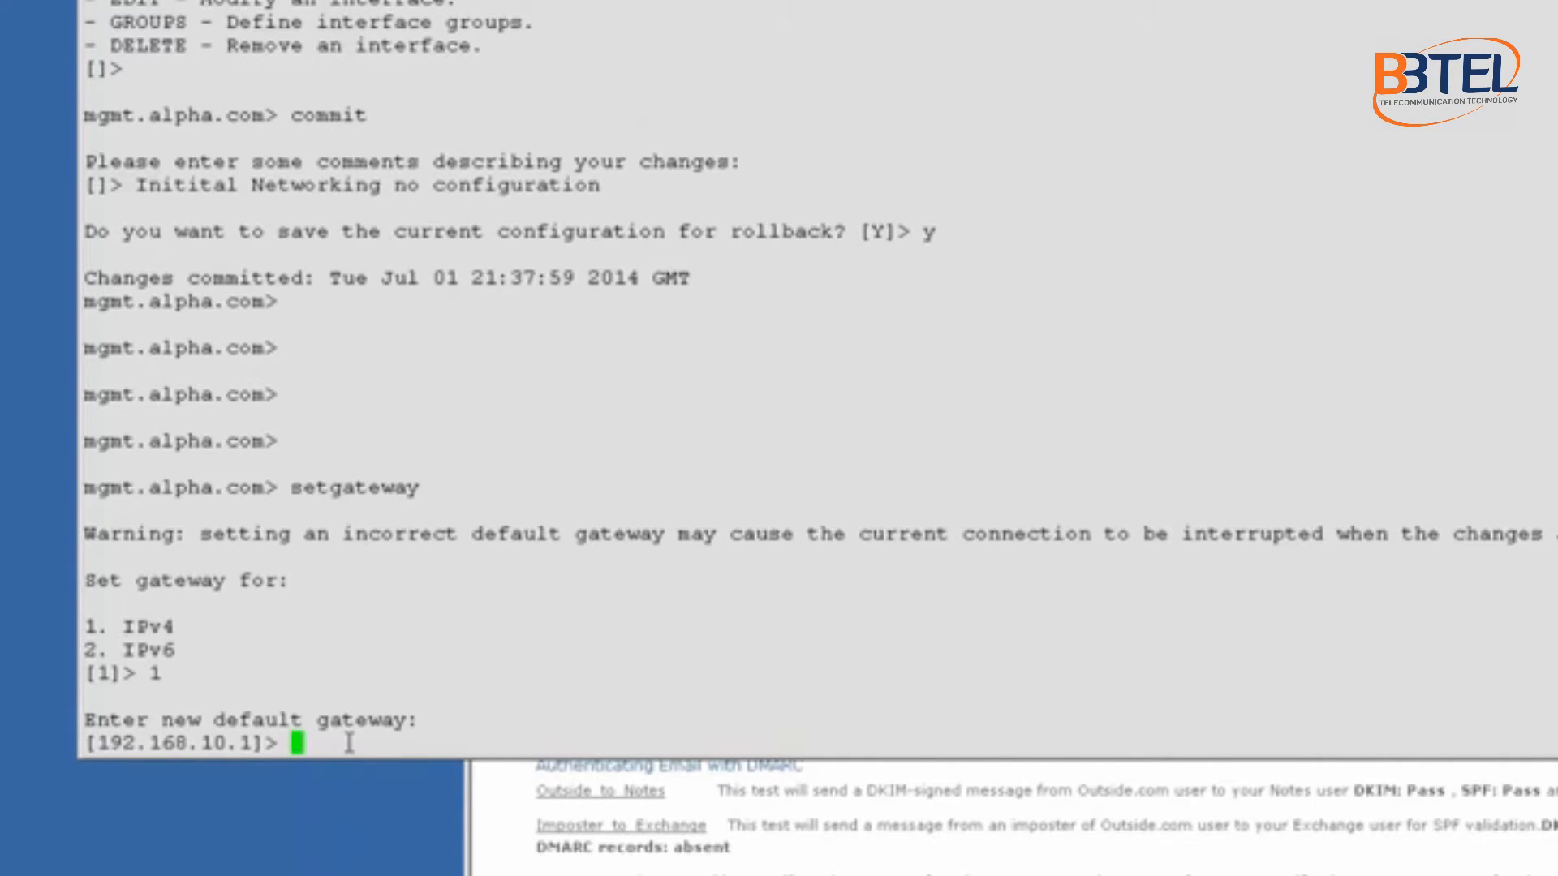
key("Return")
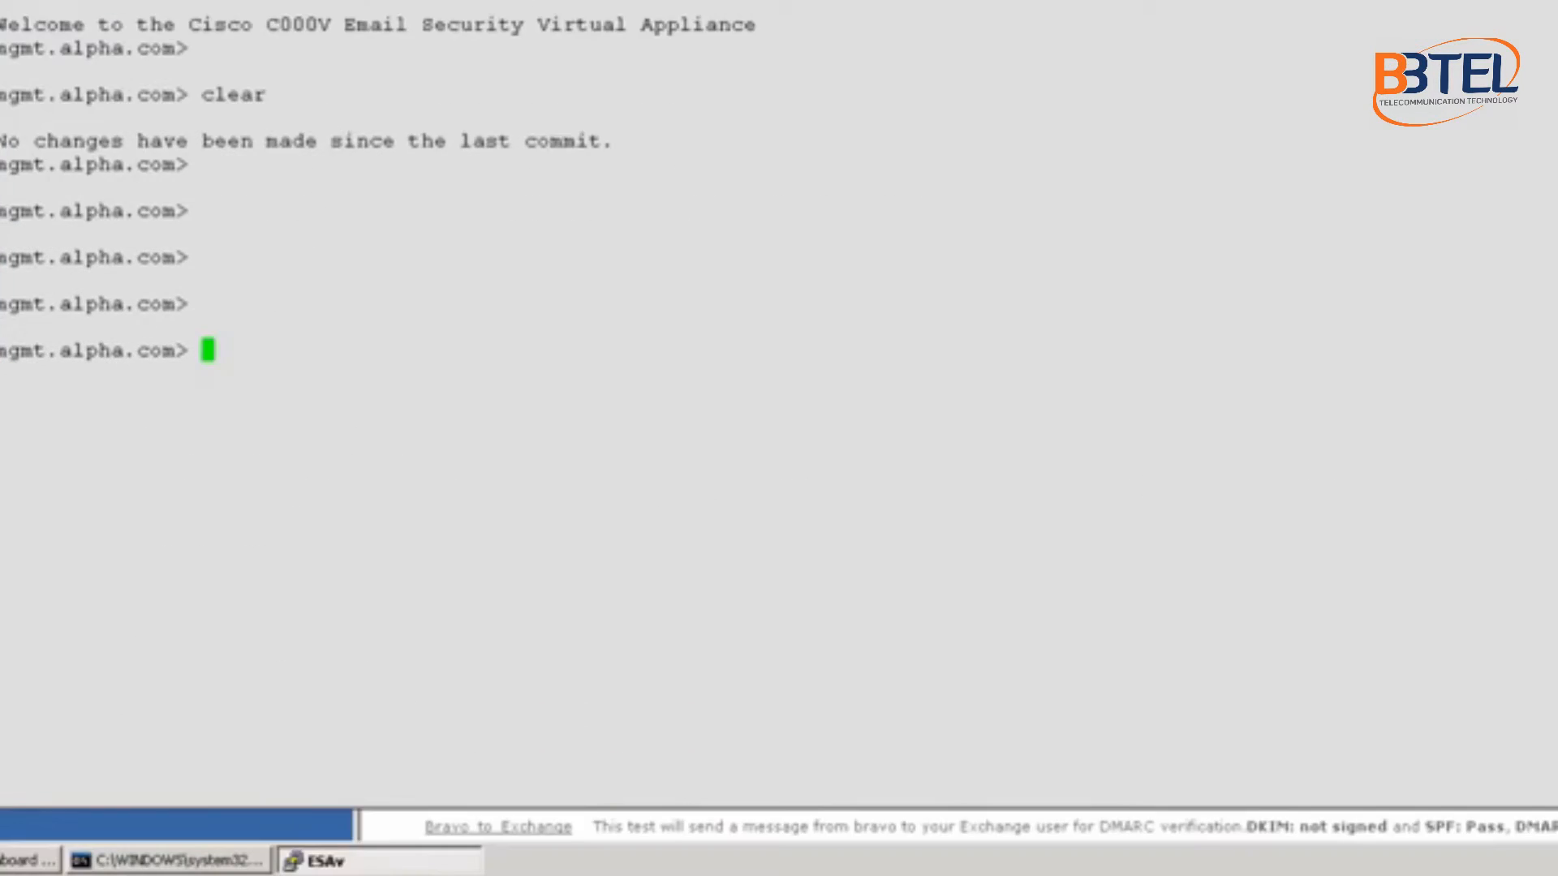
Step: In dnsconfig setup, use own DNS cache server 192.168.10.200
left_click_drag(487, 0, 506, 0)
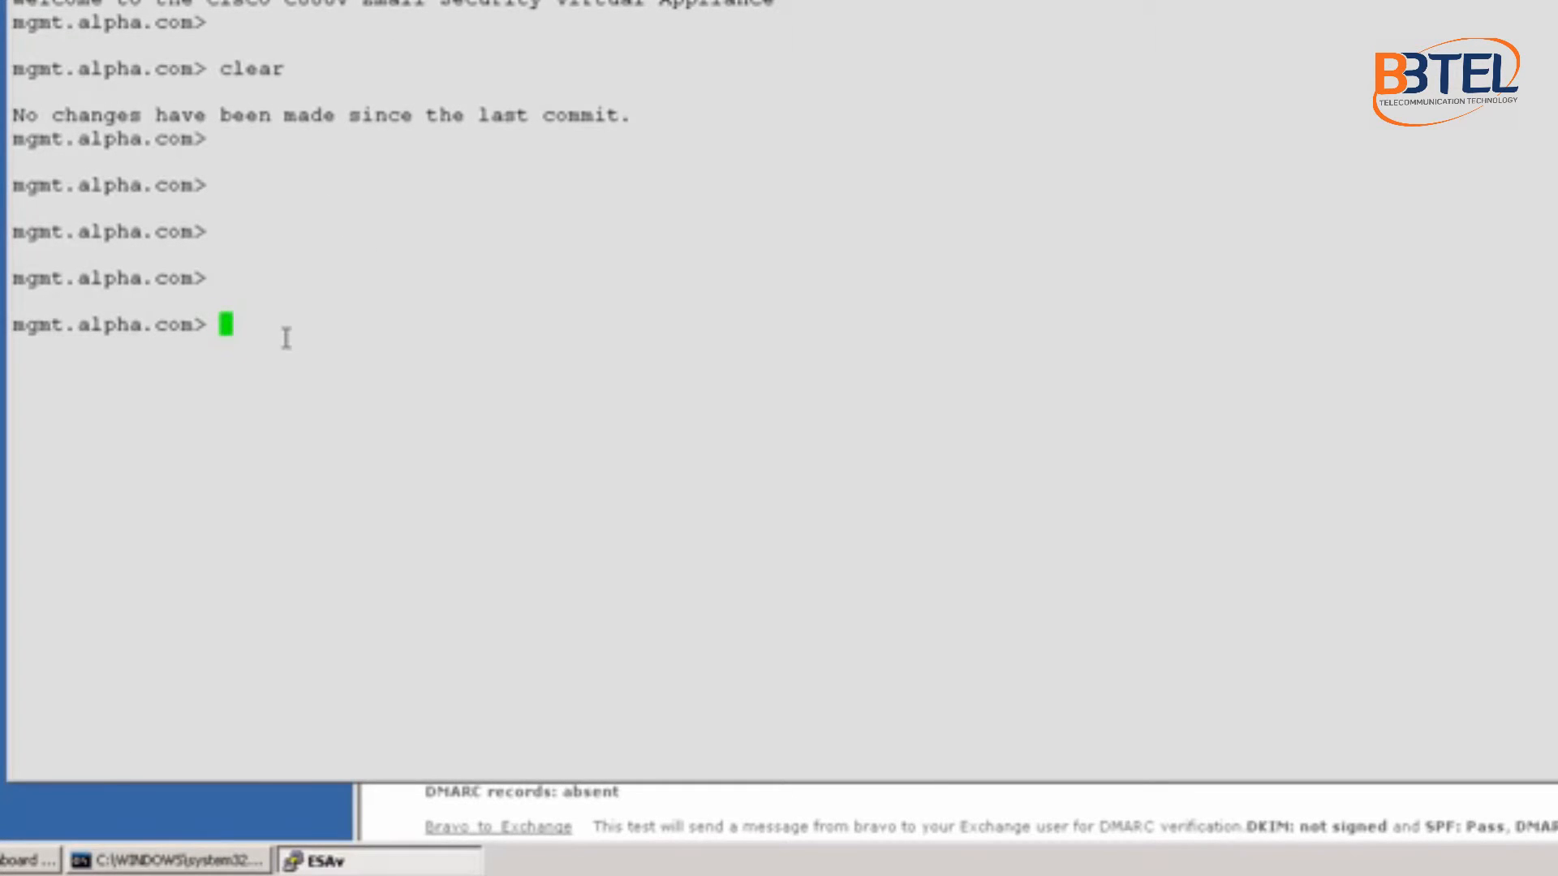
type("dnsconfig")
key("Return")
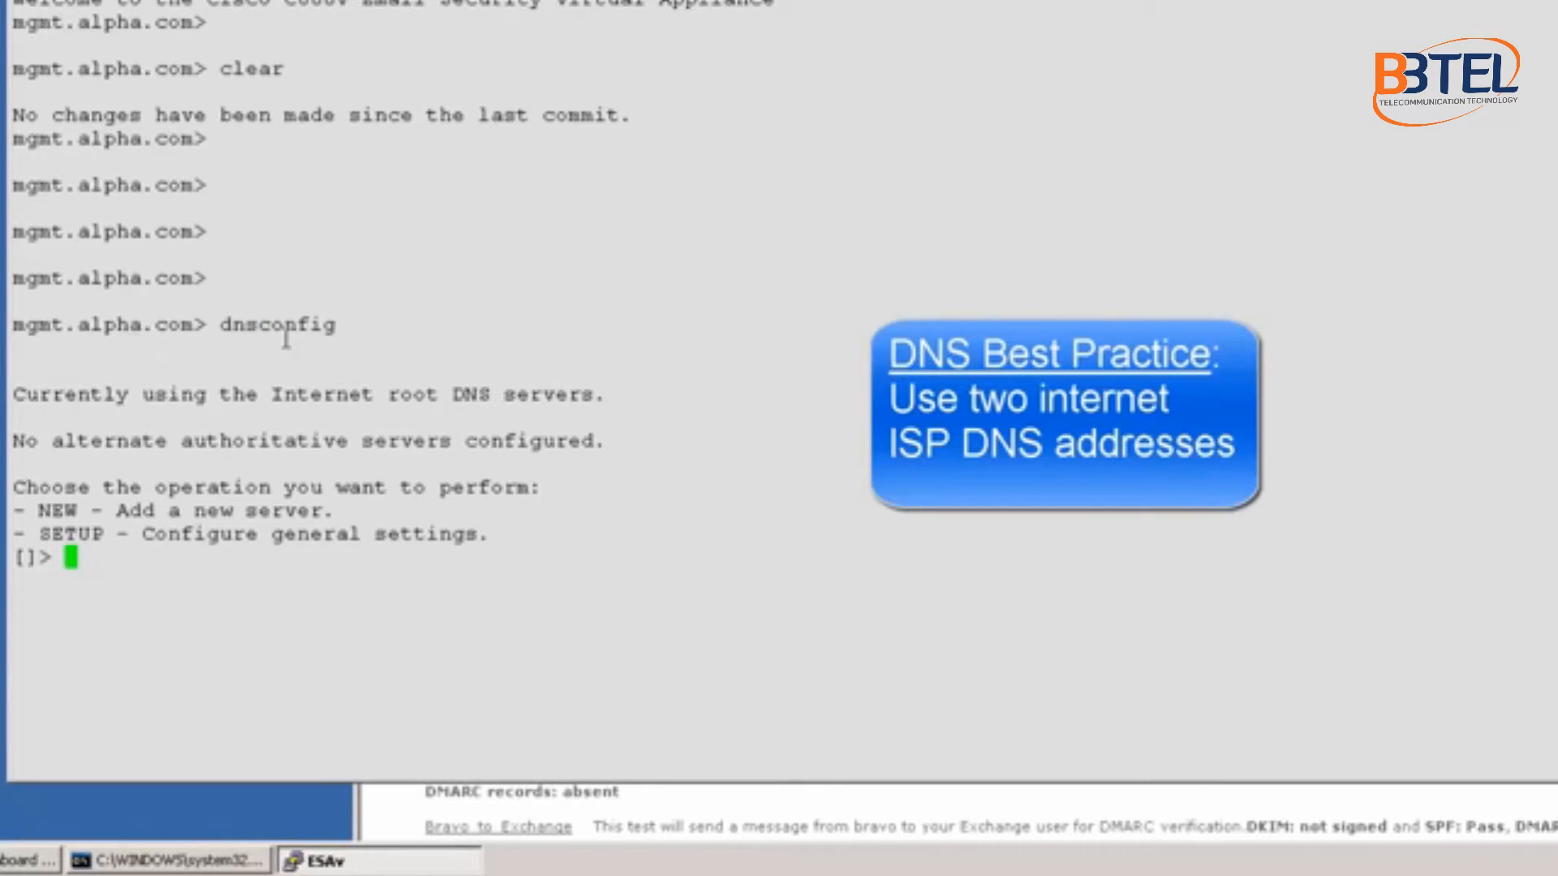
type("setup")
key("Return")
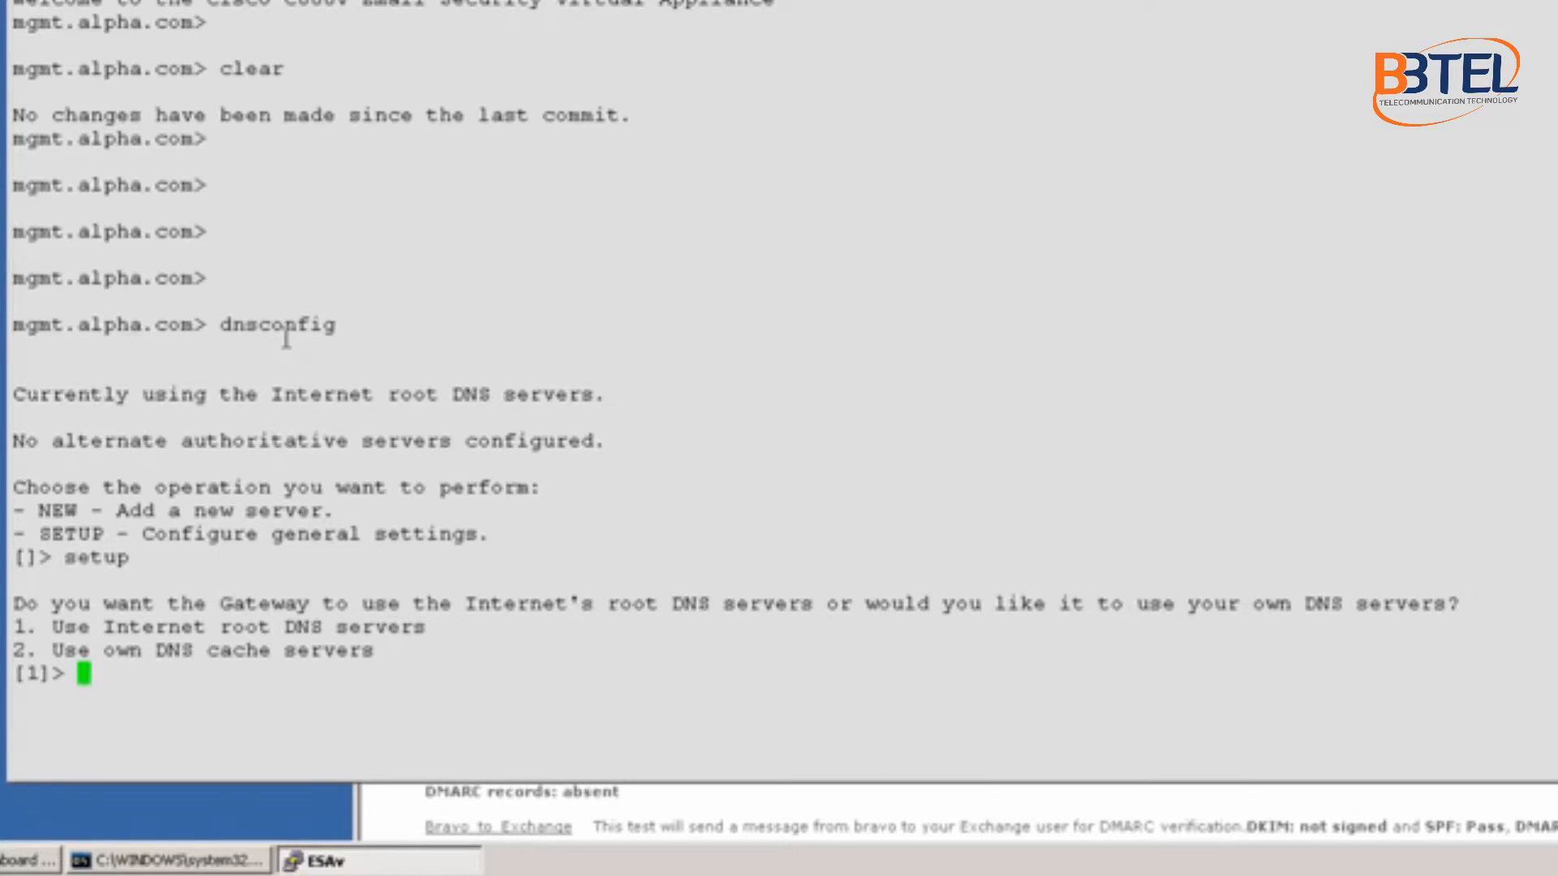
type("2")
key("Return")
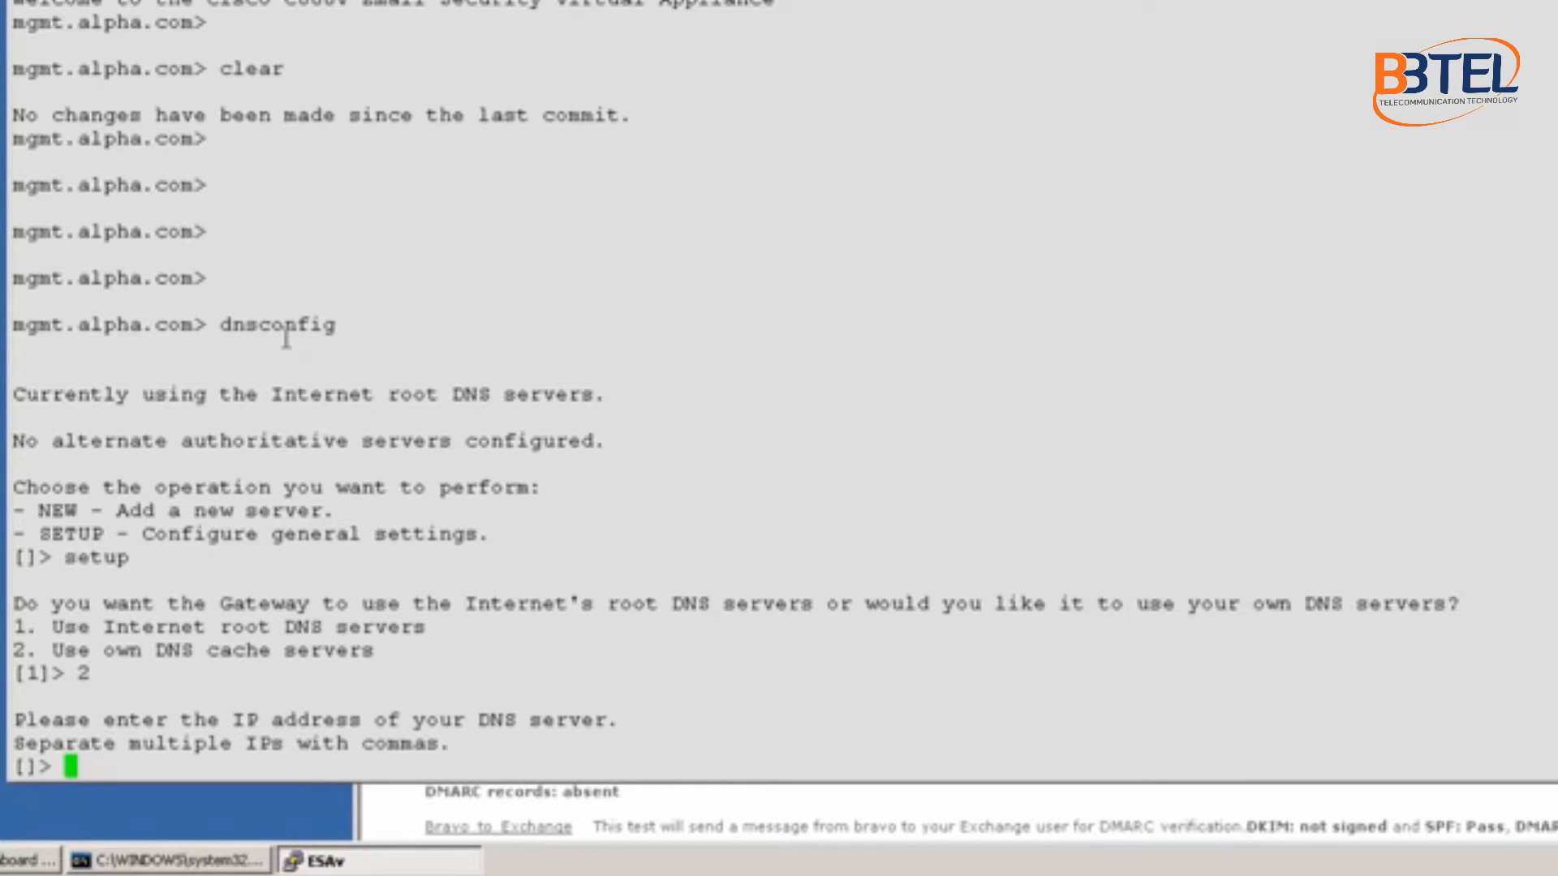
type("192")
type(".168.10.200")
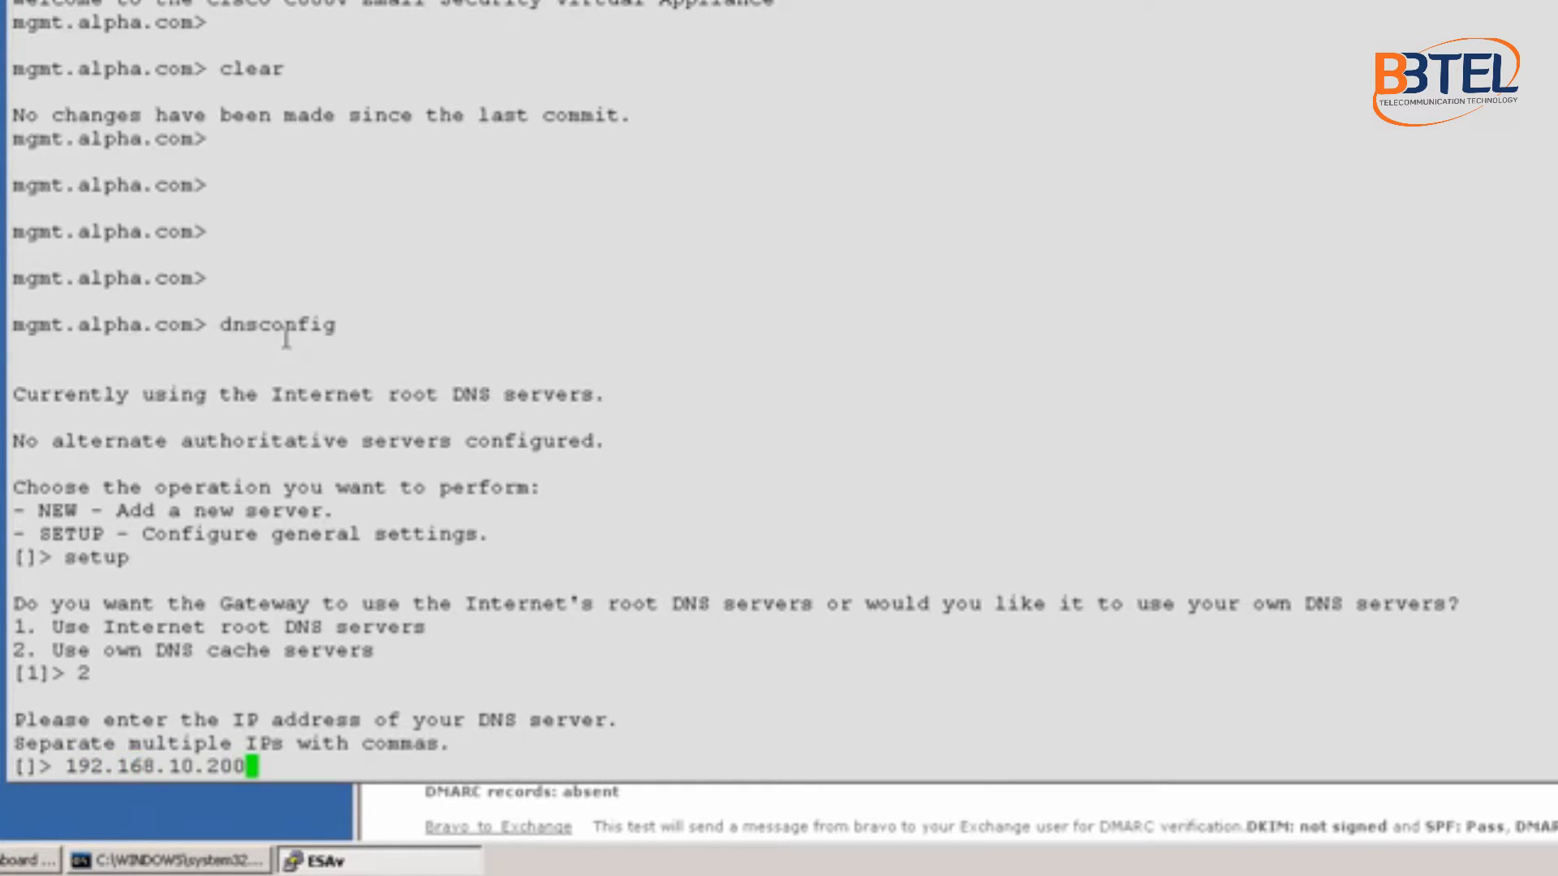
key("Return")
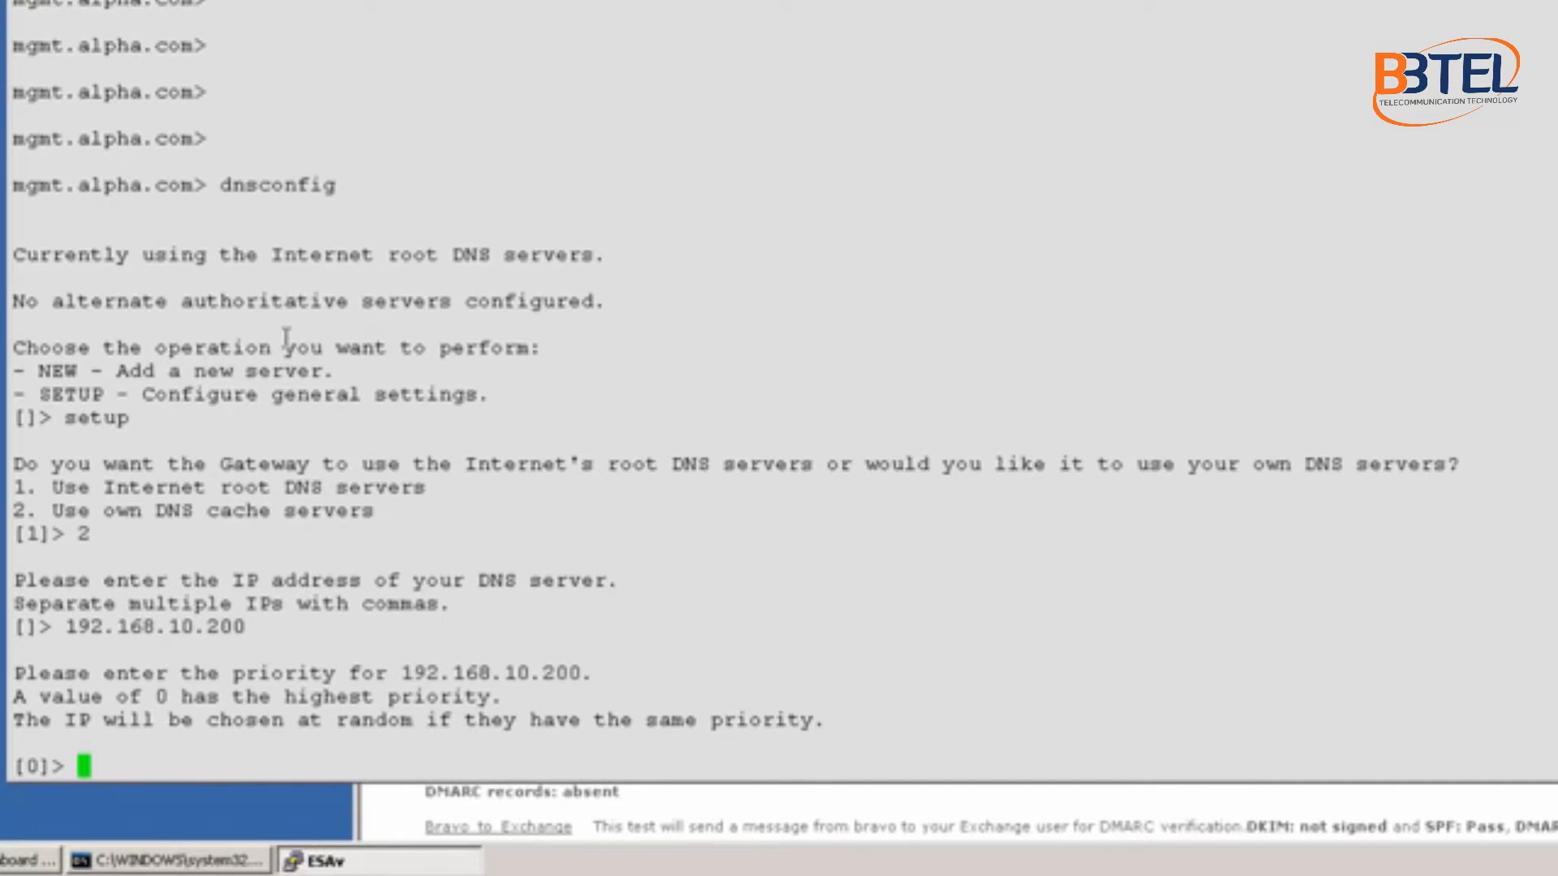
Step: Keep priority 0, send DNS traffic over smtp.alpha.com, and keep default timeout and TTL
key("Return")
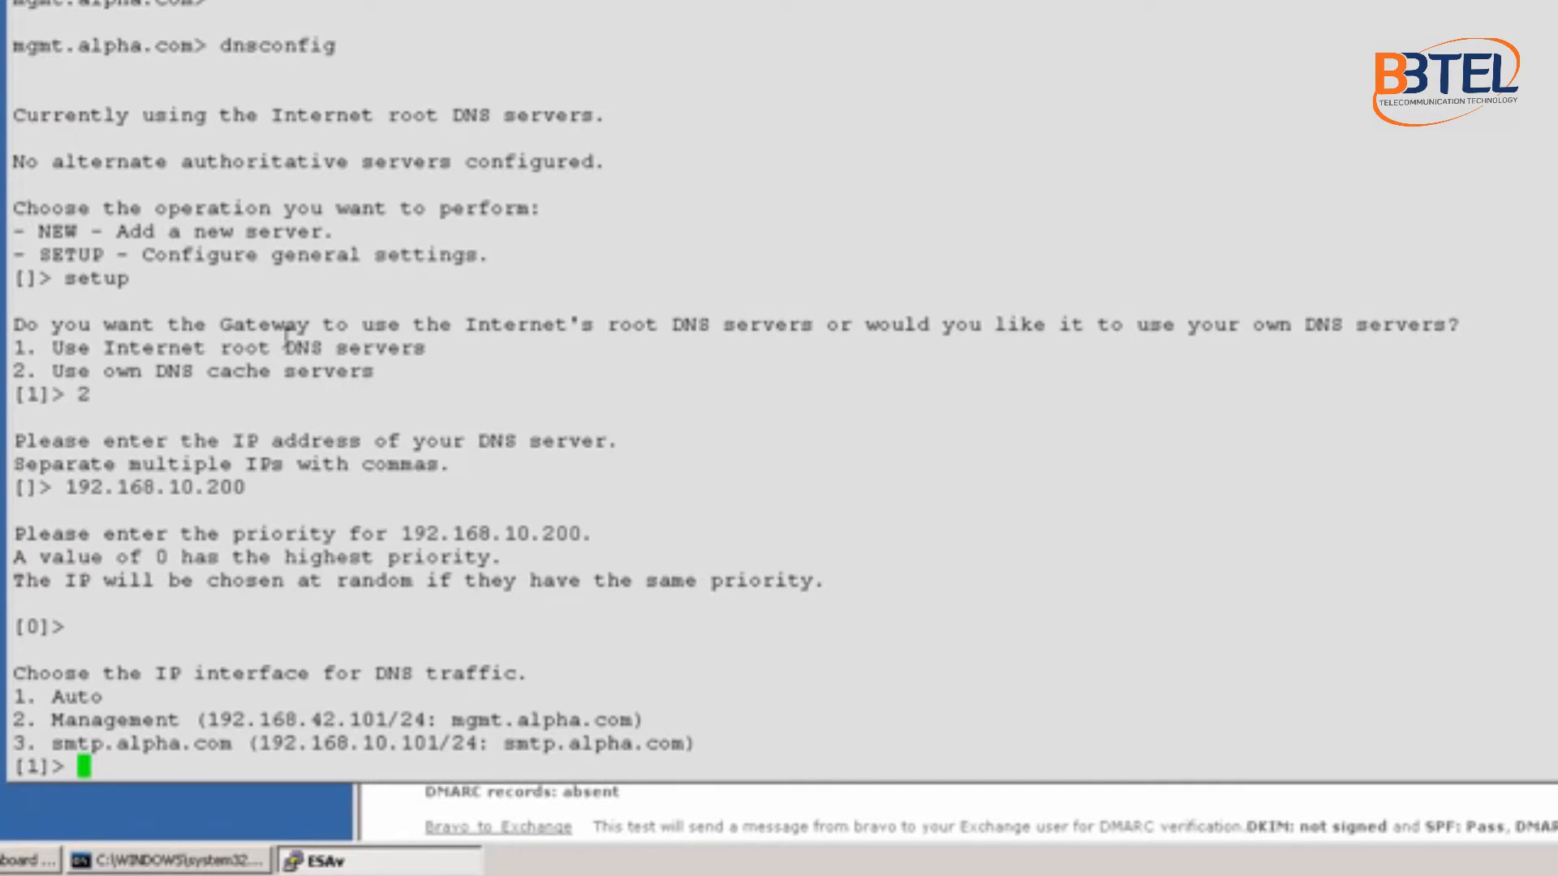
type("3")
key("Return")
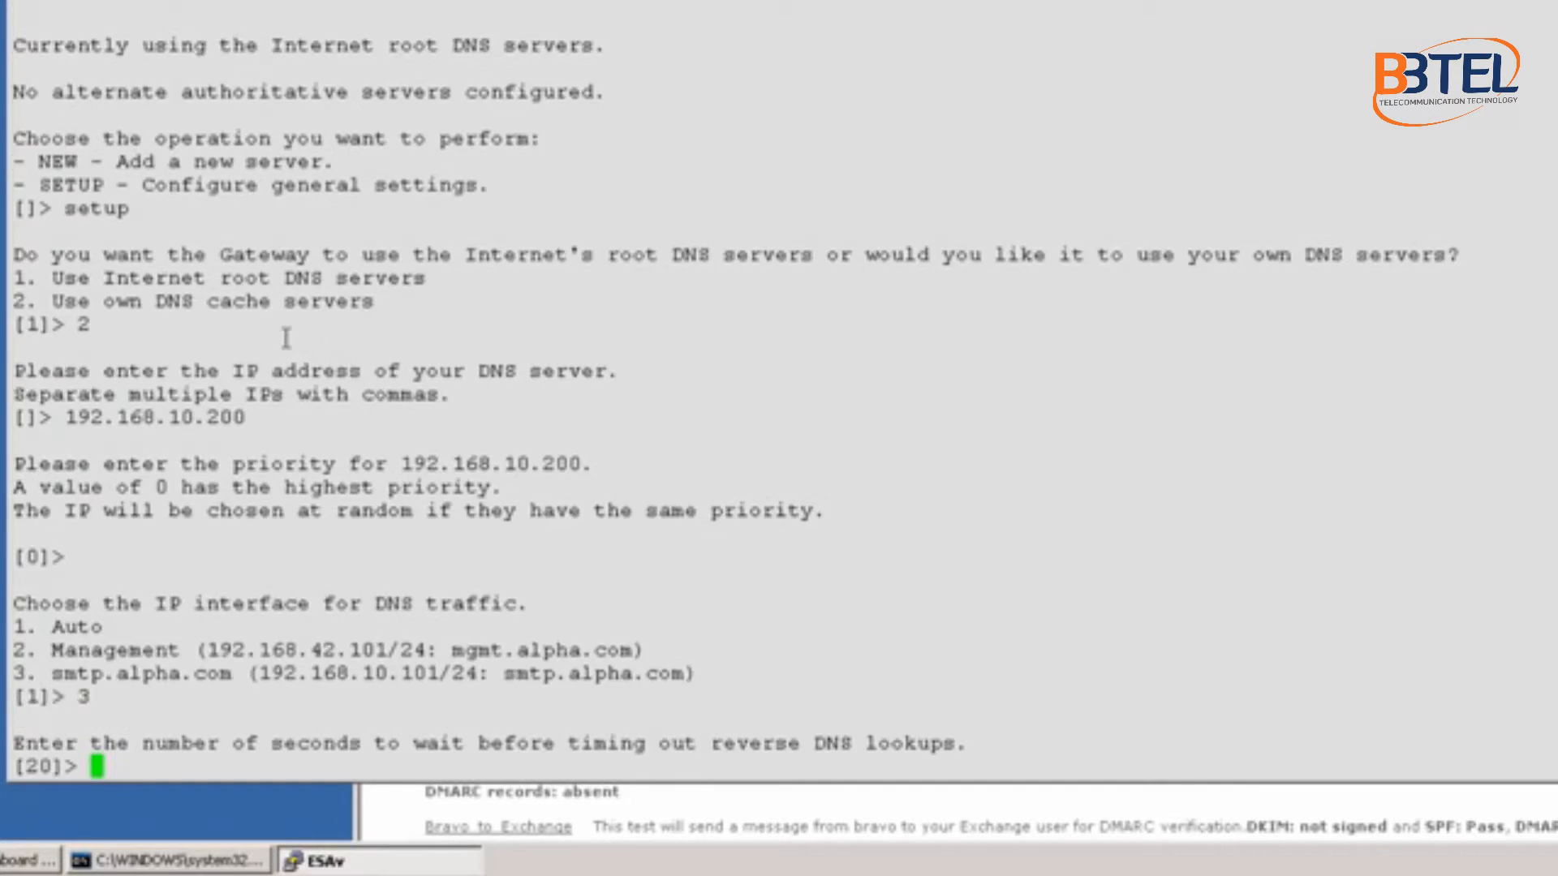
key("Return")
key("Return")
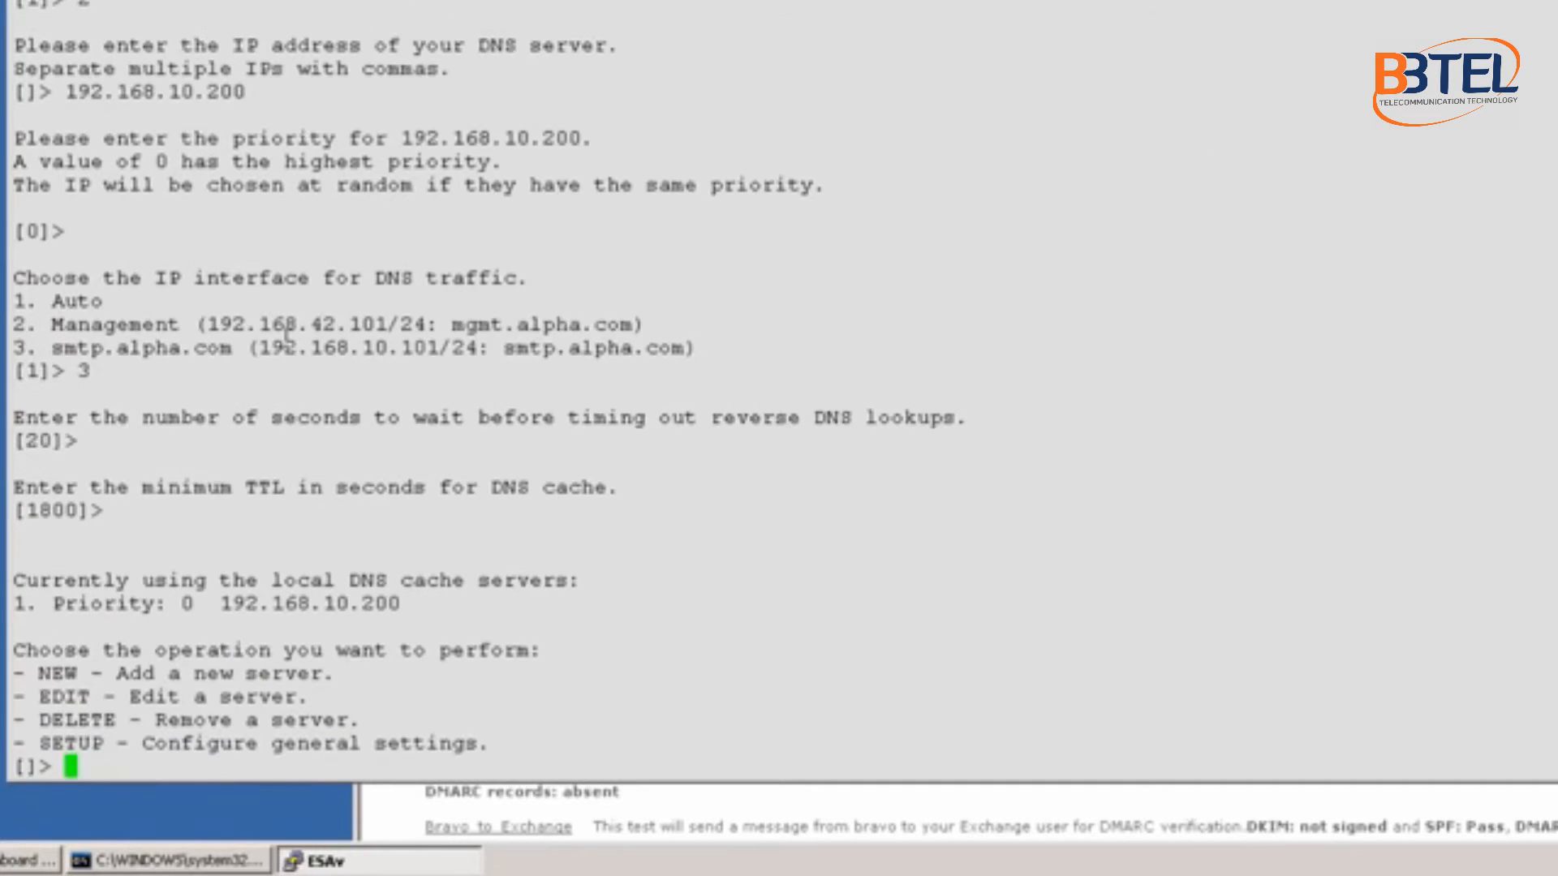
key("Return")
key("Return")
Step: Commit the changes with comment 'DNS configuration' and save a rollback point
type("commit")
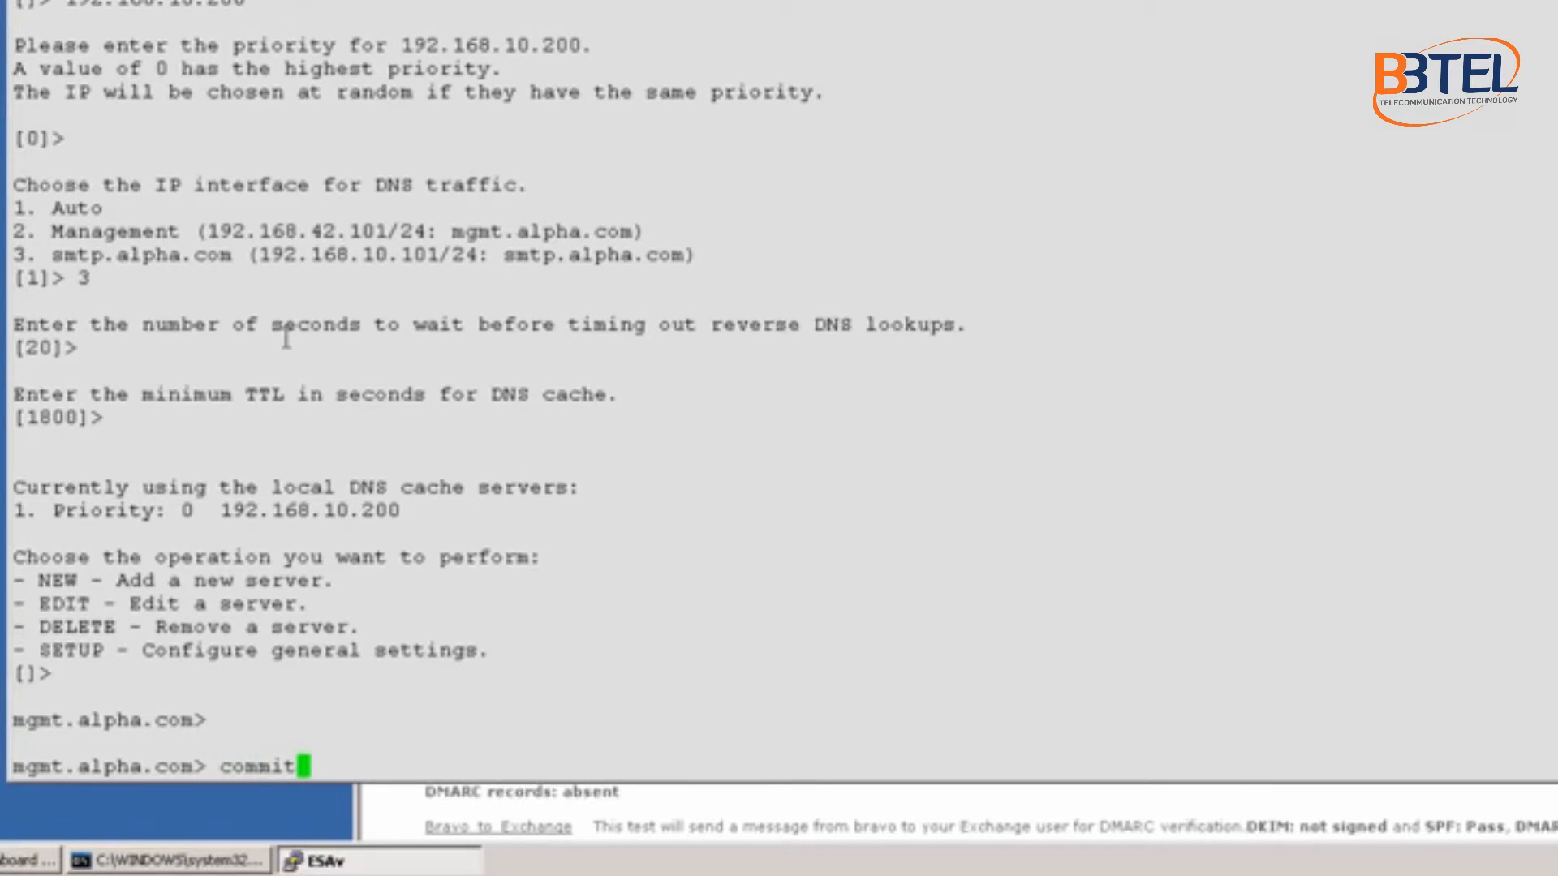
key("Return")
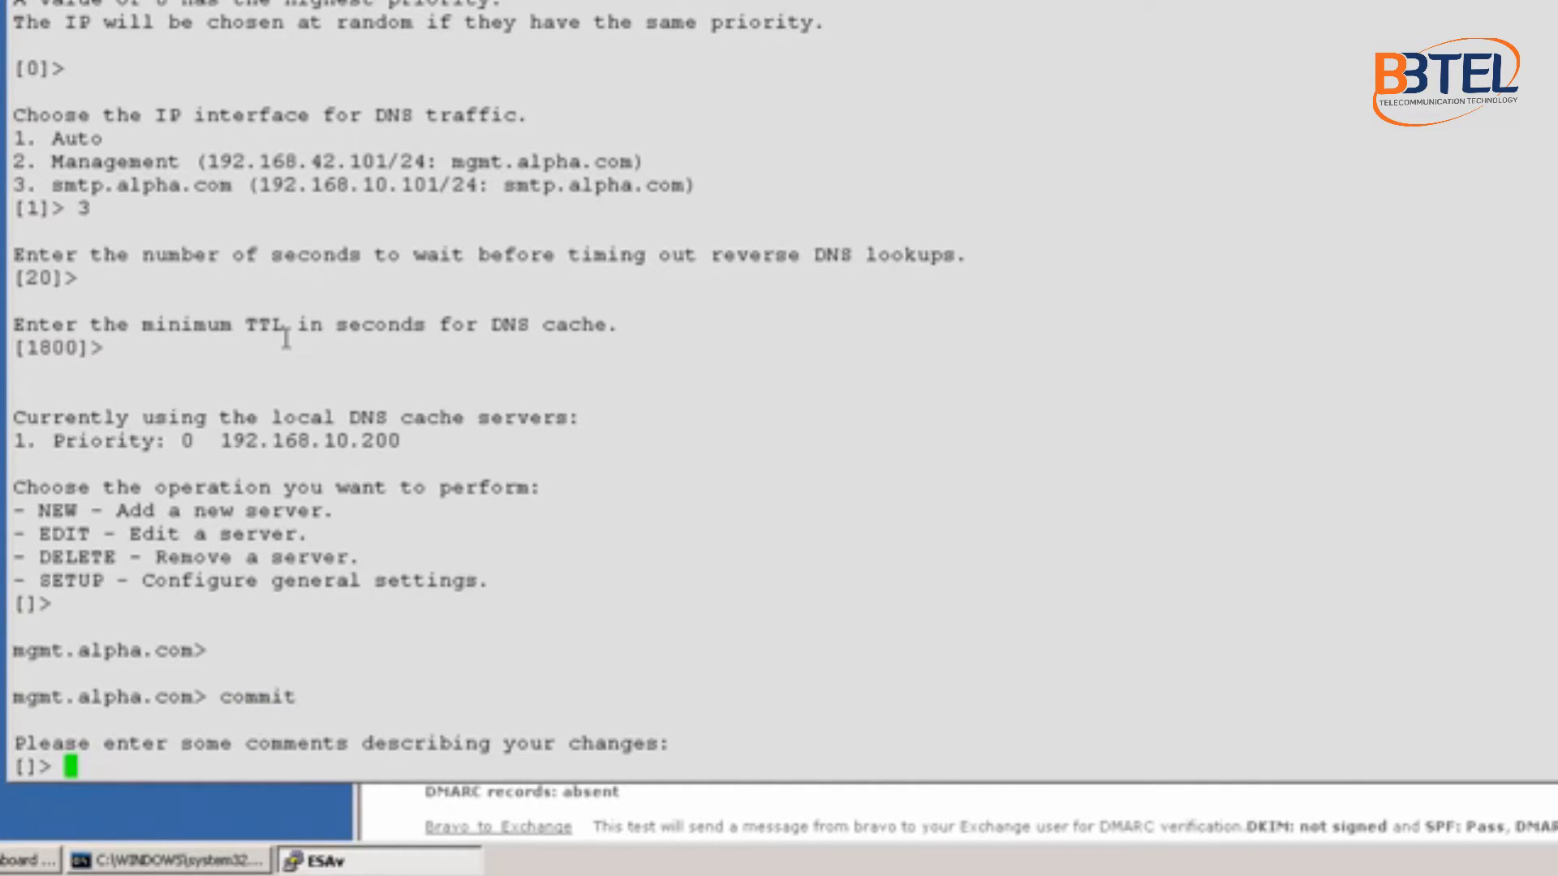
type("DNS configuration")
key("Return")
type("y")
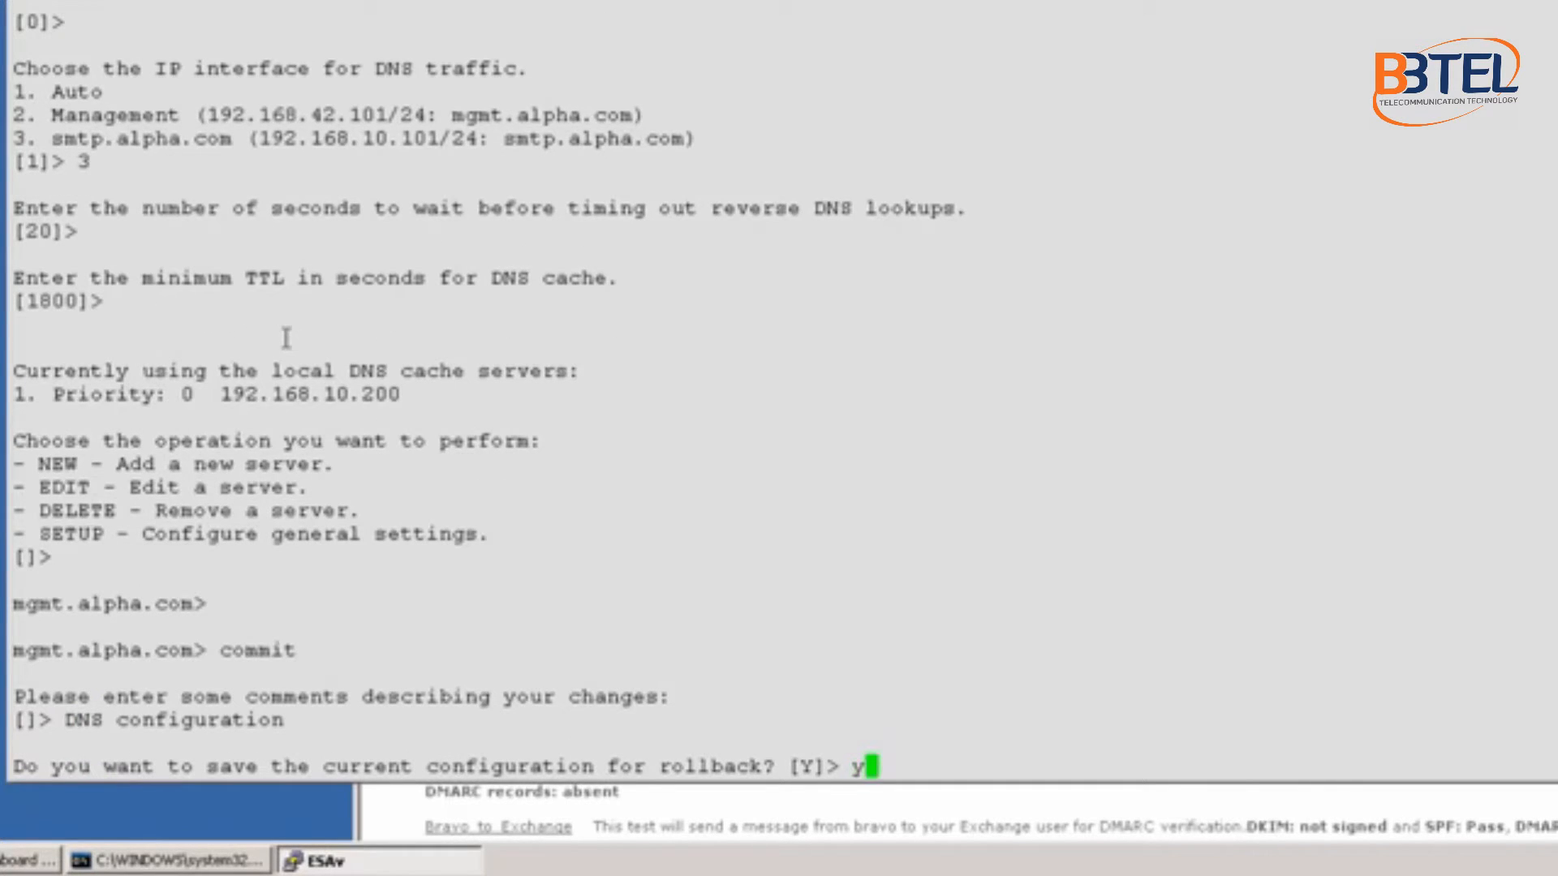
key("Return")
key("Return")
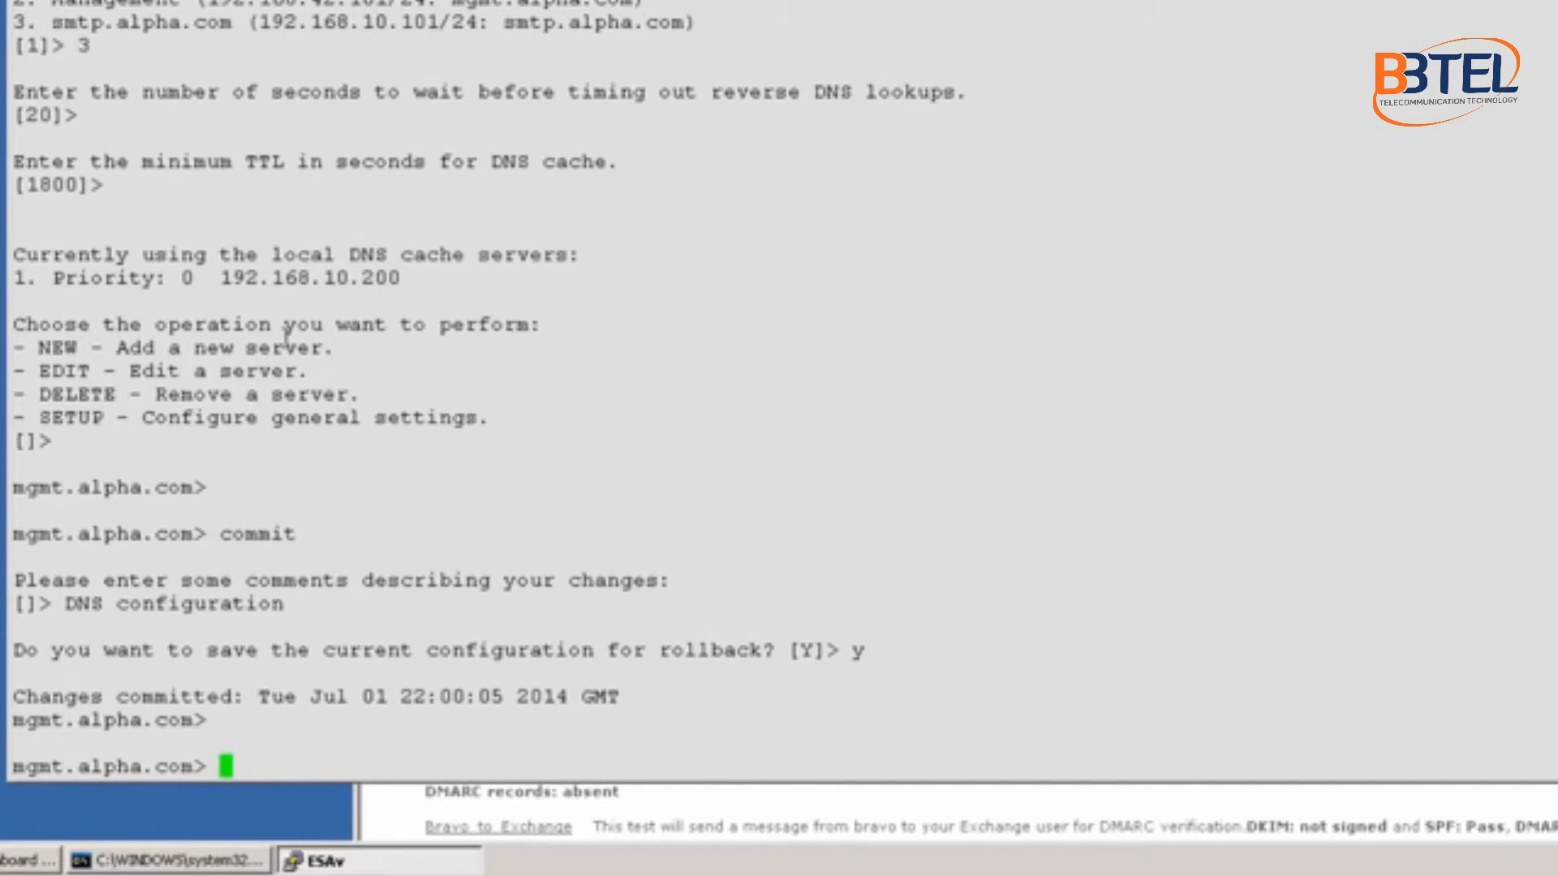
Step: Run nslookup smtp.alpha.com and mark its resolved address 192.168.10.101
type("p")
key("BackSpace")
type("nslookup sm")
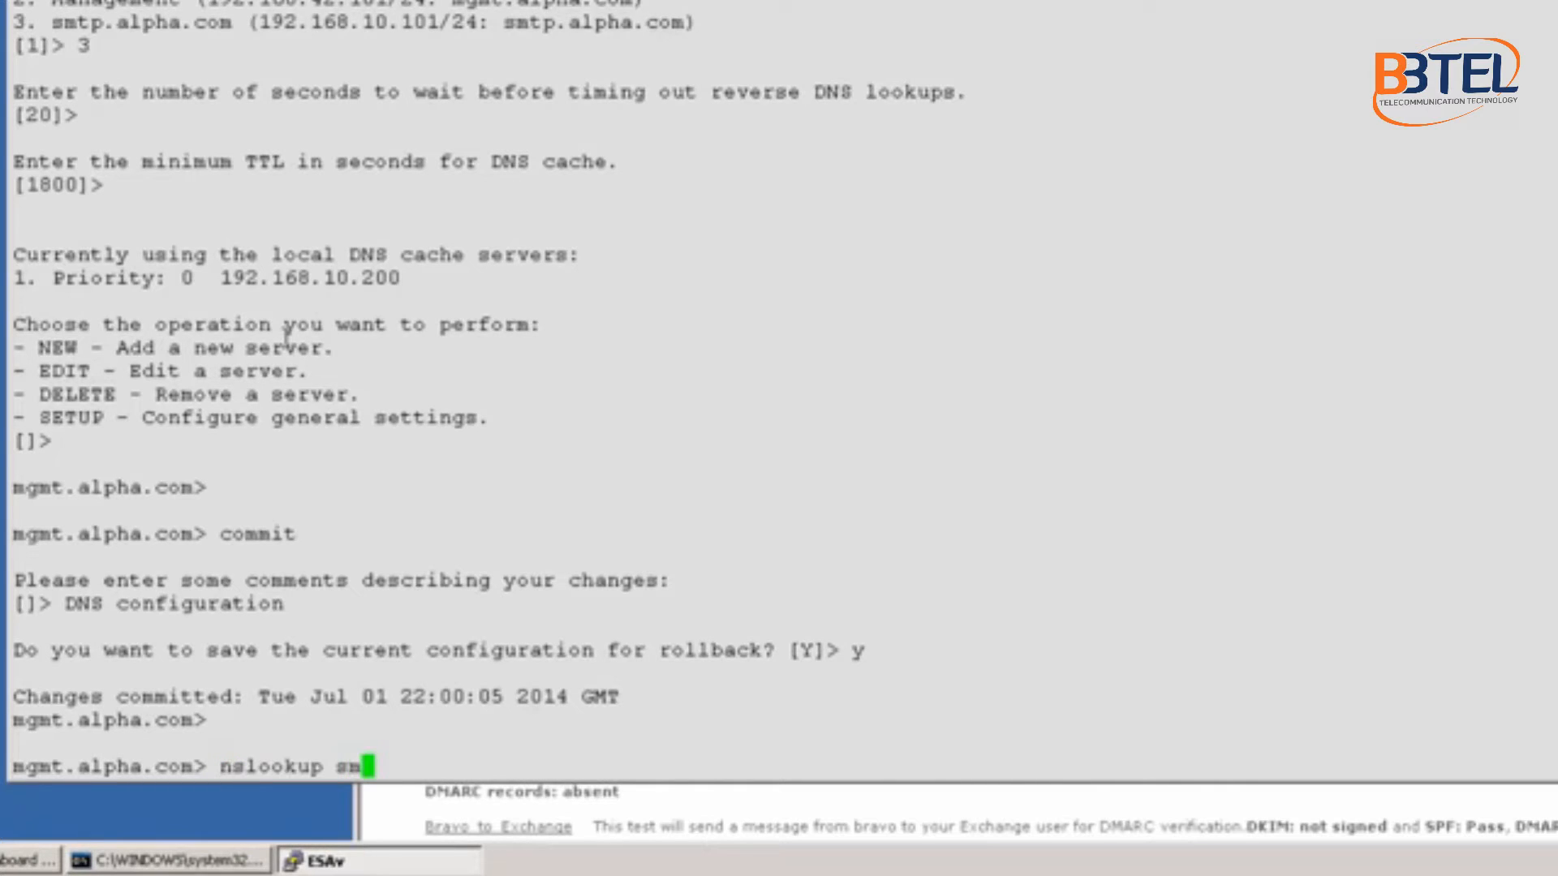
type("tp.alpha")
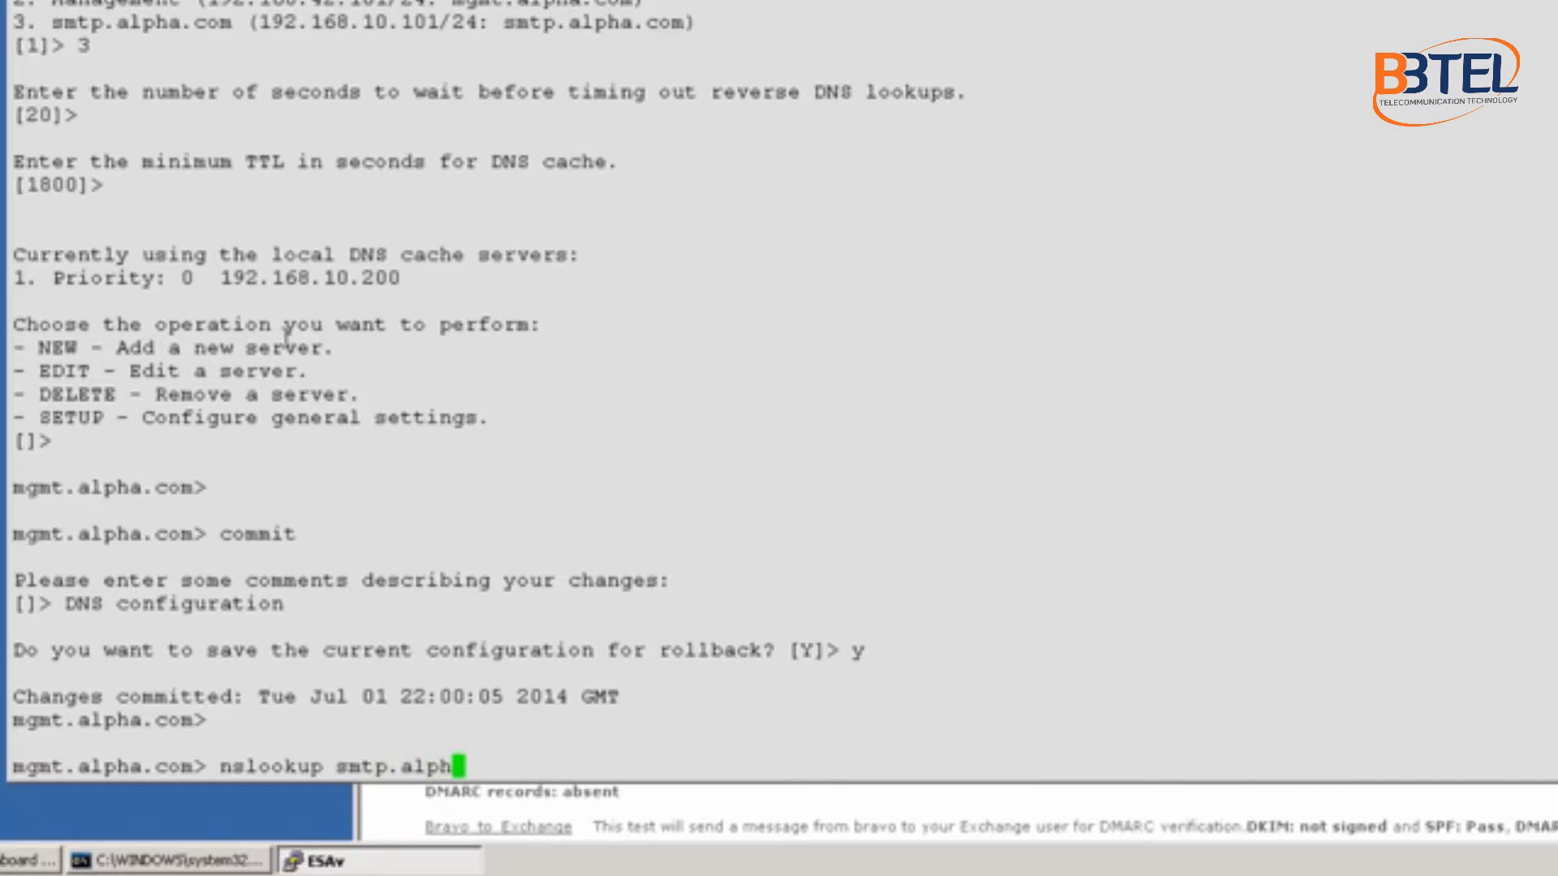
type(".com")
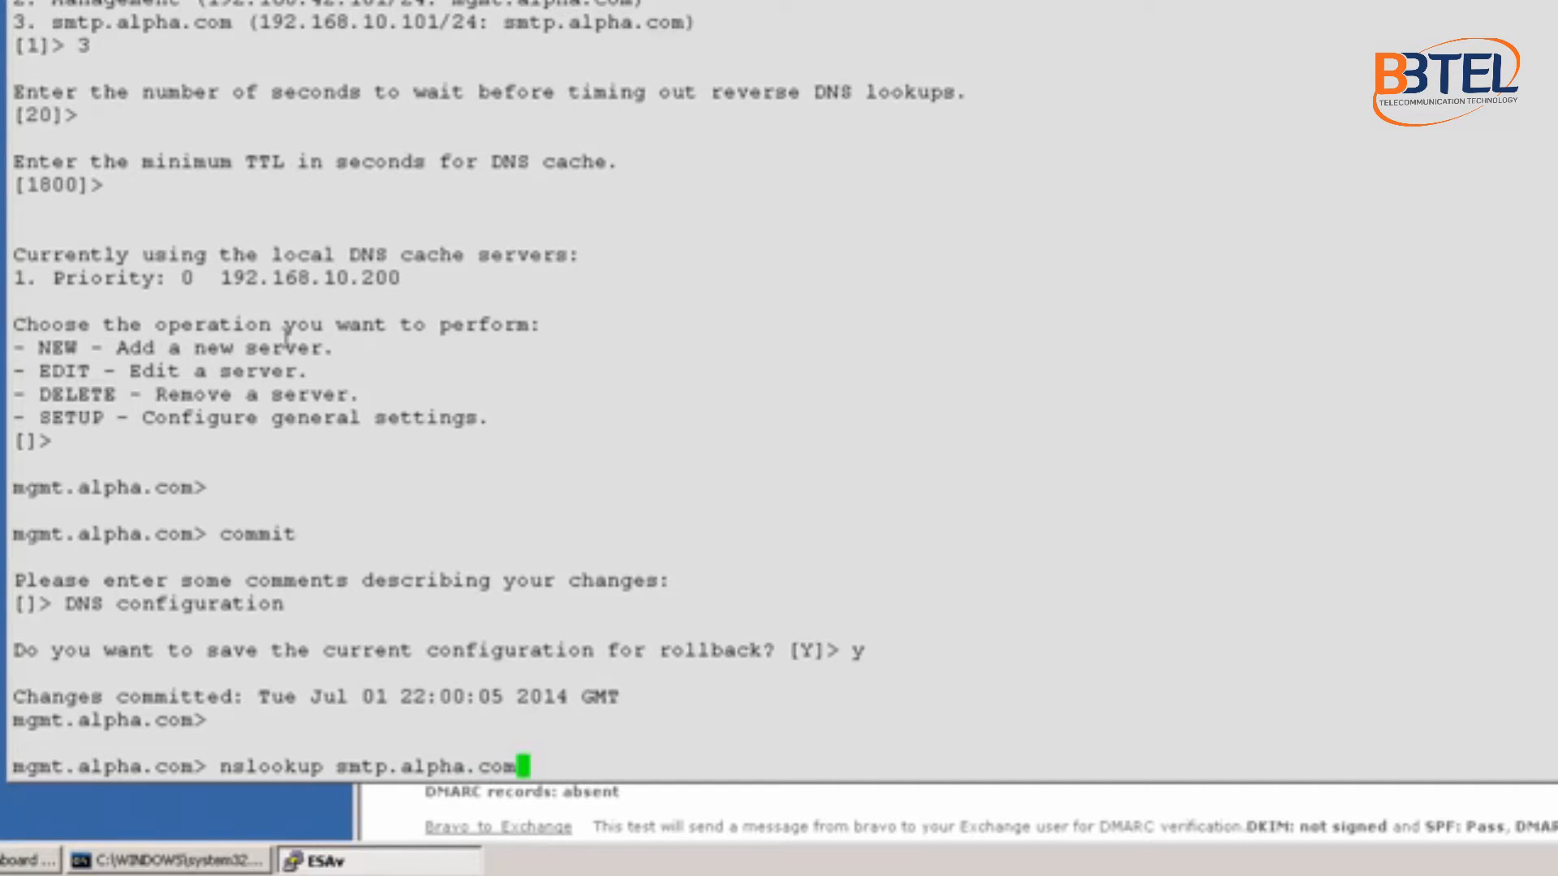
key("Return")
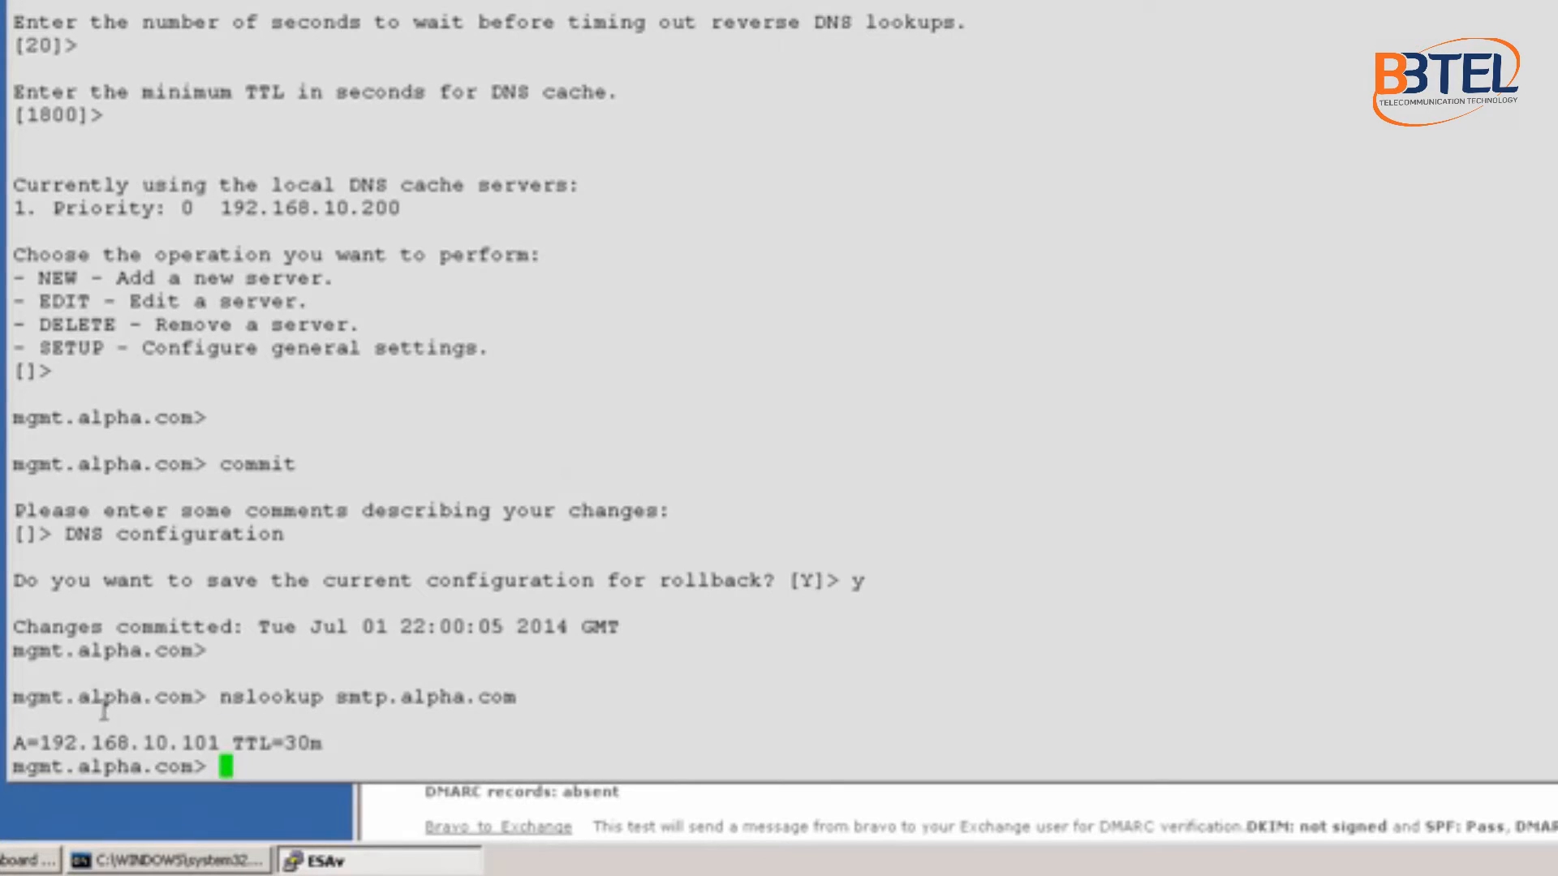
left_click_drag(40, 743, 217, 740)
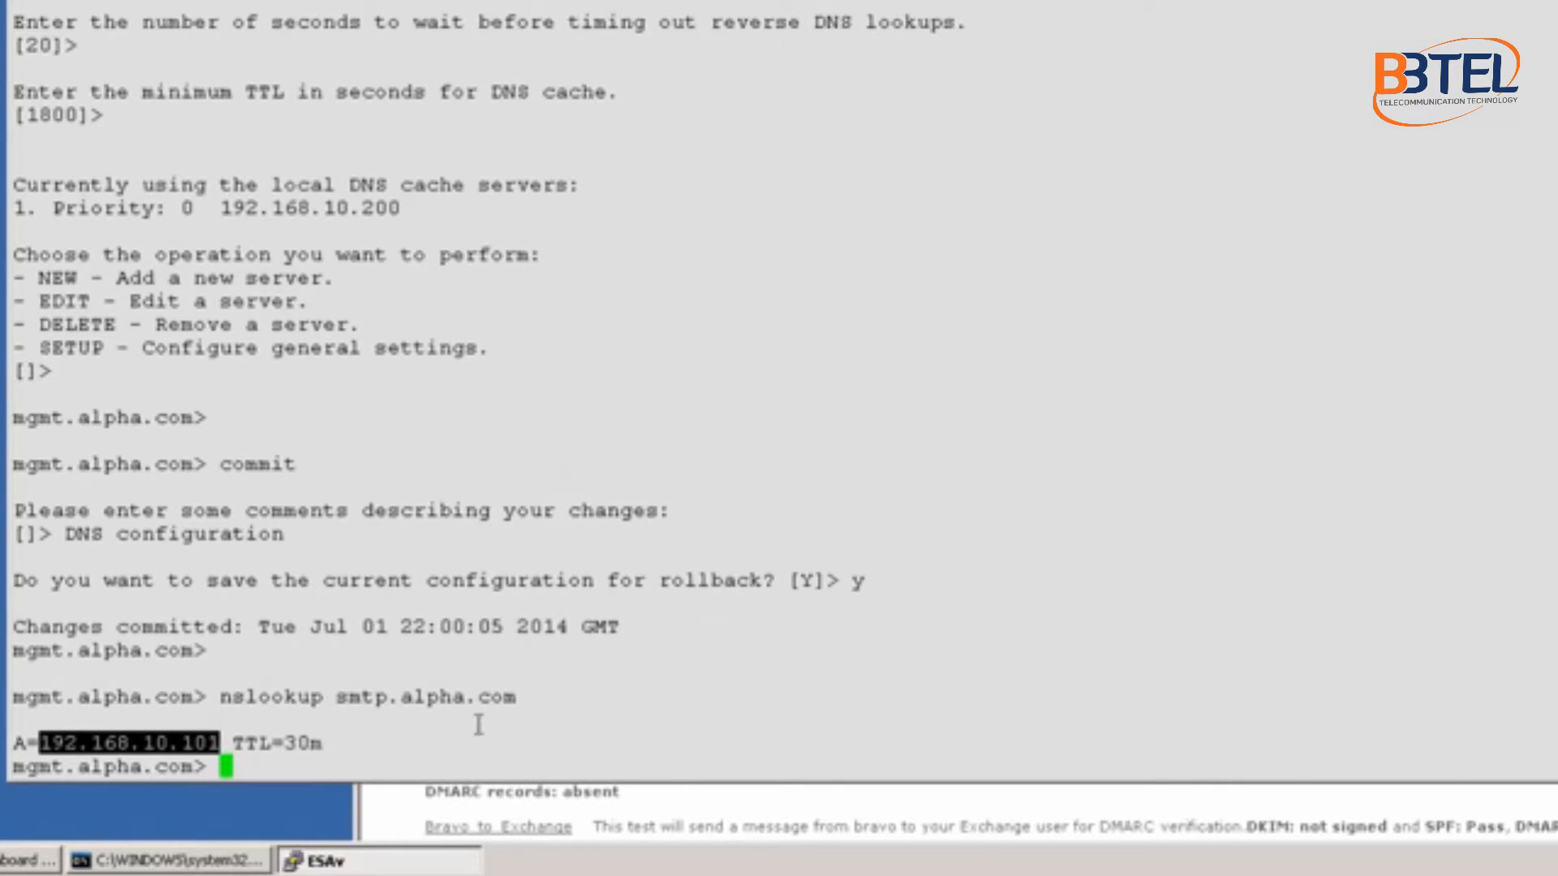
left_click_drag(347, 698, 516, 698)
right_click(318, 735)
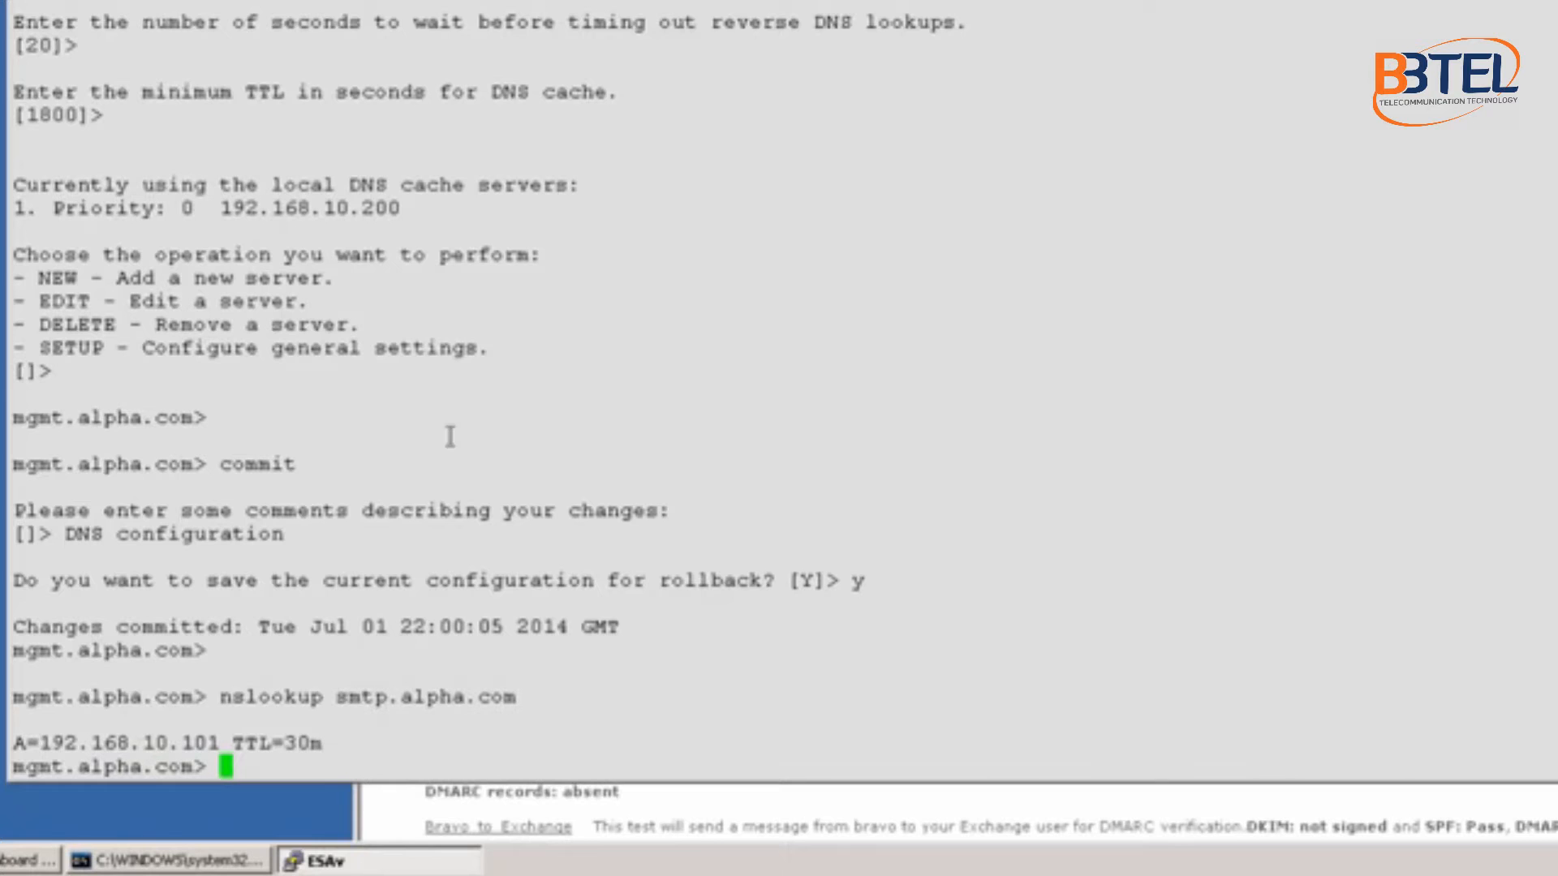
left_click_drag(779, 0, 1063, 43)
left_click_drag(779, 0, 1023, 0)
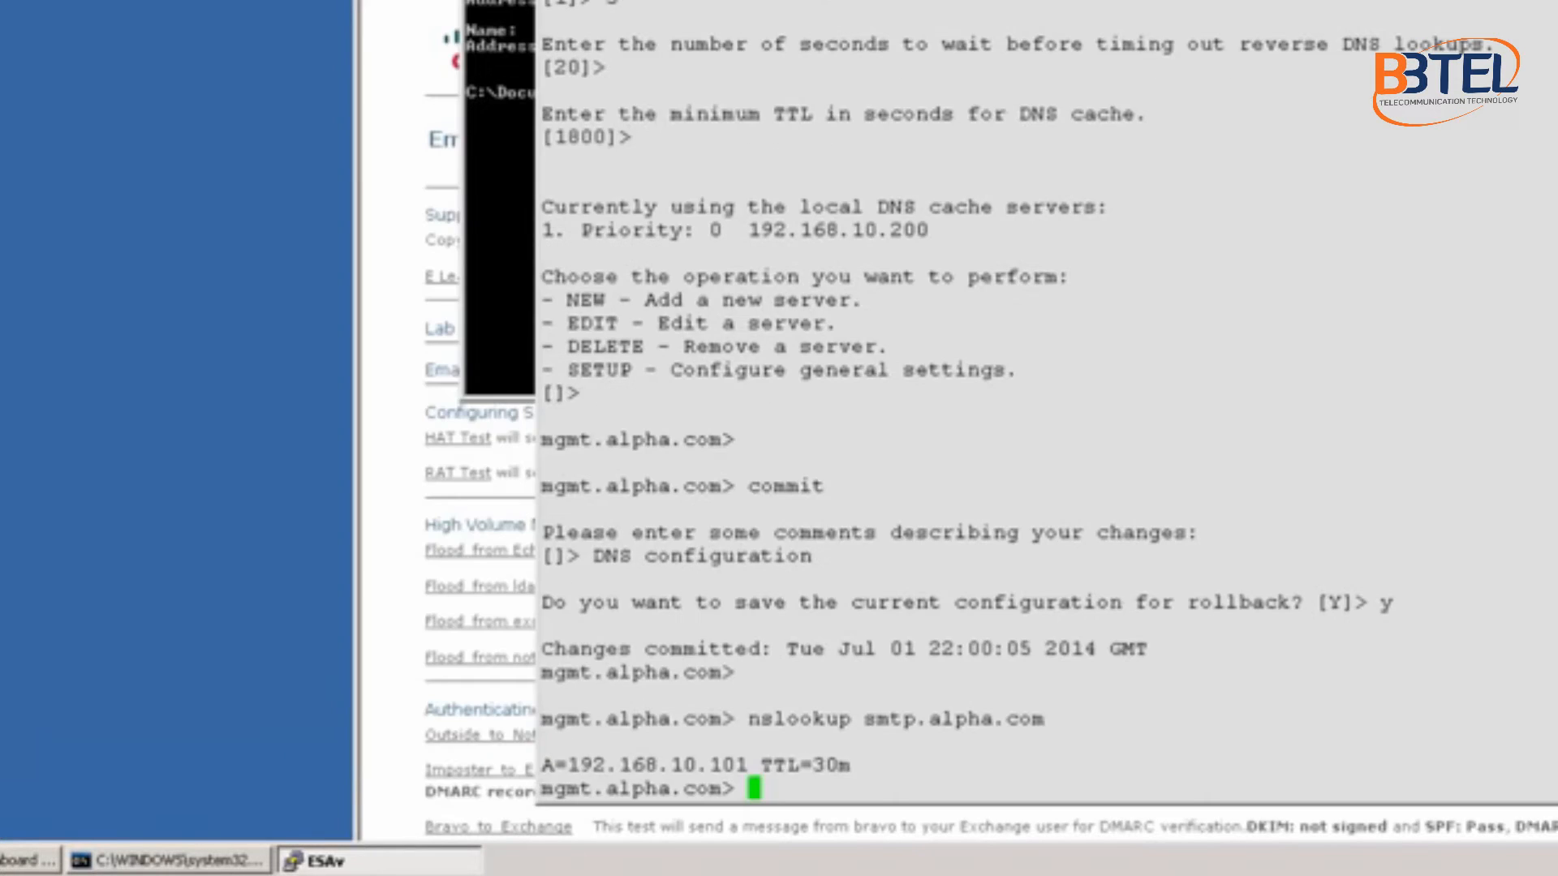
left_click(2, 860)
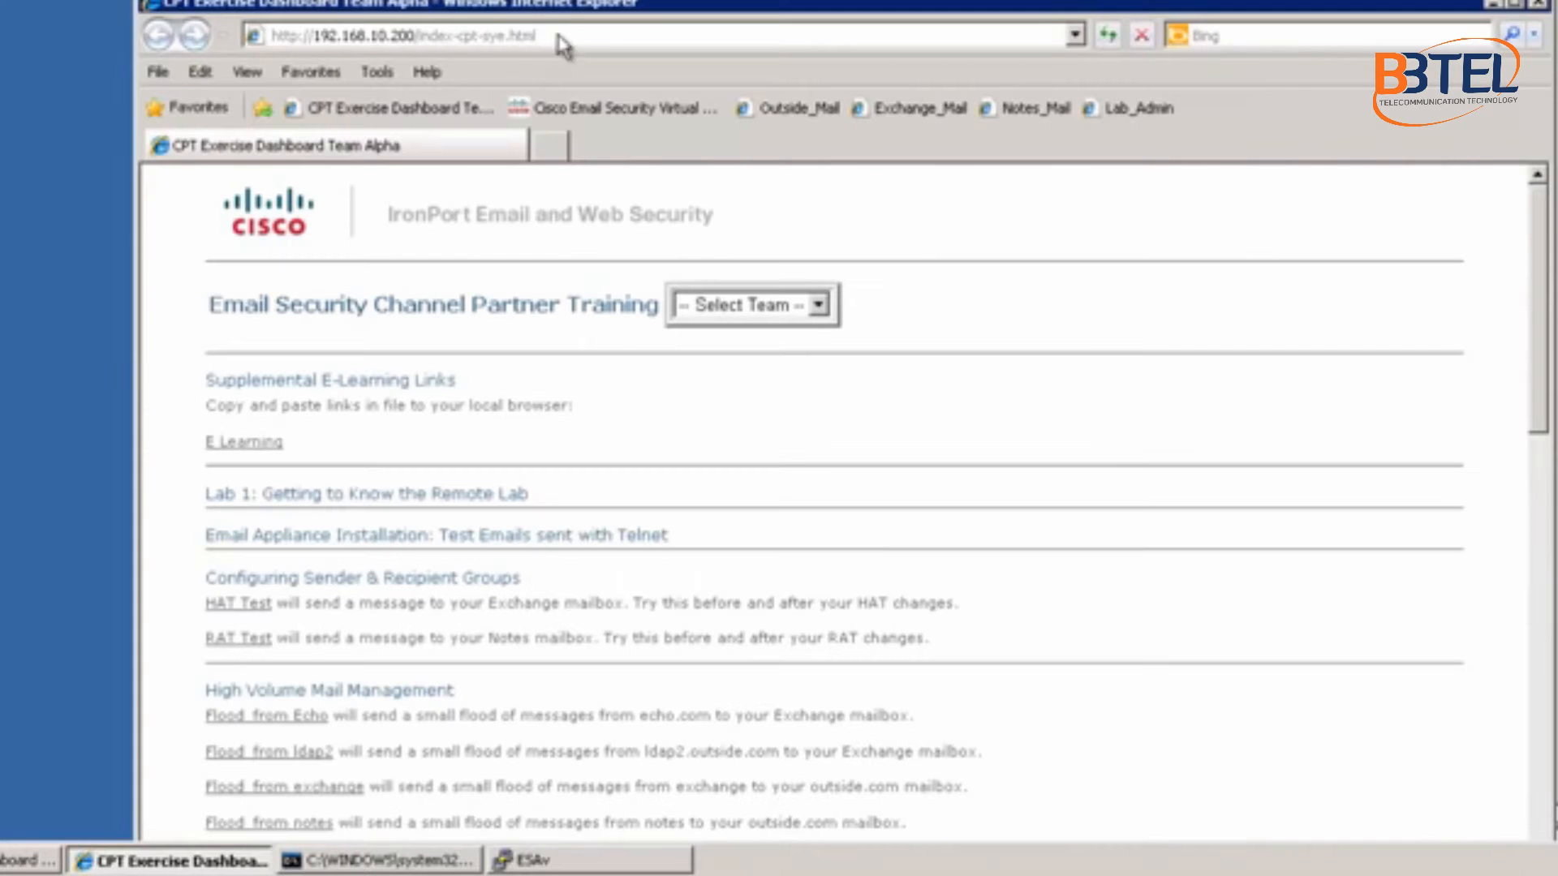
left_click(563, 34)
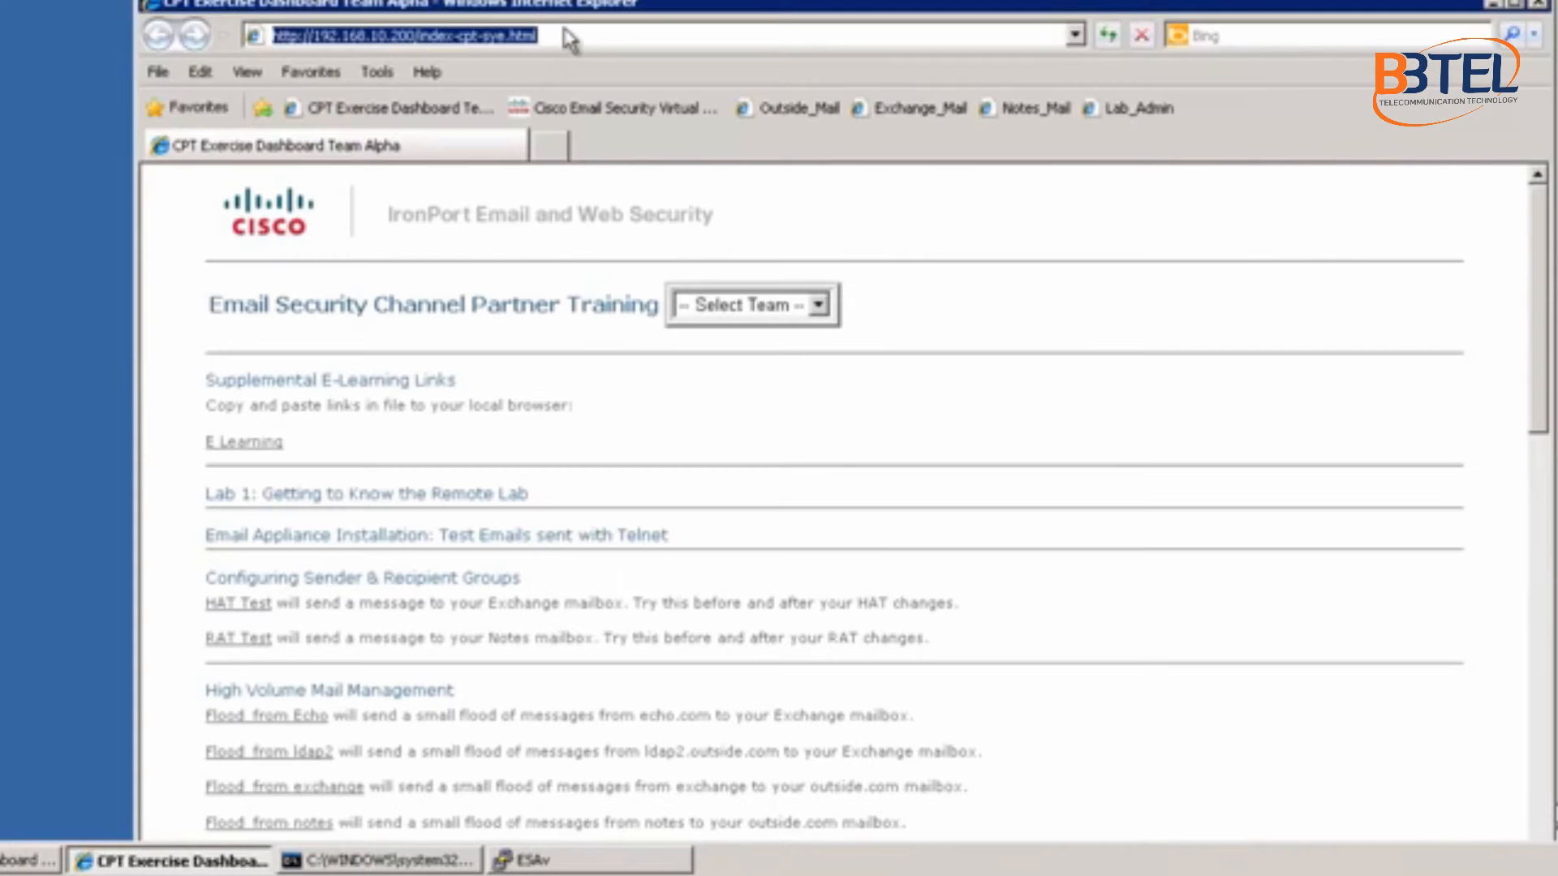
type("http")
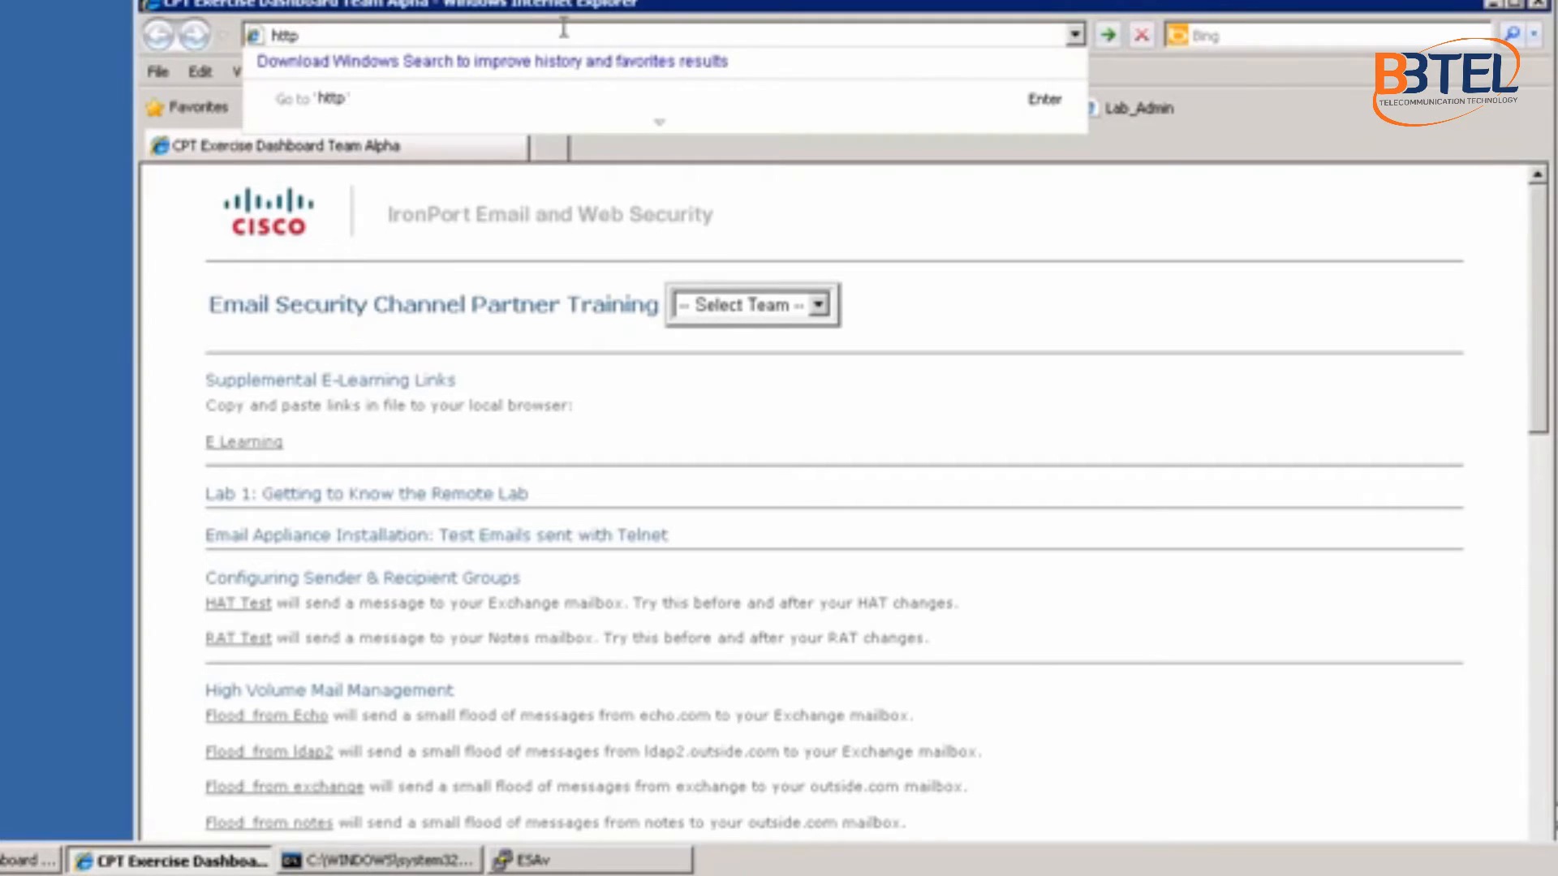
type("s://smtp")
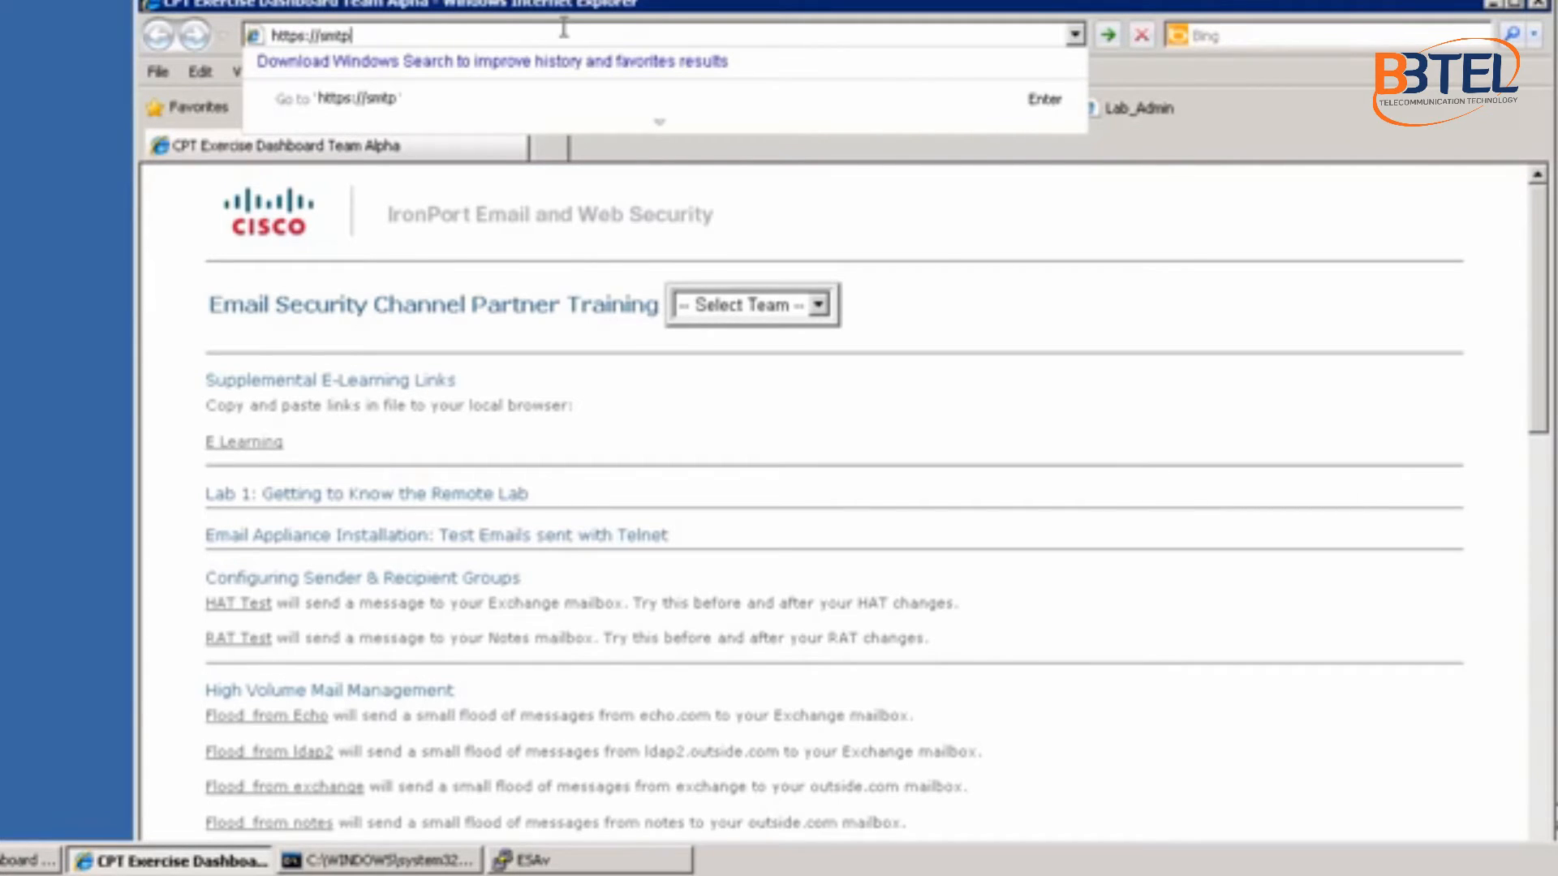
type(".alpha.com")
key("Return")
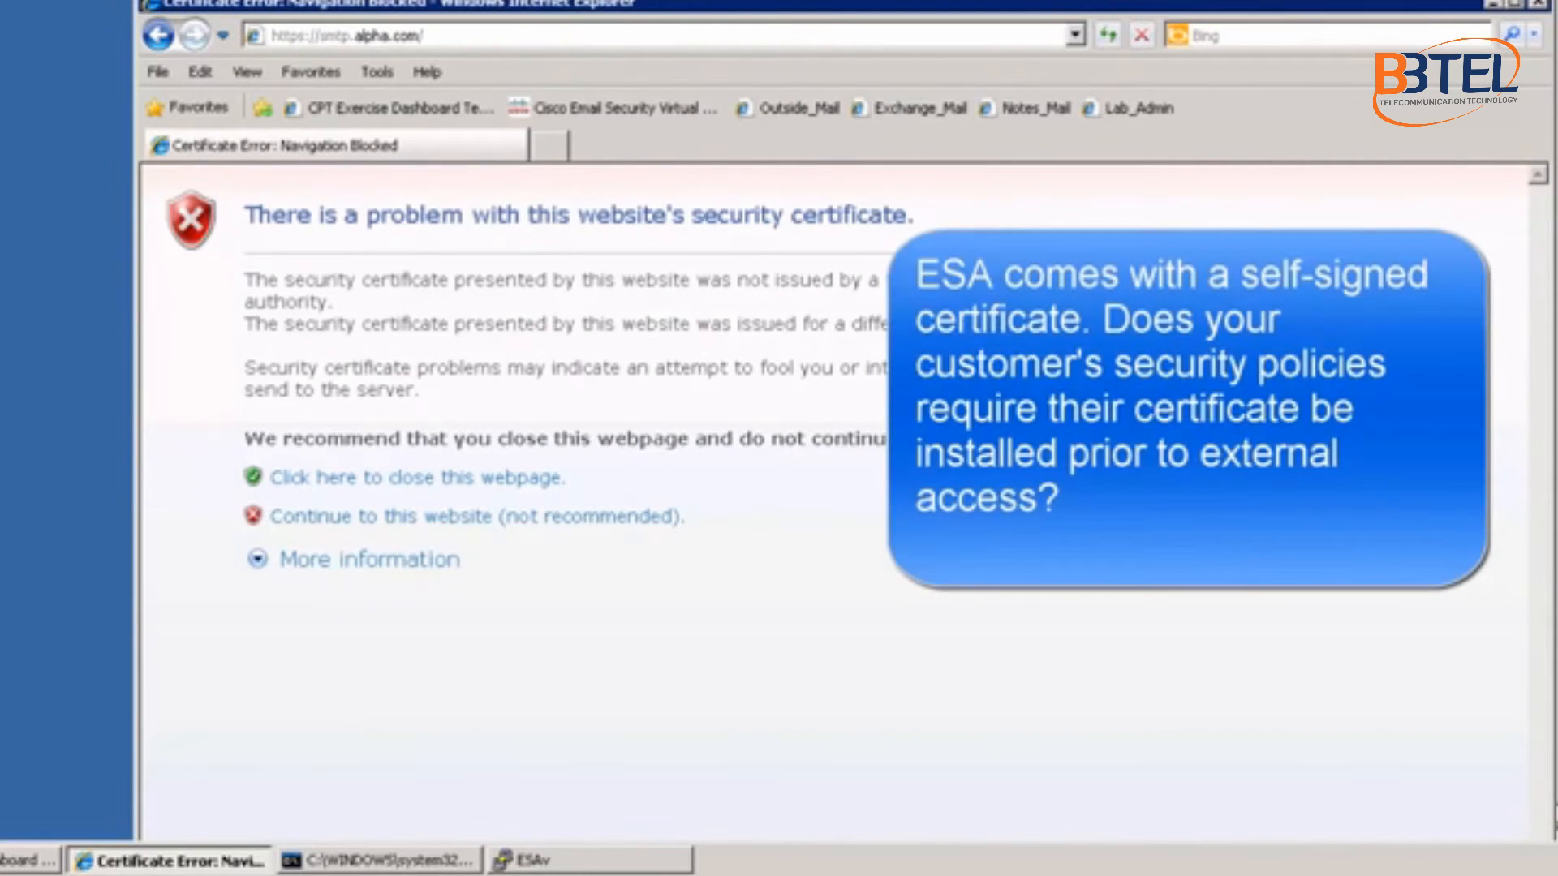
left_click_drag(578, 1, 668, 0)
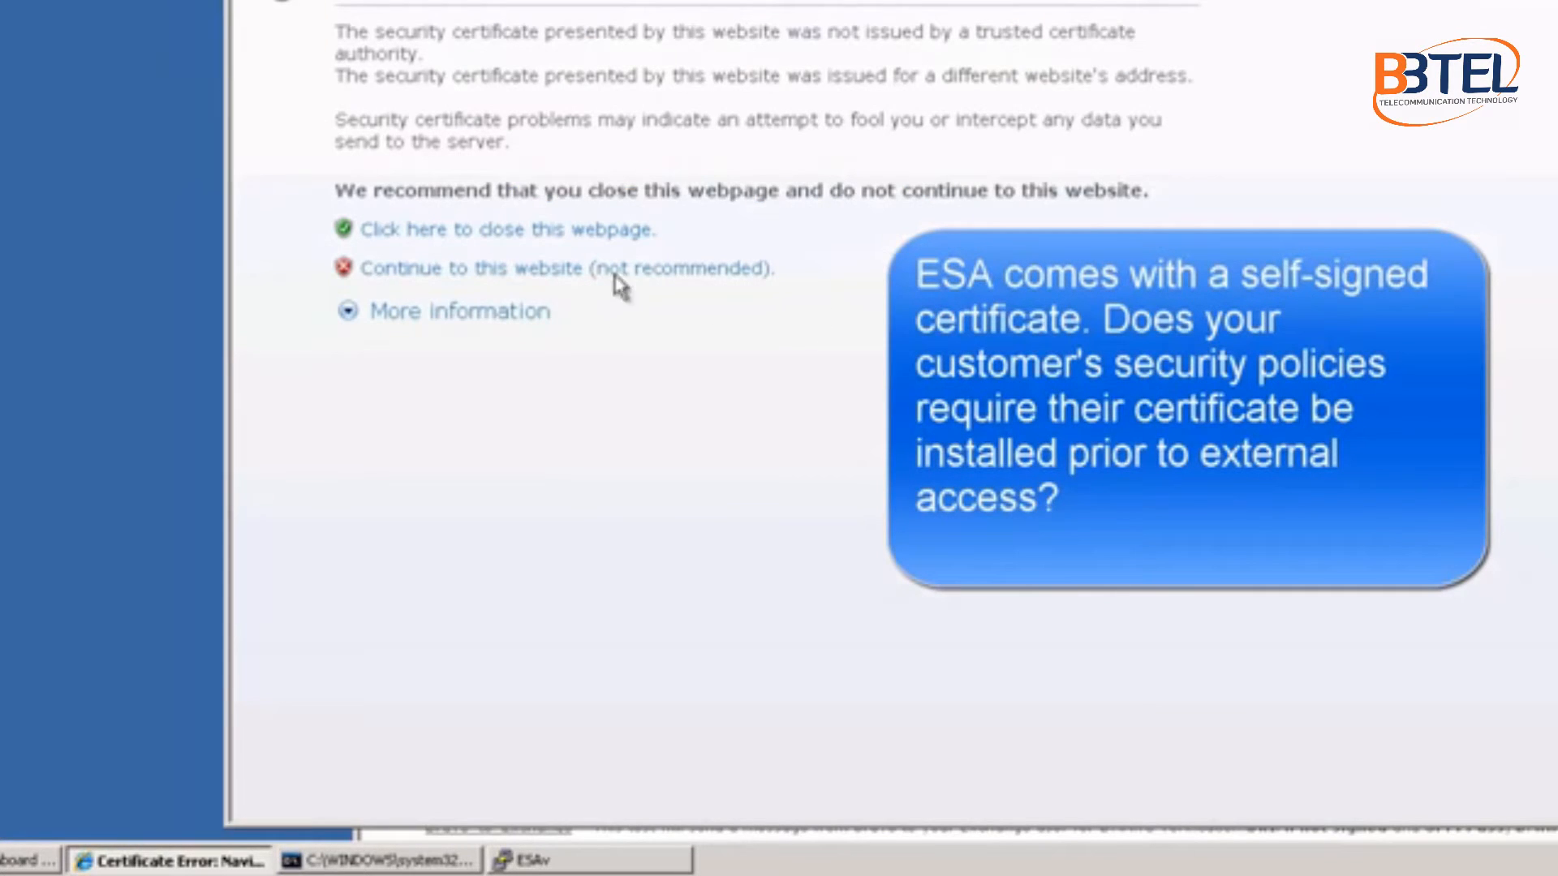
left_click(541, 281)
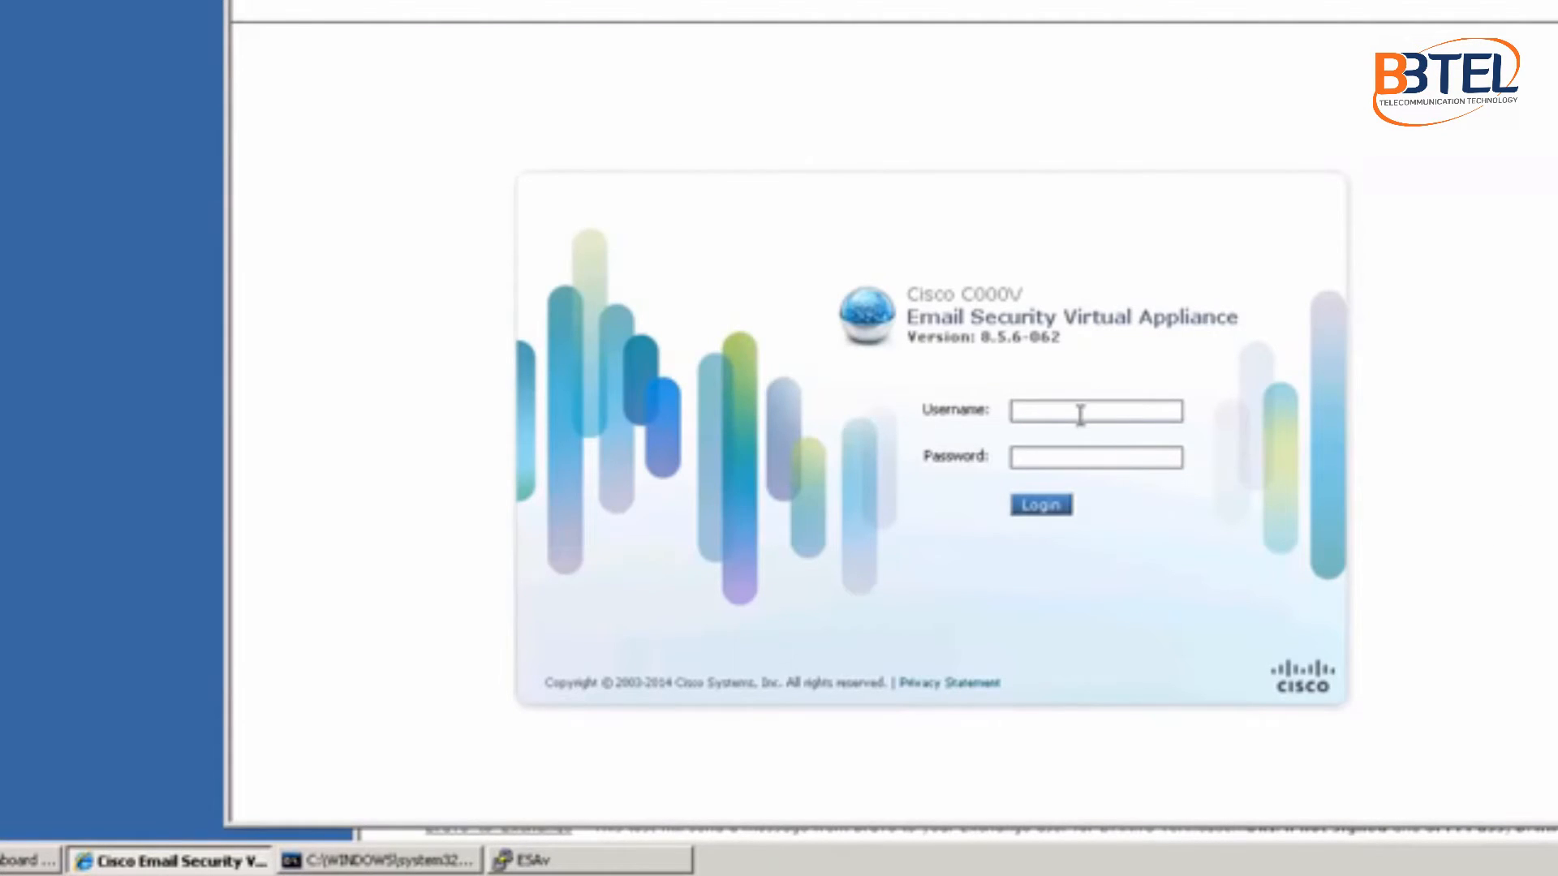
Step: Log in to the appliance web UI as admin with the account password
type("admin")
key("Tab")
type("ironport")
key("Return")
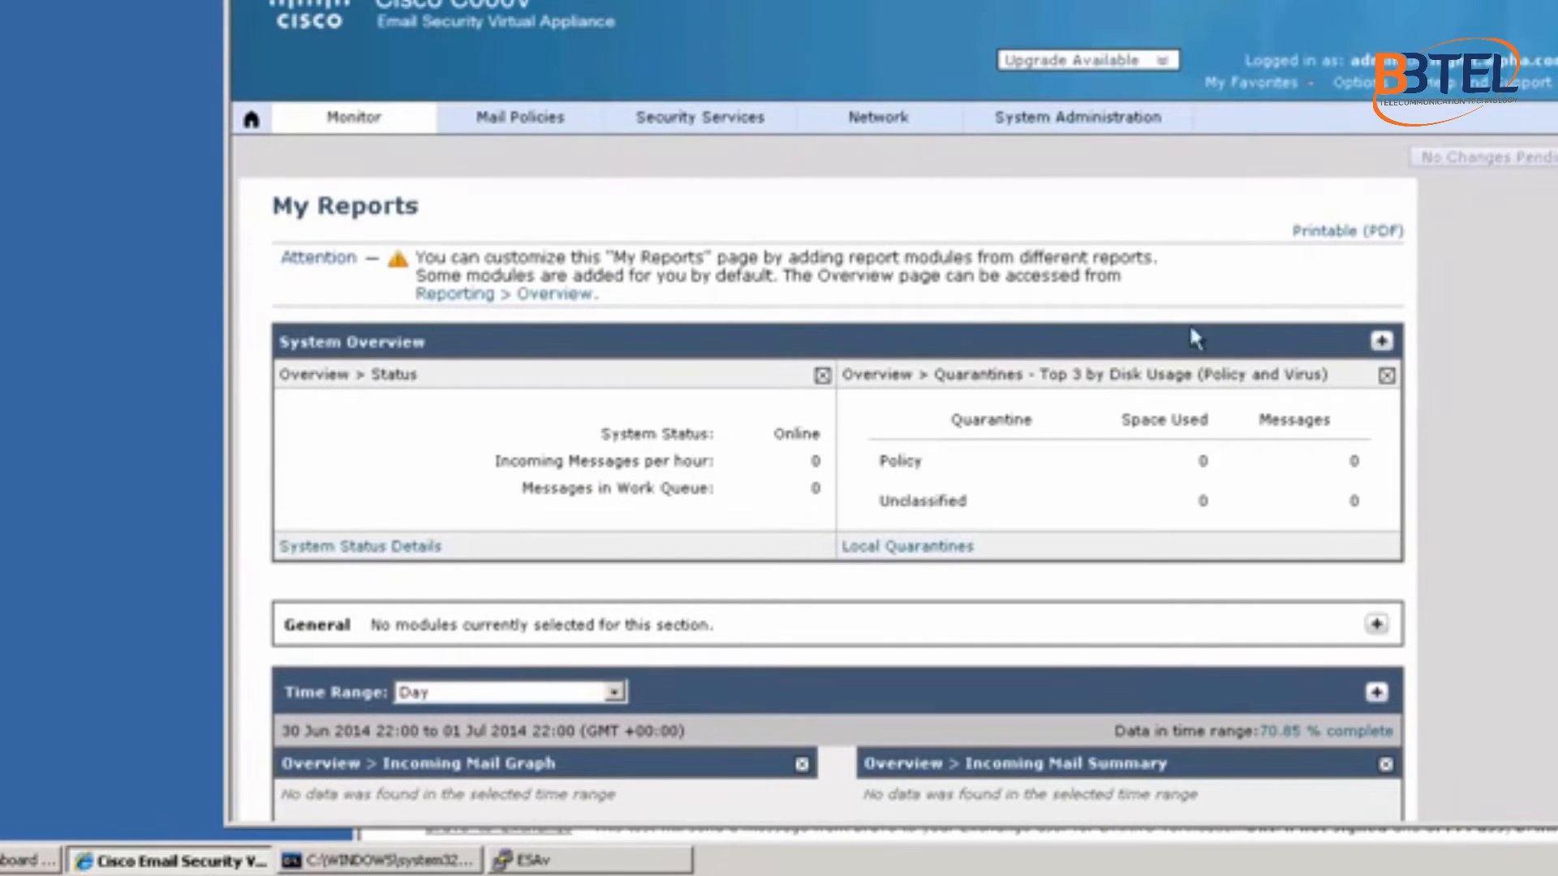
left_click_drag(1176, 0, 1115, 0)
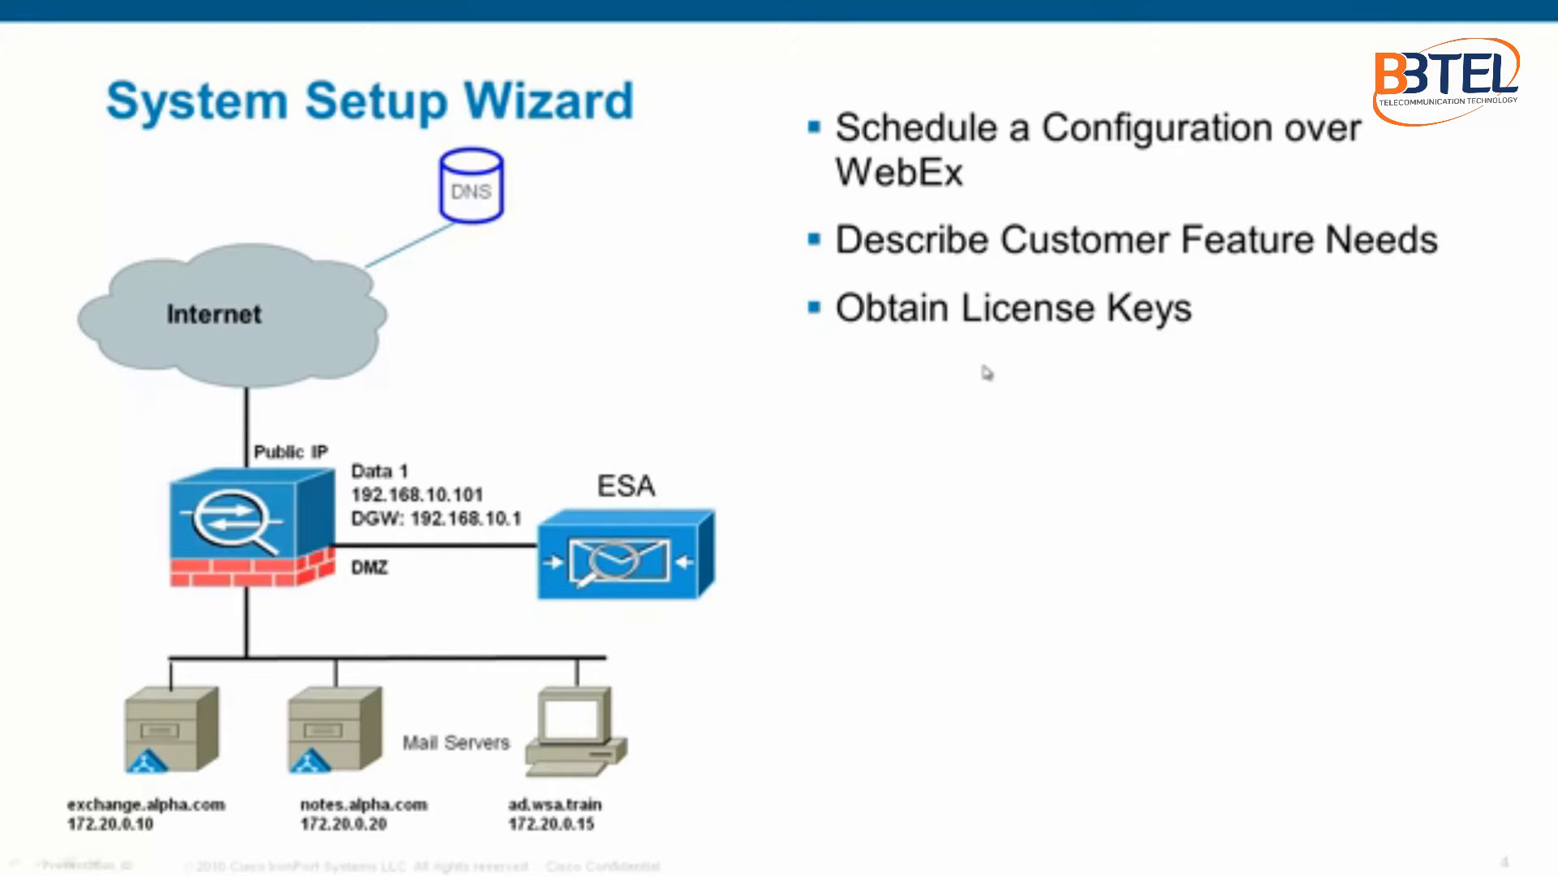
left_click(1206, 366)
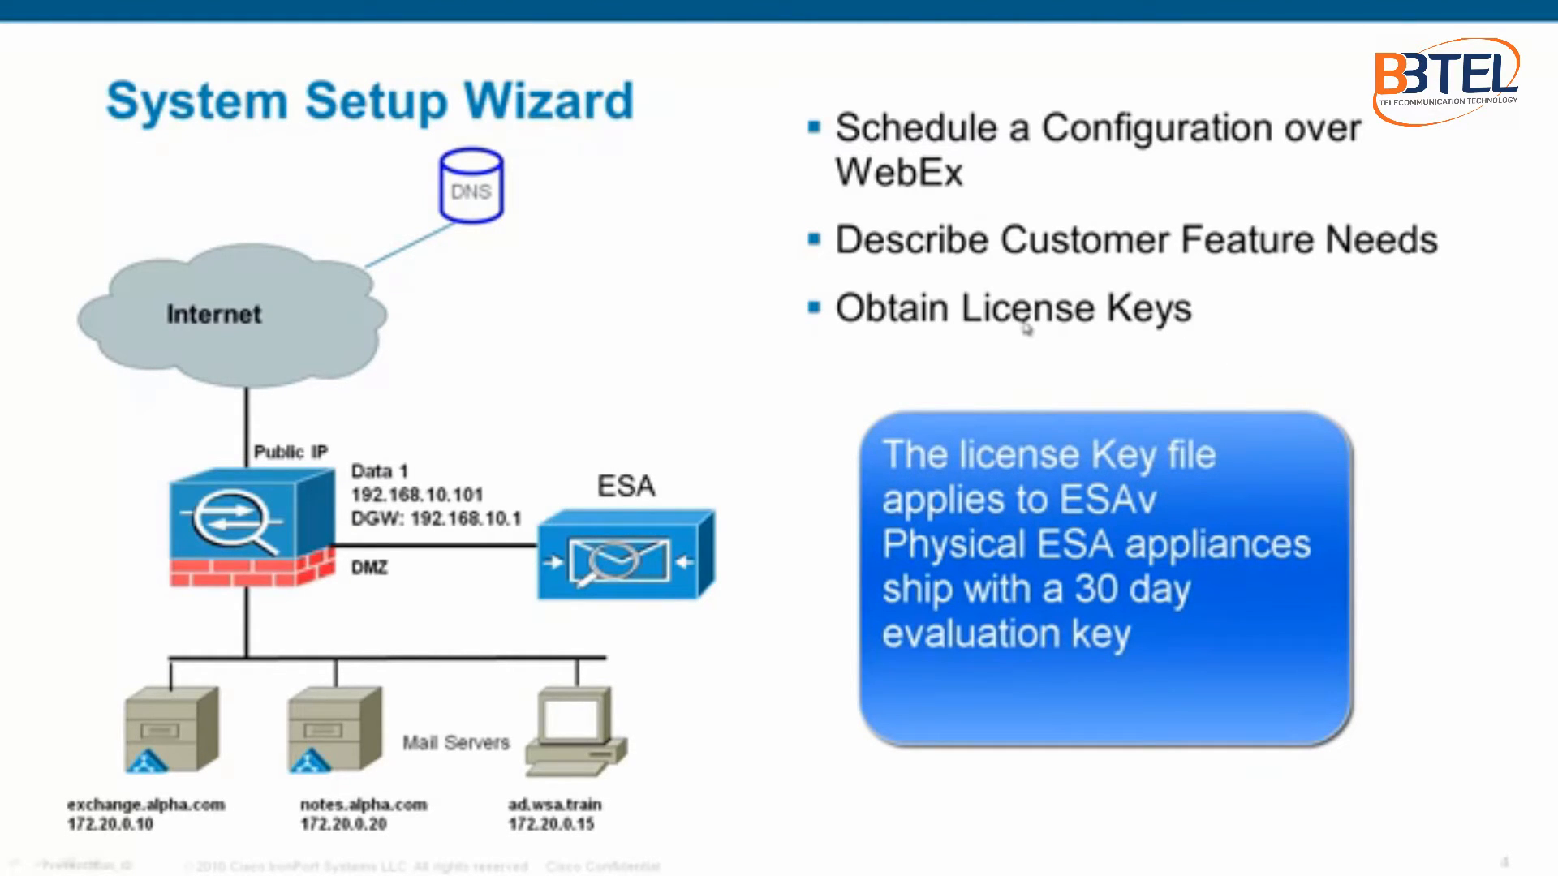
left_click(1024, 325)
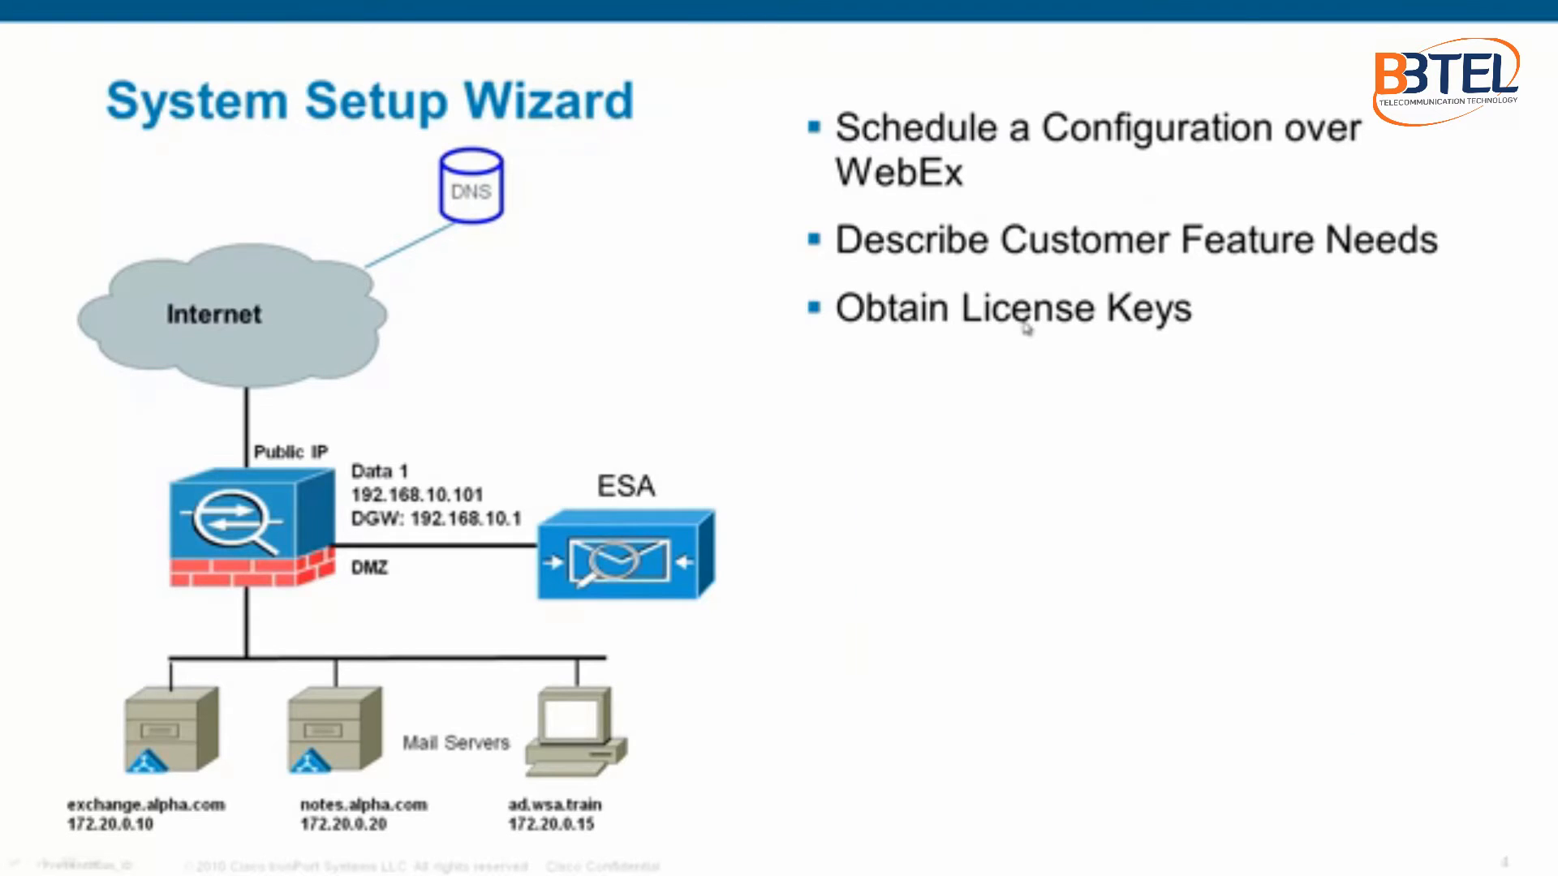
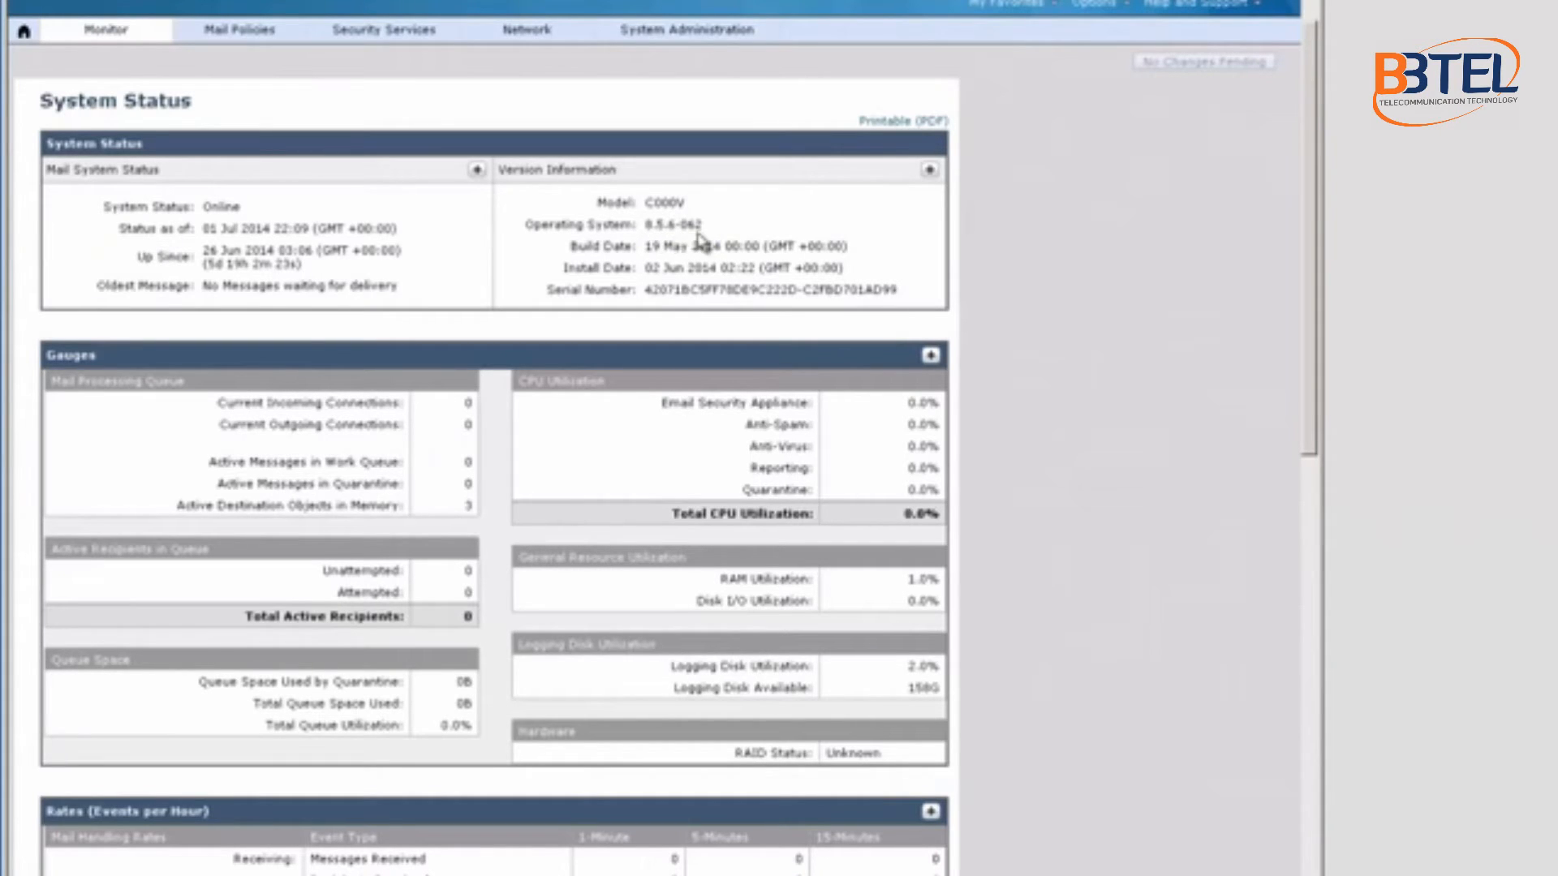
Step: Check model C000V and OS version 8.5.6-062, then go to the Feature Keys page
double_click(662, 227)
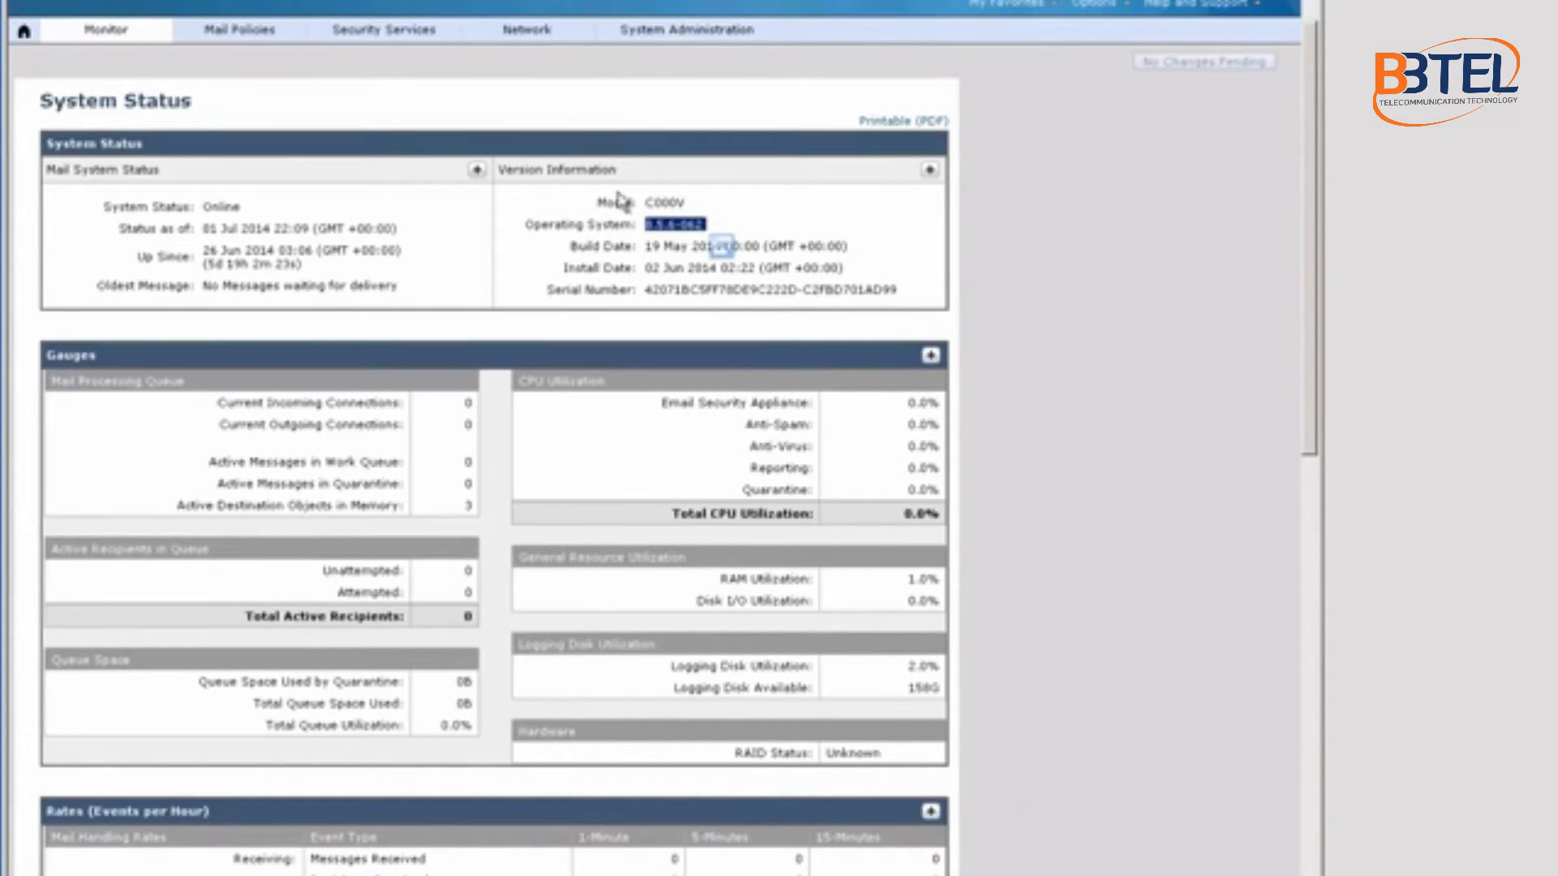
double_click(661, 202)
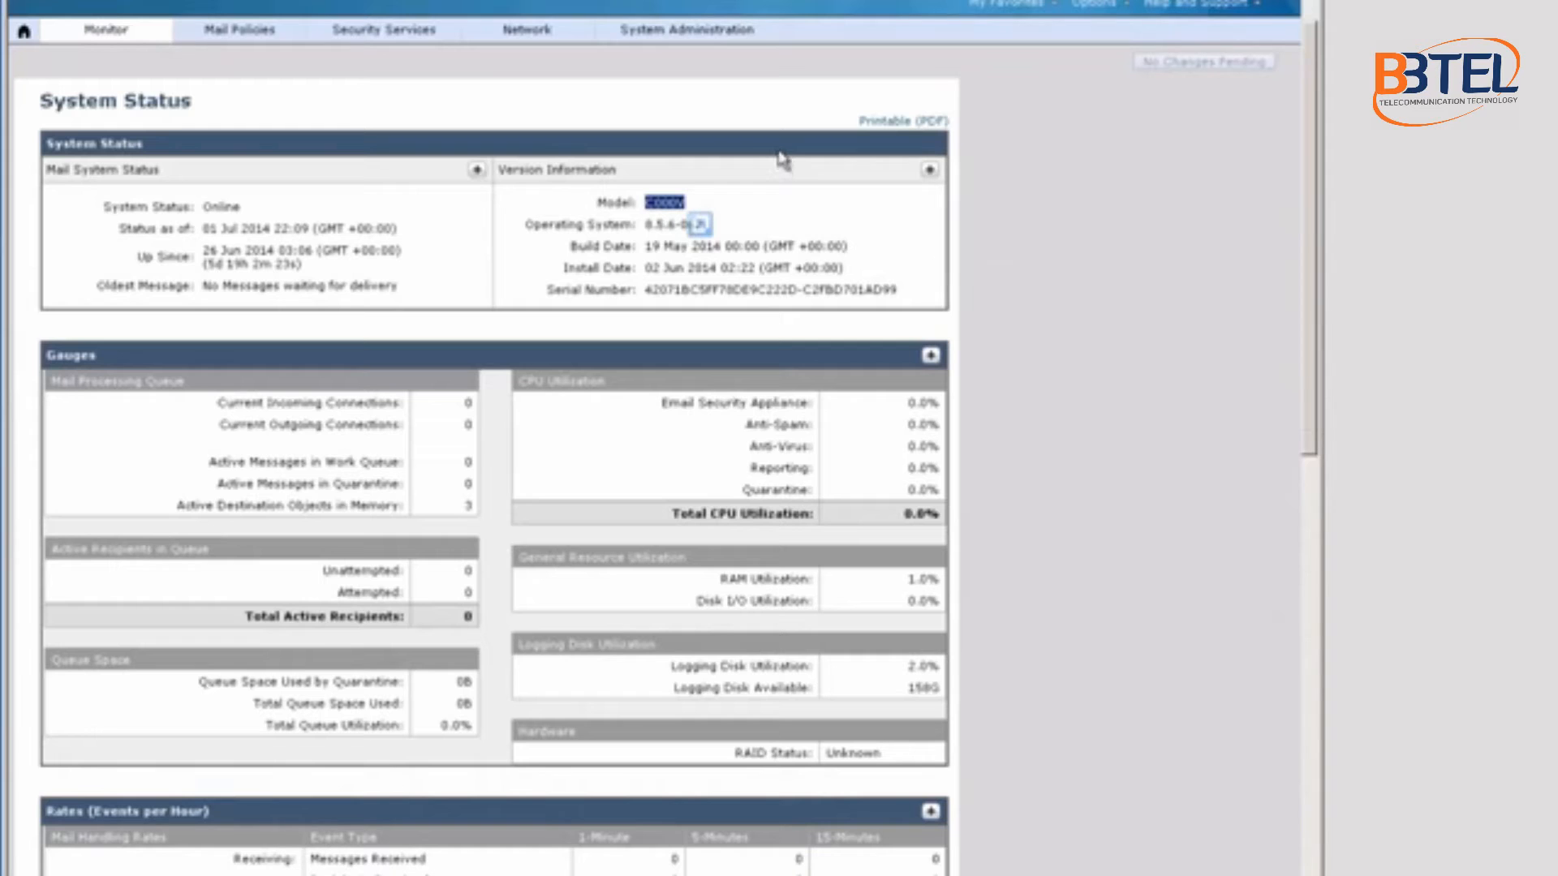
left_click(686, 30)
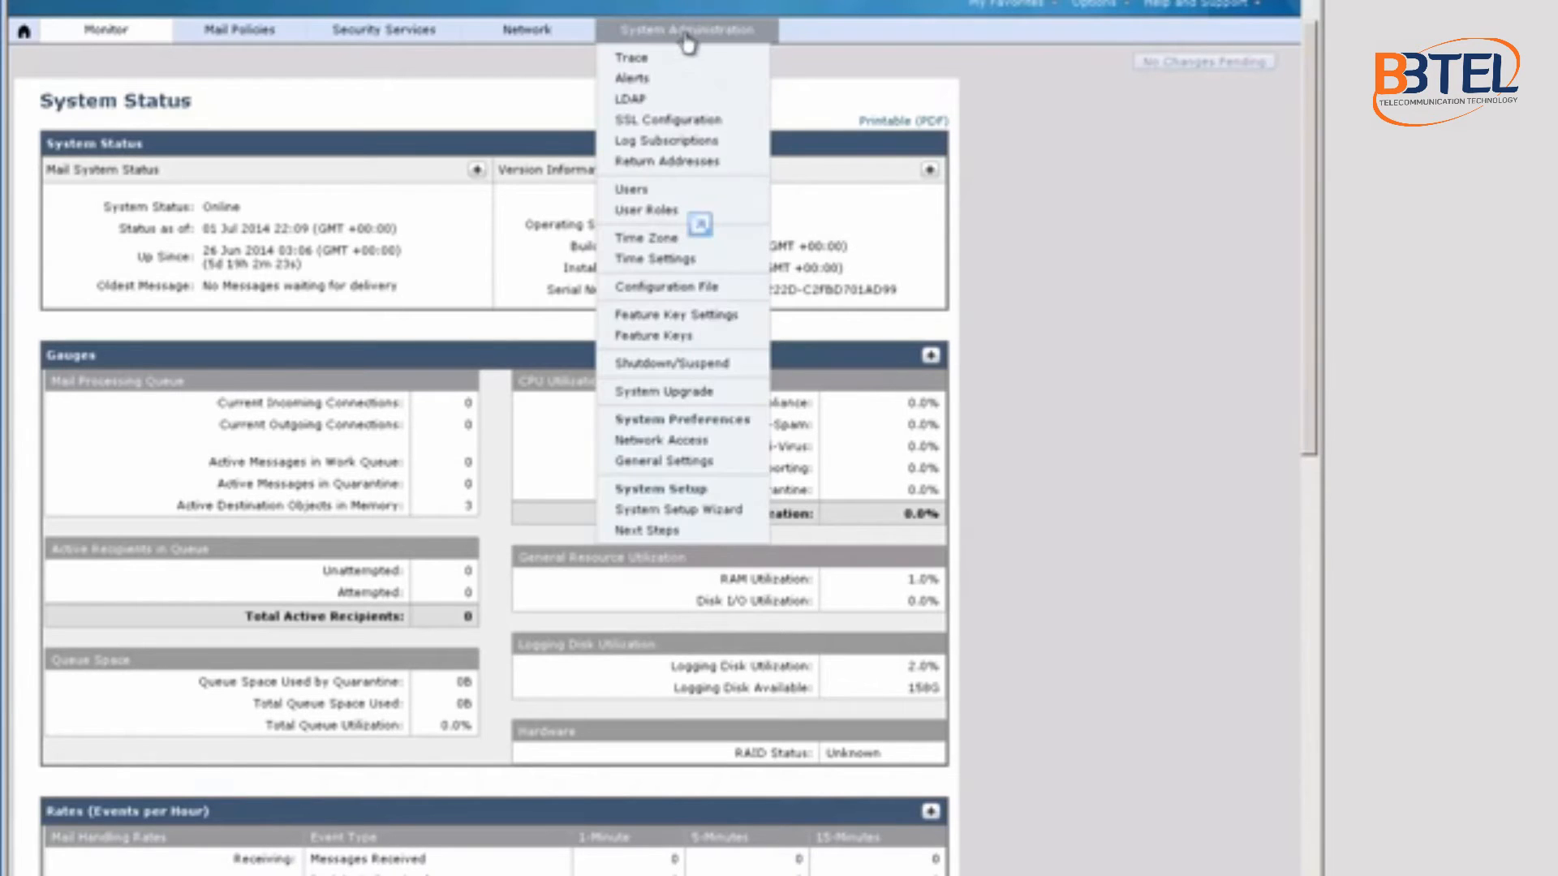
left_click(661, 337)
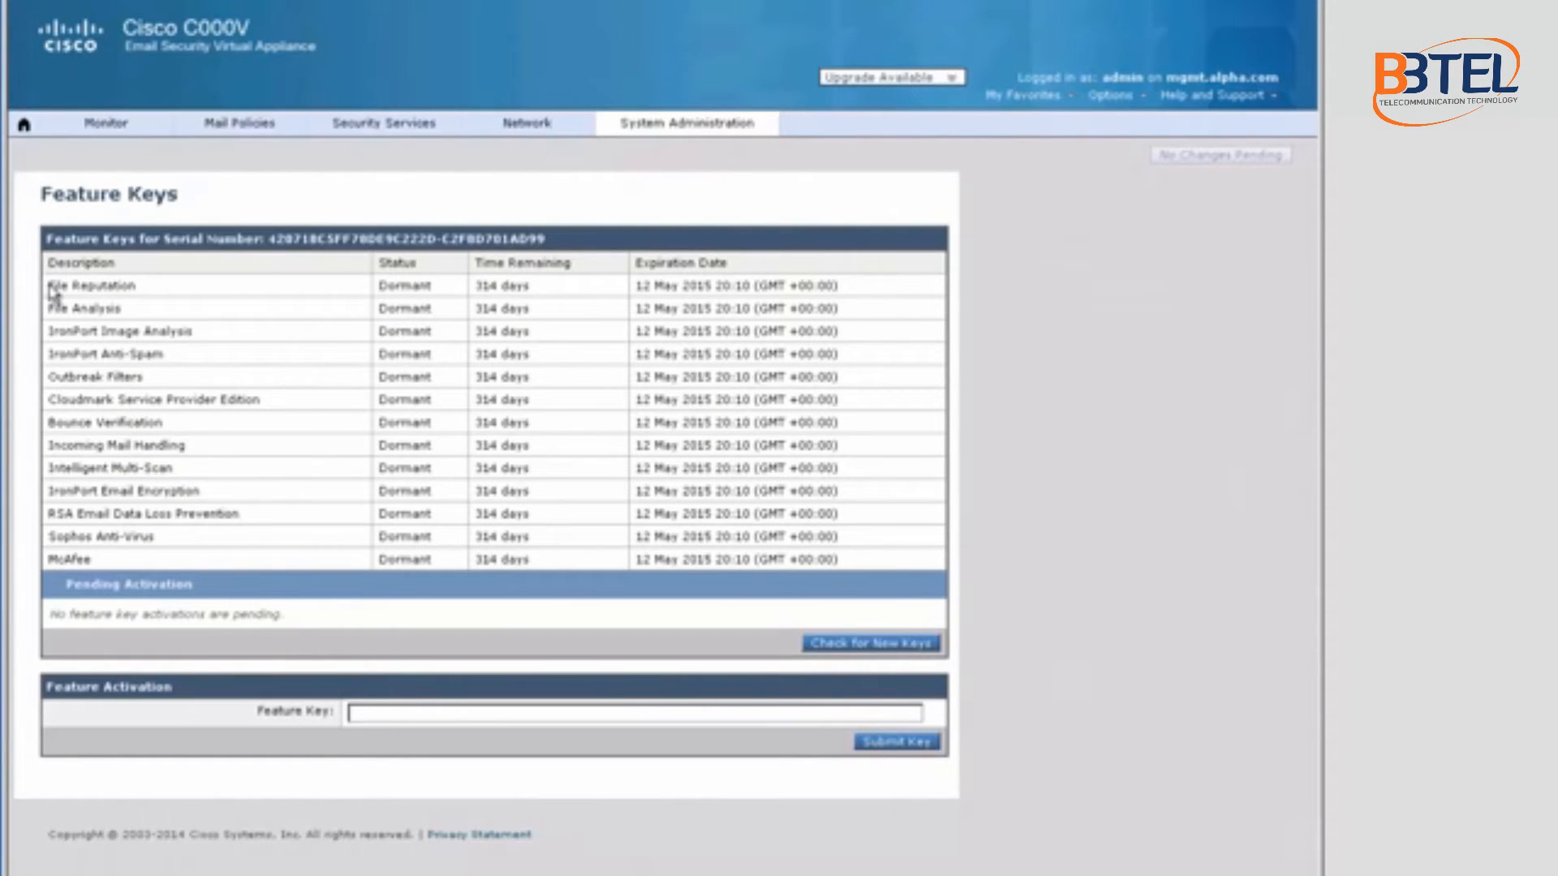
Step: Review the 13 Dormant feature keys with 314 days left, then reopen System Administration
left_click_drag(50, 291, 185, 559)
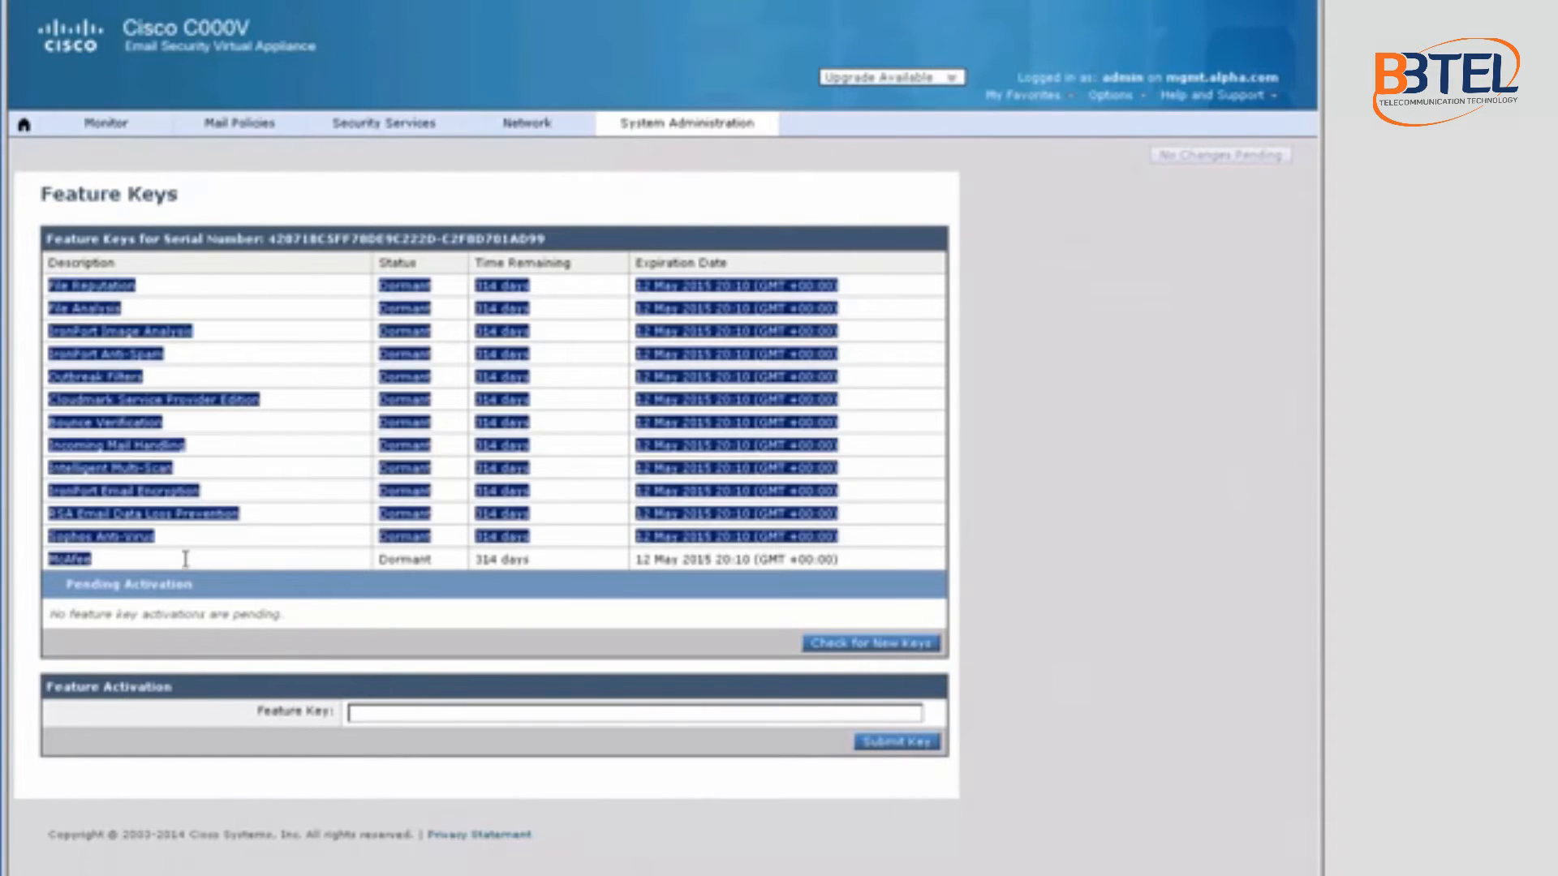
left_click(1124, 340)
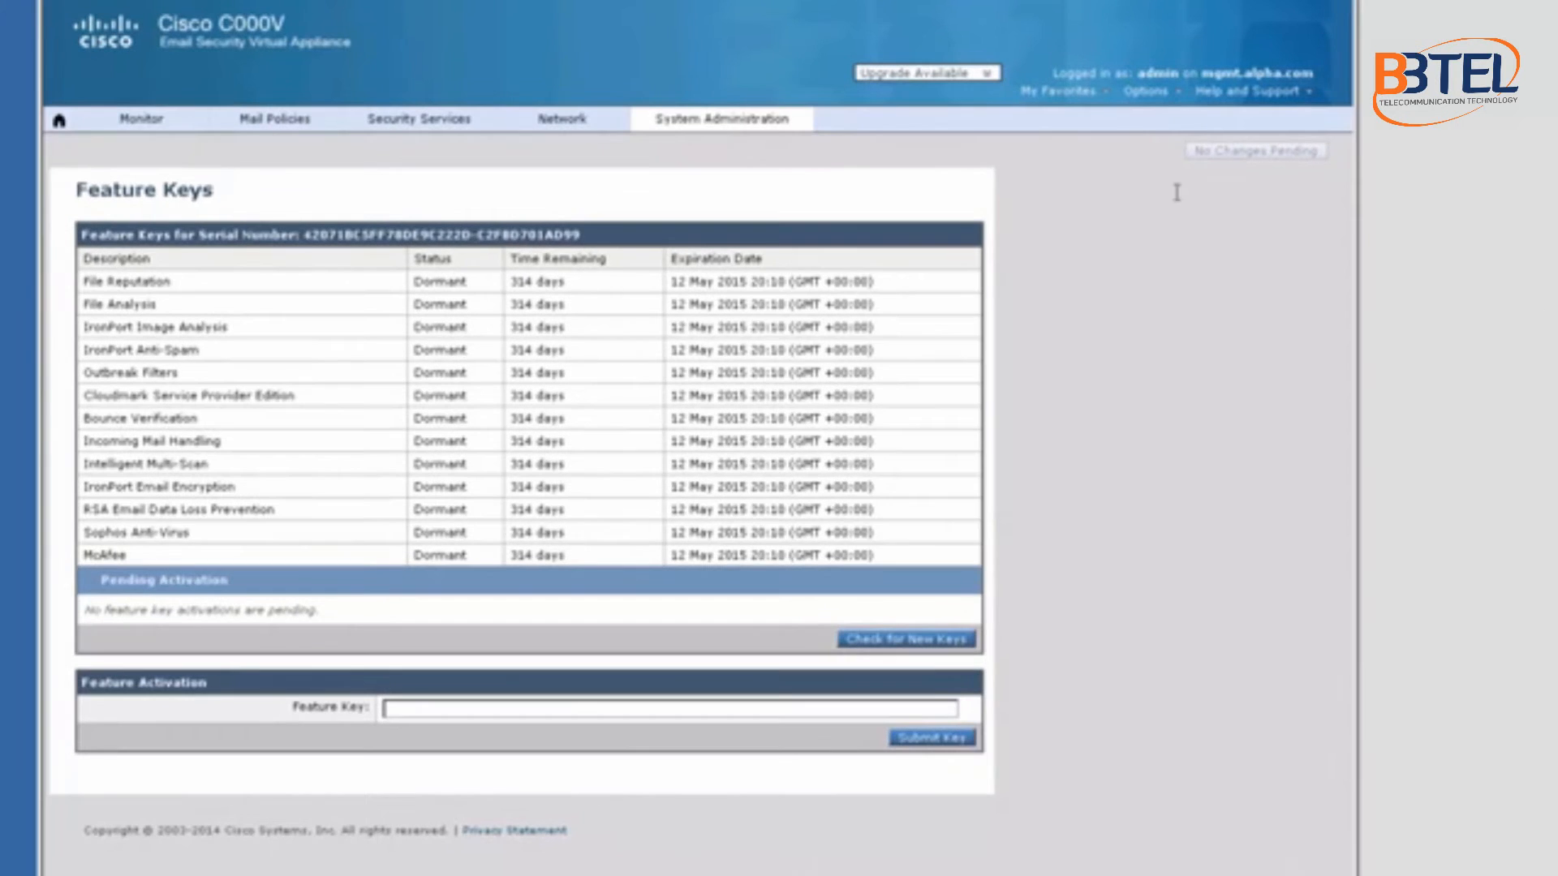
left_click(718, 130)
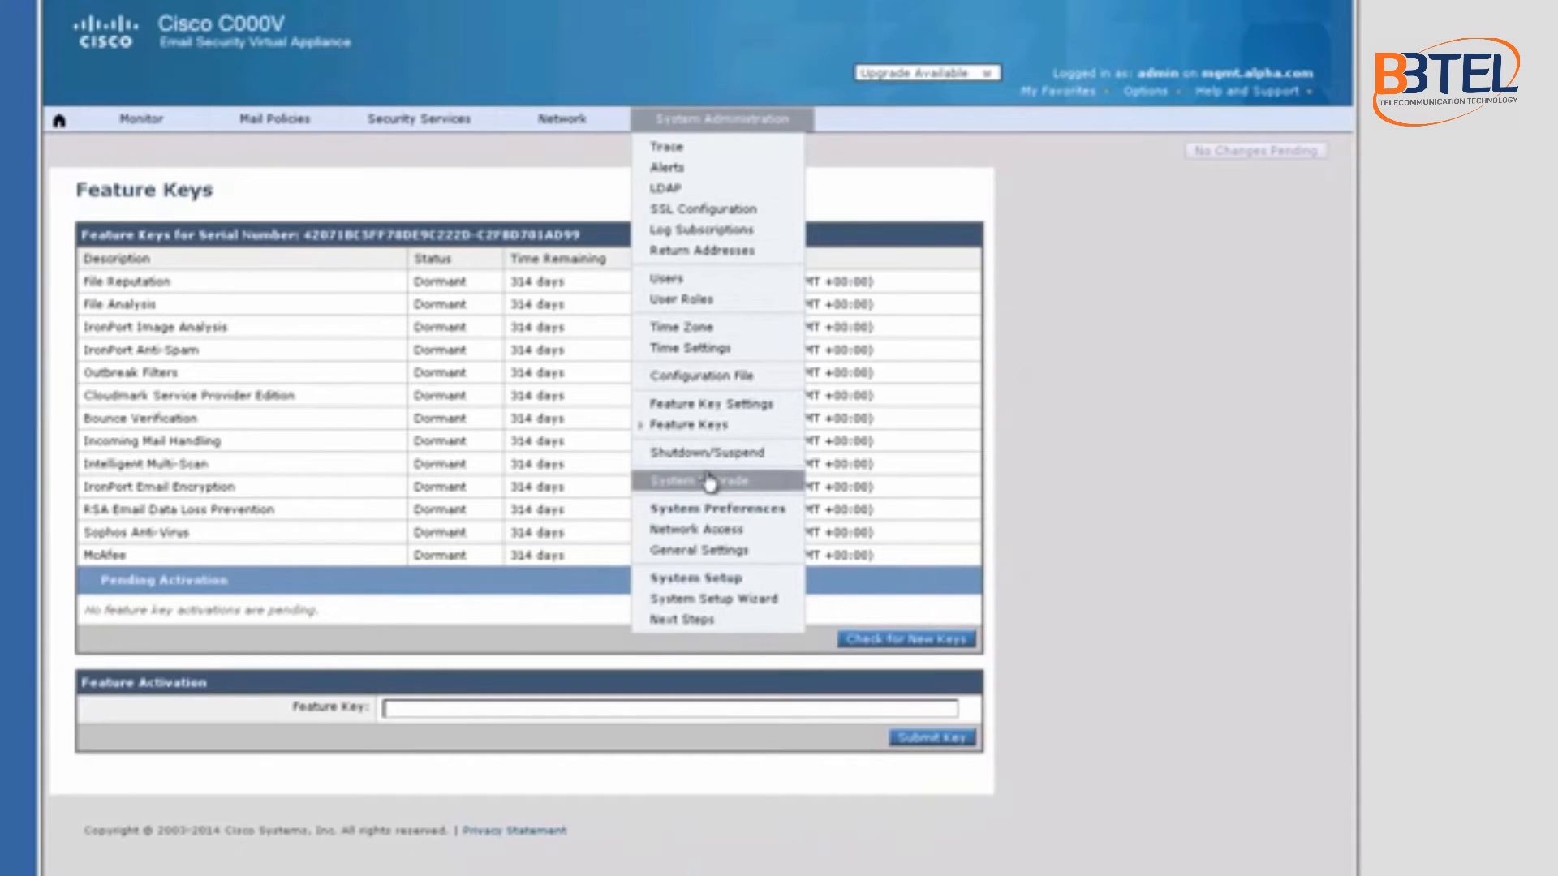
Step: Launch the System Setup Wizard and enter the alert recipient's e-mail address
left_click(702, 600)
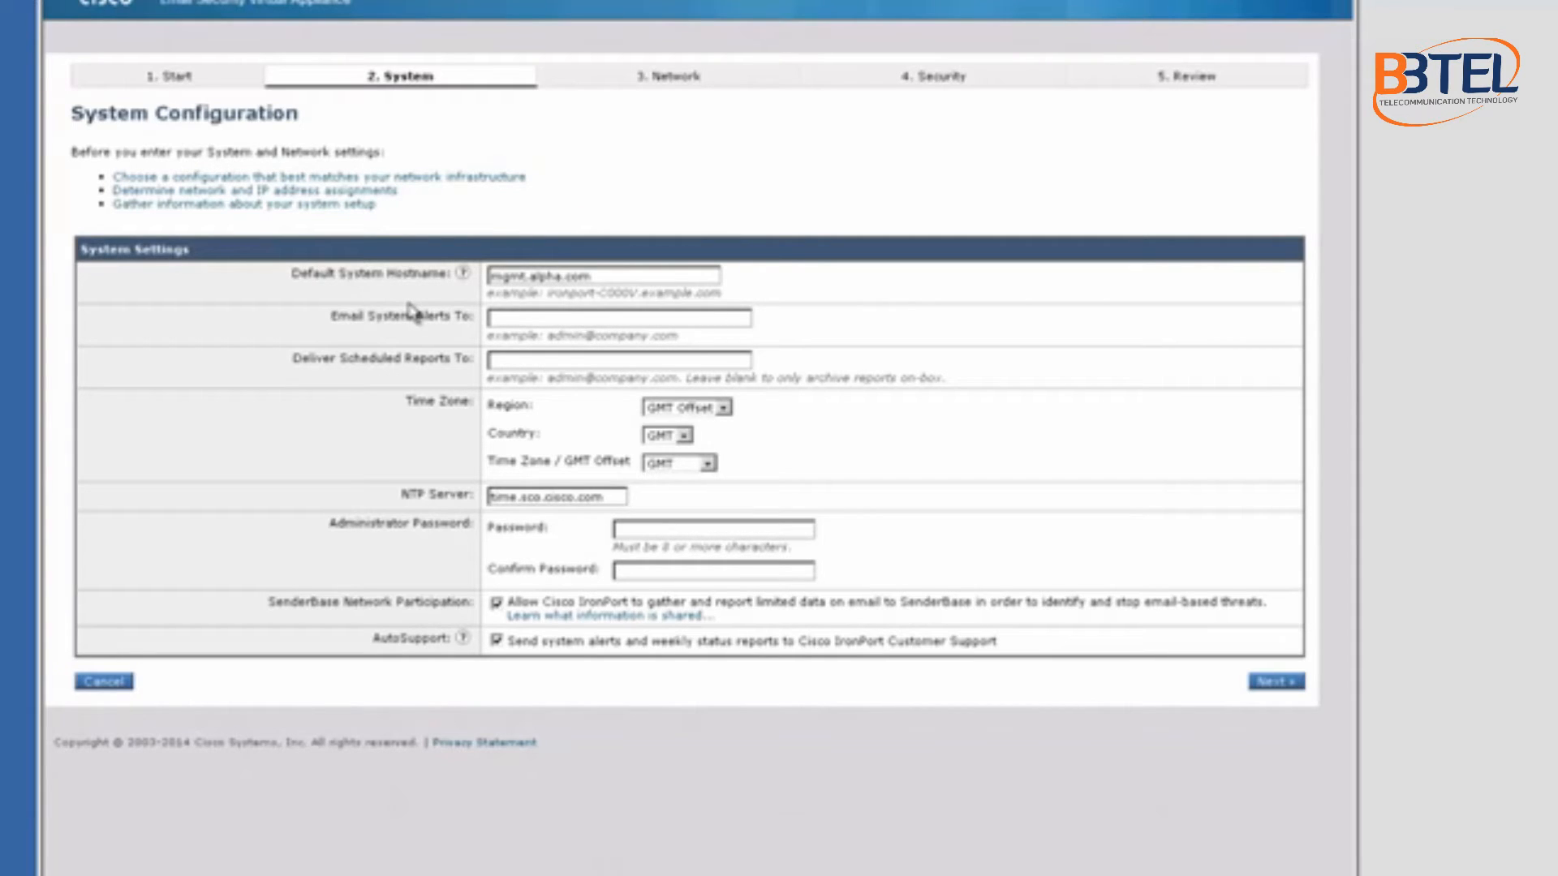
left_click(521, 320)
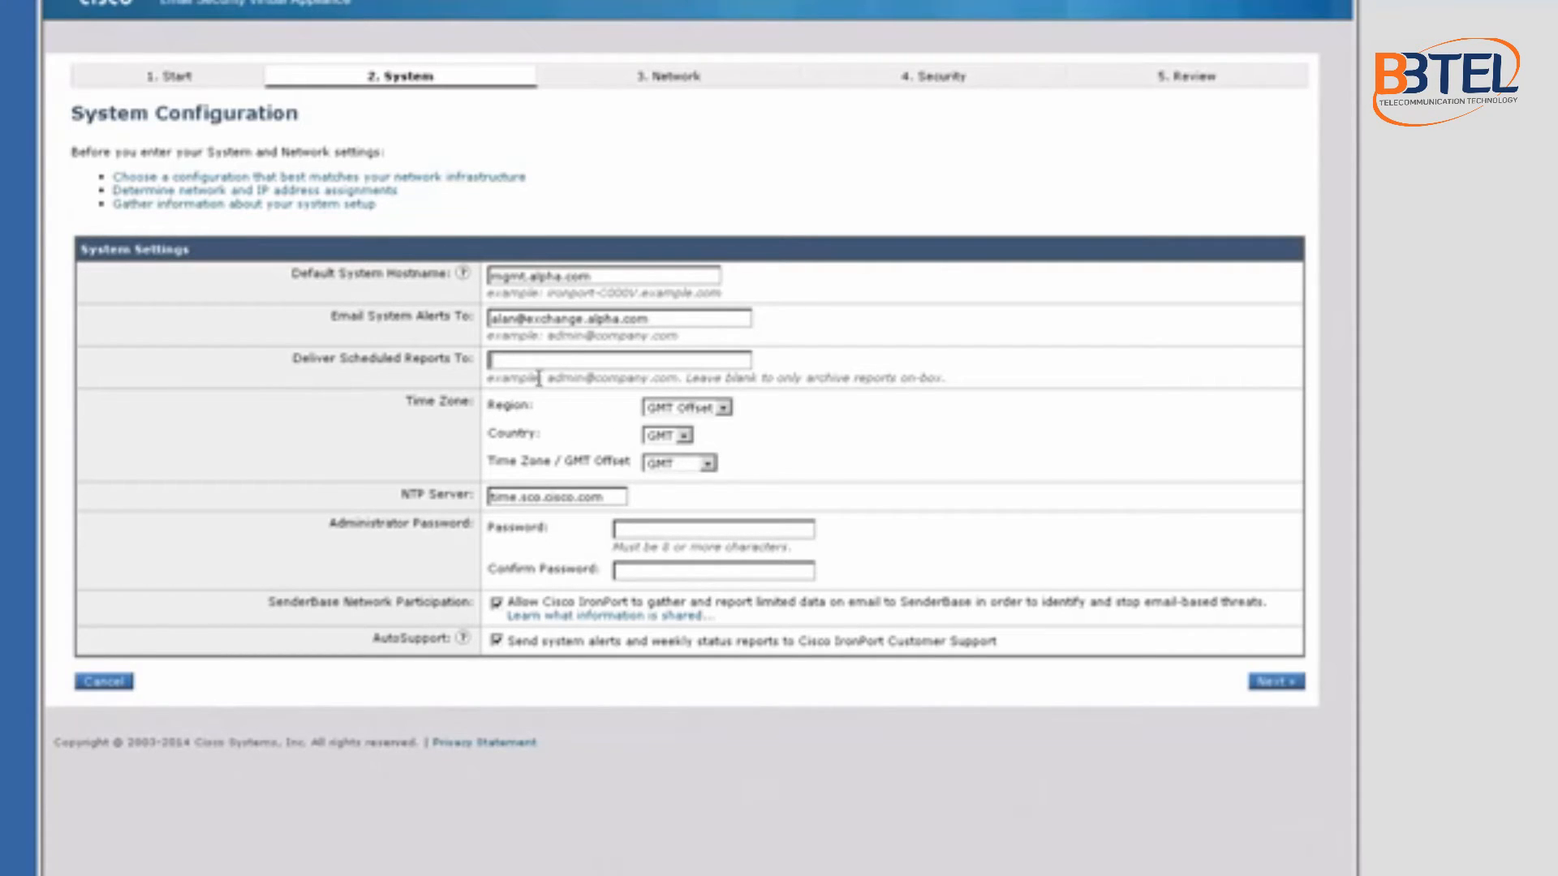
Step: Set the time zone to America, United States, Pacific Time (Los_Angeles), keeping NTP server time.sco.cisco.com
left_click(722, 408)
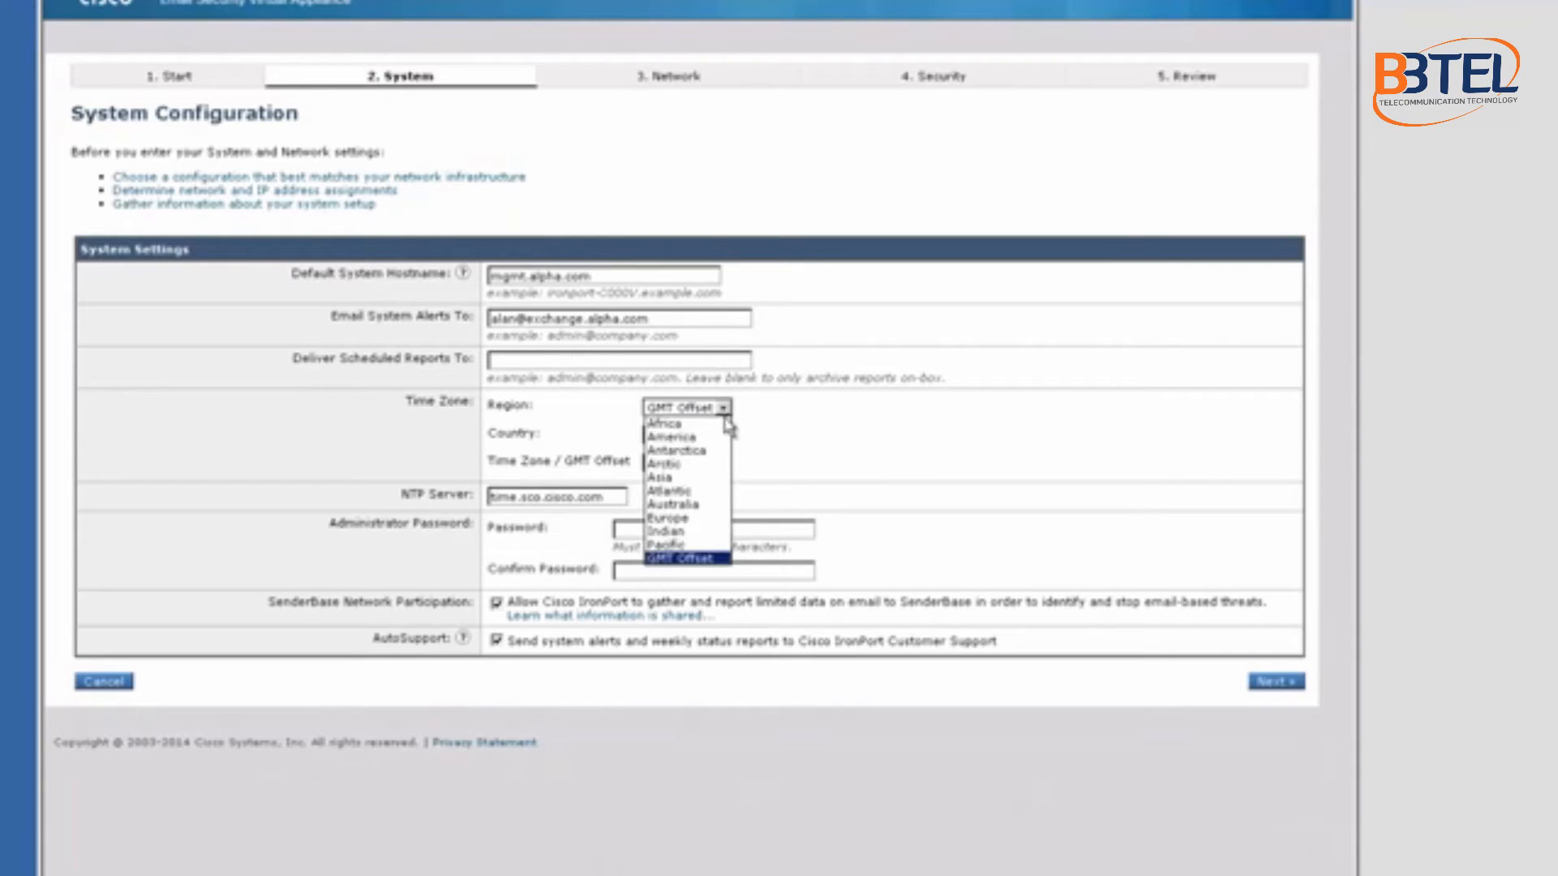
left_click(690, 432)
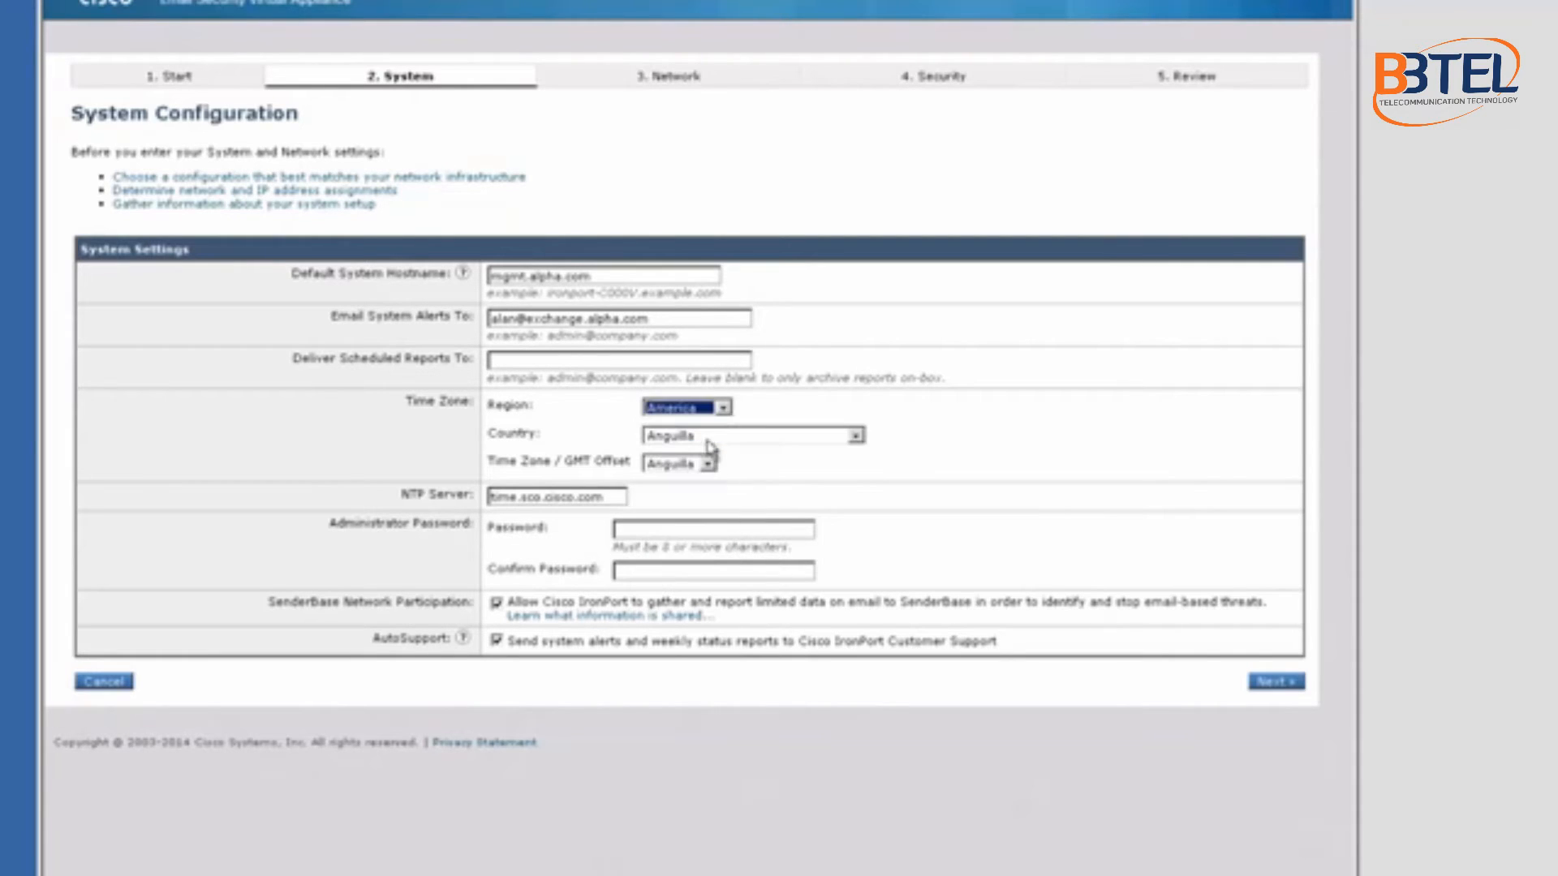
left_click(855, 436)
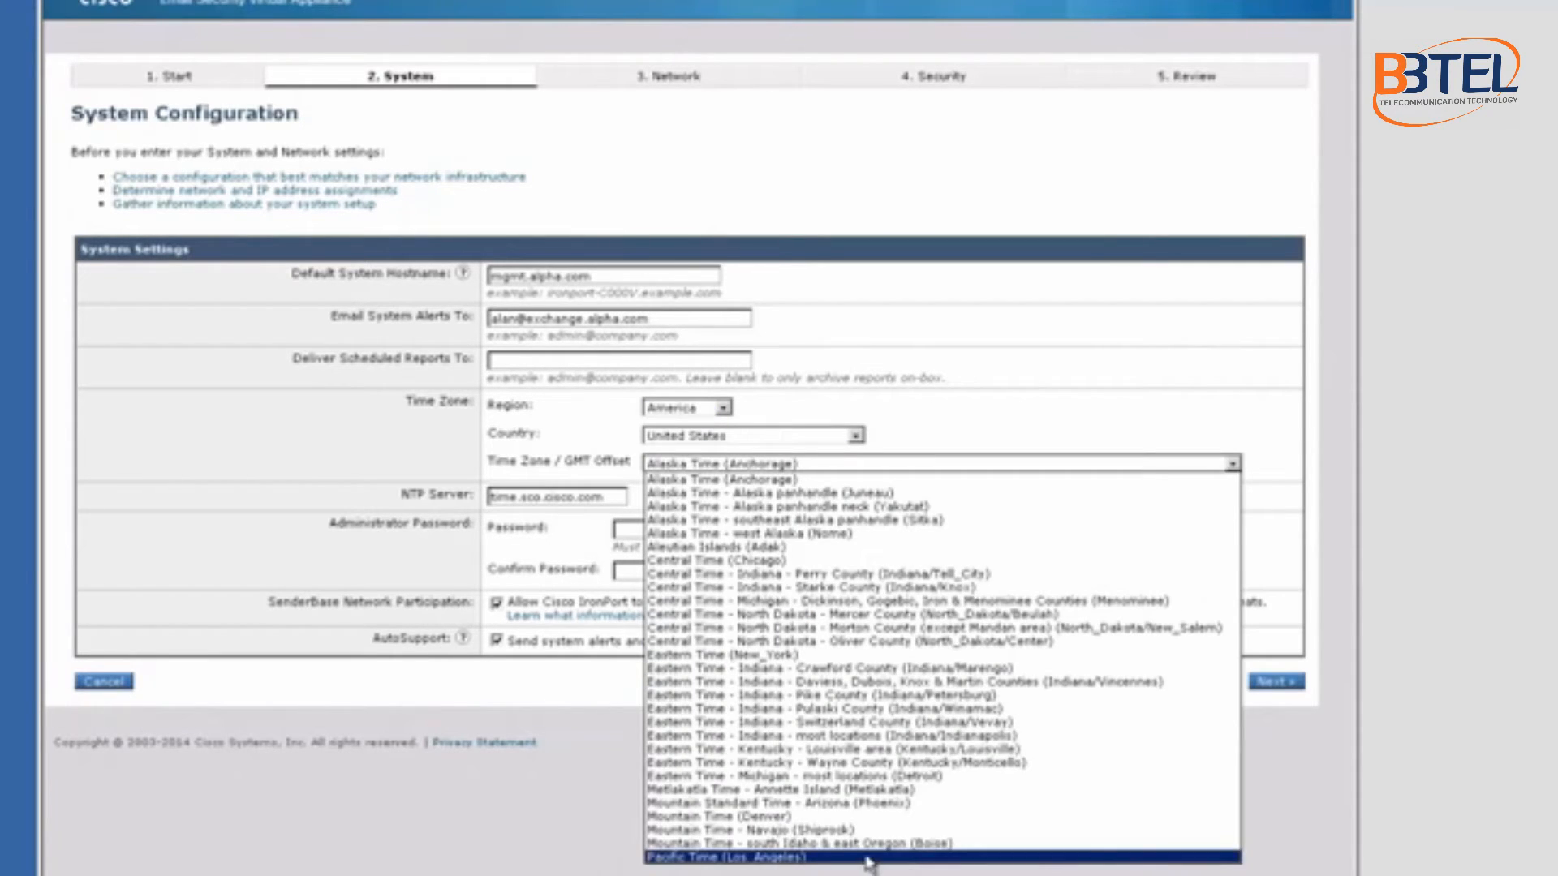
left_click(868, 858)
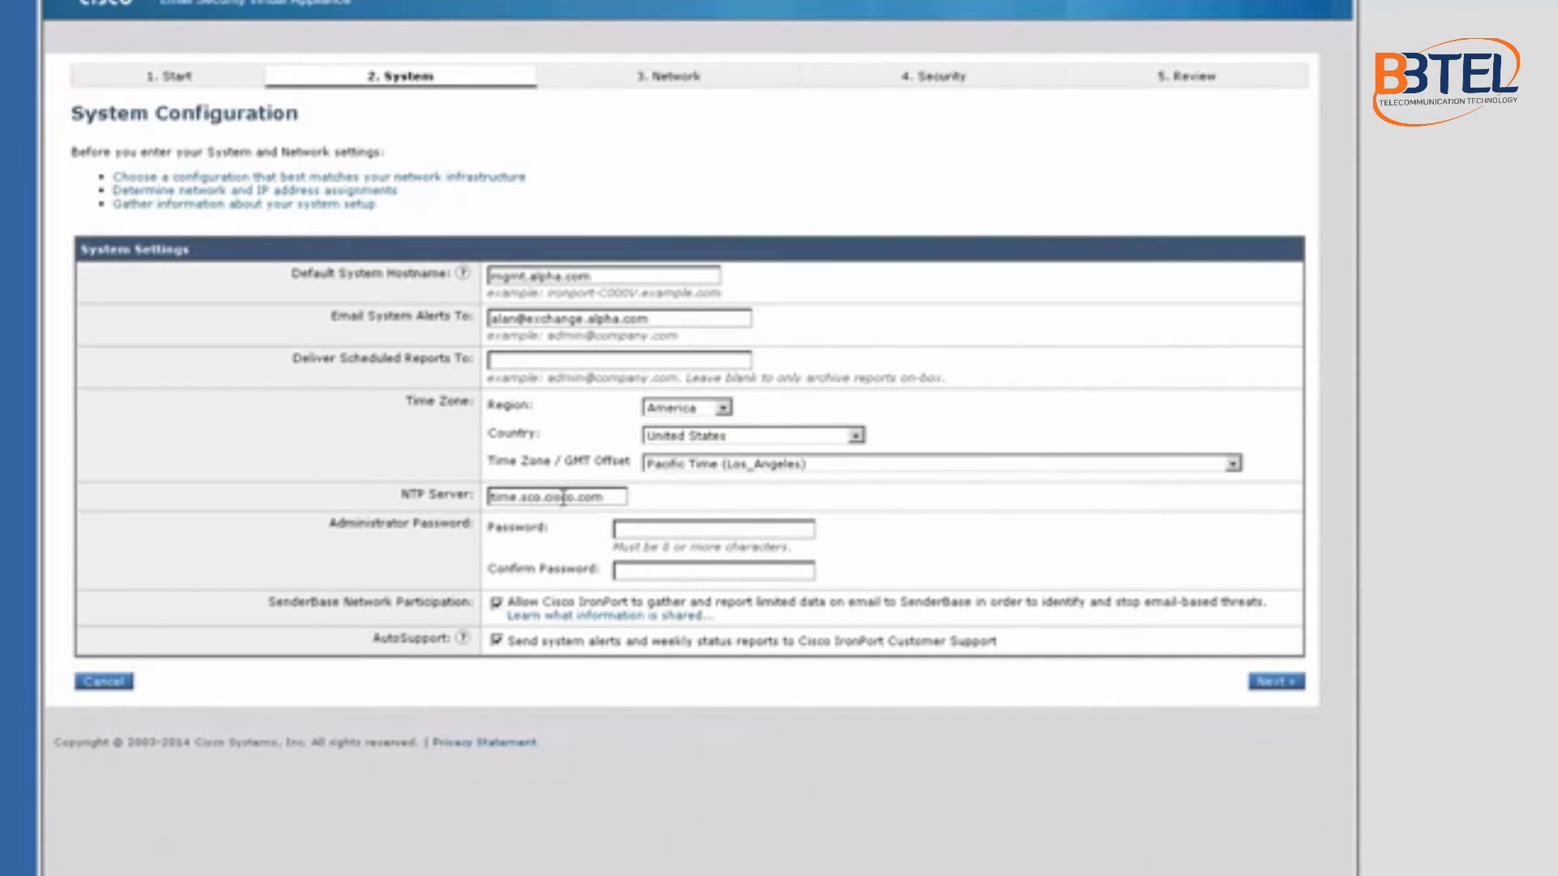
left_click(605, 496)
left_click_drag(605, 497, 490, 497)
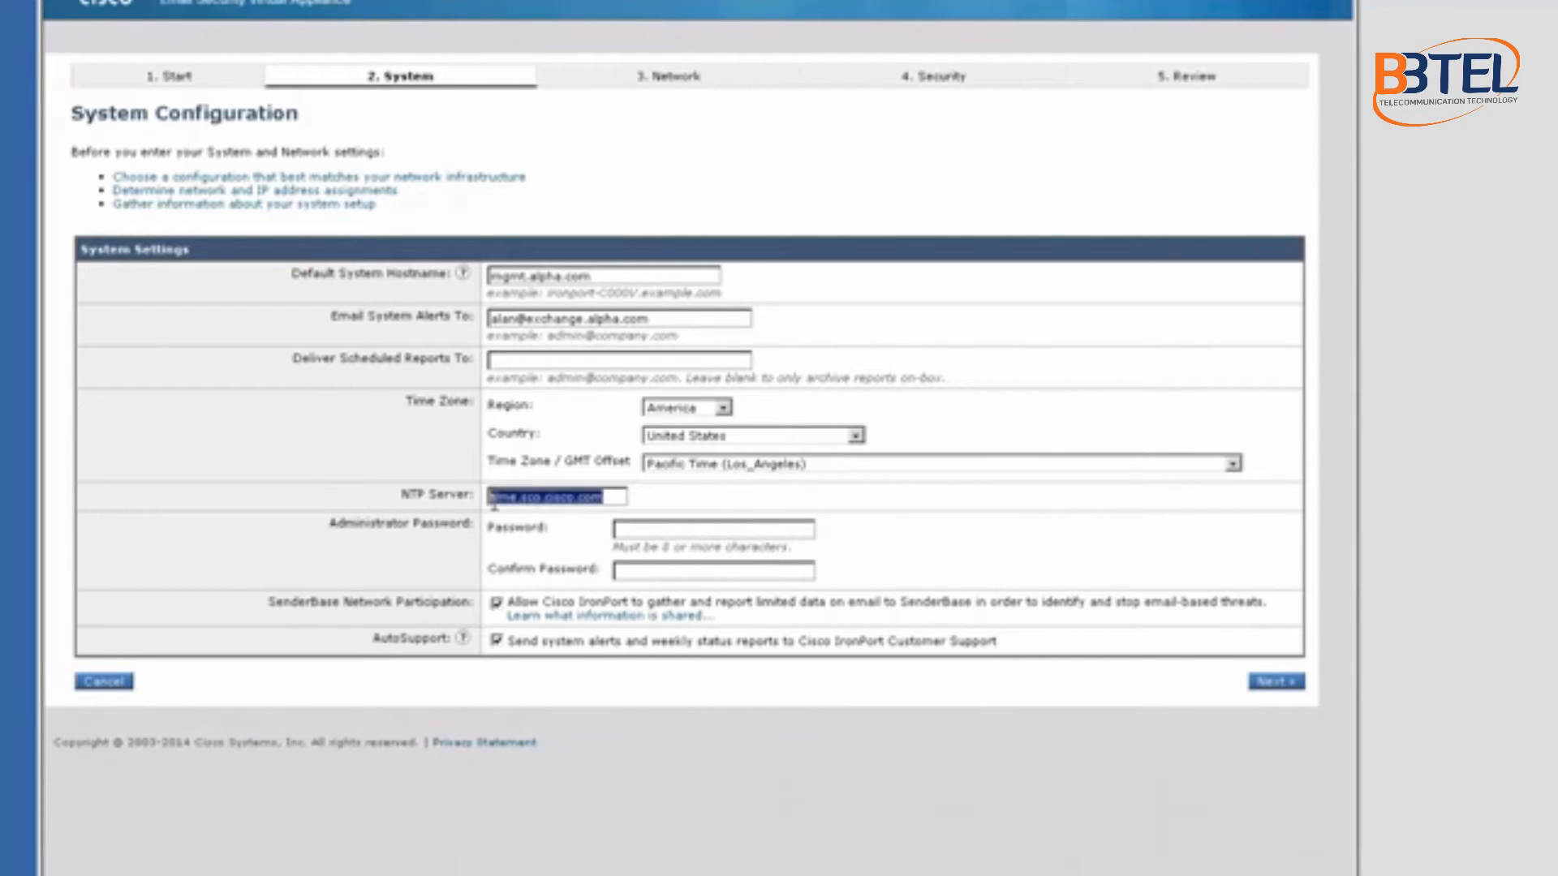
left_click(643, 529)
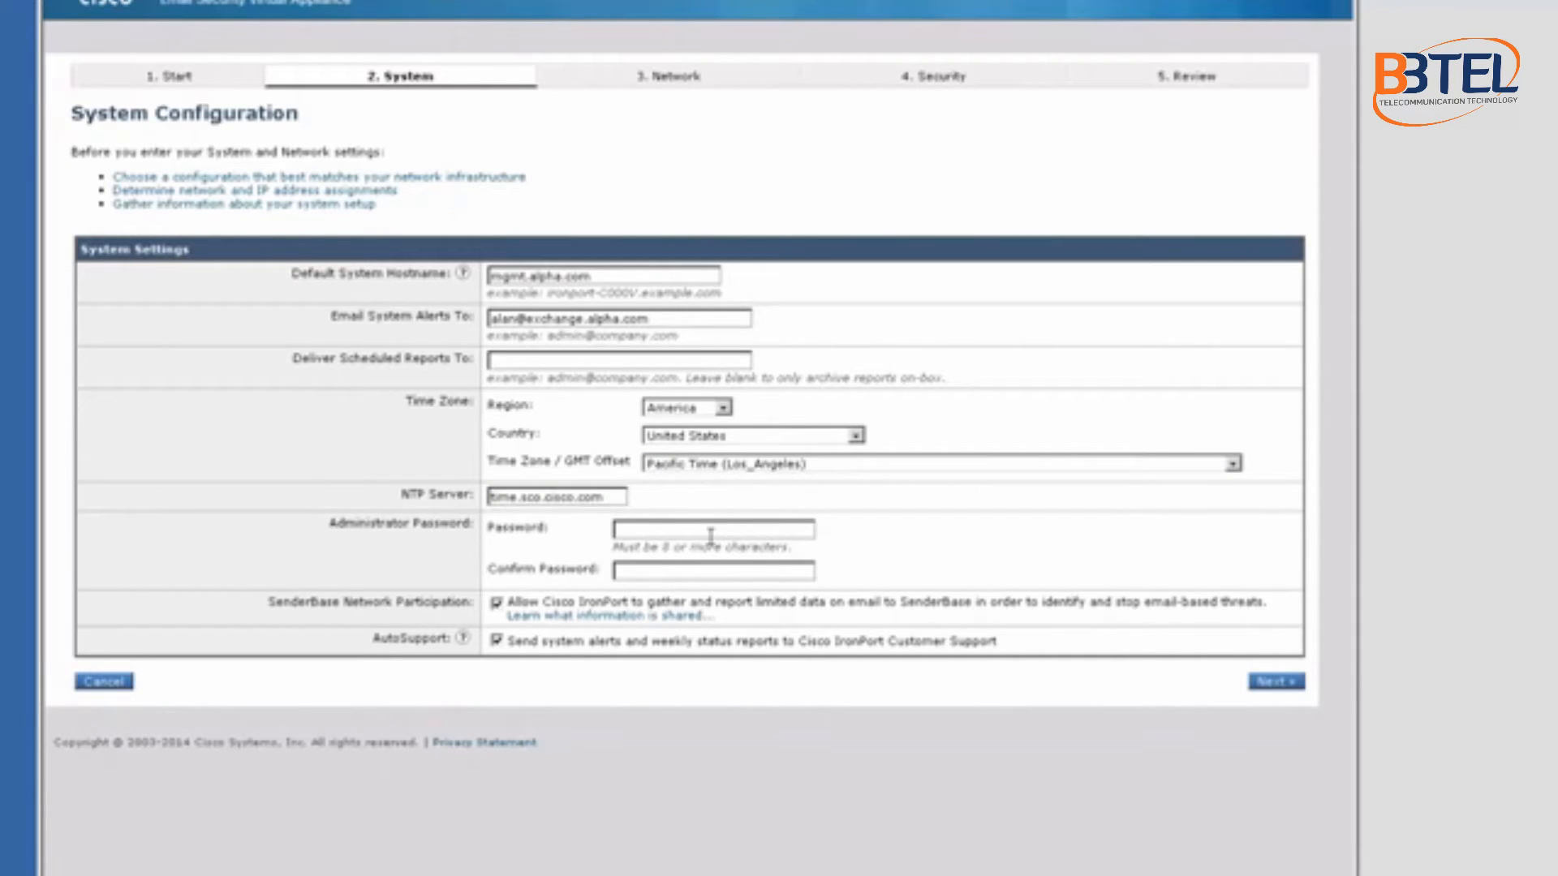
Step: Enter and confirm the admin password, keep SenderBase and AutoSupport enabled, and advance to Network Integration
type("••••••••")
key("Tab")
type("•••••••")
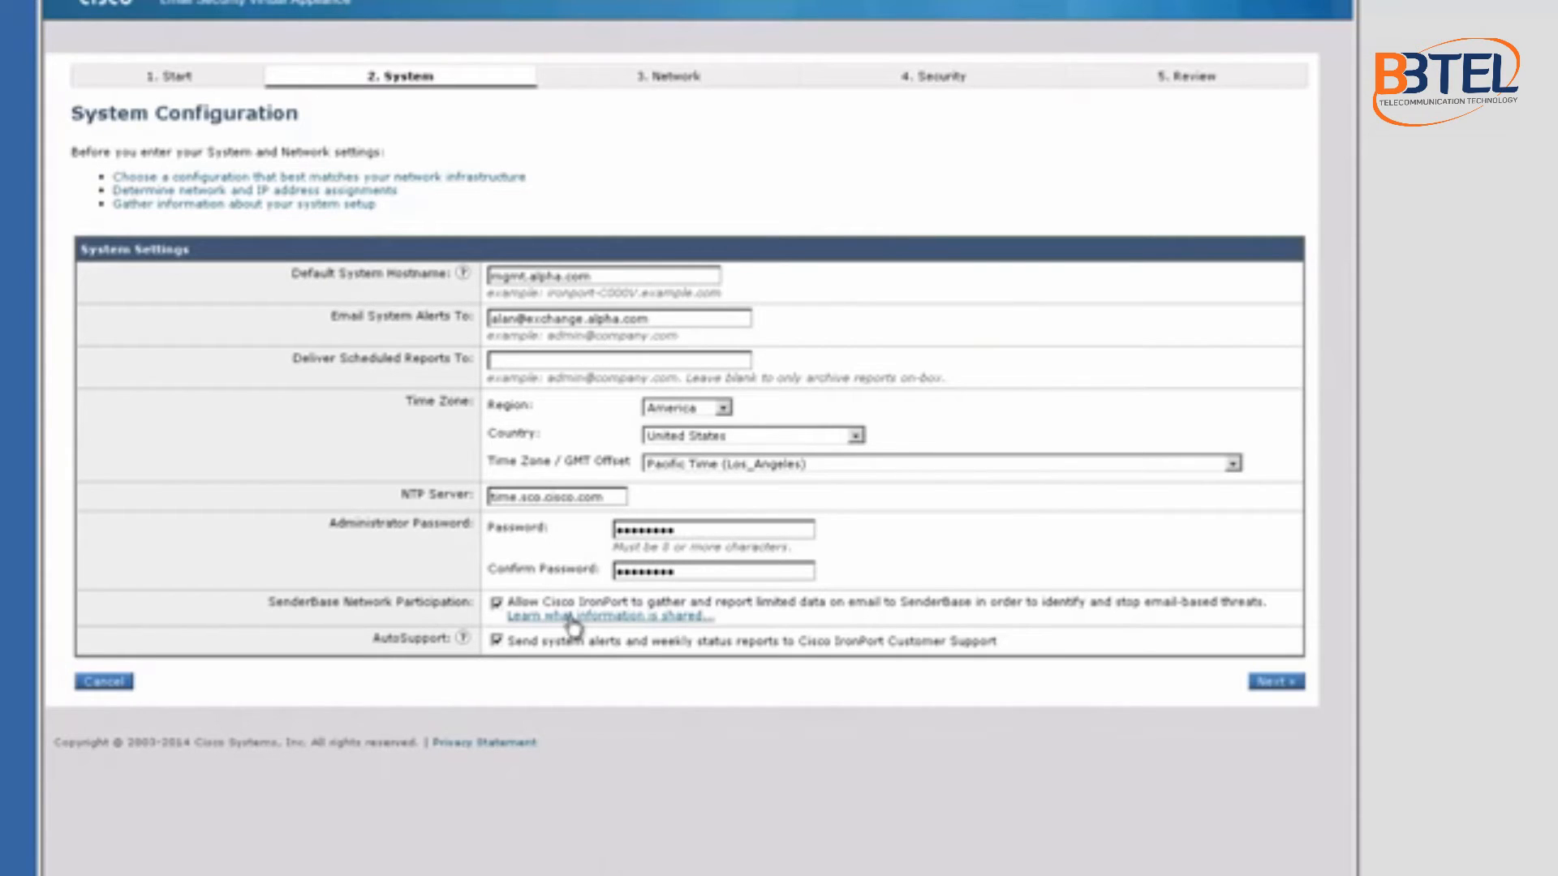
left_click(608, 617)
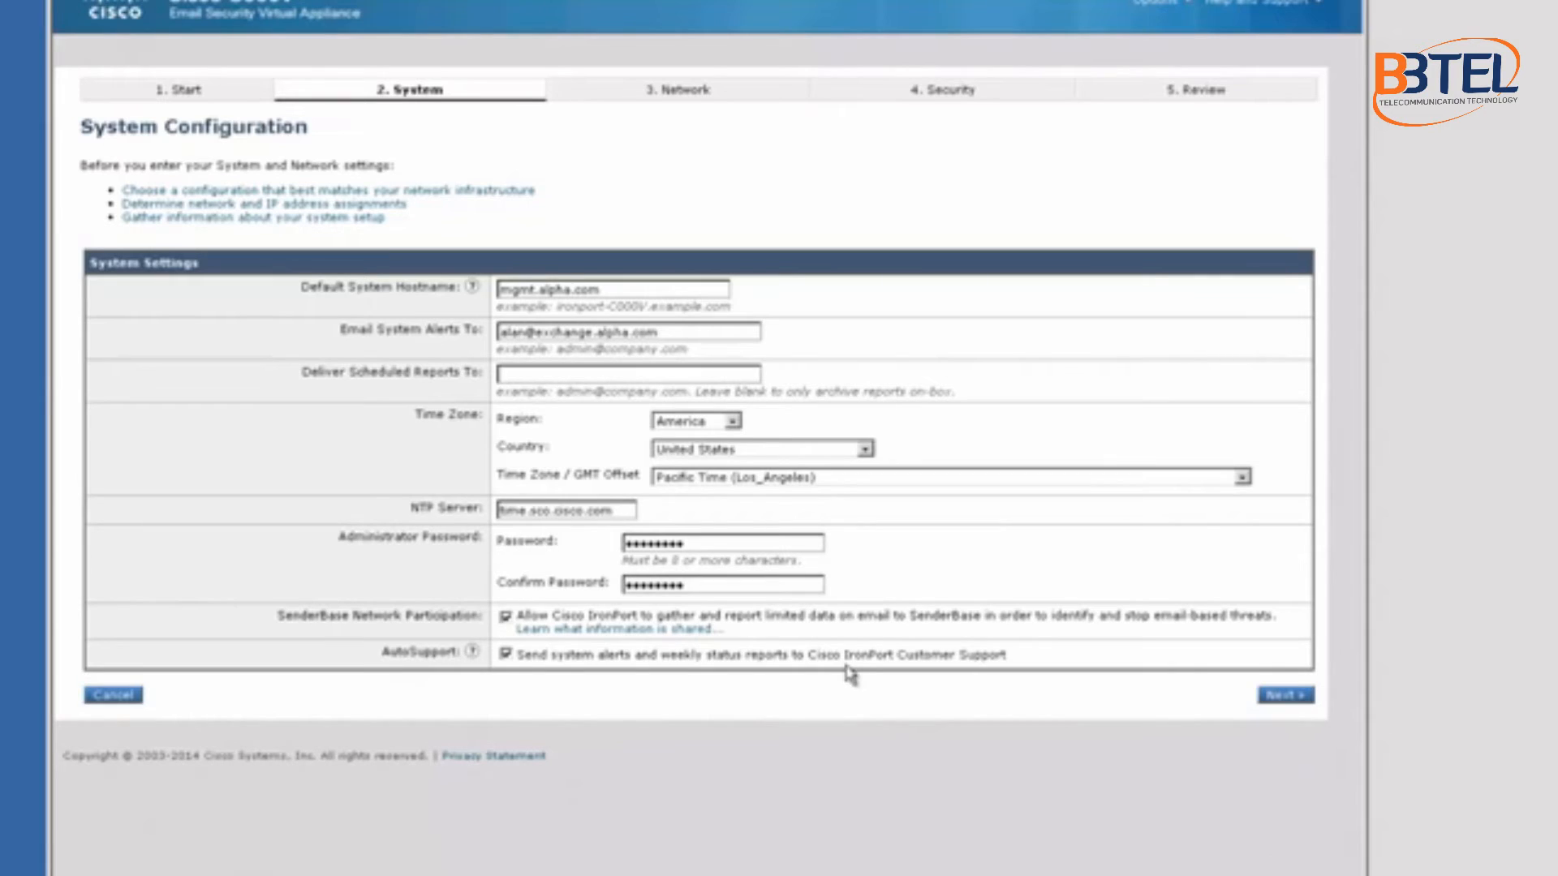
double_click(676, 655)
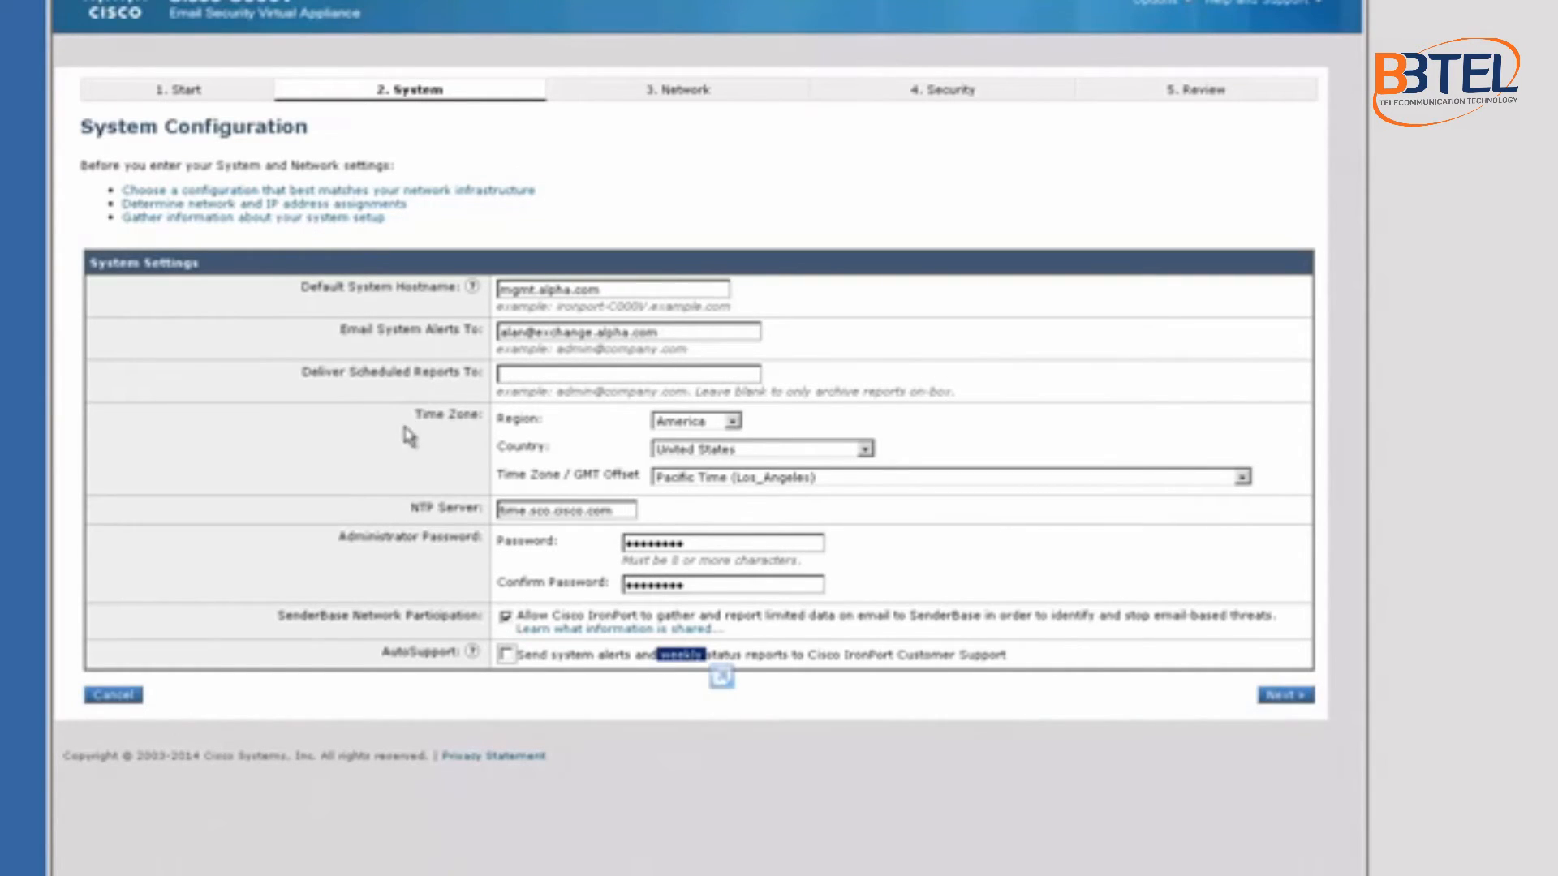
left_click(673, 657)
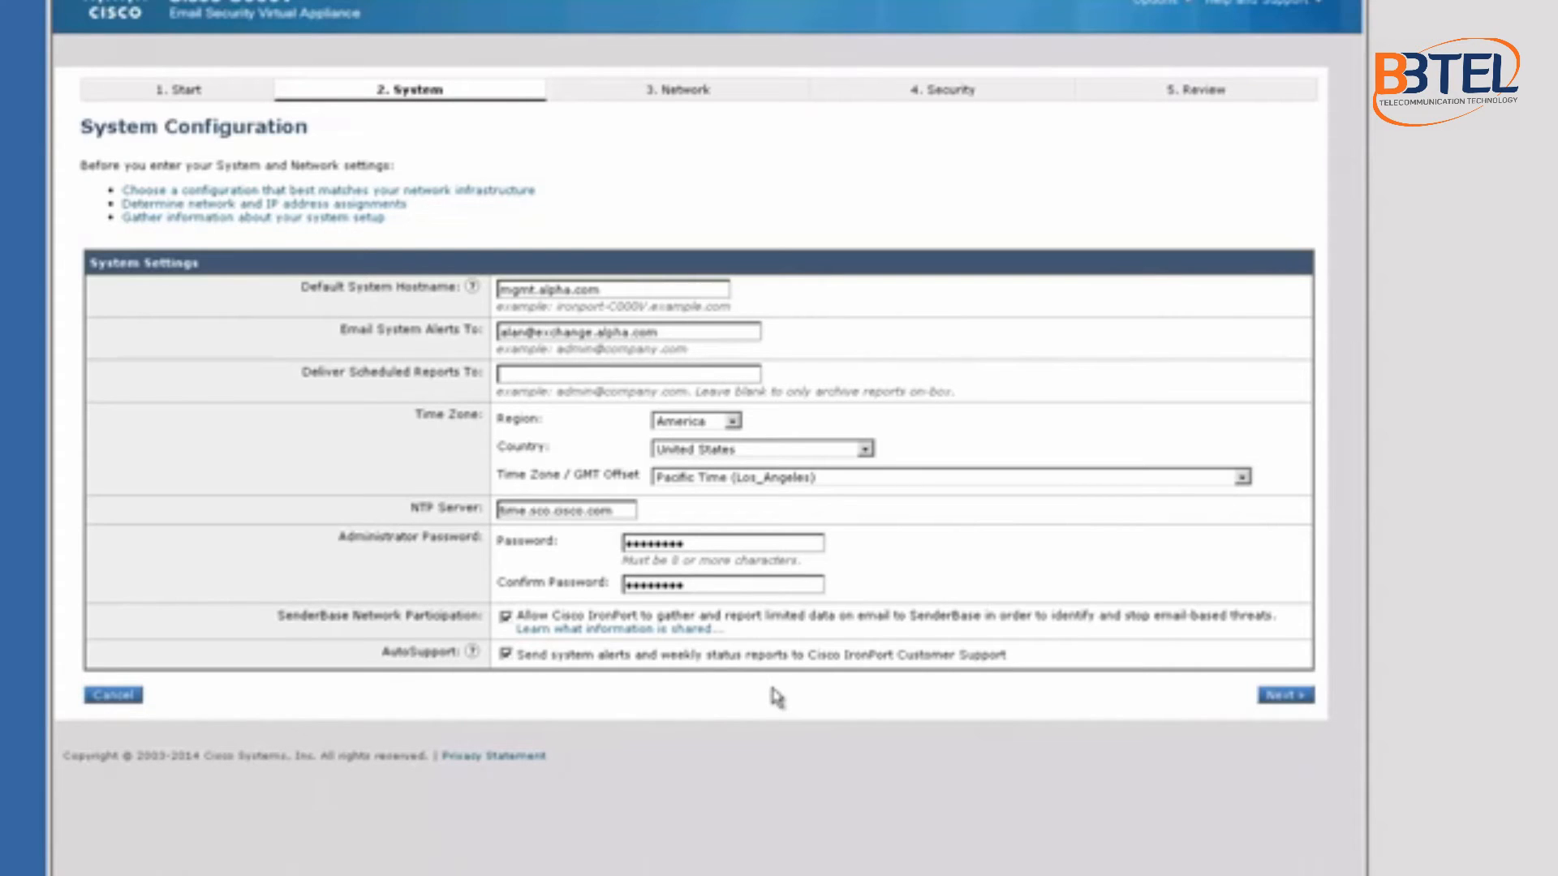
left_click(1285, 696)
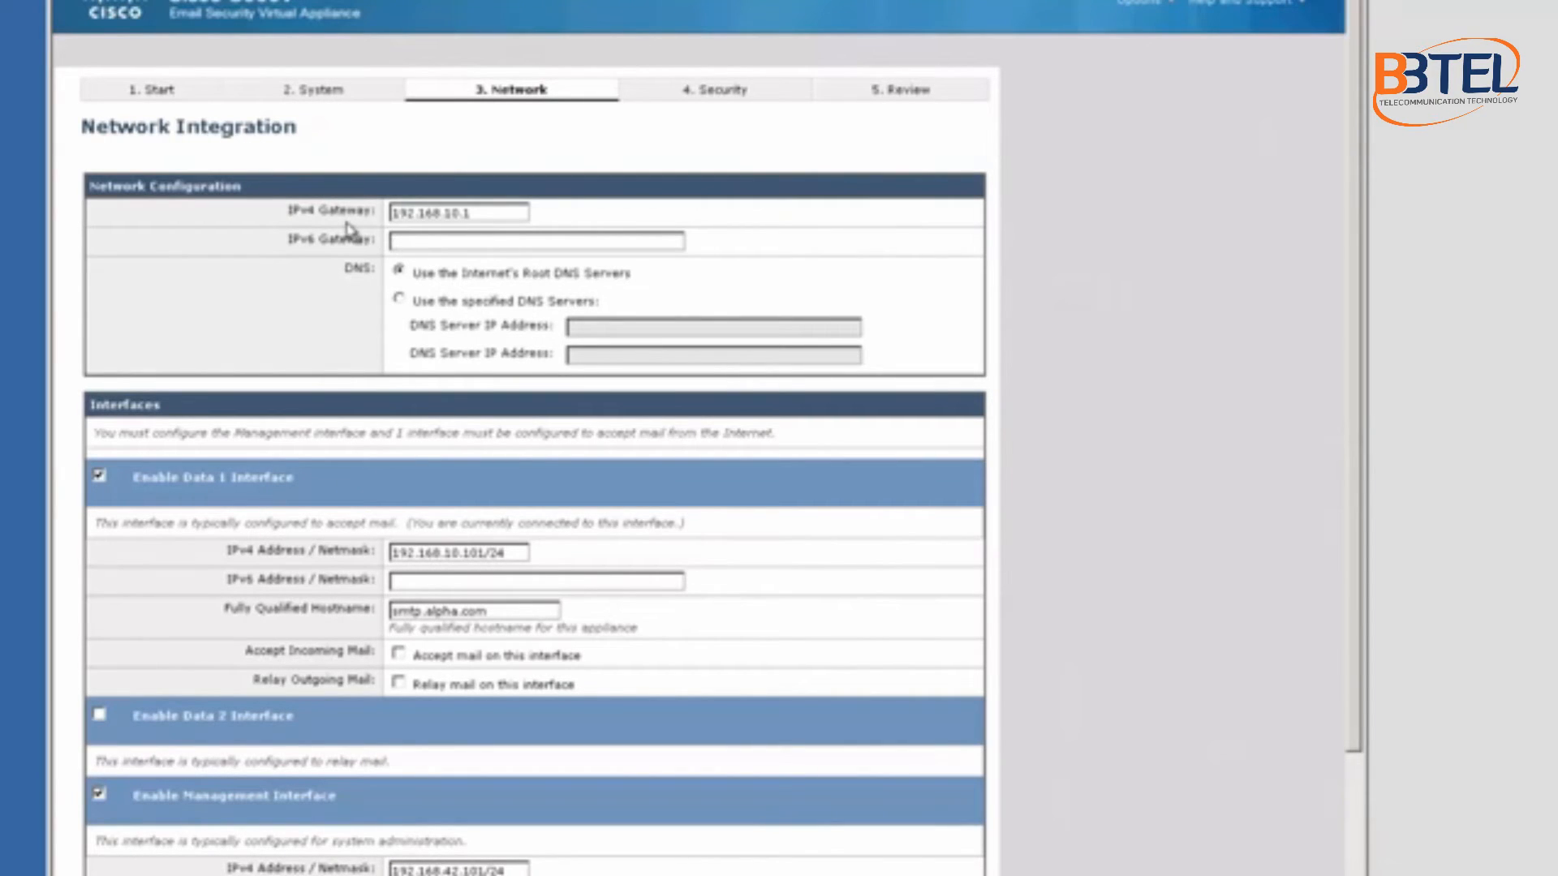
Step: Check the gateway, hostname smtp.alpha.com and Data 1 address, then enable accepting mail on Data 1
left_click_drag(499, 210, 386, 213)
scroll(807, 332, "down", 2)
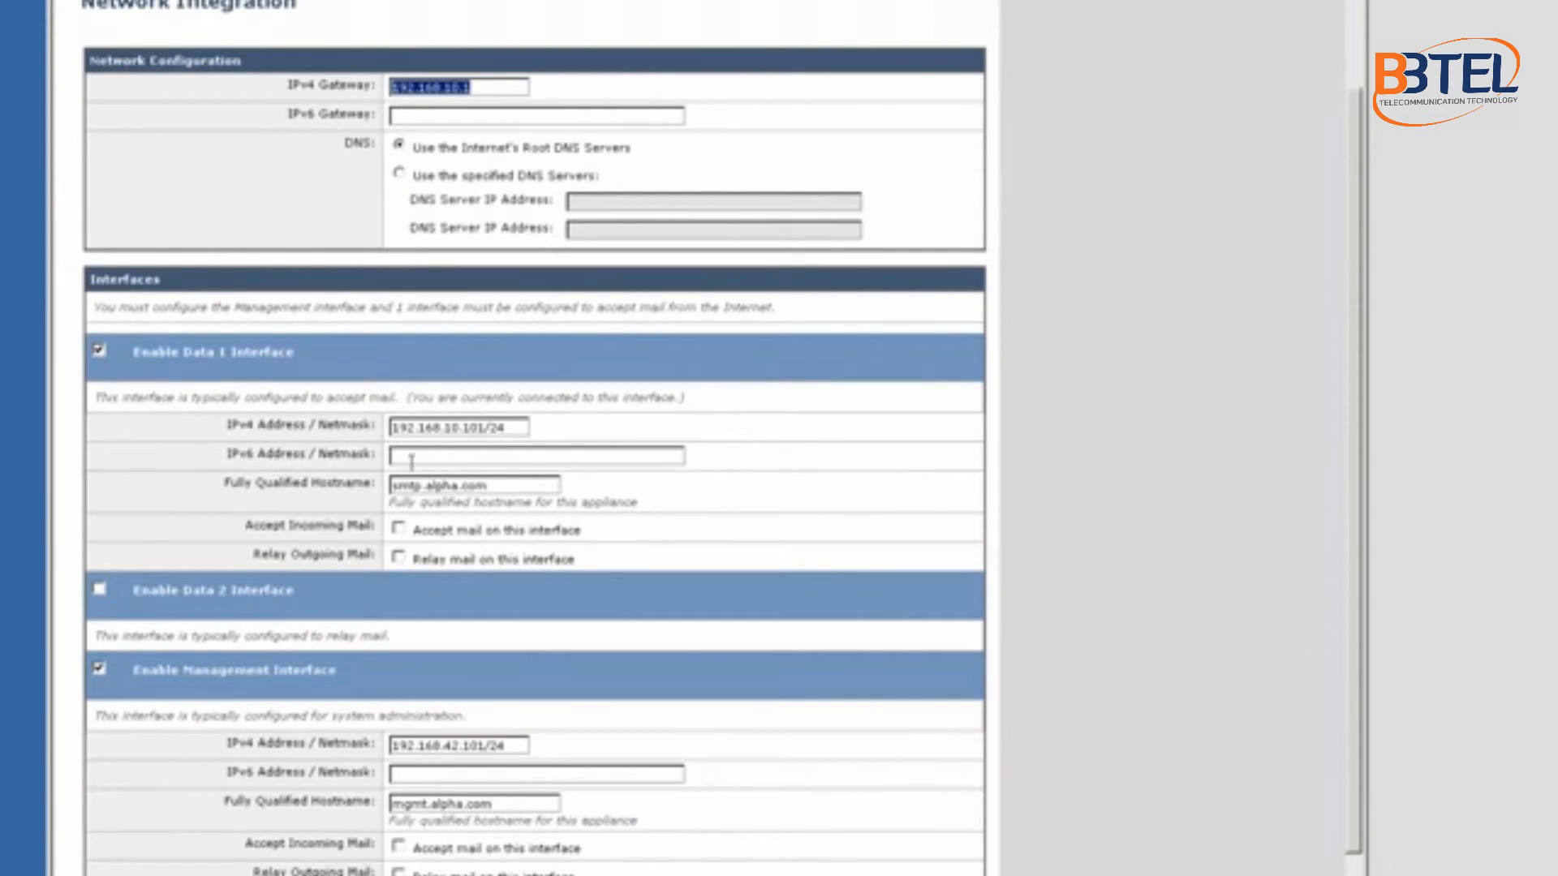
left_click(523, 489)
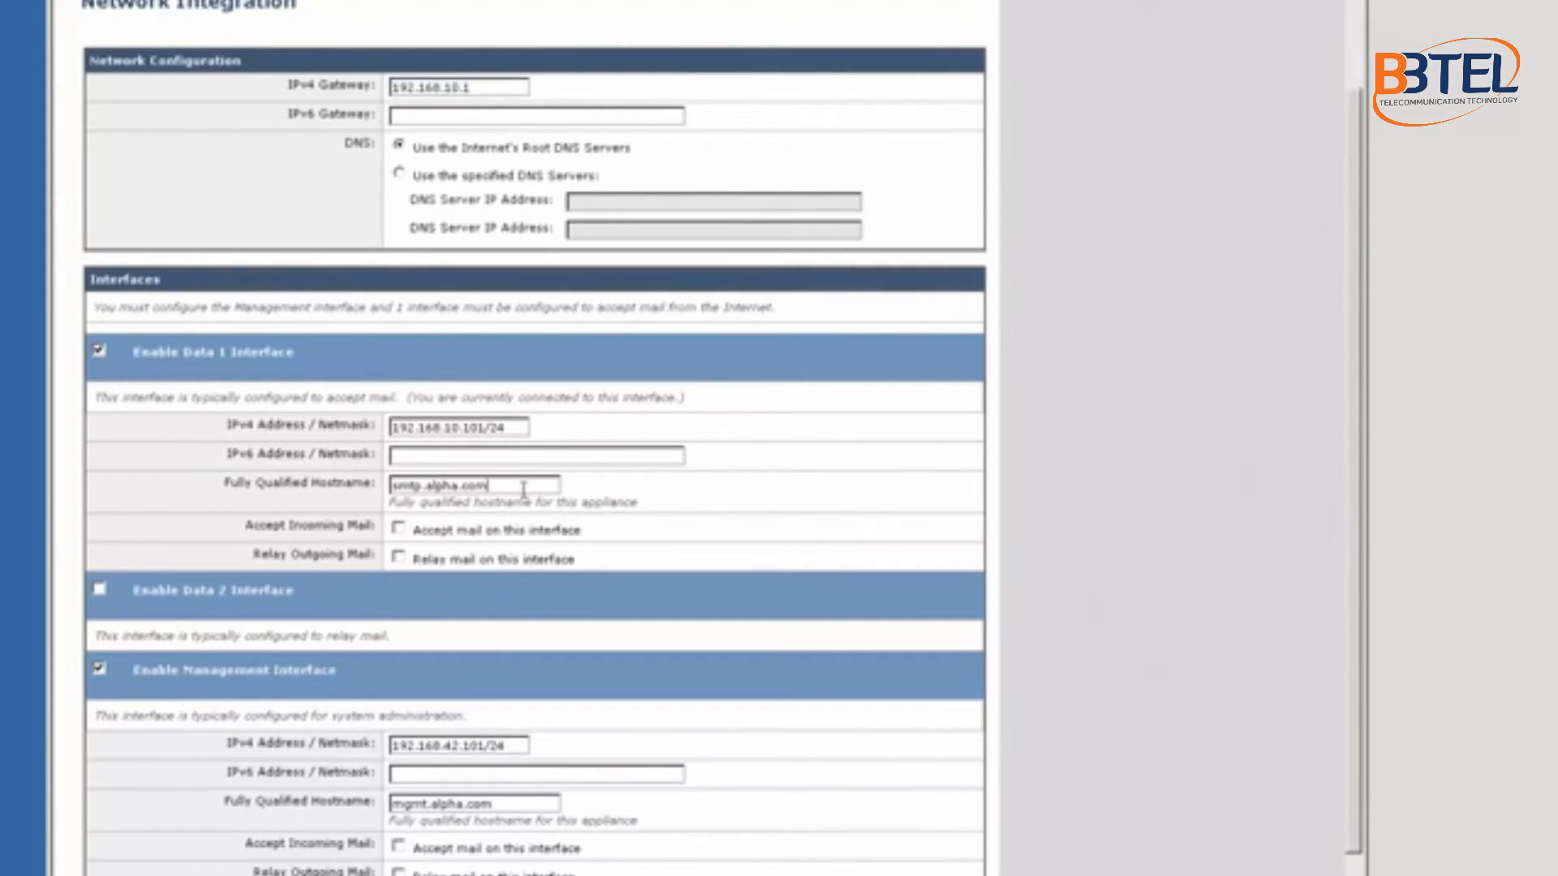
left_click_drag(524, 489, 386, 487)
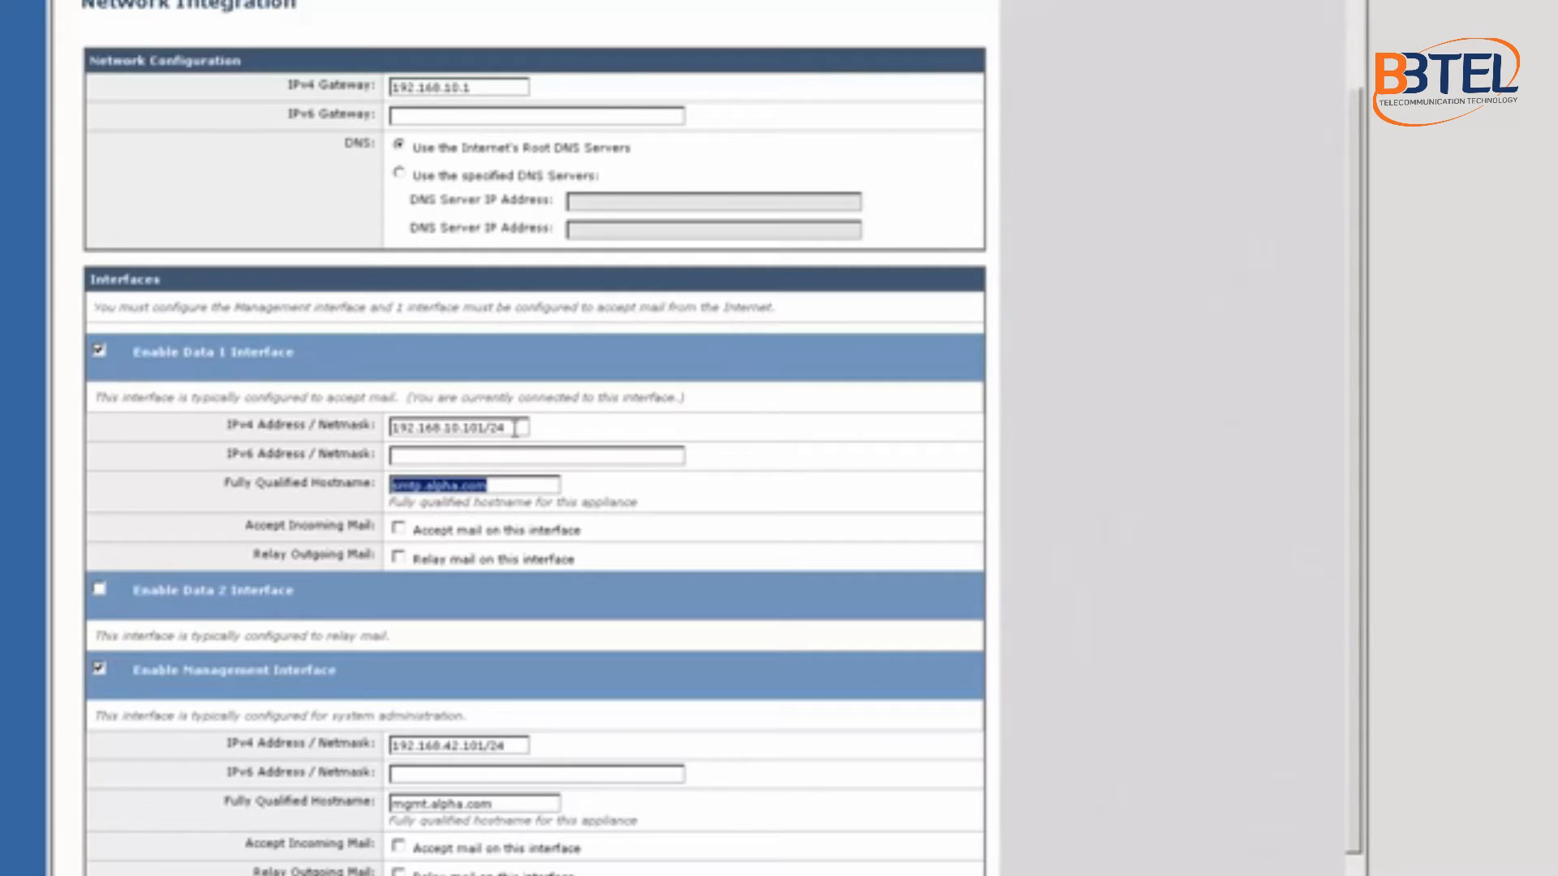
left_click_drag(505, 426, 391, 424)
scroll(382, 567, "down", 1)
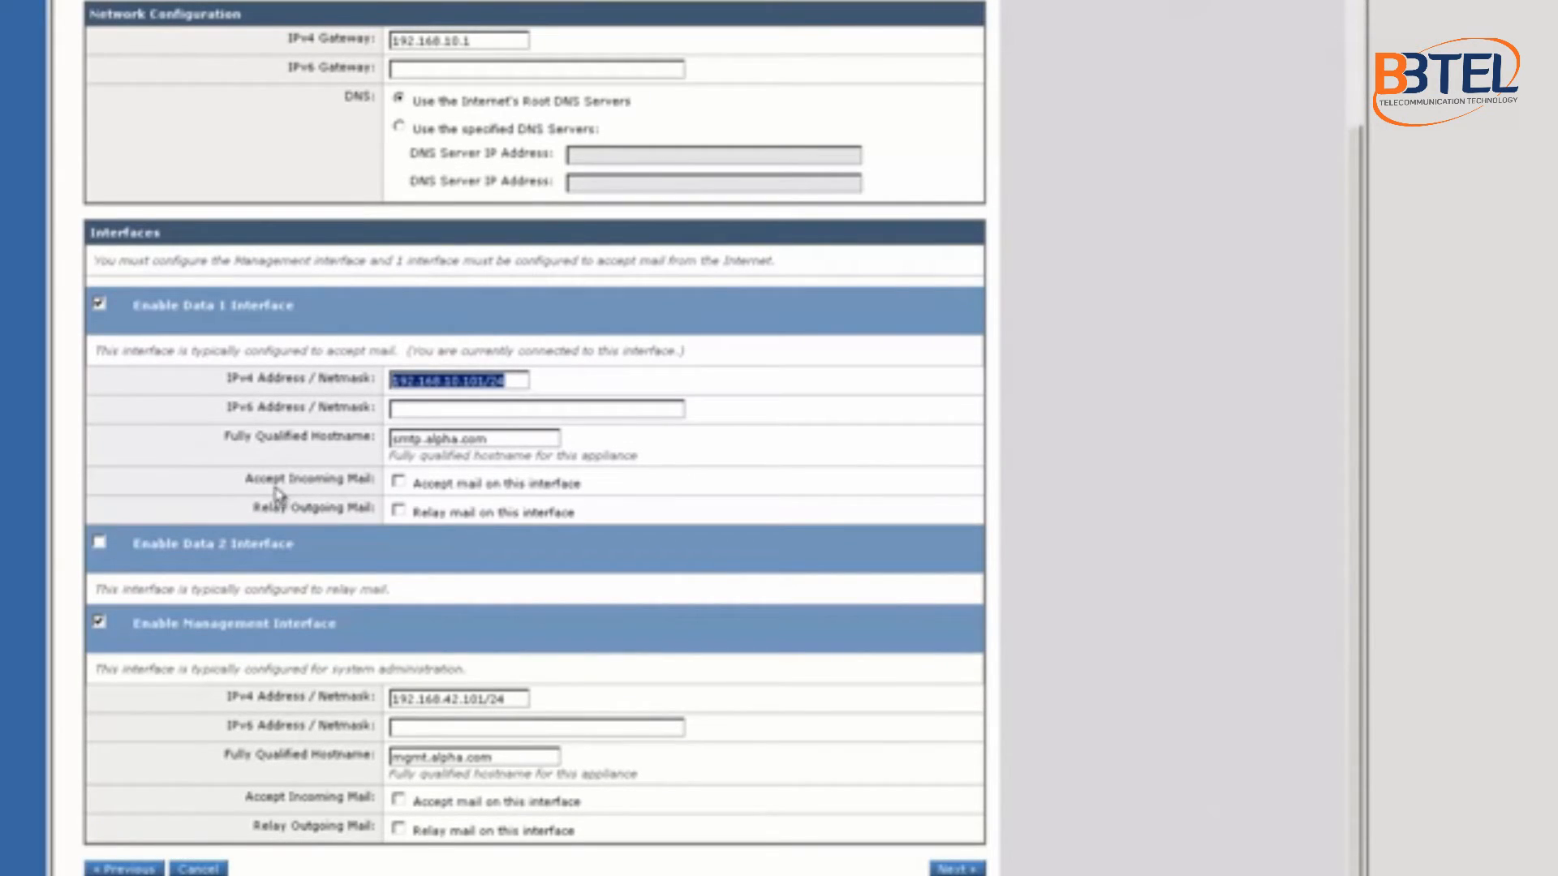
left_click(400, 484)
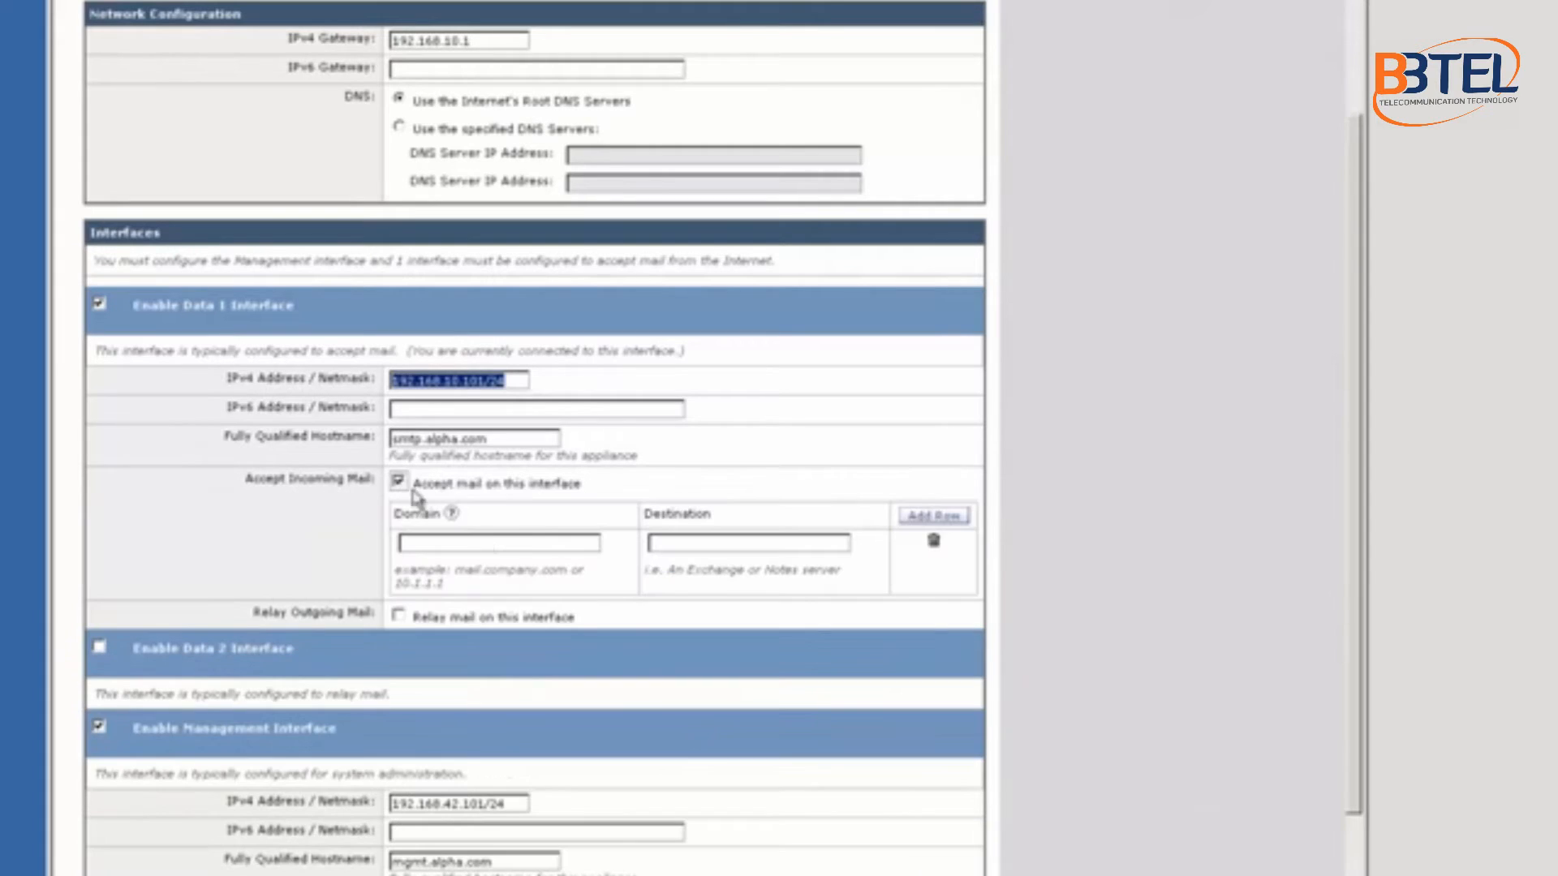
Step: Route mail for domain exchange.alpha.com to destination 172.20.0.10 on Data 1
left_click(482, 541)
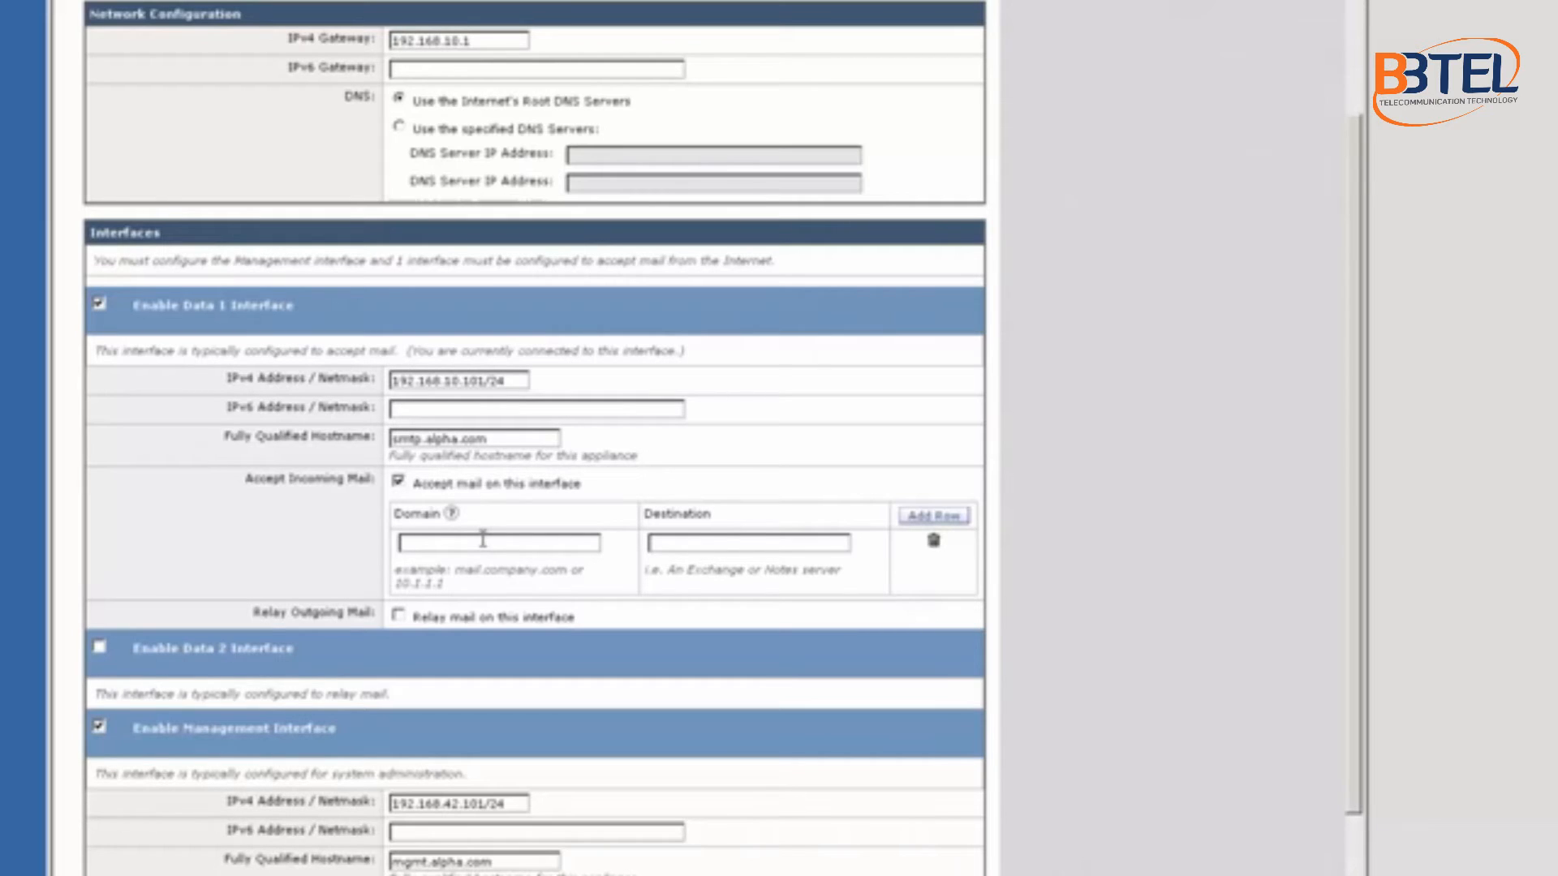
type("xchange.alpha.com")
key("Tab")
type("172.20.0")
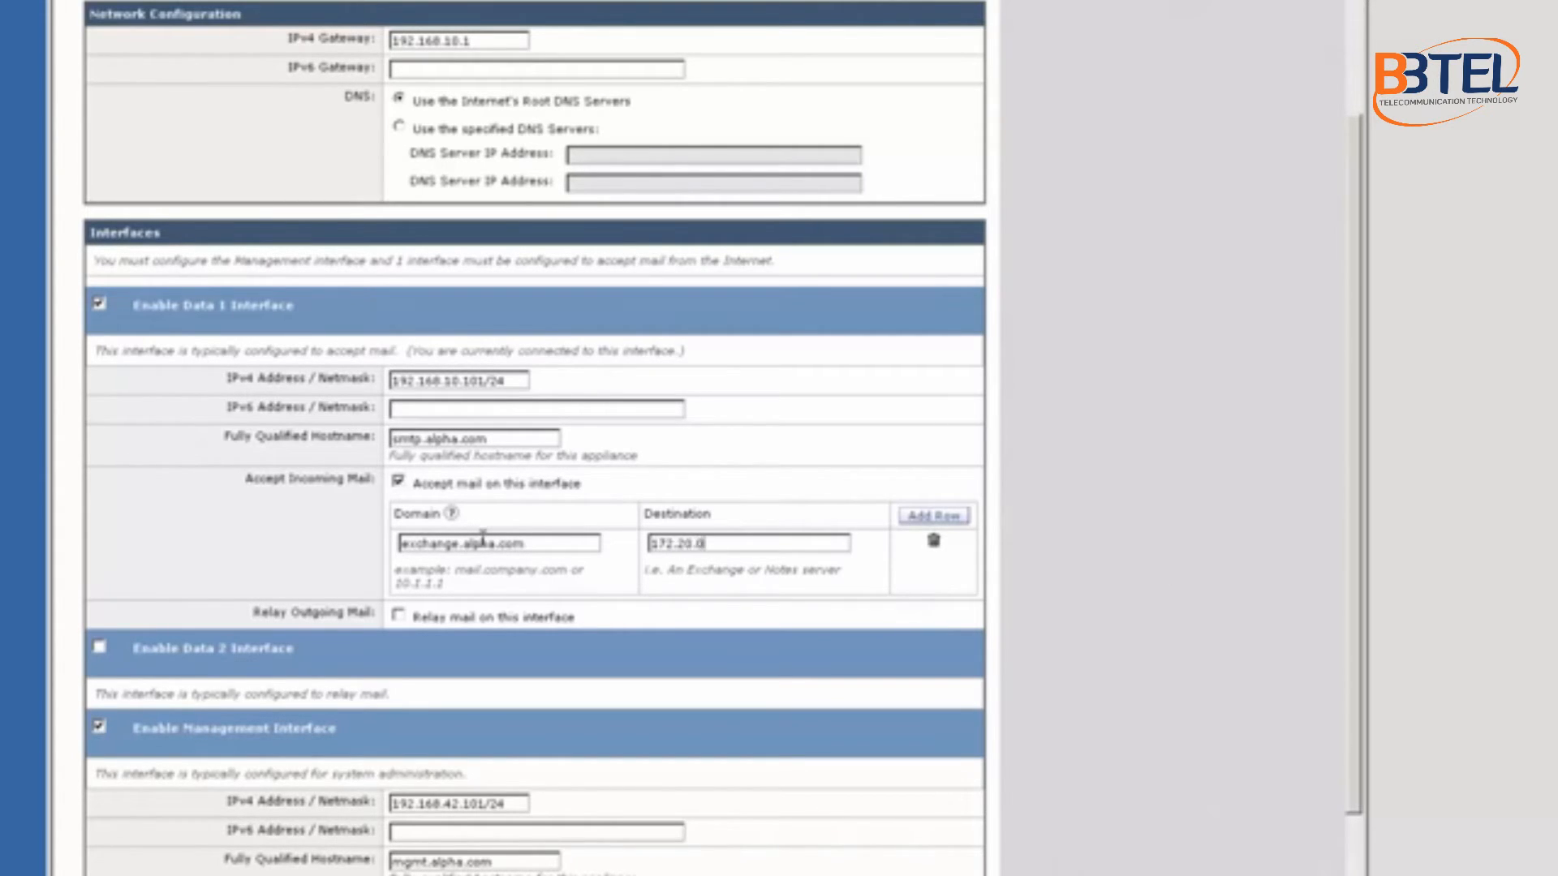
type(".10")
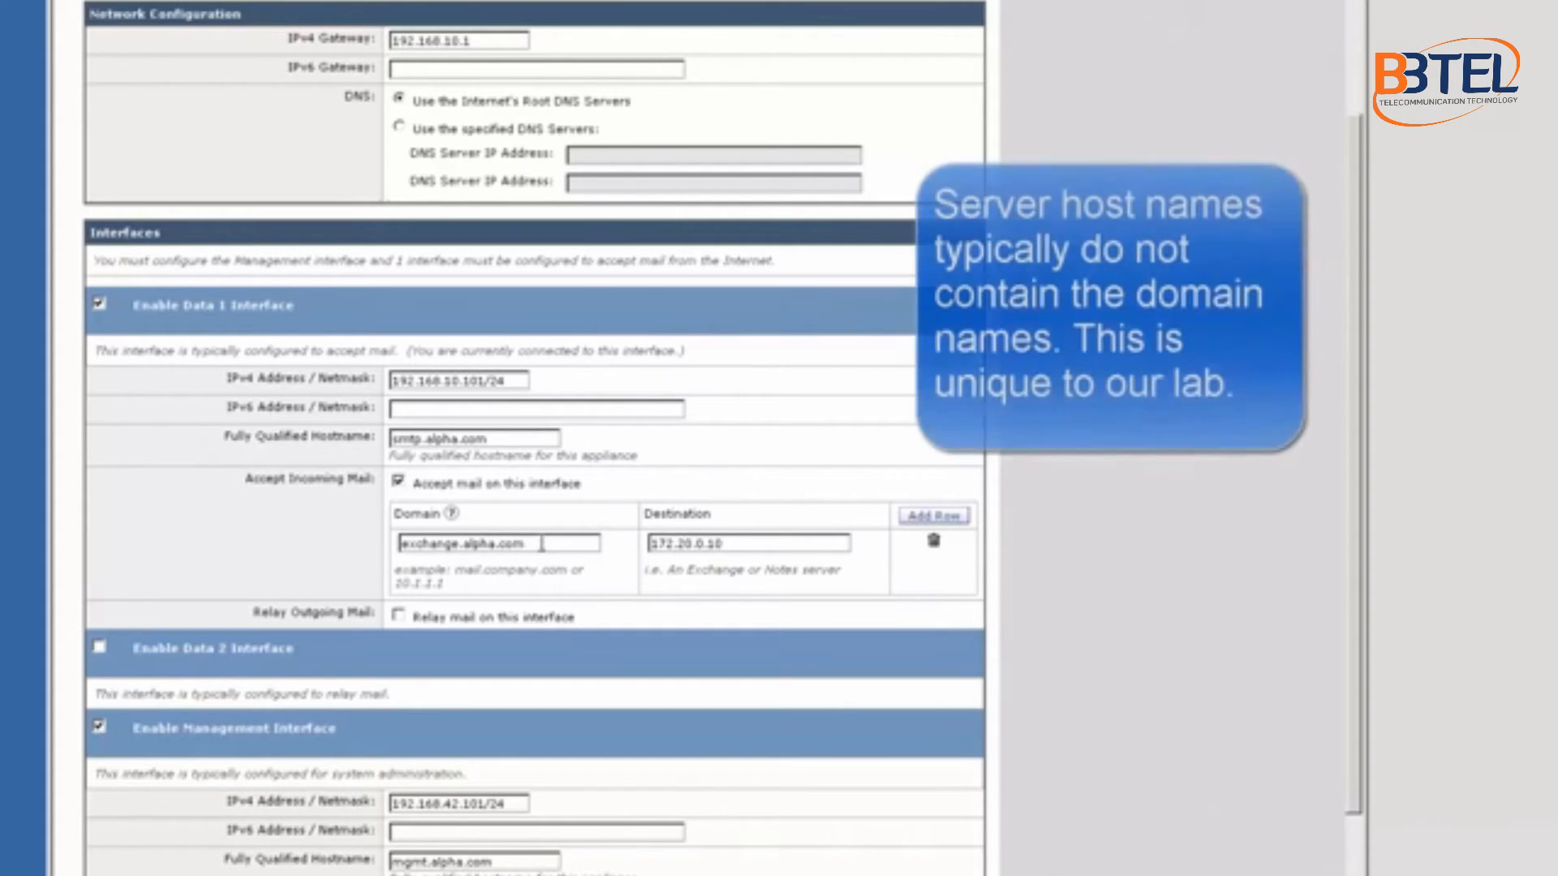
left_click_drag(538, 545, 430, 566)
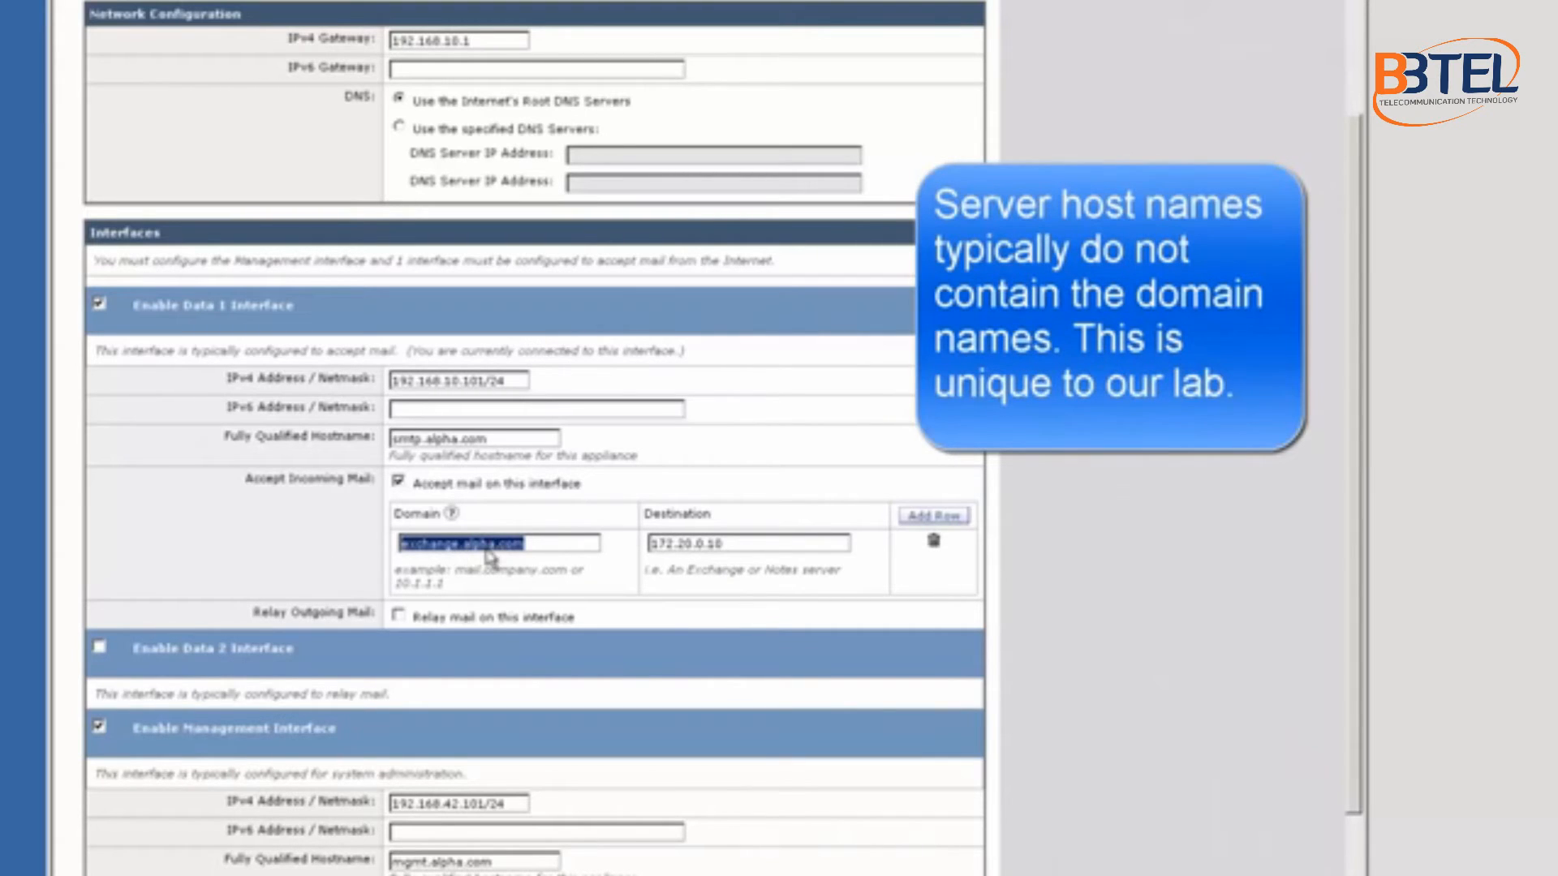
left_click_drag(775, 542, 606, 549)
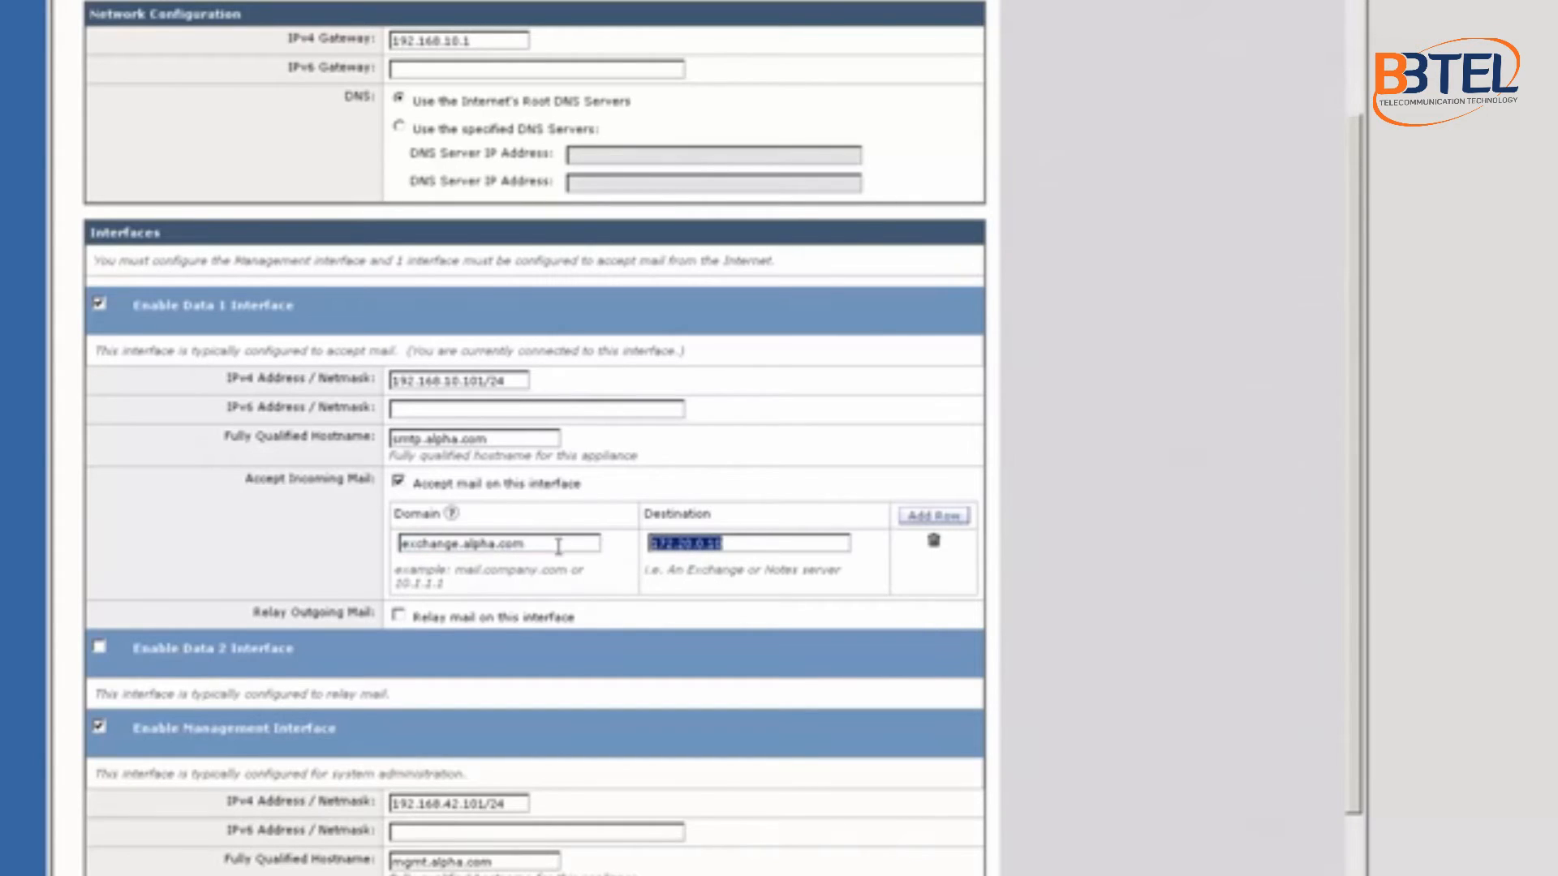
left_click_drag(541, 539, 382, 547)
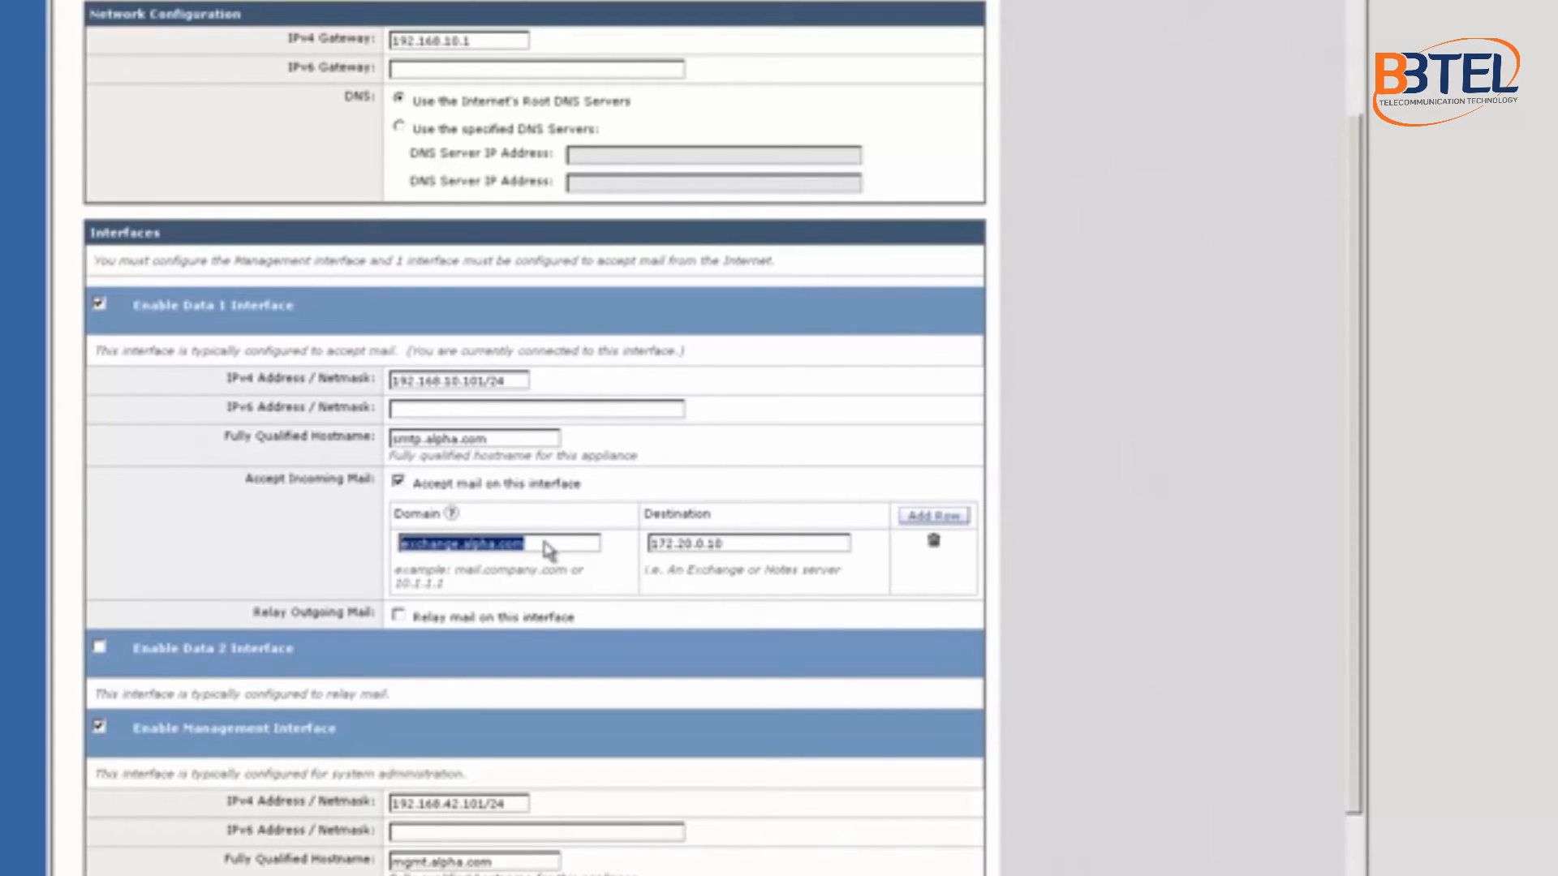
left_click_drag(544, 543, 393, 552)
left_click_drag(551, 544, 393, 547)
left_click_drag(732, 549, 641, 544)
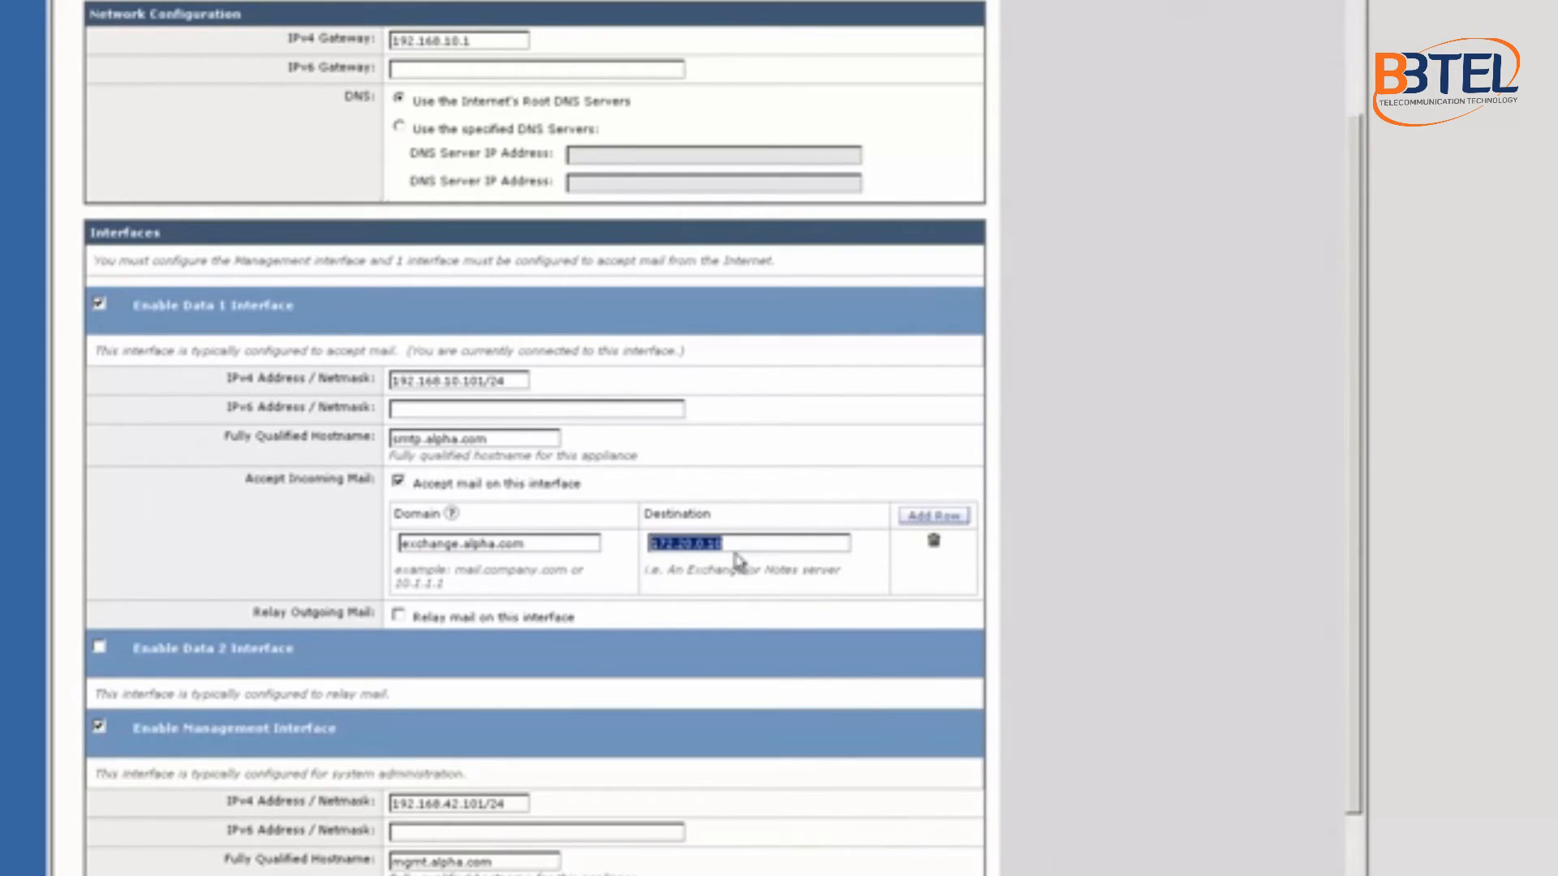
Step: Add a second route sending notes.alpha.com mail to 172.20.0.20
left_click(933, 519)
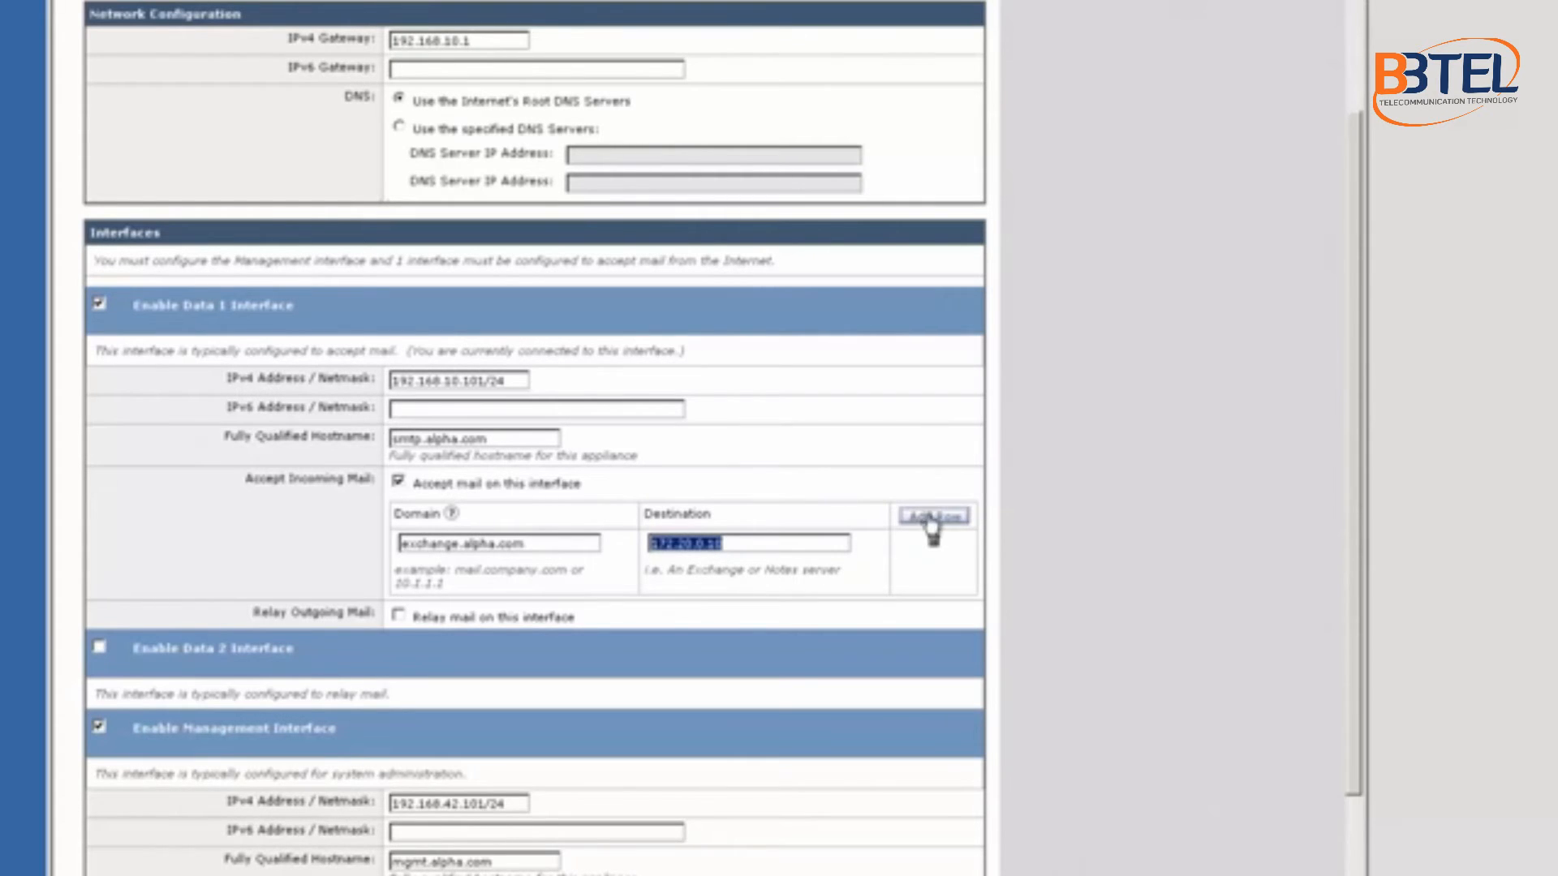
left_click(468, 573)
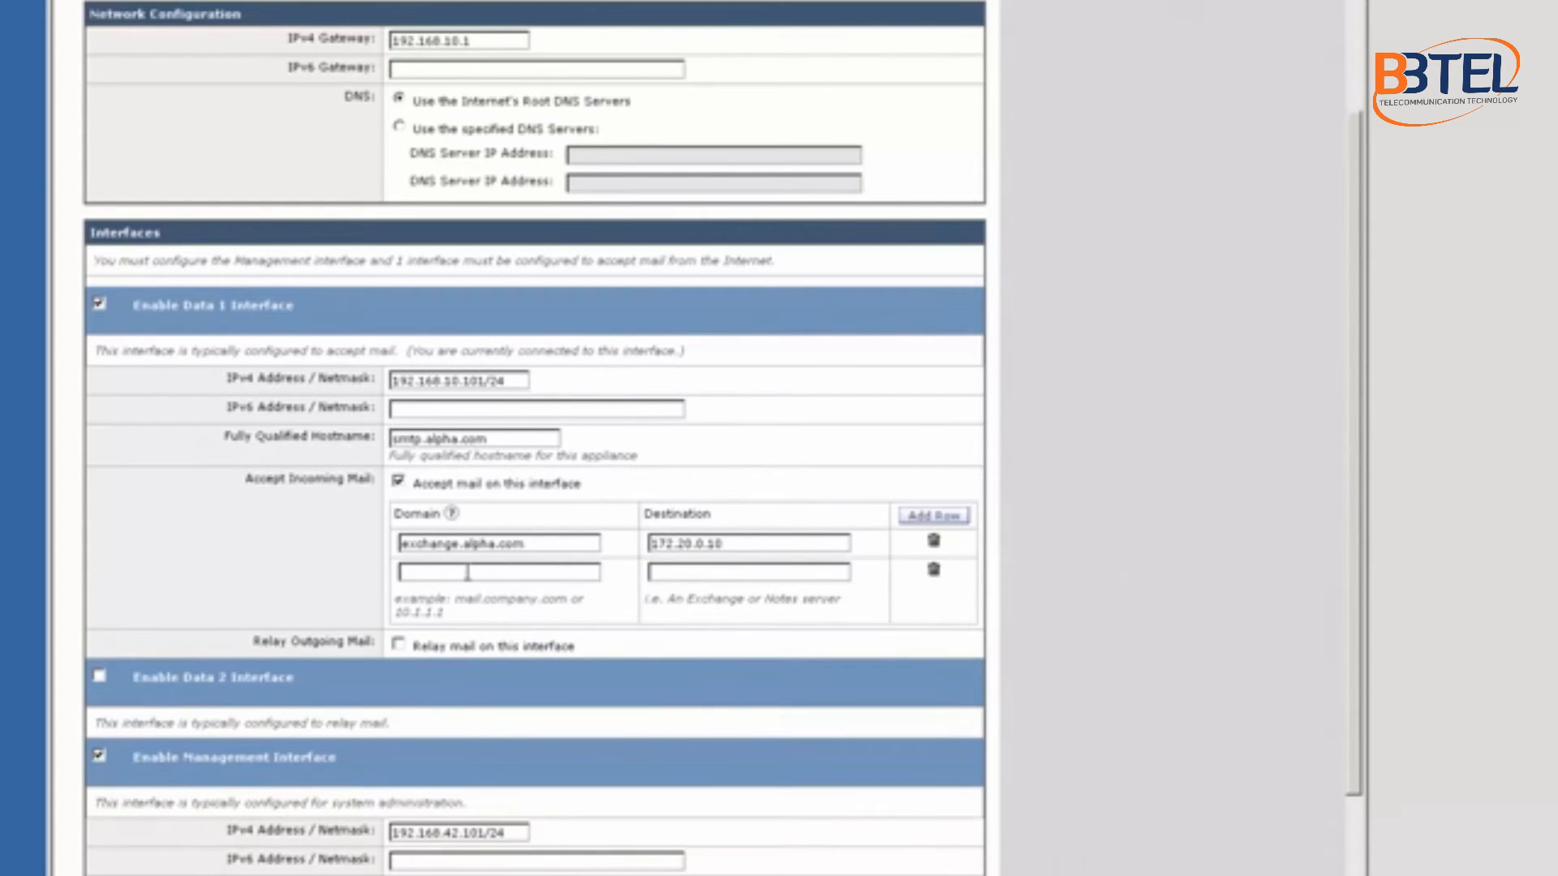
type("notes.alpha.com172.20.0.20")
scroll(468, 574, "down", 2)
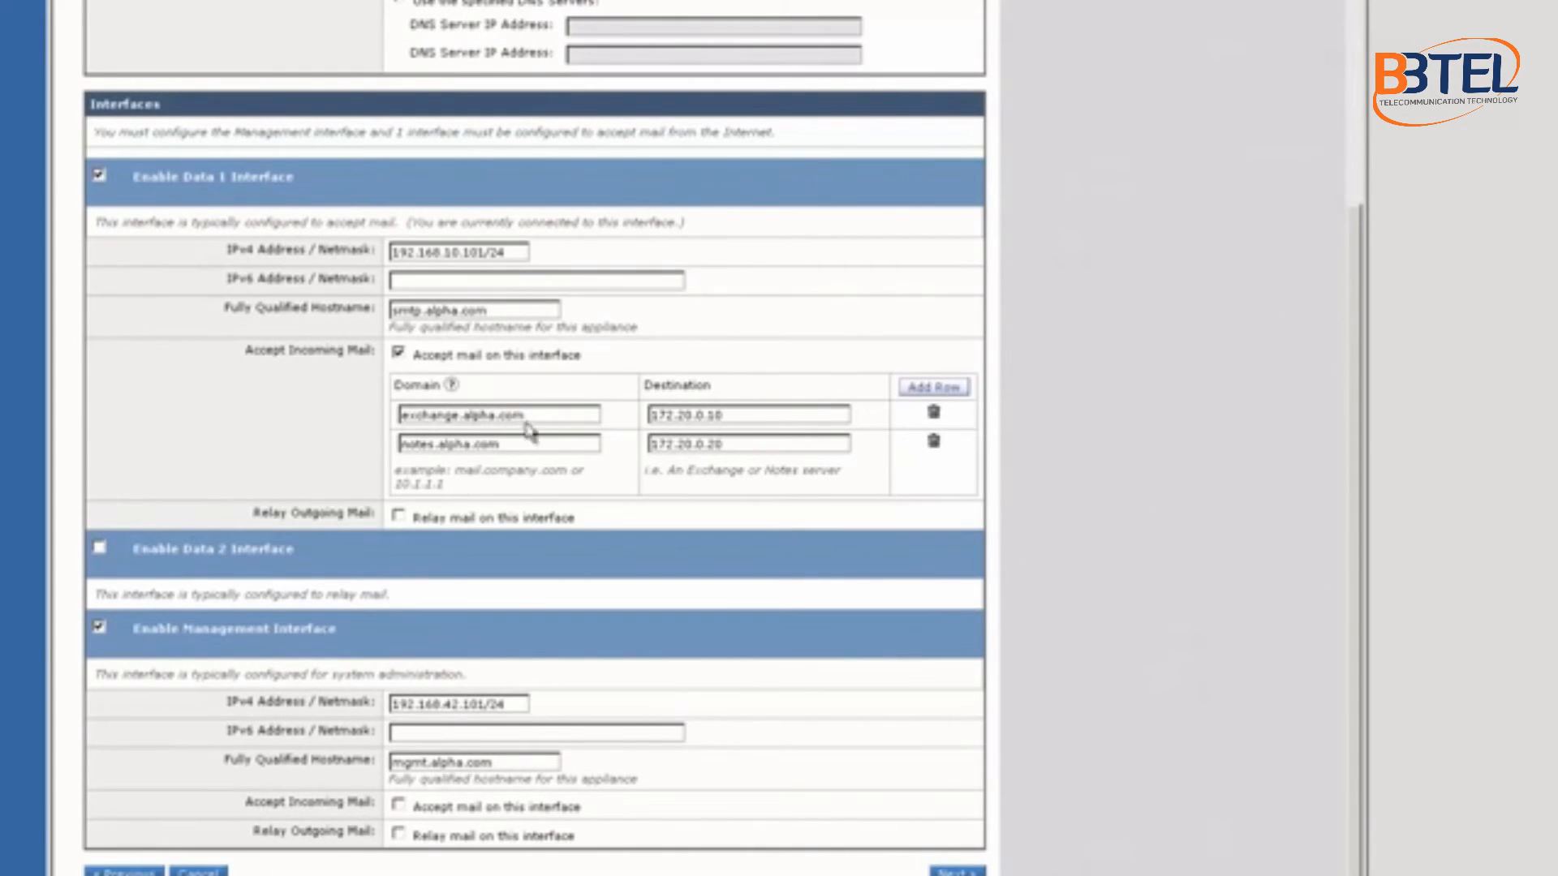
left_click_drag(534, 415, 394, 418)
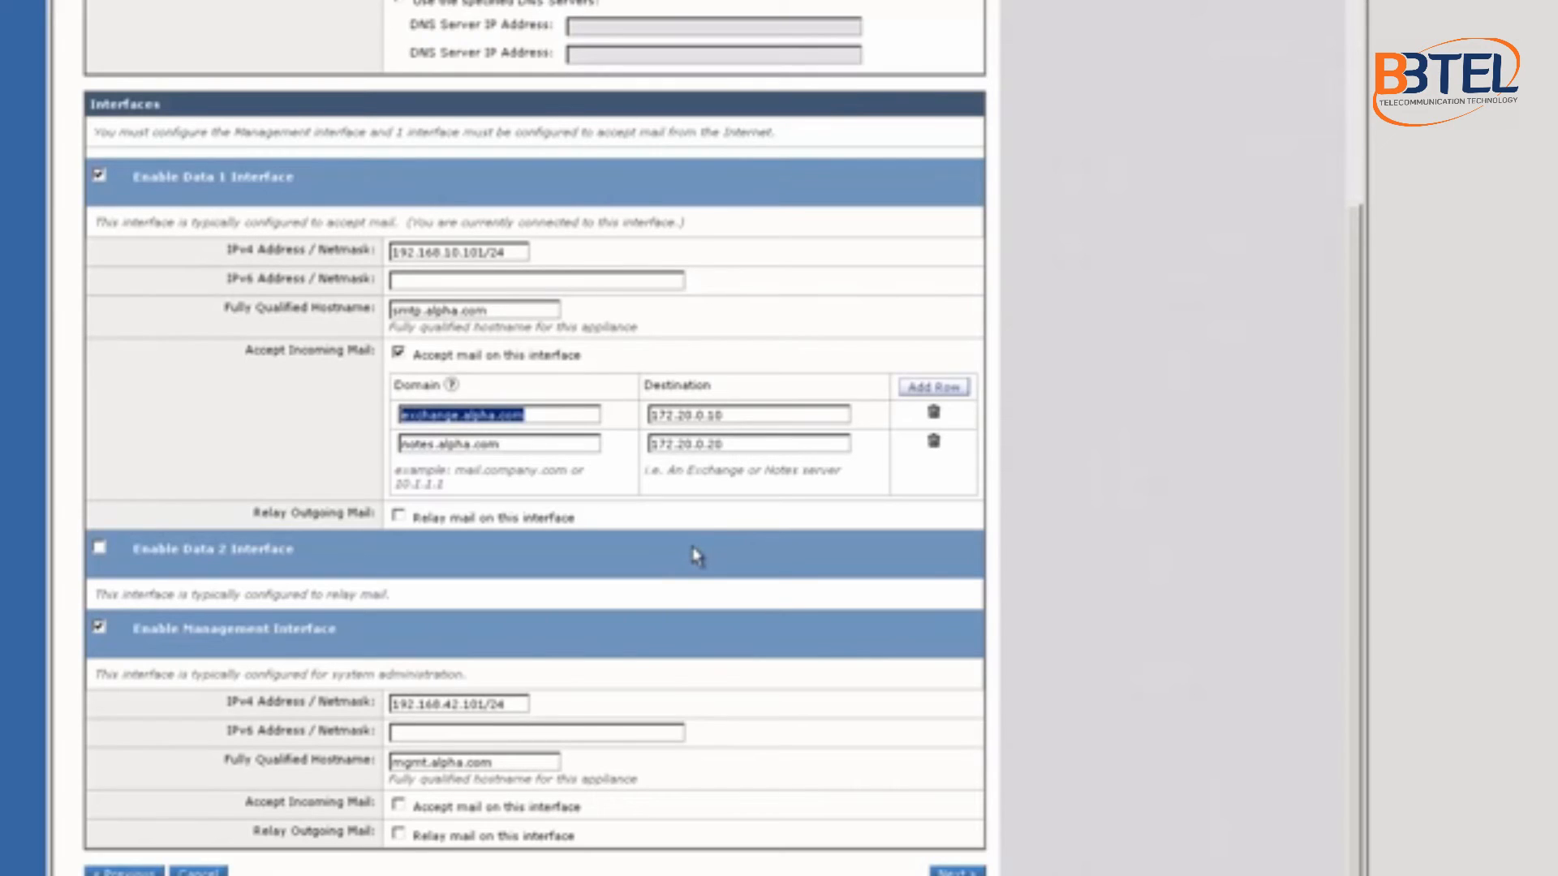
Step: Enable relaying on Data 1 with mail server 172.20.0.10/32
left_click(397, 516)
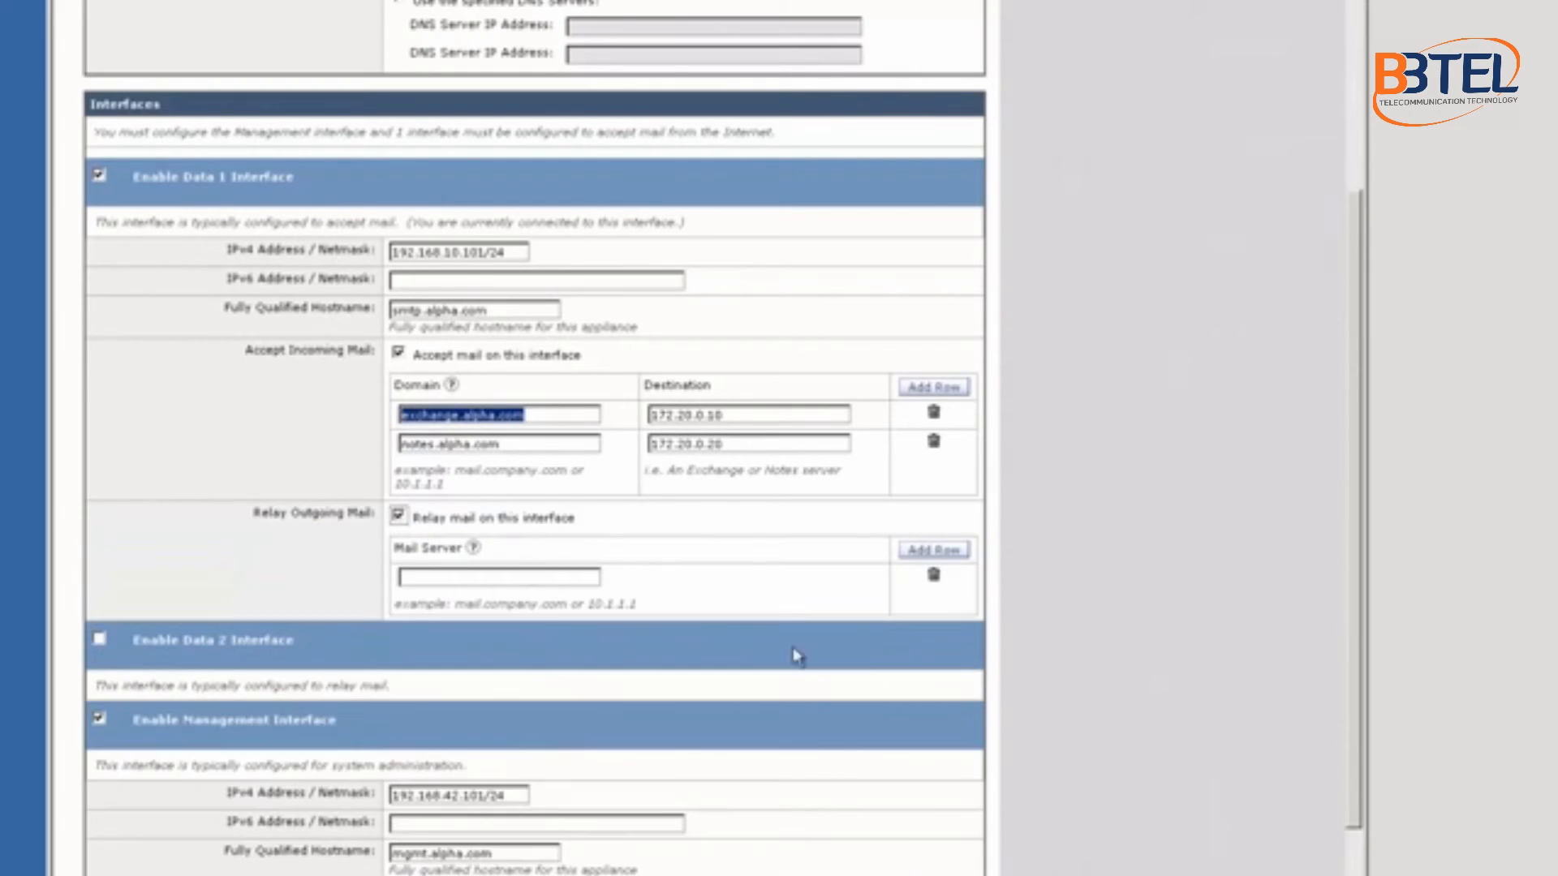
left_click(474, 577)
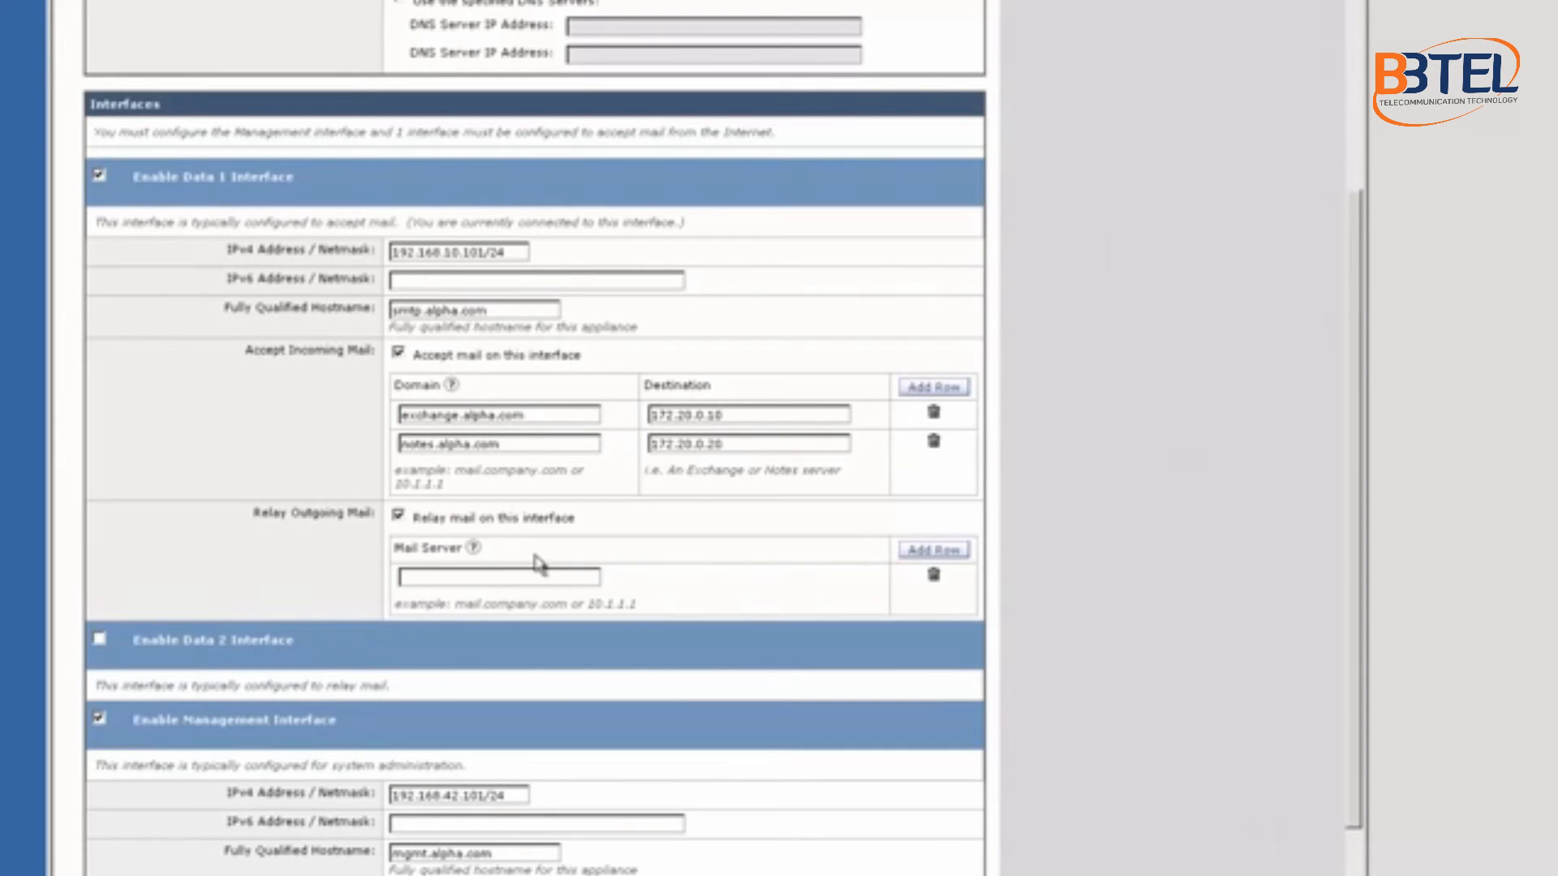
left_click_drag(733, 417, 628, 415)
key("ctrl+c")
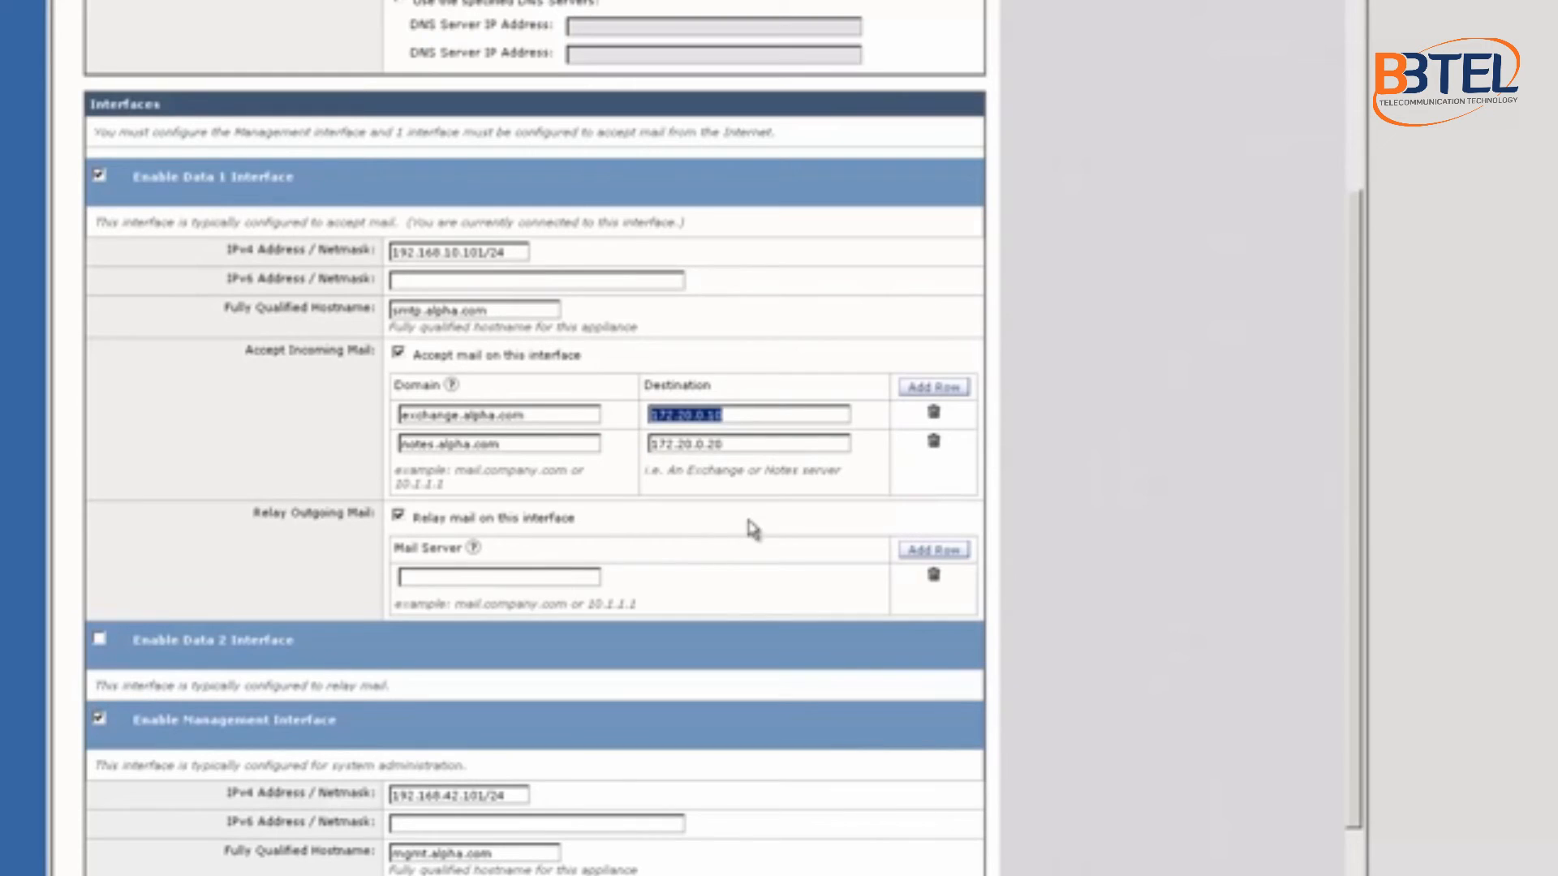
left_click(521, 578)
key("ctrl+v")
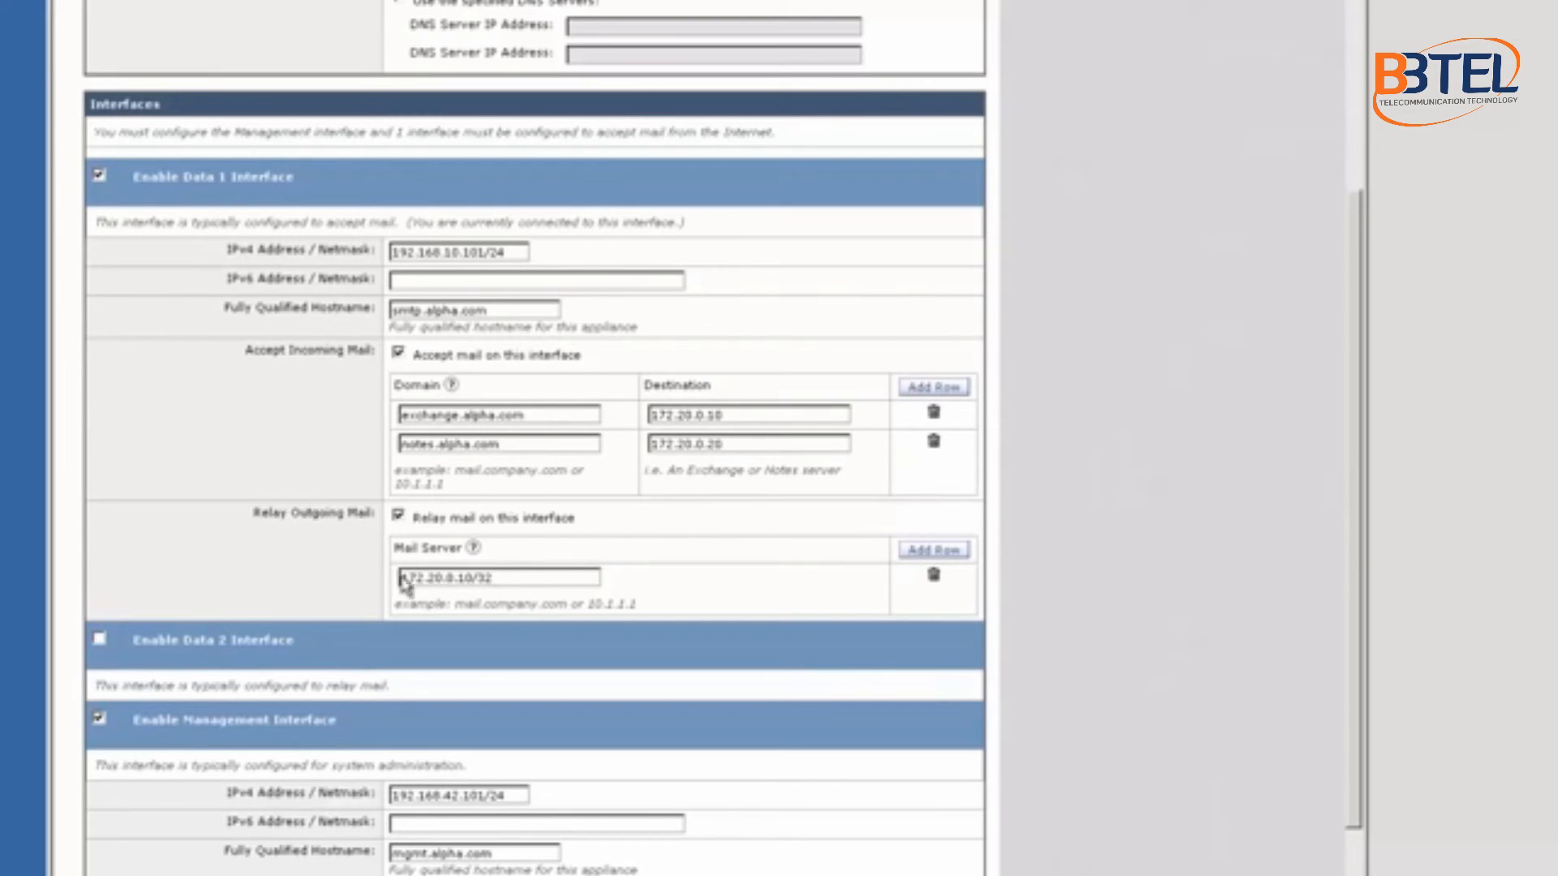
left_click_drag(400, 576, 473, 578)
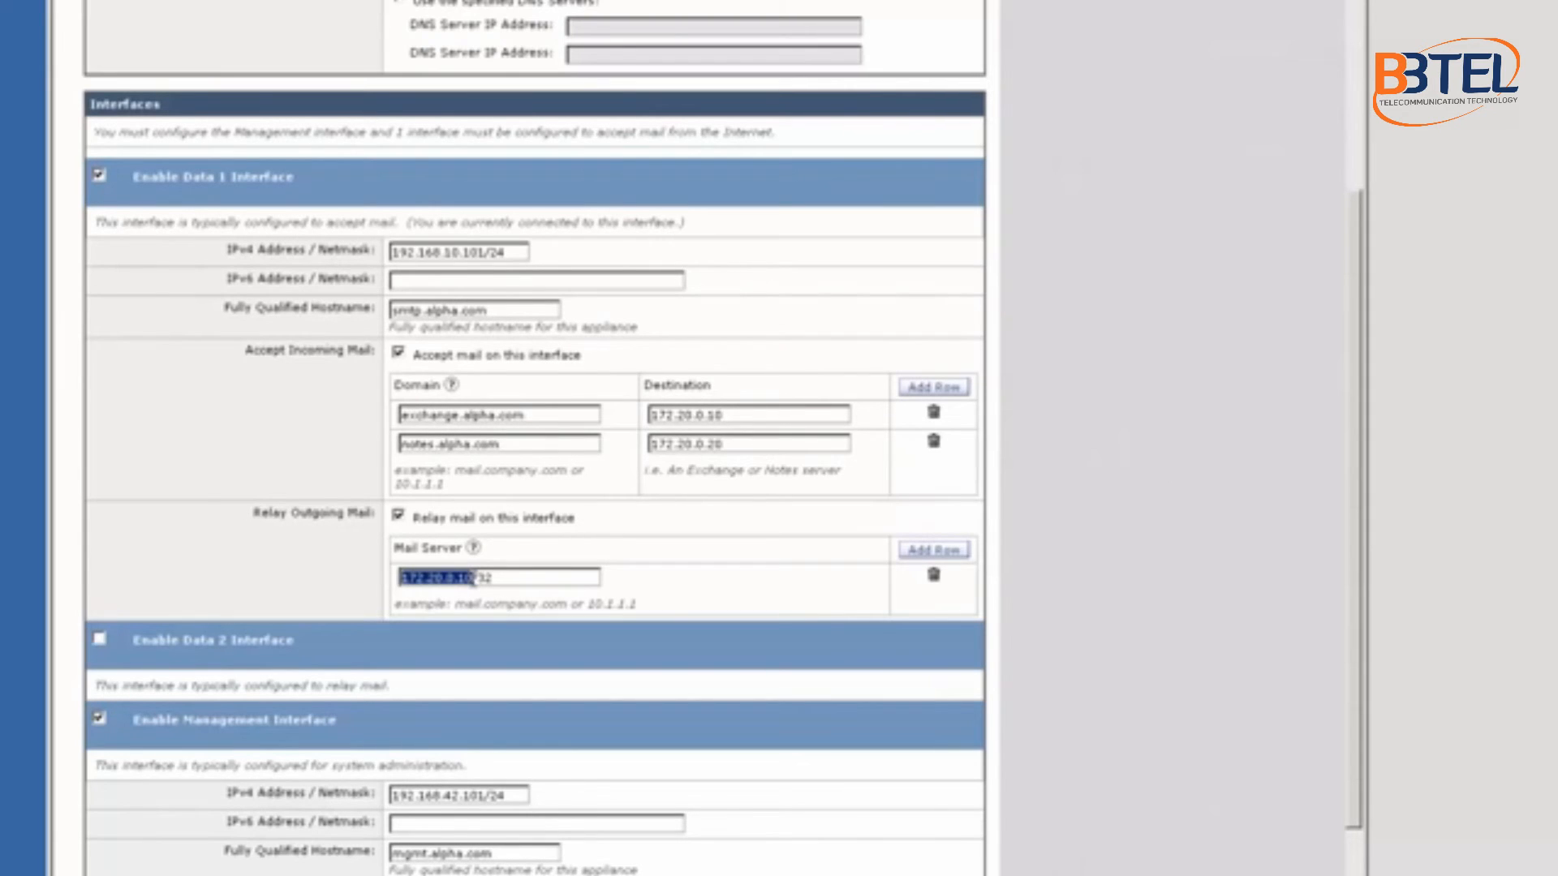
left_click(524, 578)
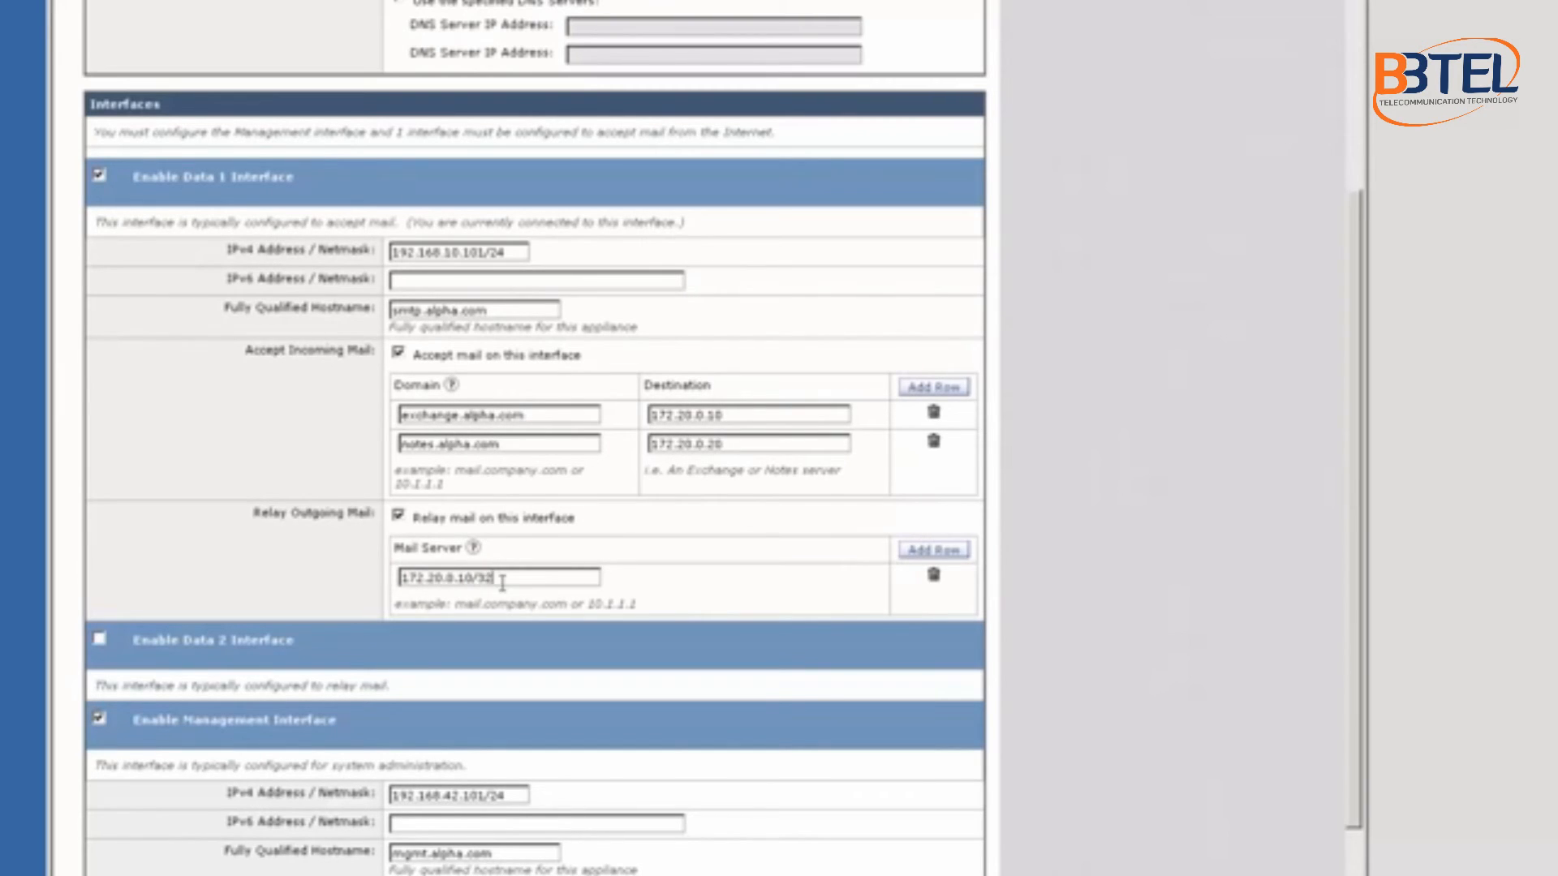
Step: Add a second relay mail server row for 172.20.0.20/32
left_click(933, 551)
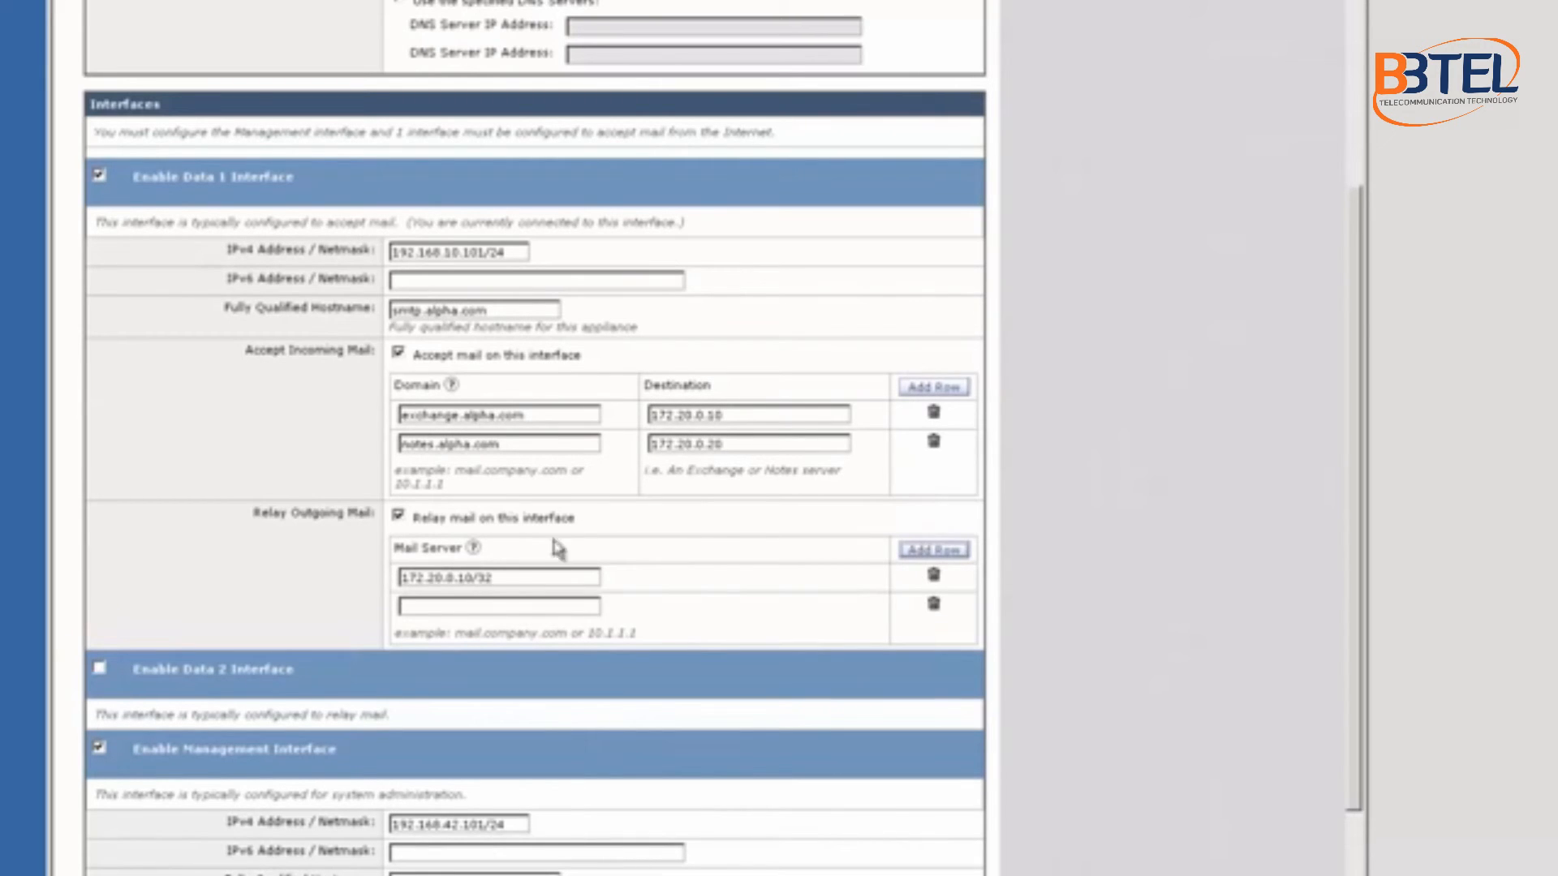
double_click(706, 444)
key("ctrl+c")
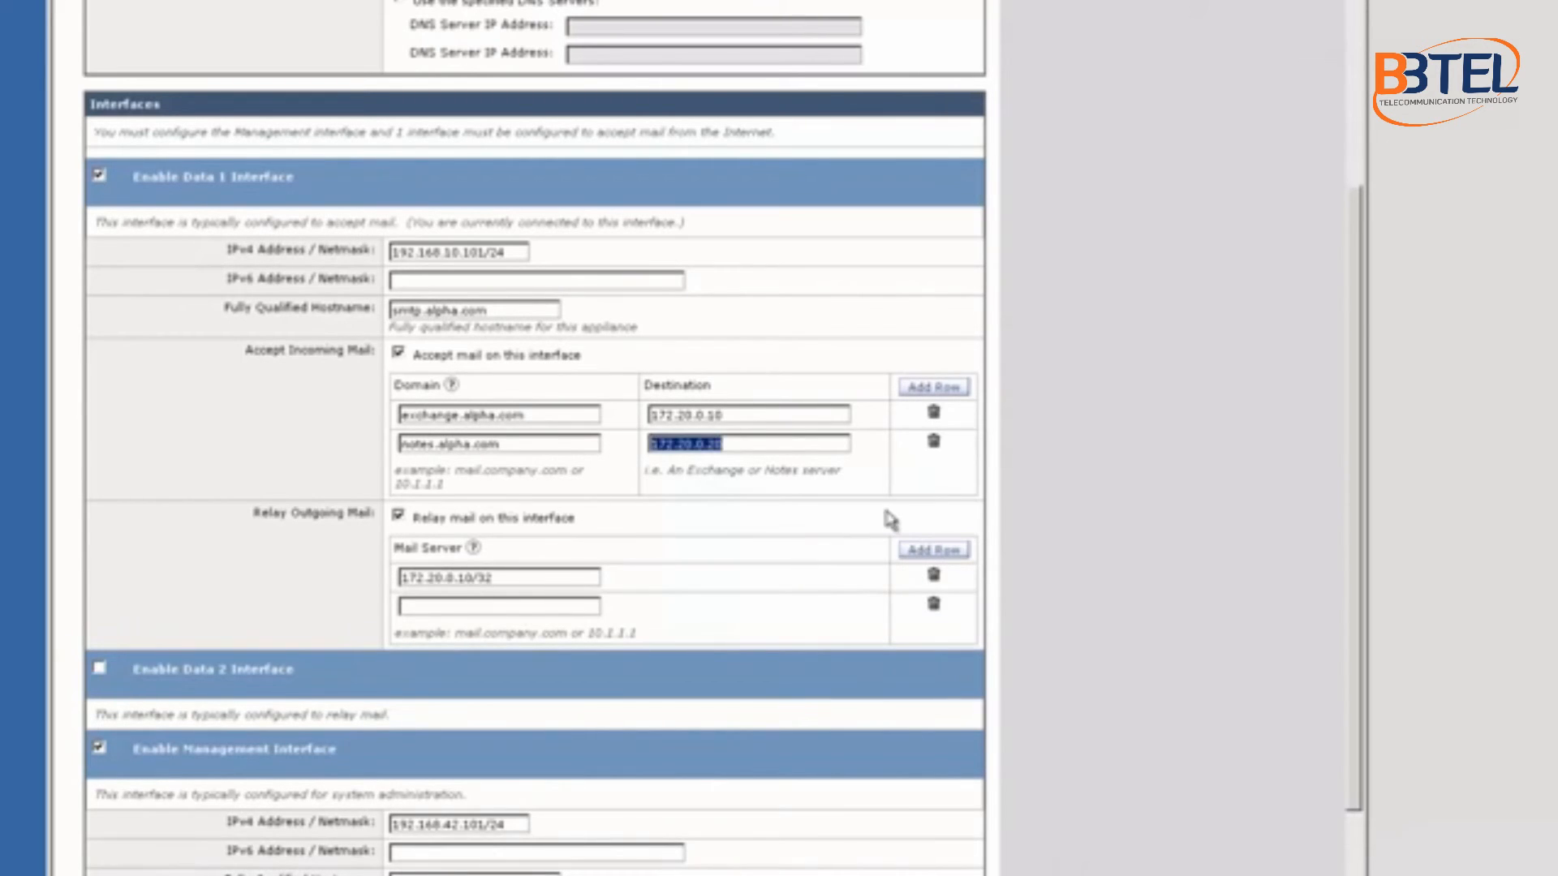
left_click(571, 604)
key("ctrl+v")
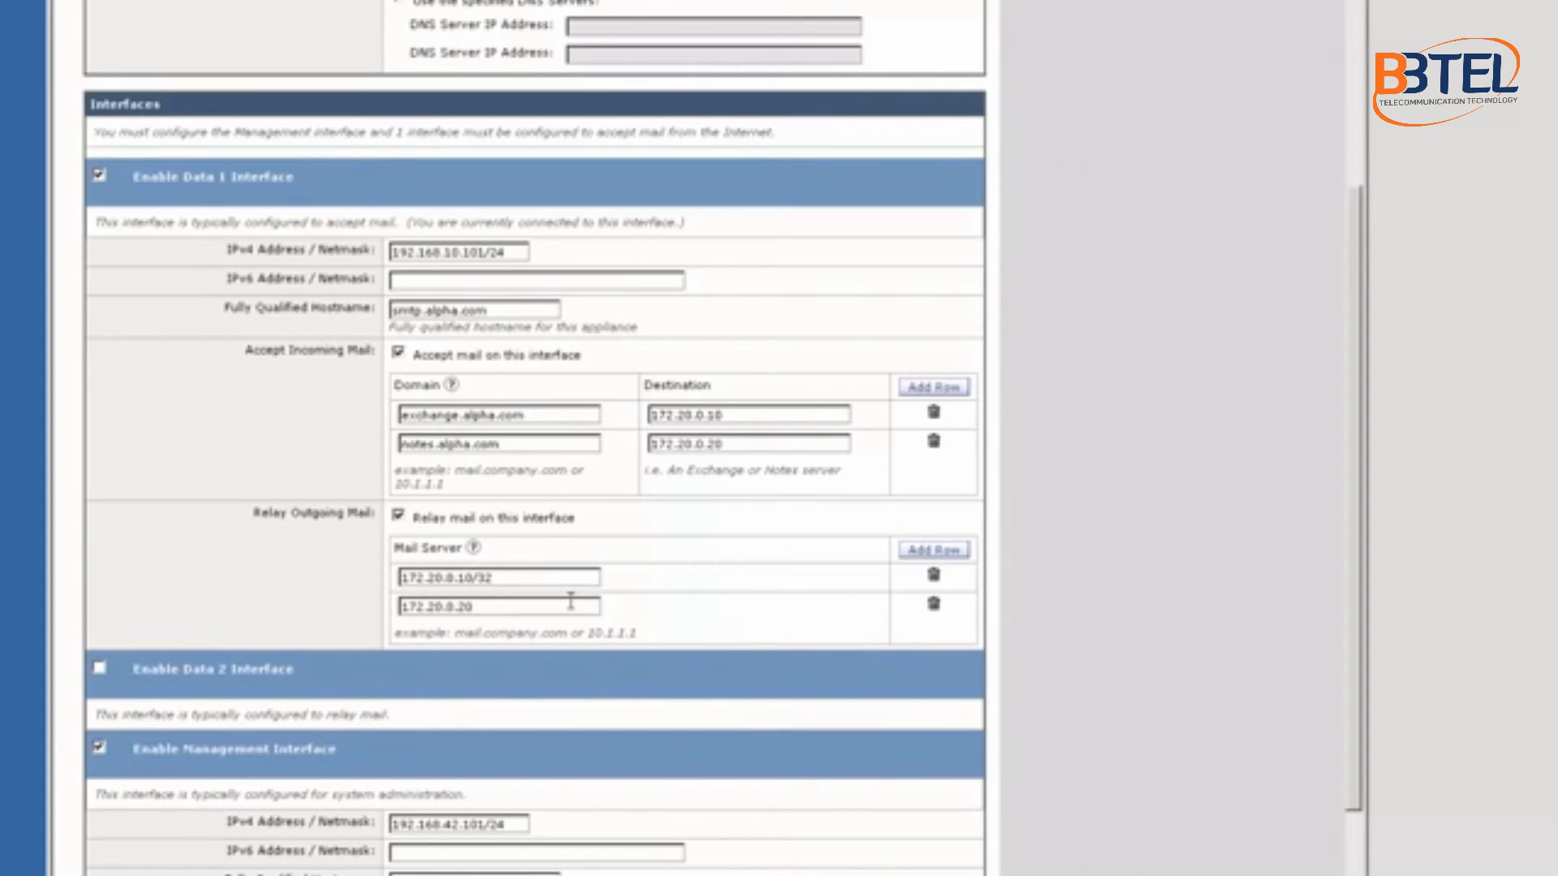
type("/32")
scroll(570, 602, "down", 3)
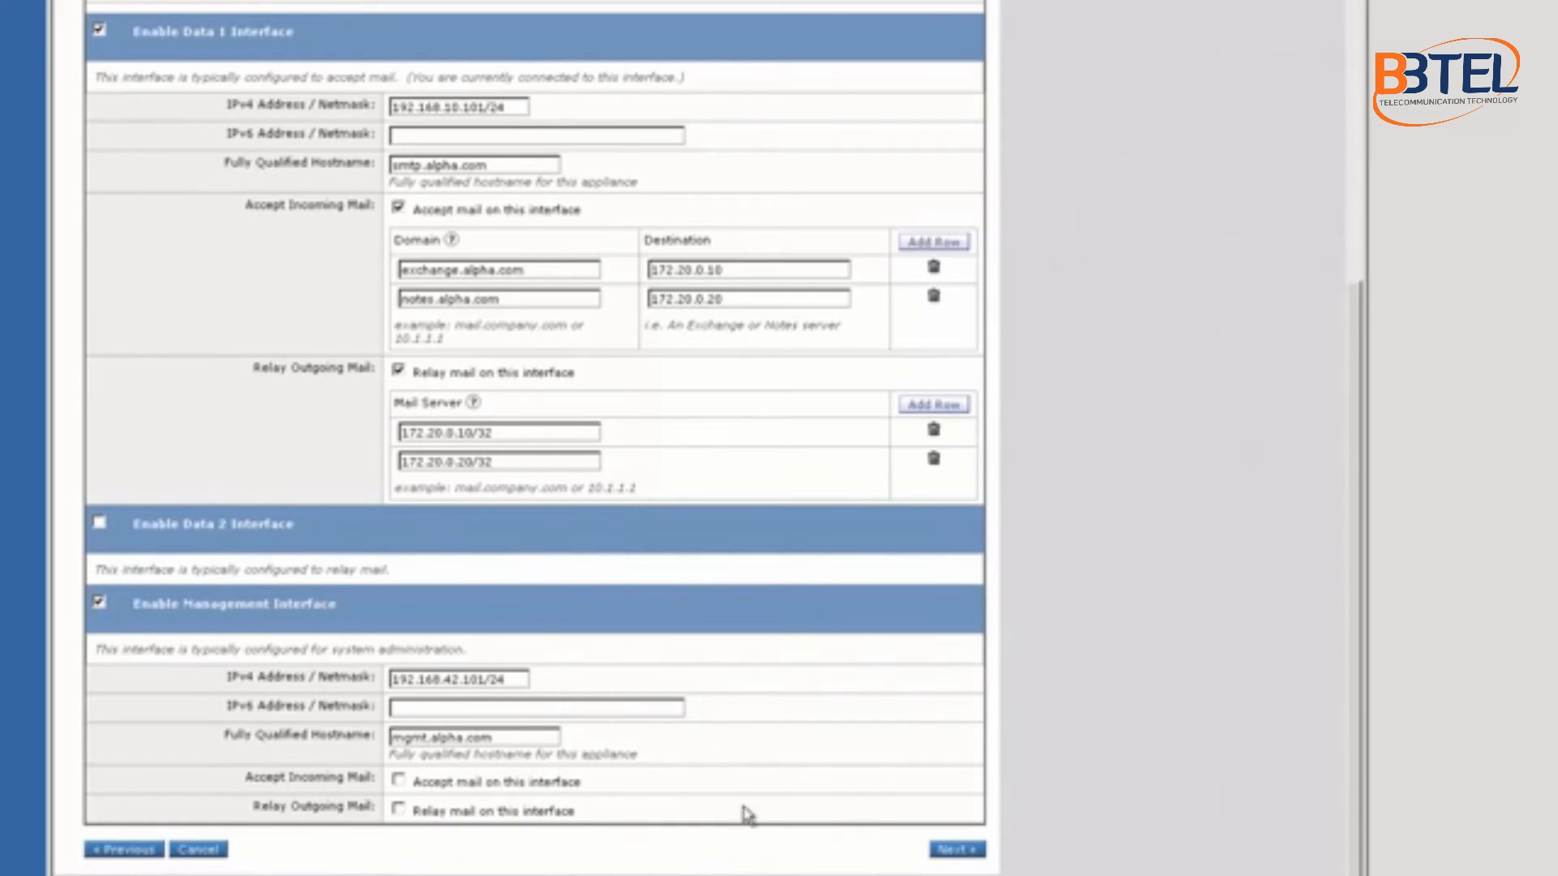
Step: Advance to the Message Security step and review the SenderBase Reputation Filtering option
left_click(958, 850)
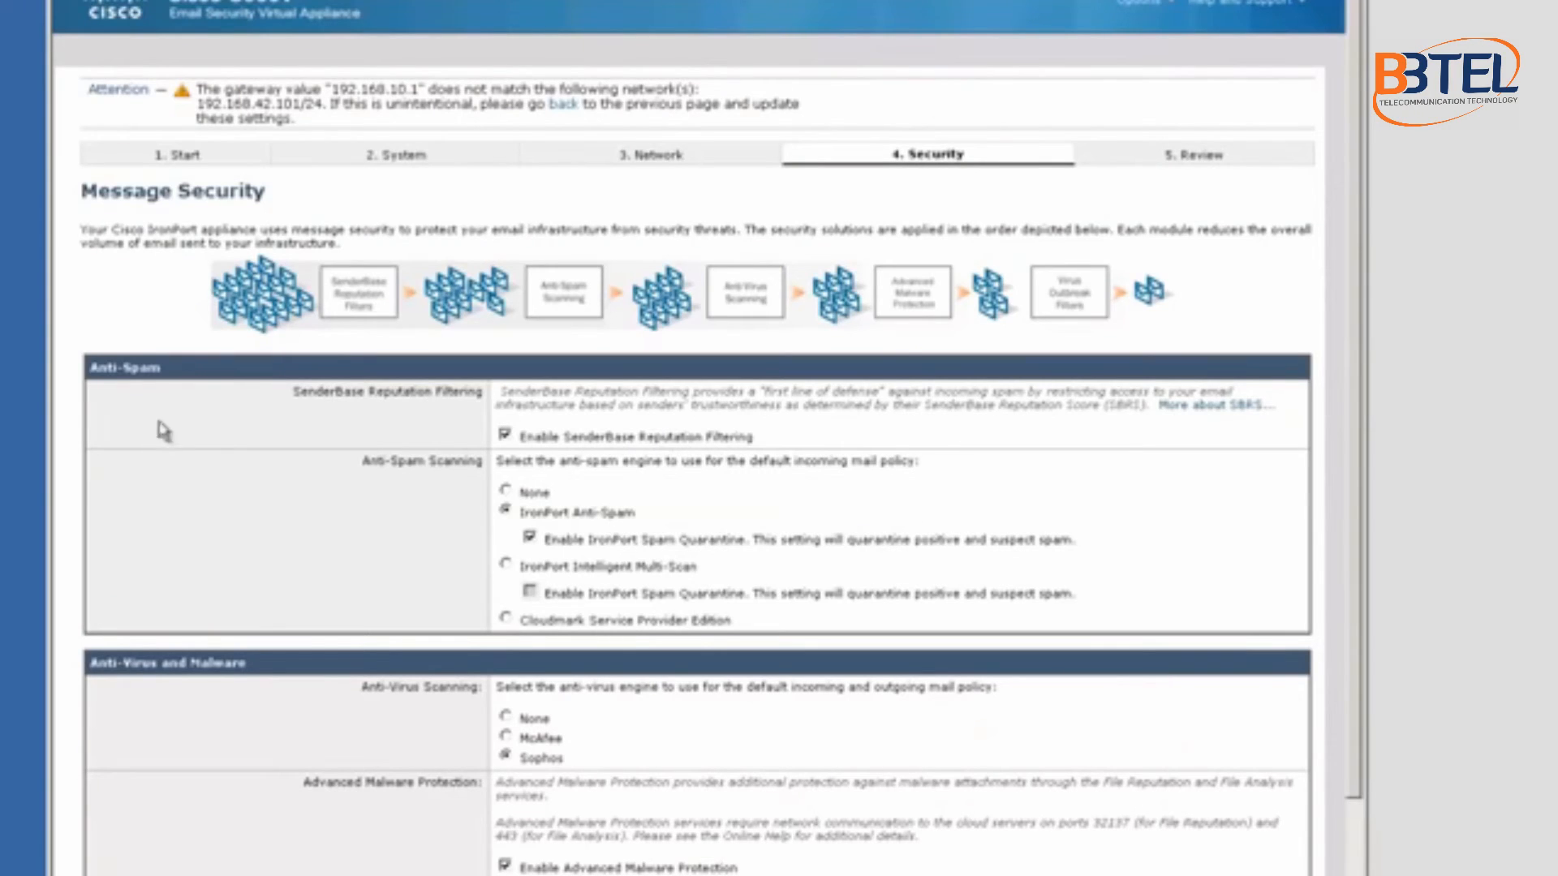
scroll(240, 302, "down", 3)
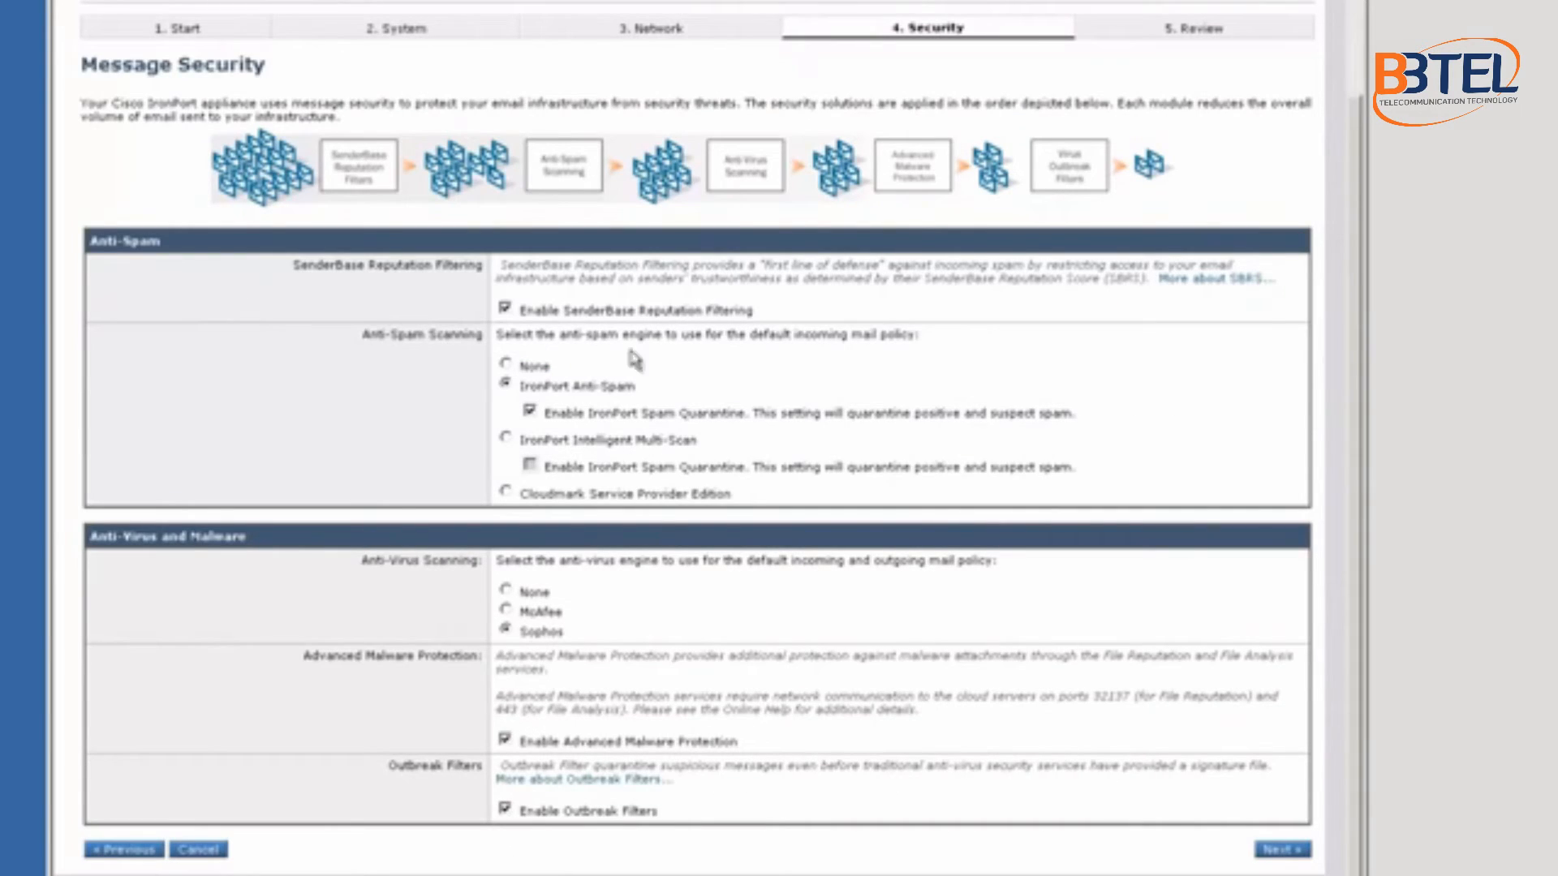
left_click_drag(763, 321, 518, 313)
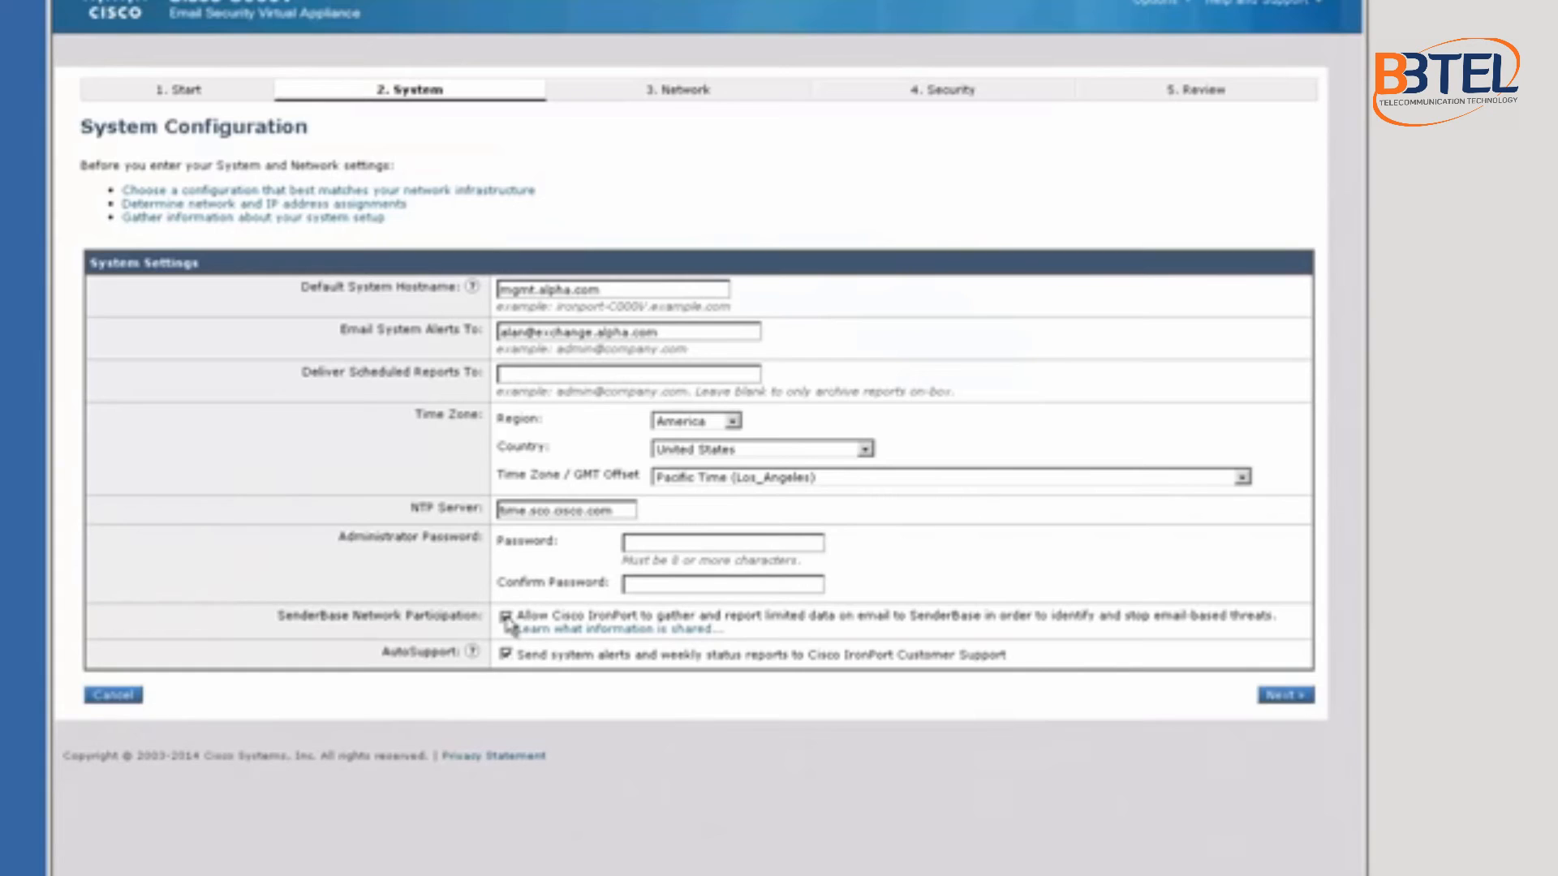
Step: Step through the System and Network pages again to reach Message Security
left_click(1291, 699)
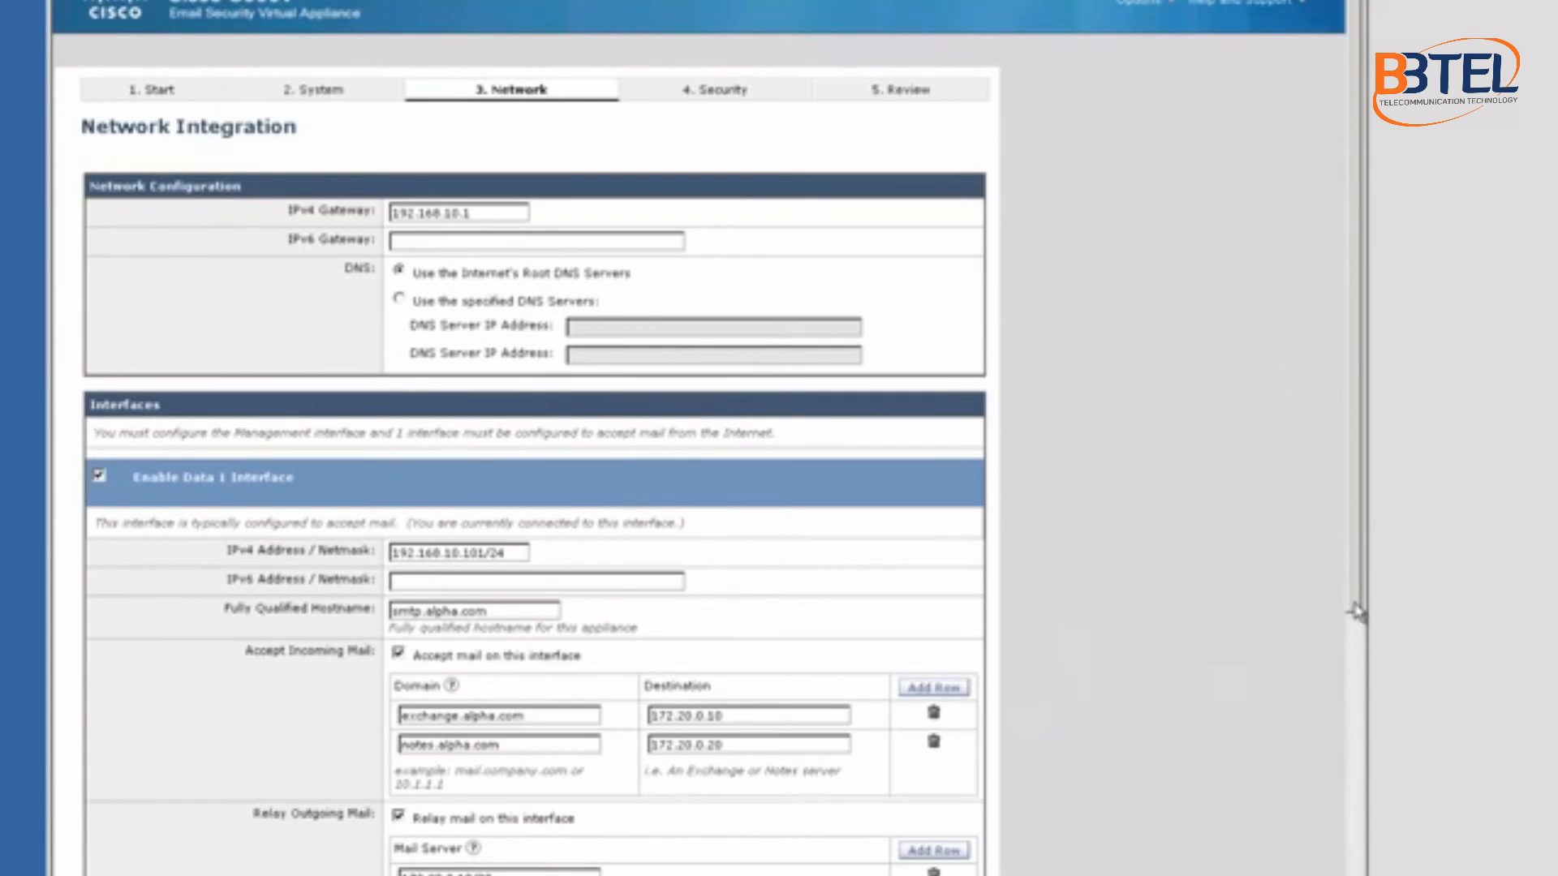
left_click_drag(1356, 613, 1367, 875)
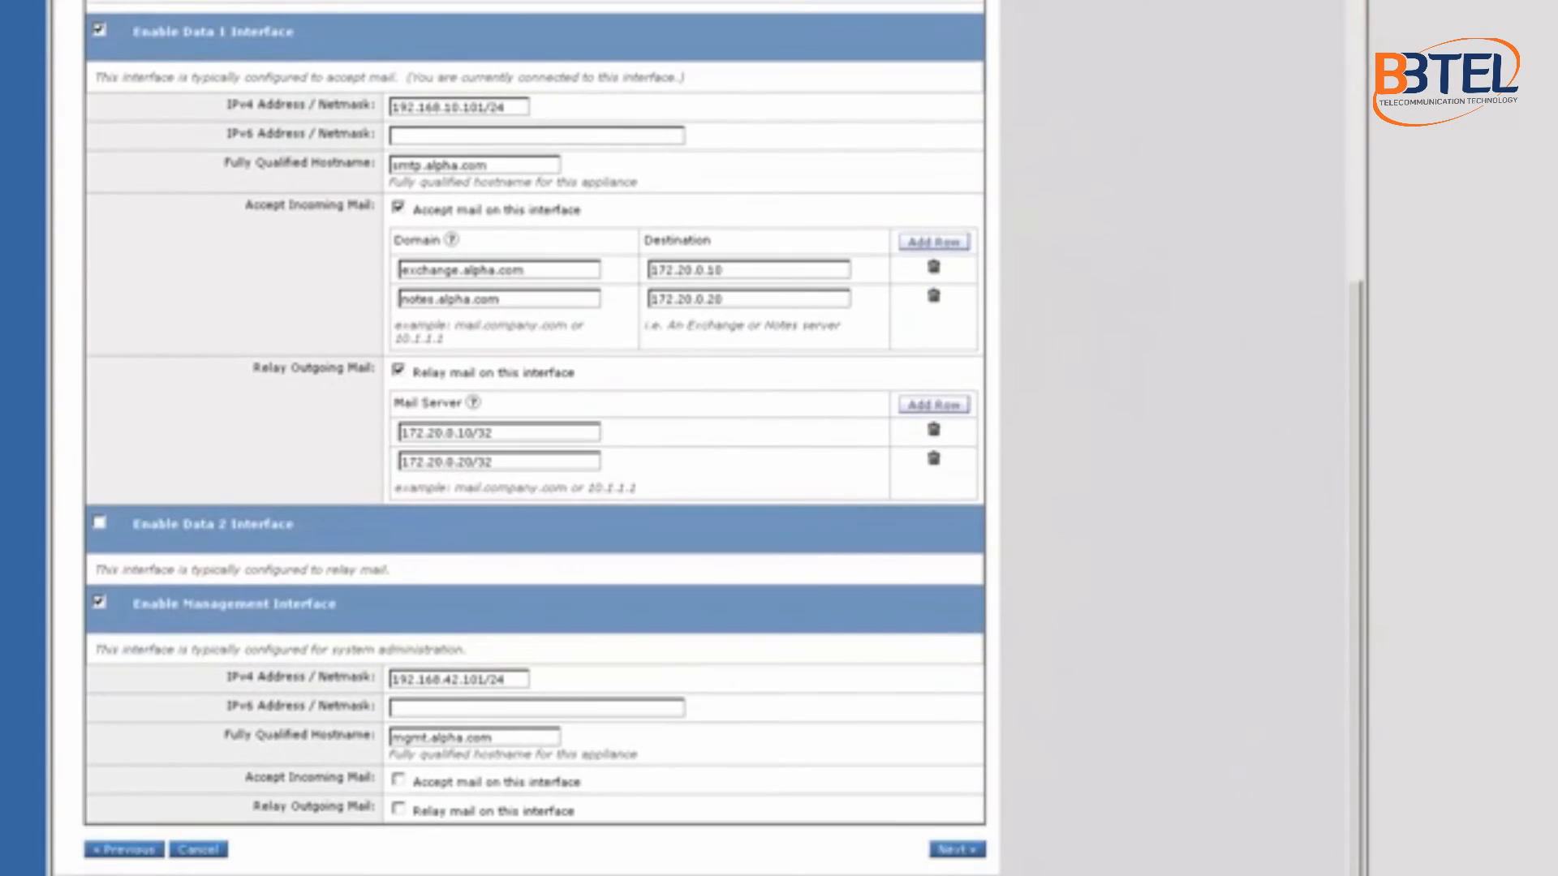
left_click(949, 852)
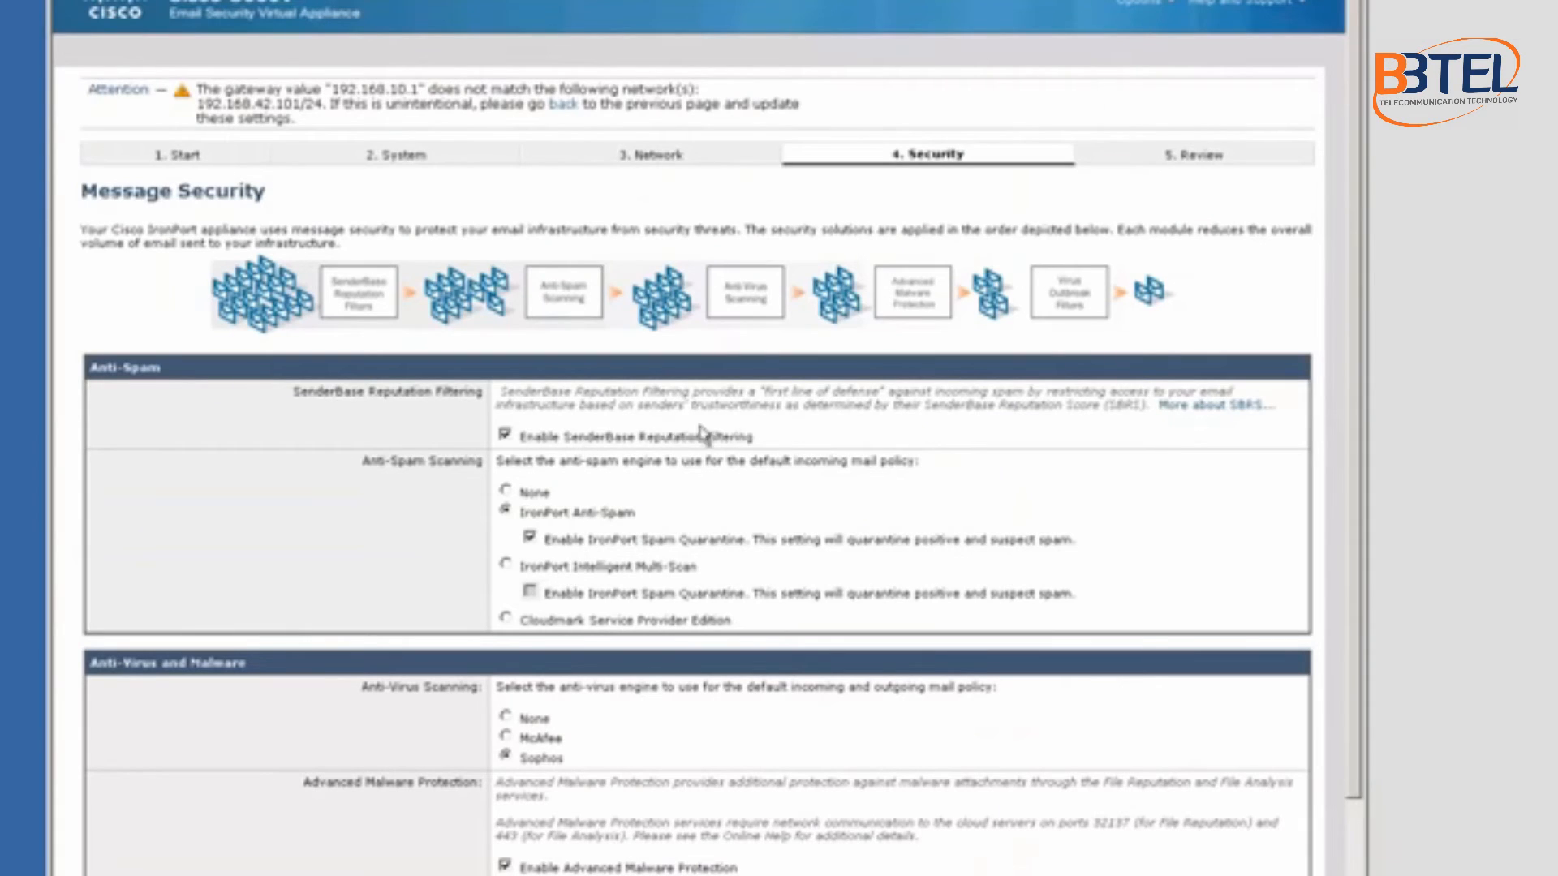
left_click_drag(755, 436, 531, 439)
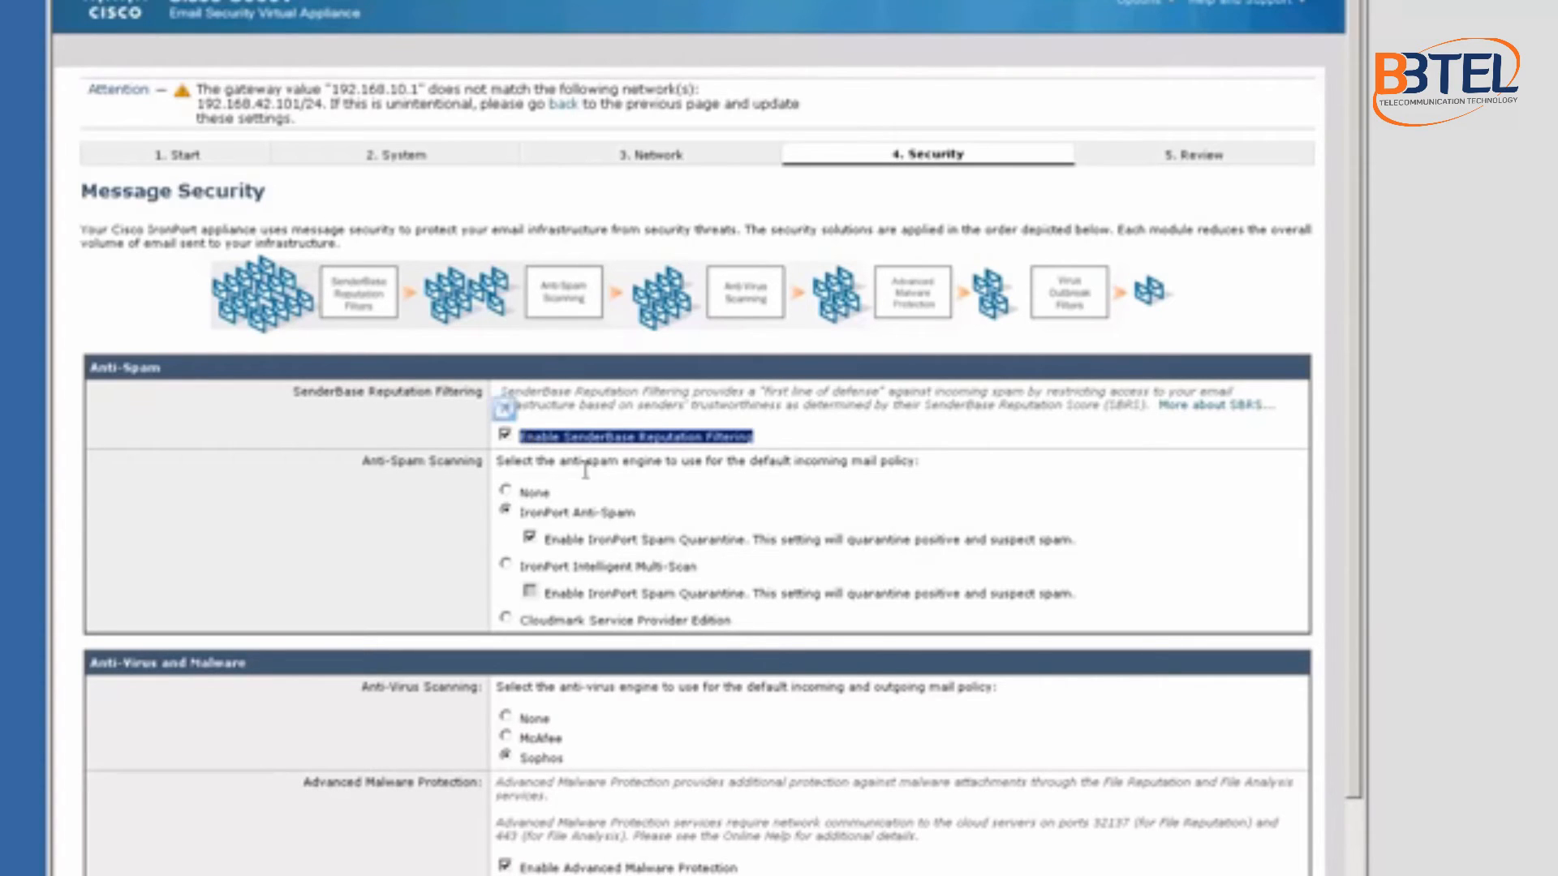
left_click(529, 538)
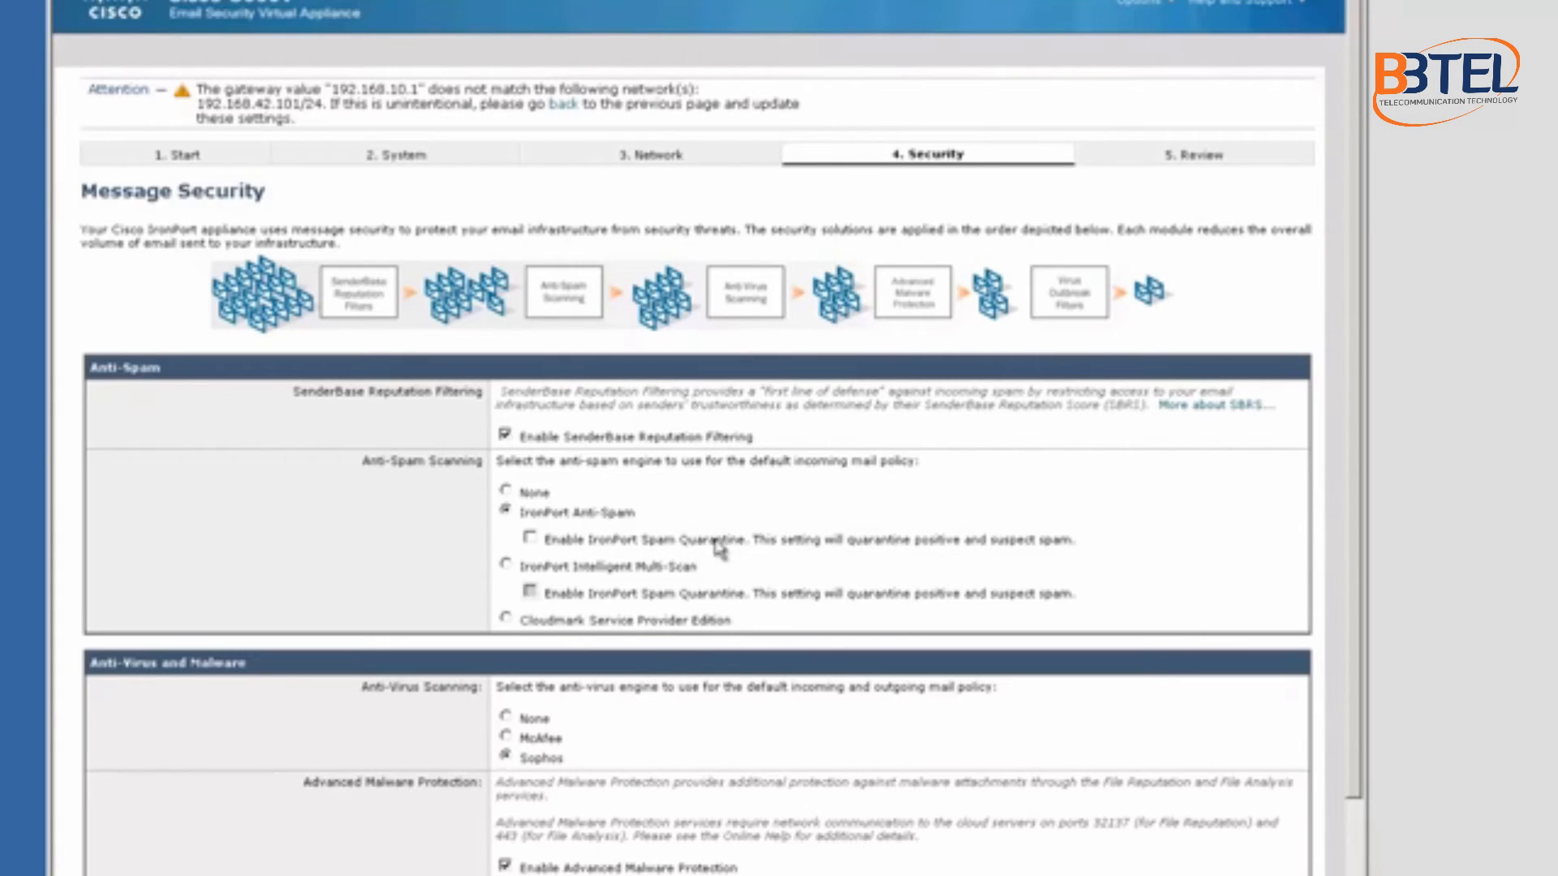
left_click(529, 538)
left_click_drag(1356, 557, 1359, 710)
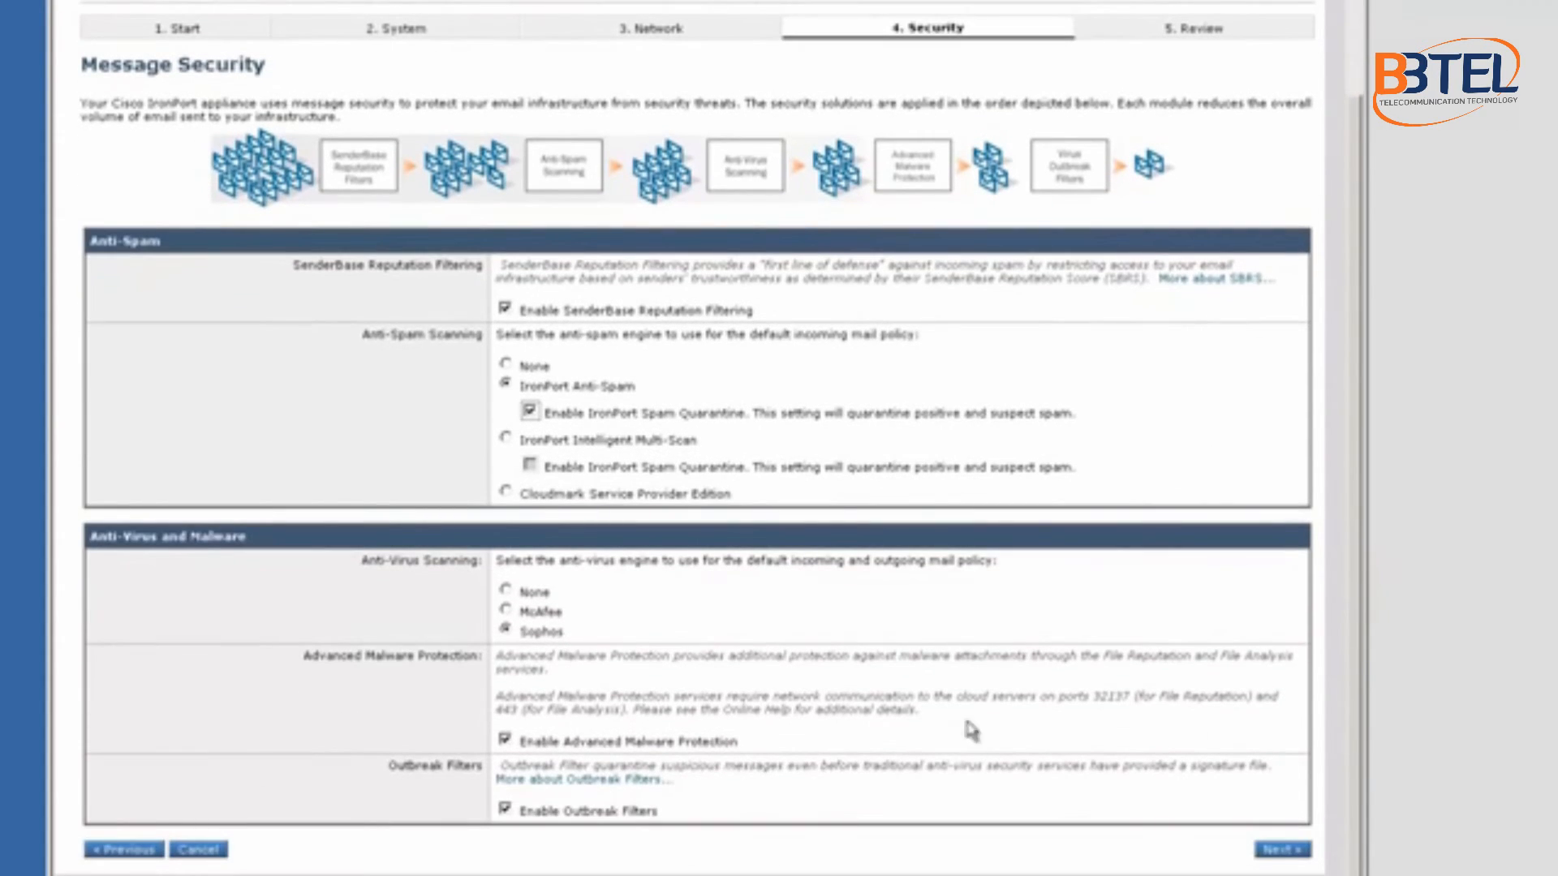
left_click(563, 636)
Step: Review the configuration summary, including the relay mail server addresses
left_click(1282, 850)
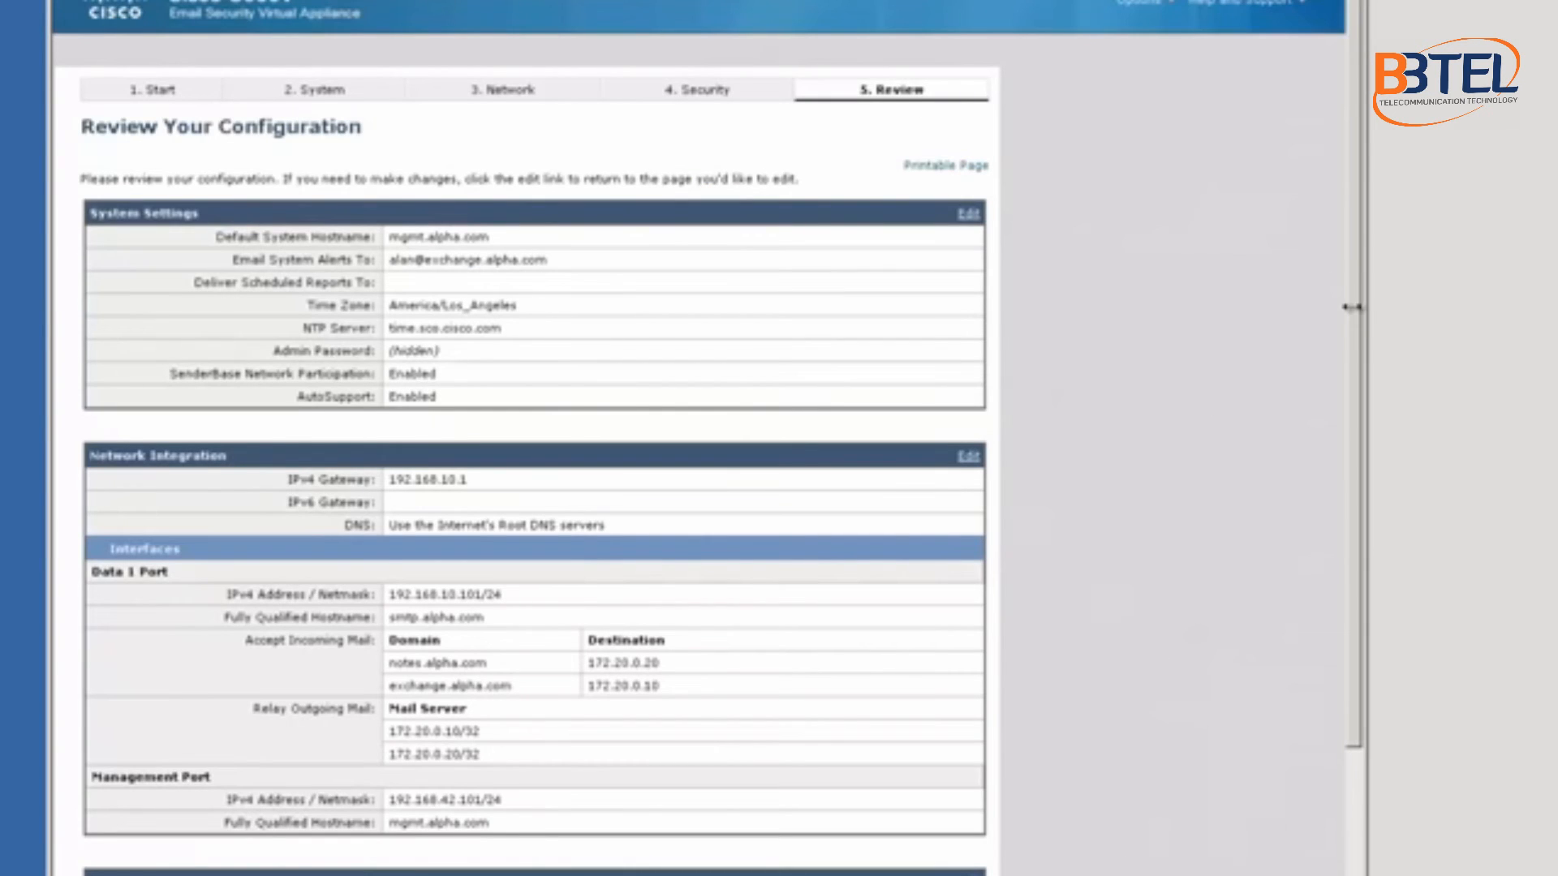
scroll(1351, 307, "down", 3)
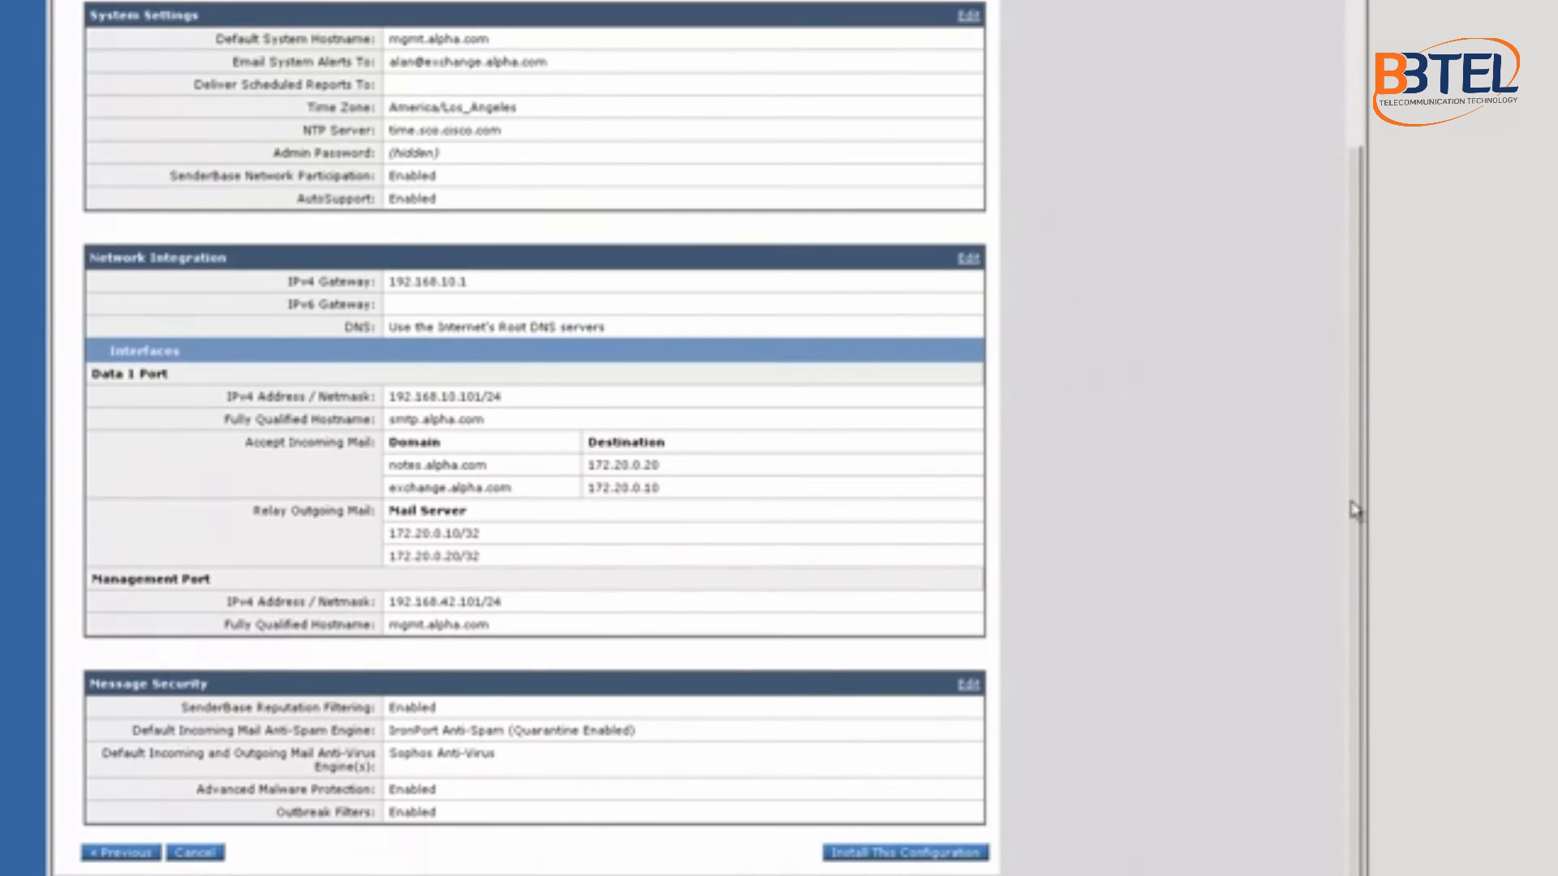
left_click_drag(1353, 510, 1342, 279)
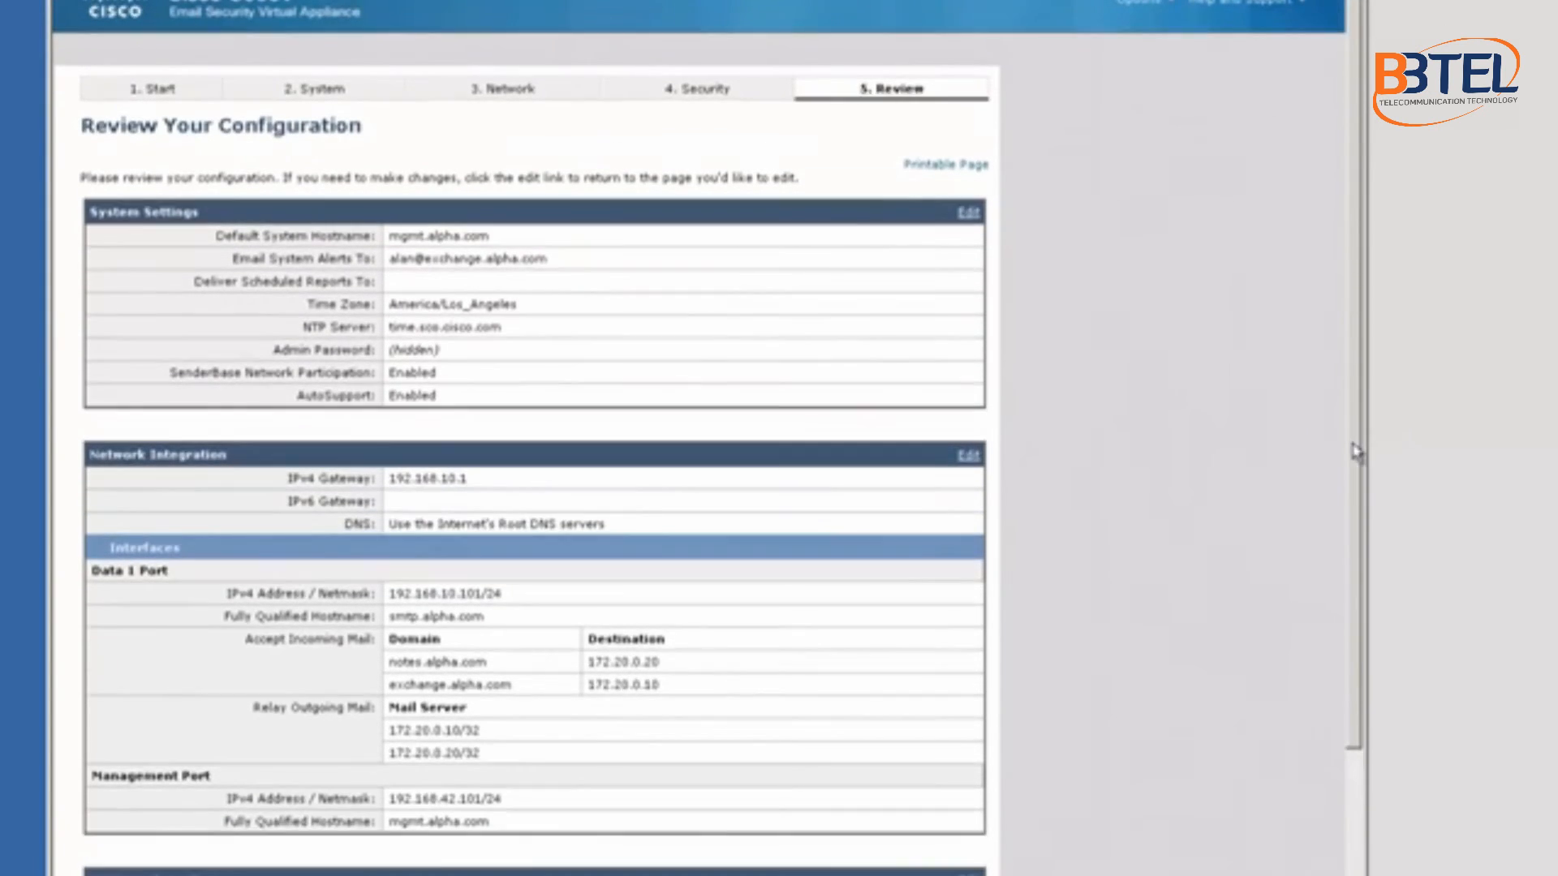
scroll(1355, 450, "down", 2)
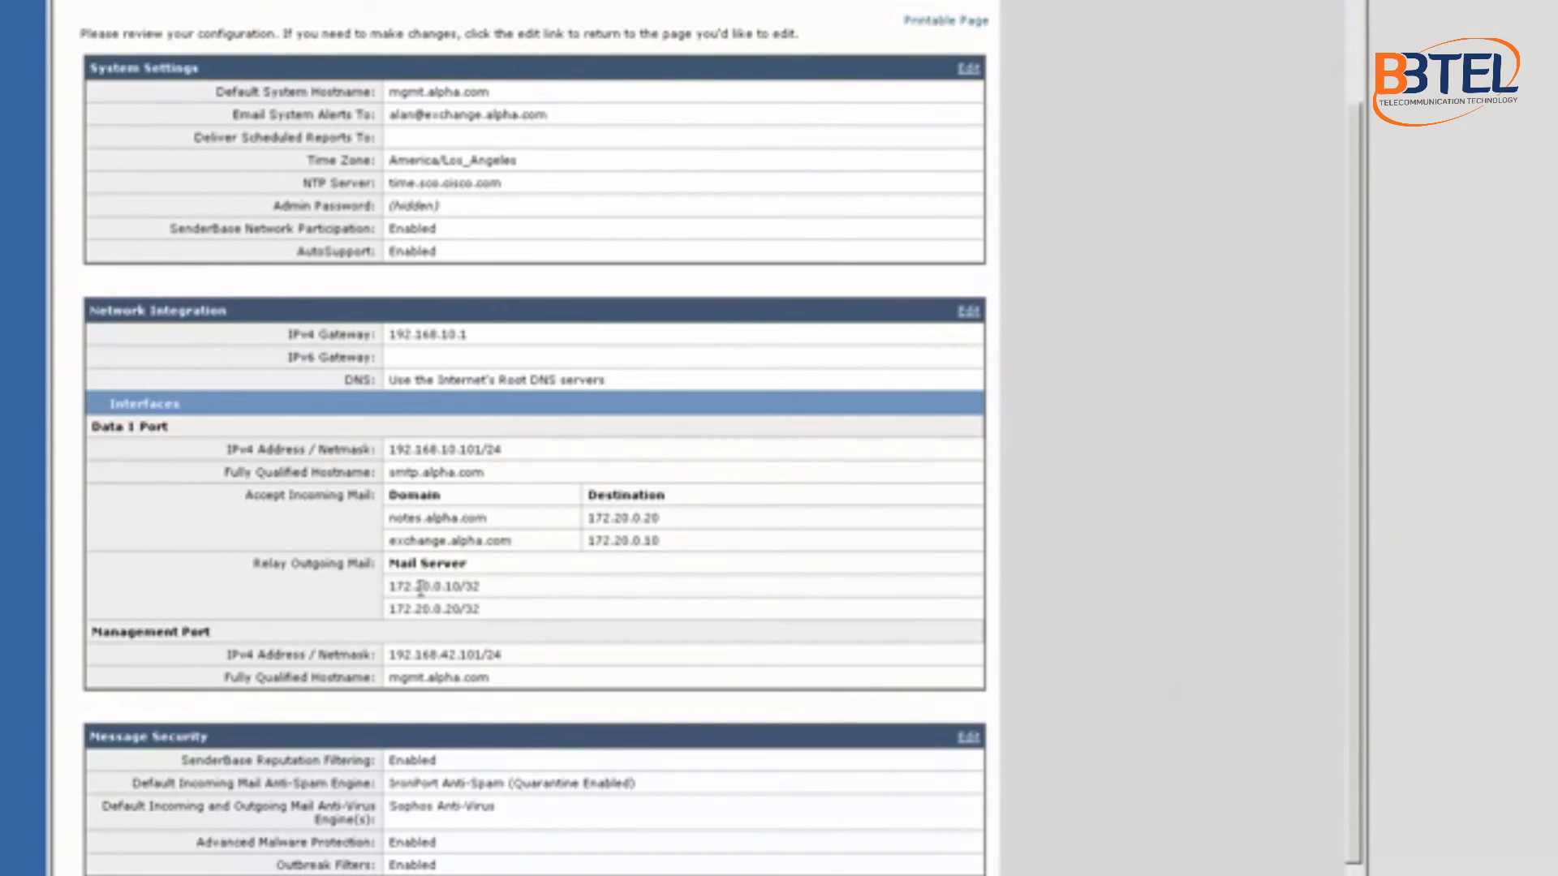
left_click_drag(420, 588, 461, 608)
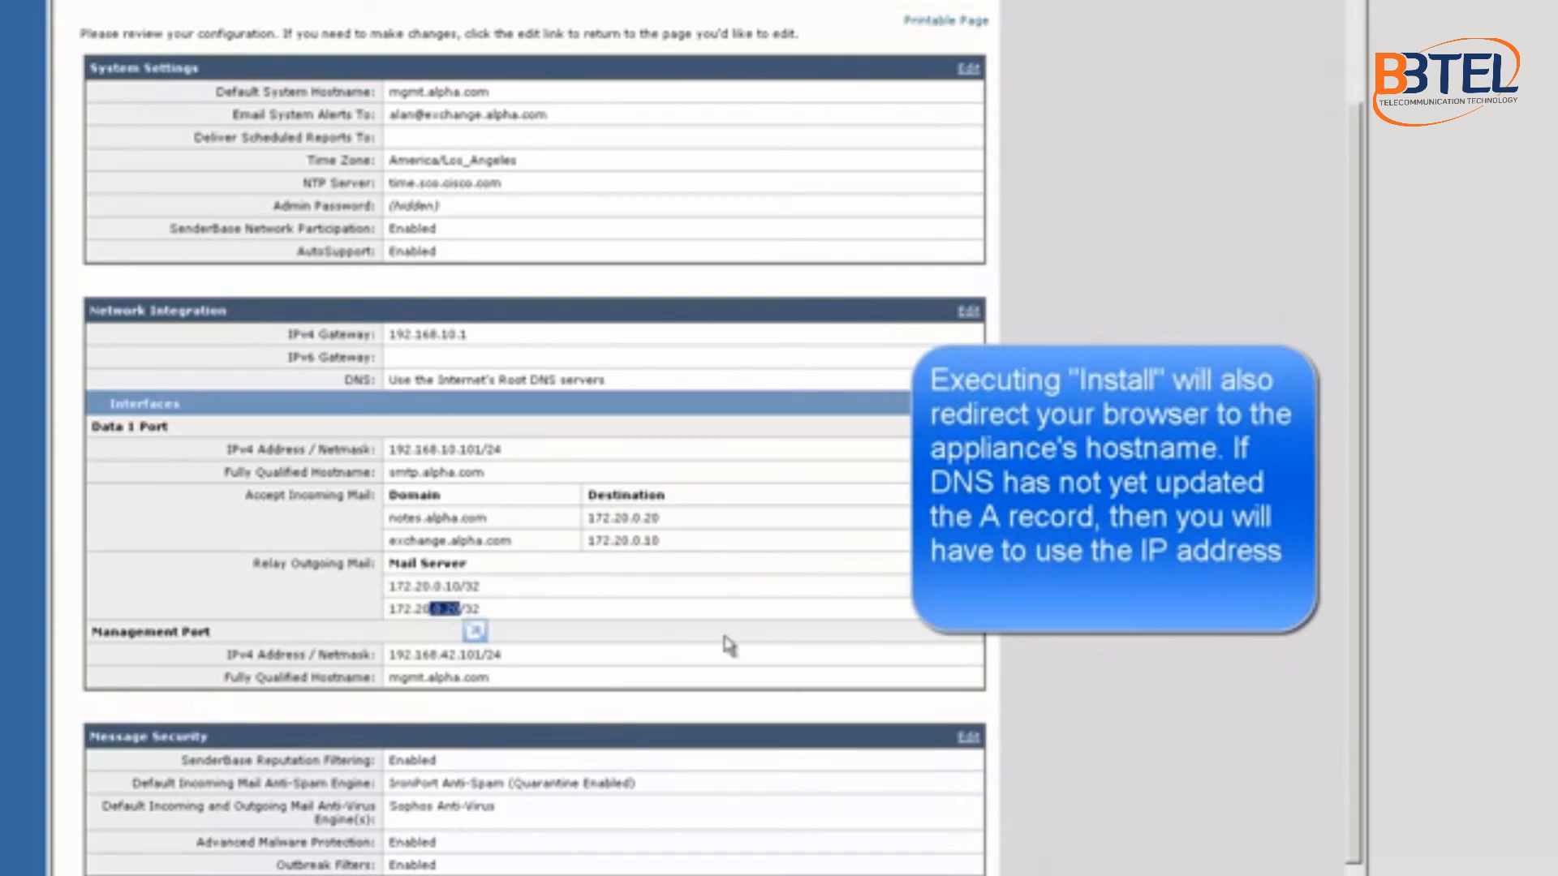
scroll(729, 645, "down", 1)
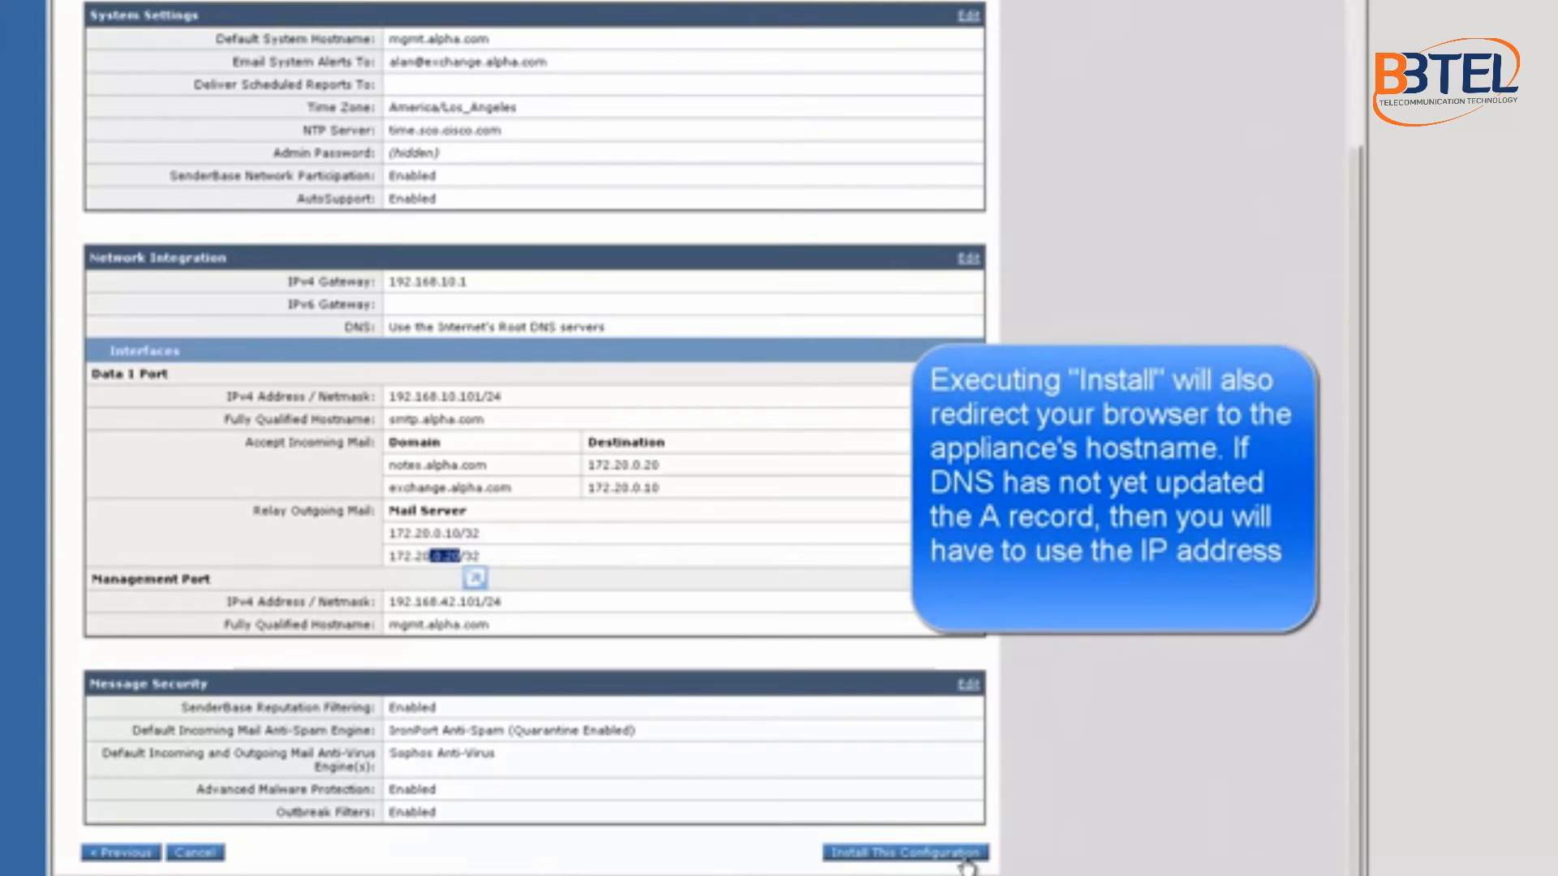
Step: Install the reviewed configuration and continue past the certificate warning
left_click(965, 854)
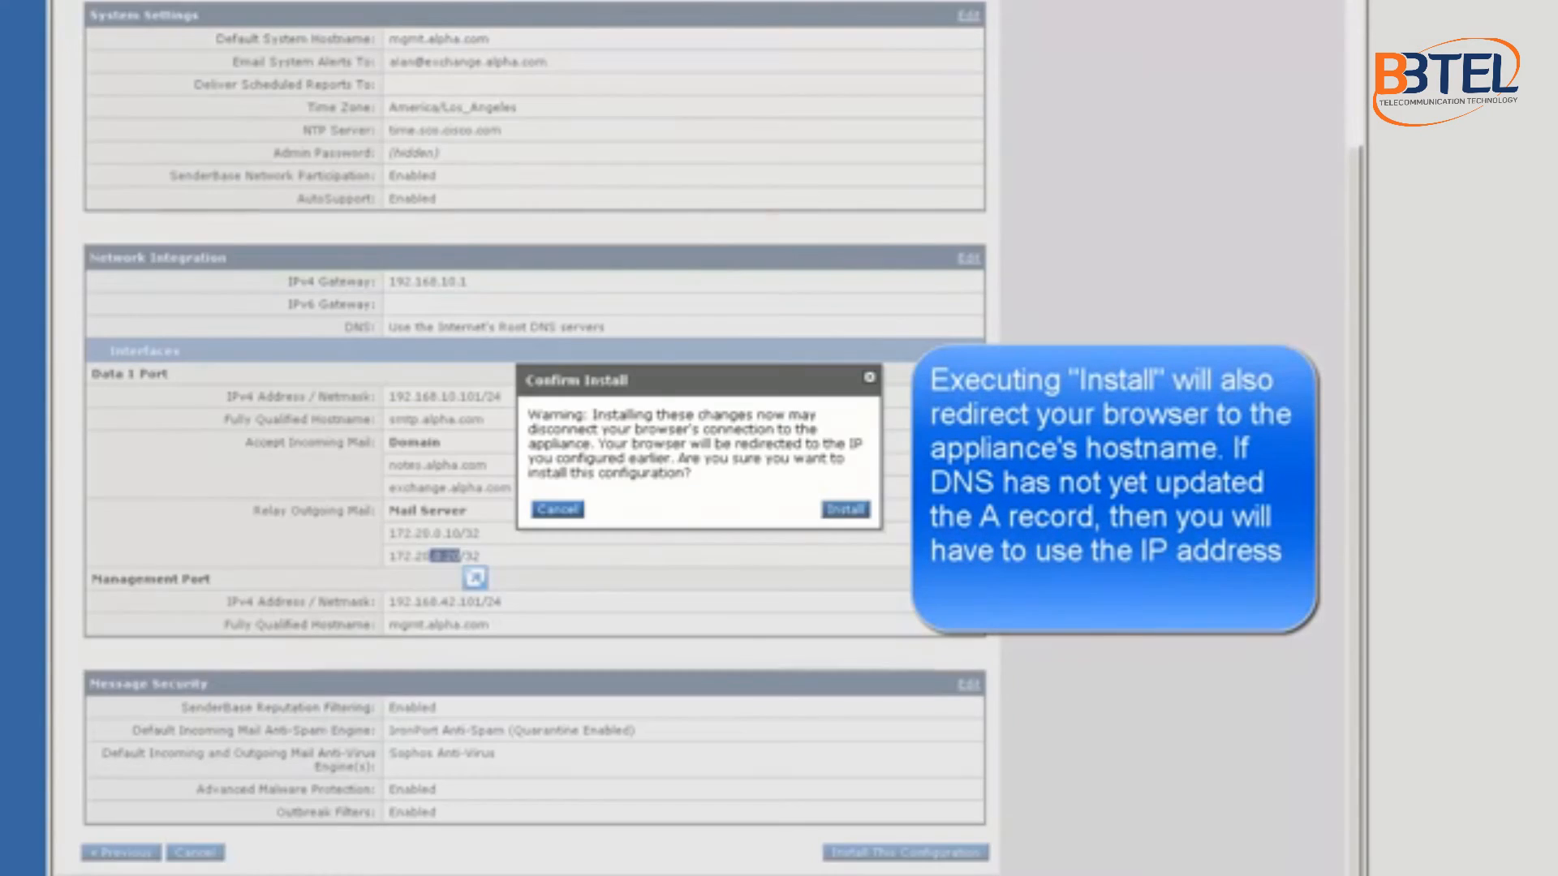
left_click(846, 510)
left_click(329, 256)
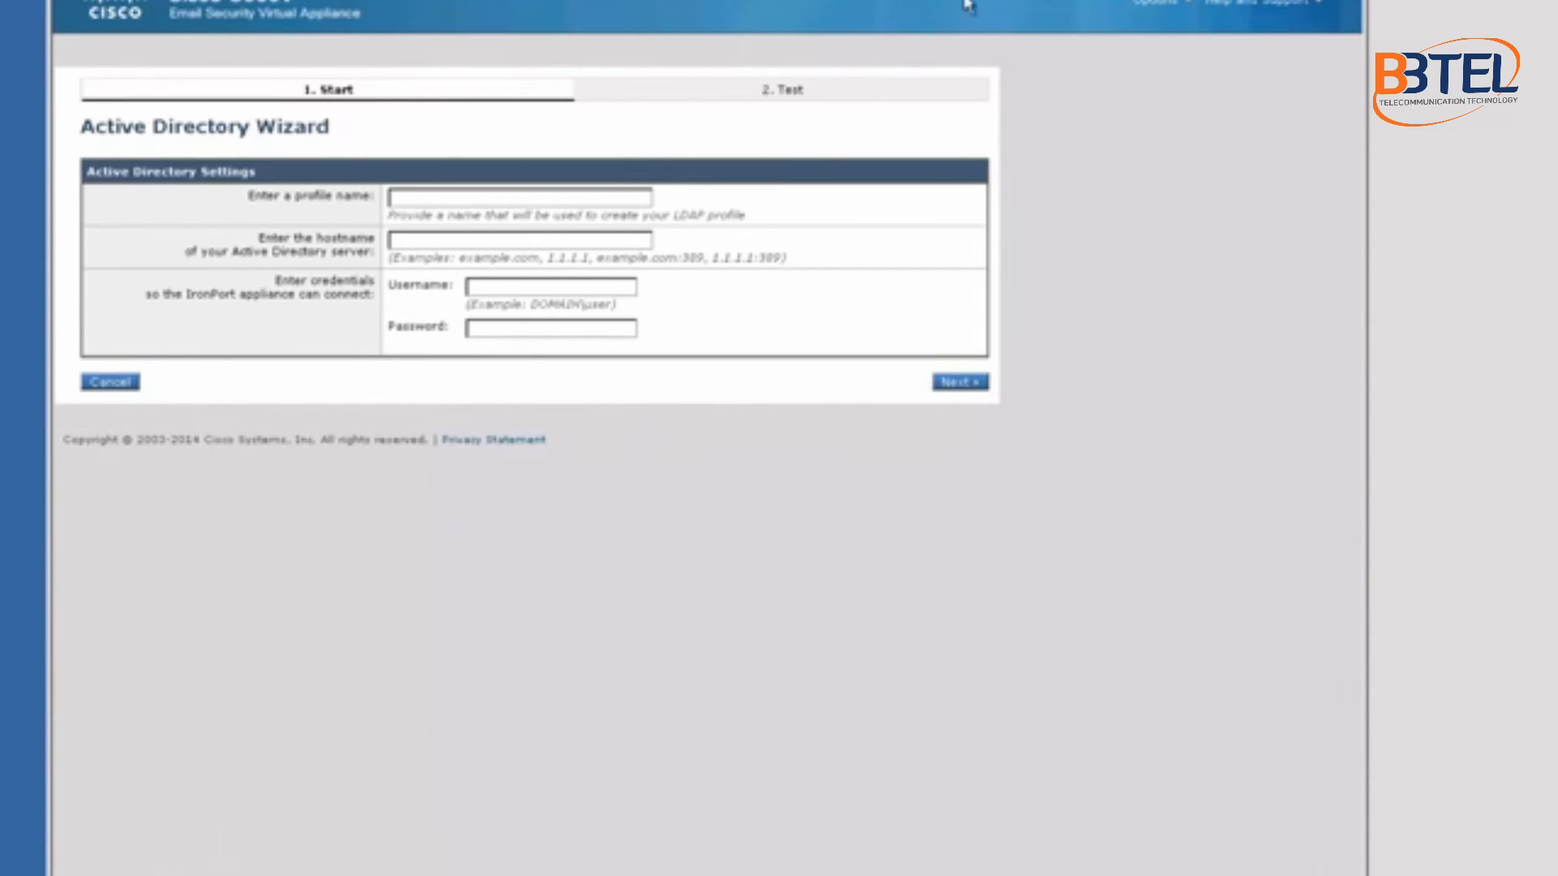
Step: Skip the Active Directory wizard and show Monitor > Overview, with System Status Online
left_click(516, 197)
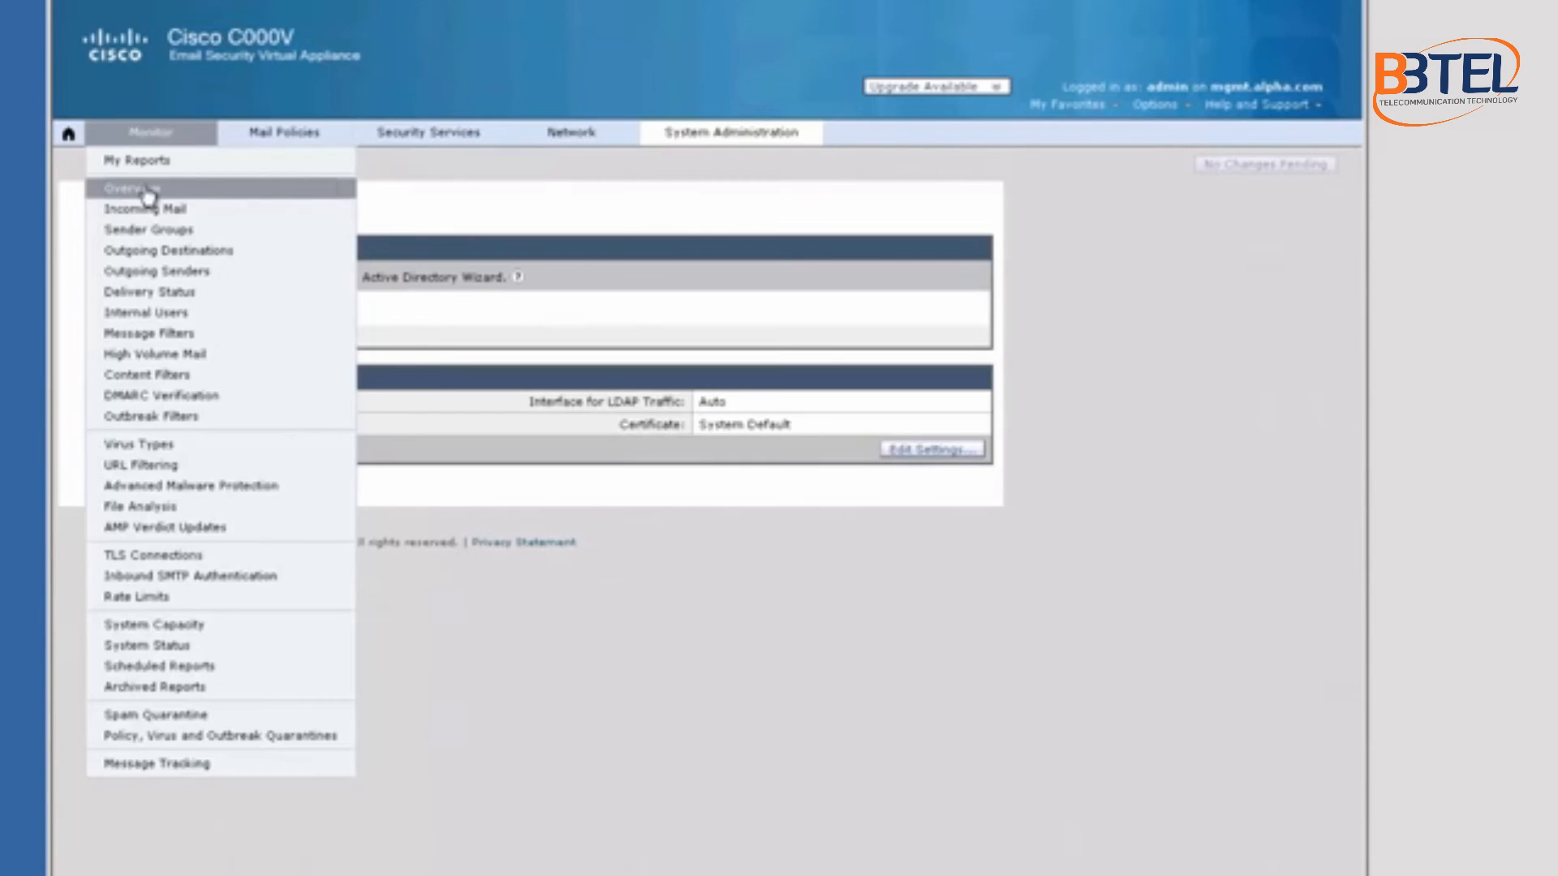
left_click(130, 188)
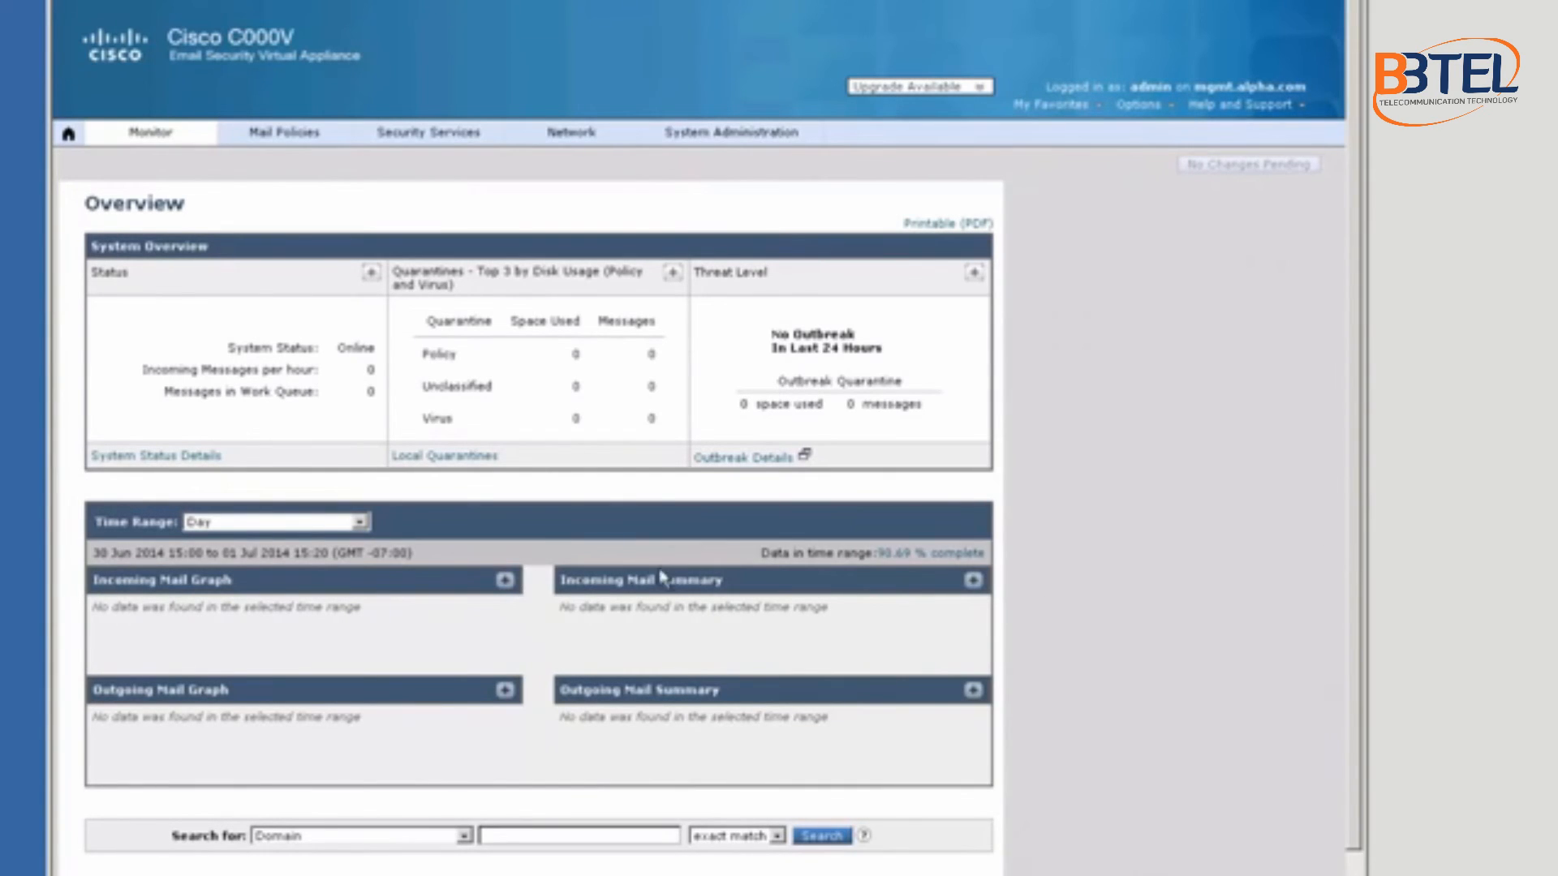
Step: View Network > IP Interfaces, then advance to the Ports and Protocols slide (TCP 25, 80, 443, UDP 123)
left_click(570, 137)
left_click(568, 156)
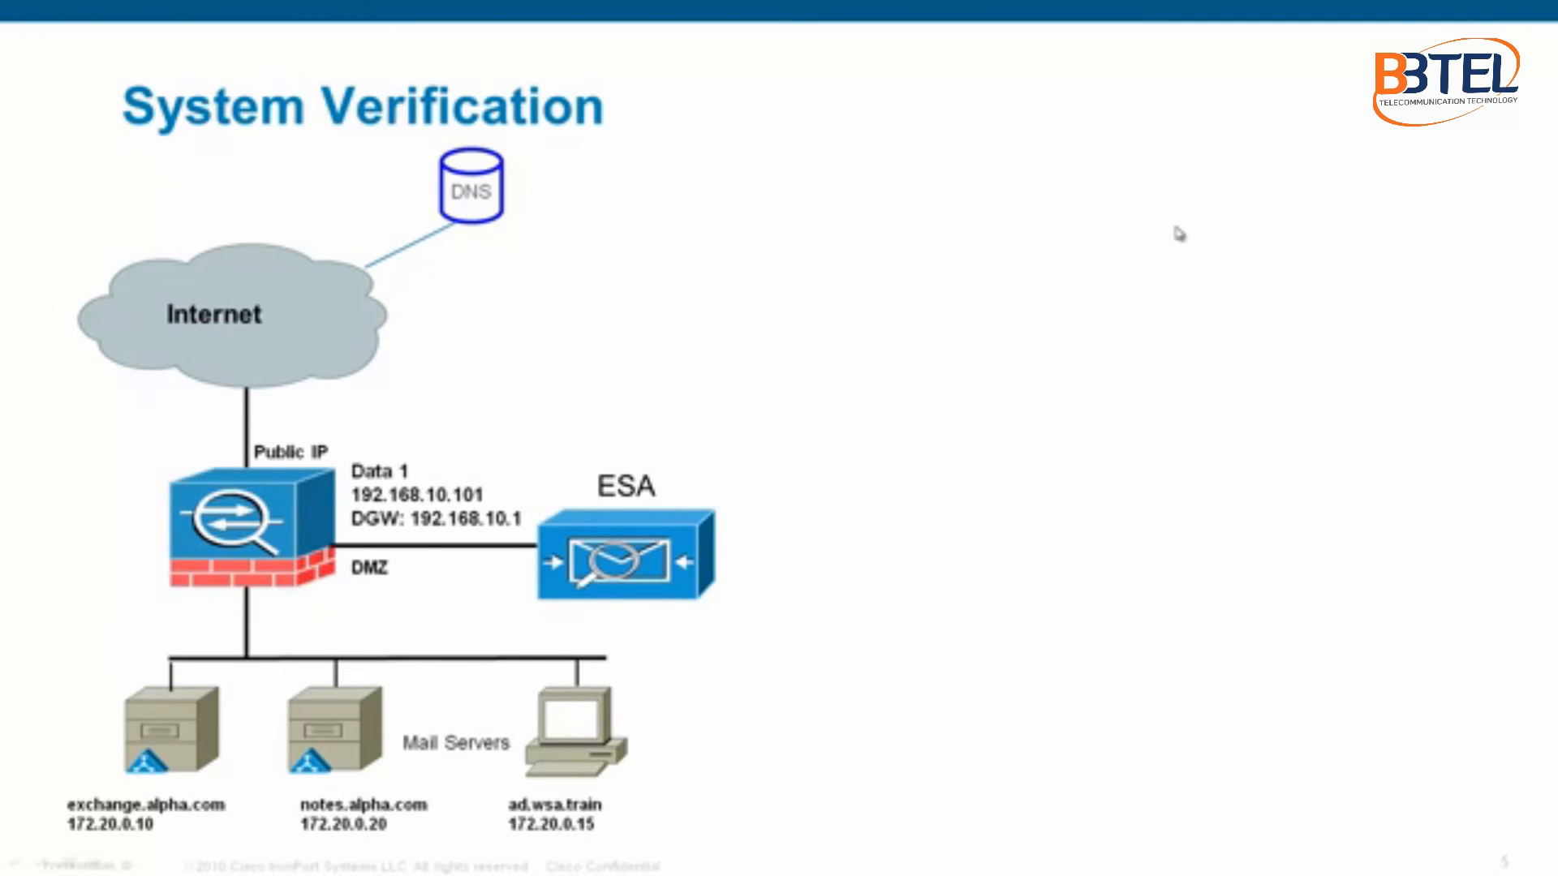
left_click(1062, 341)
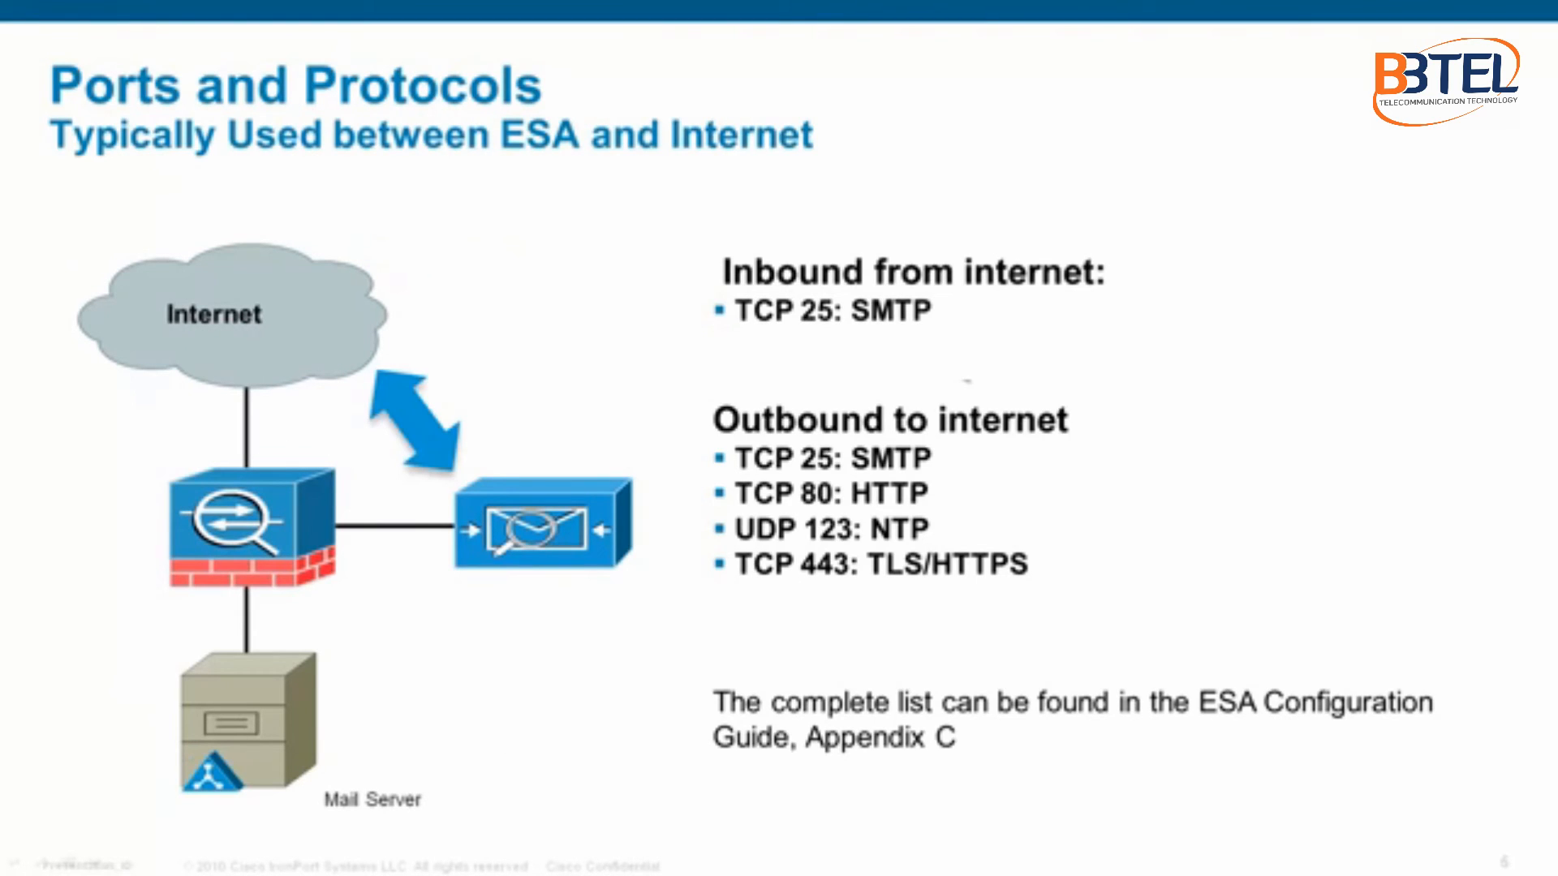
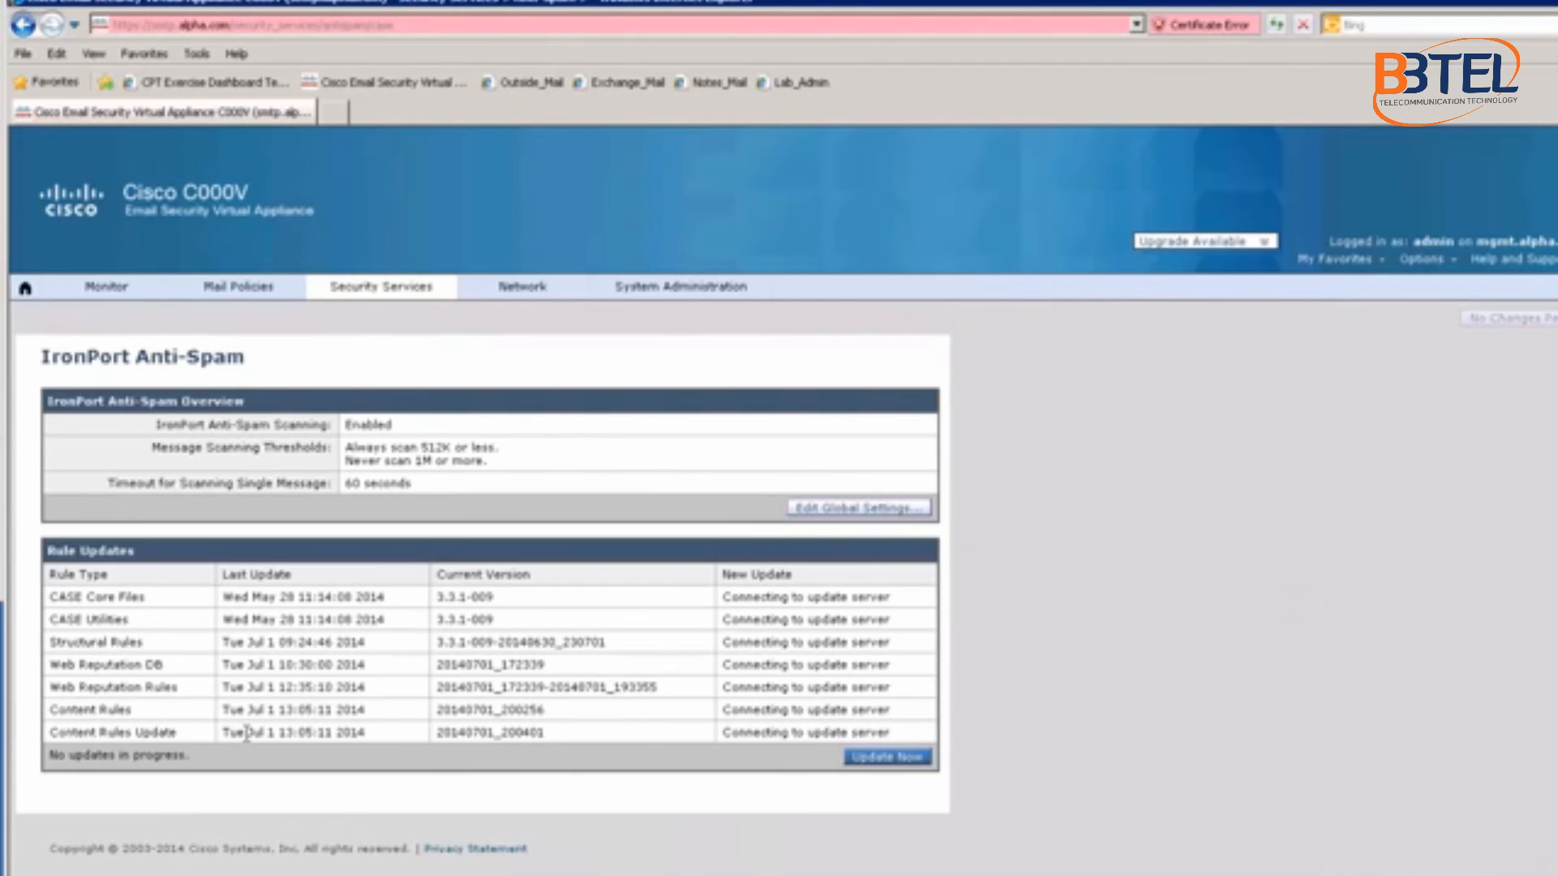
Step: Check the Content Rules Update version and CASE Utilities rule, then bring up the Security Services menu
left_click_drag(271, 734, 385, 740)
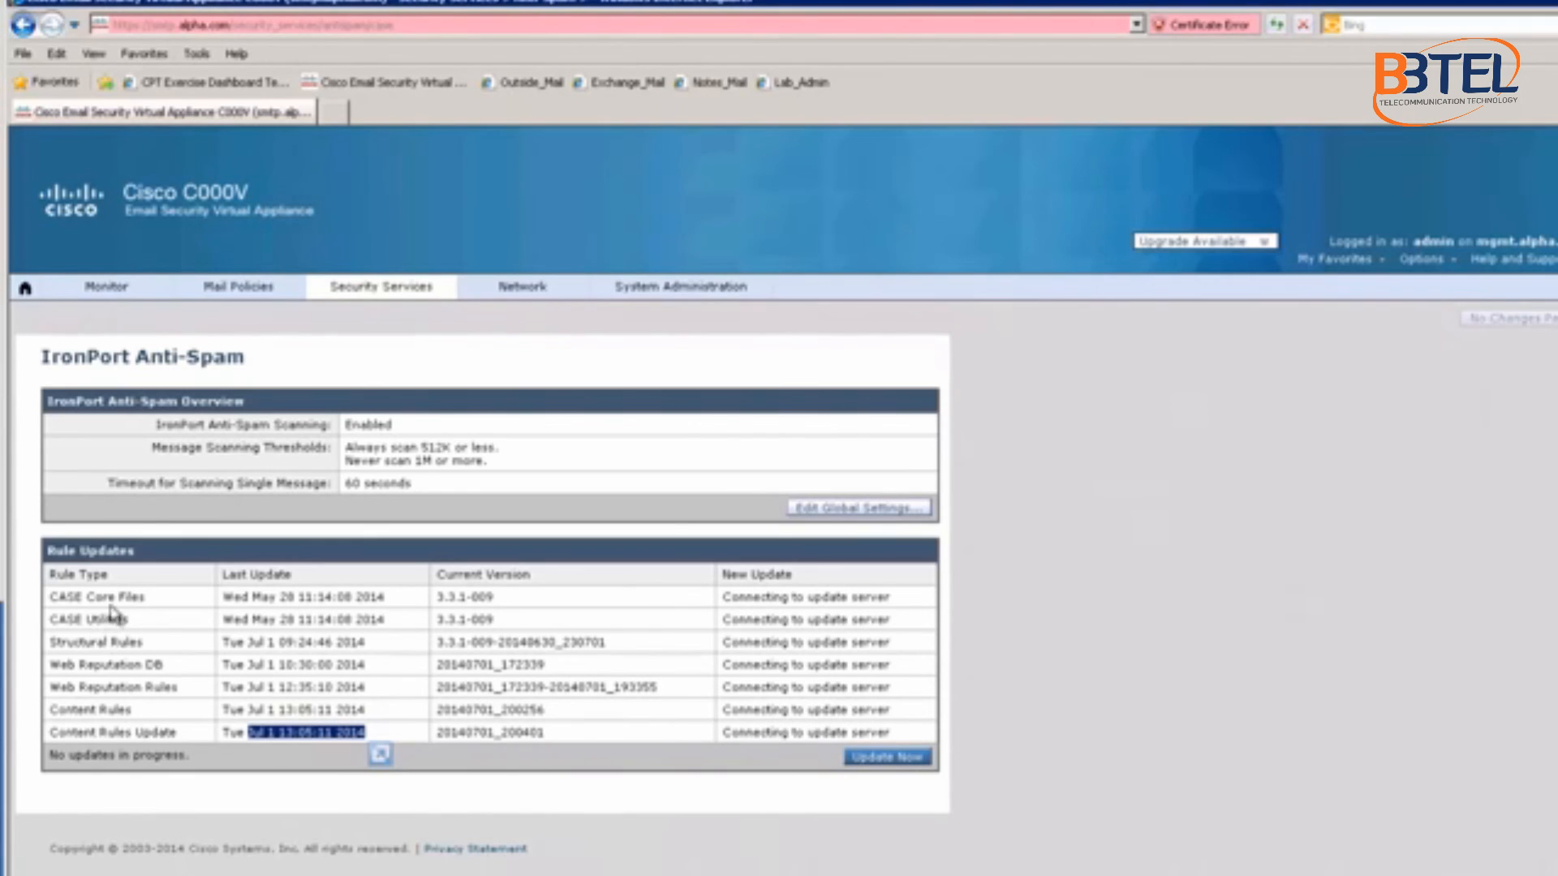
left_click_drag(132, 619, 109, 574)
left_click(89, 574)
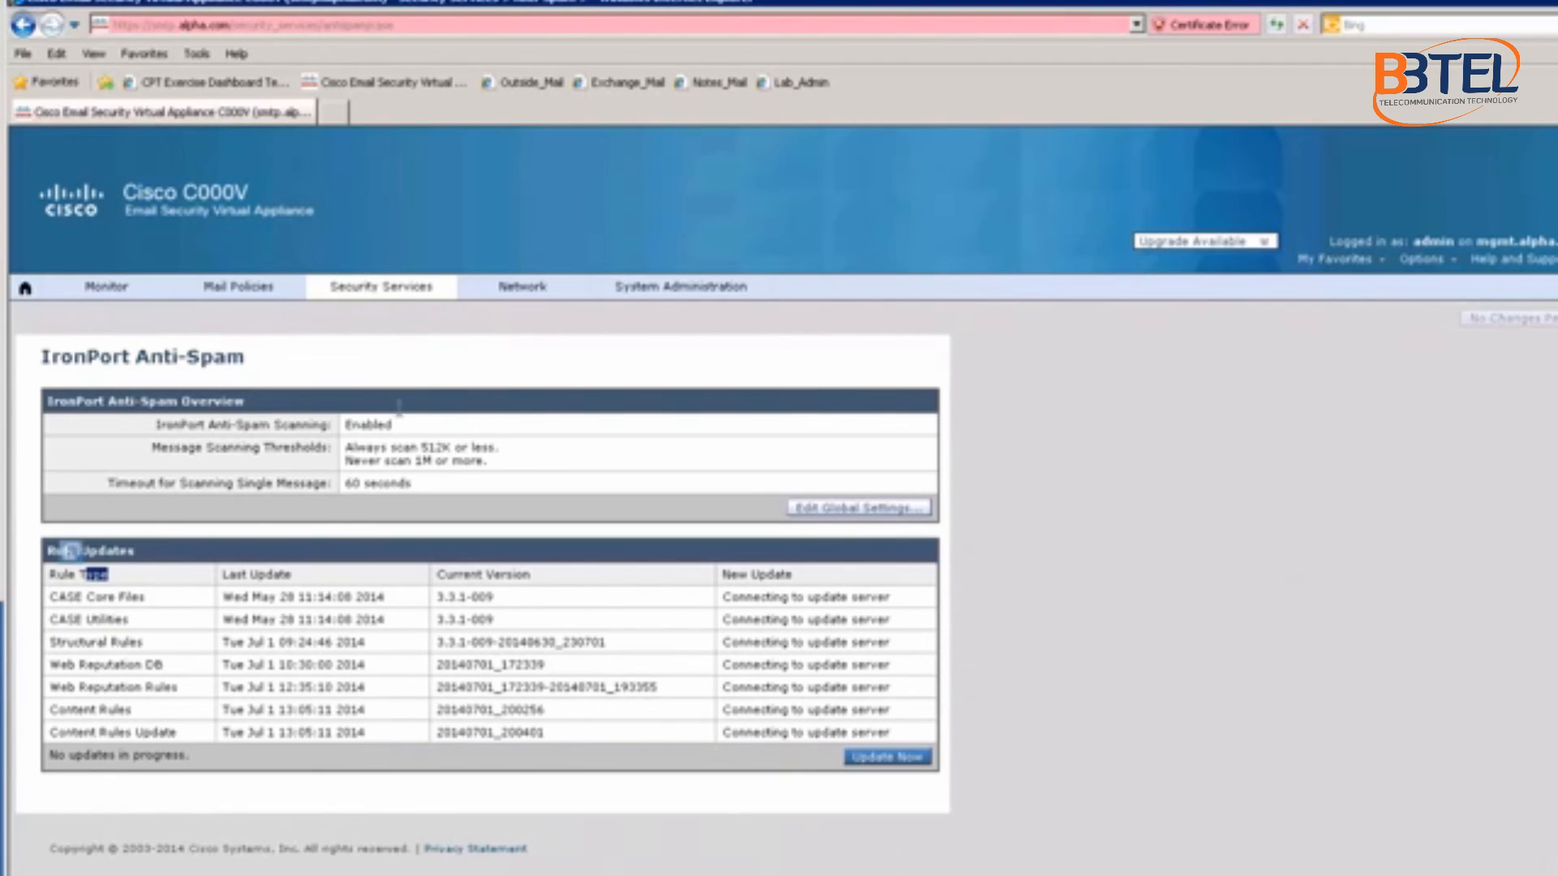
left_click(442, 302)
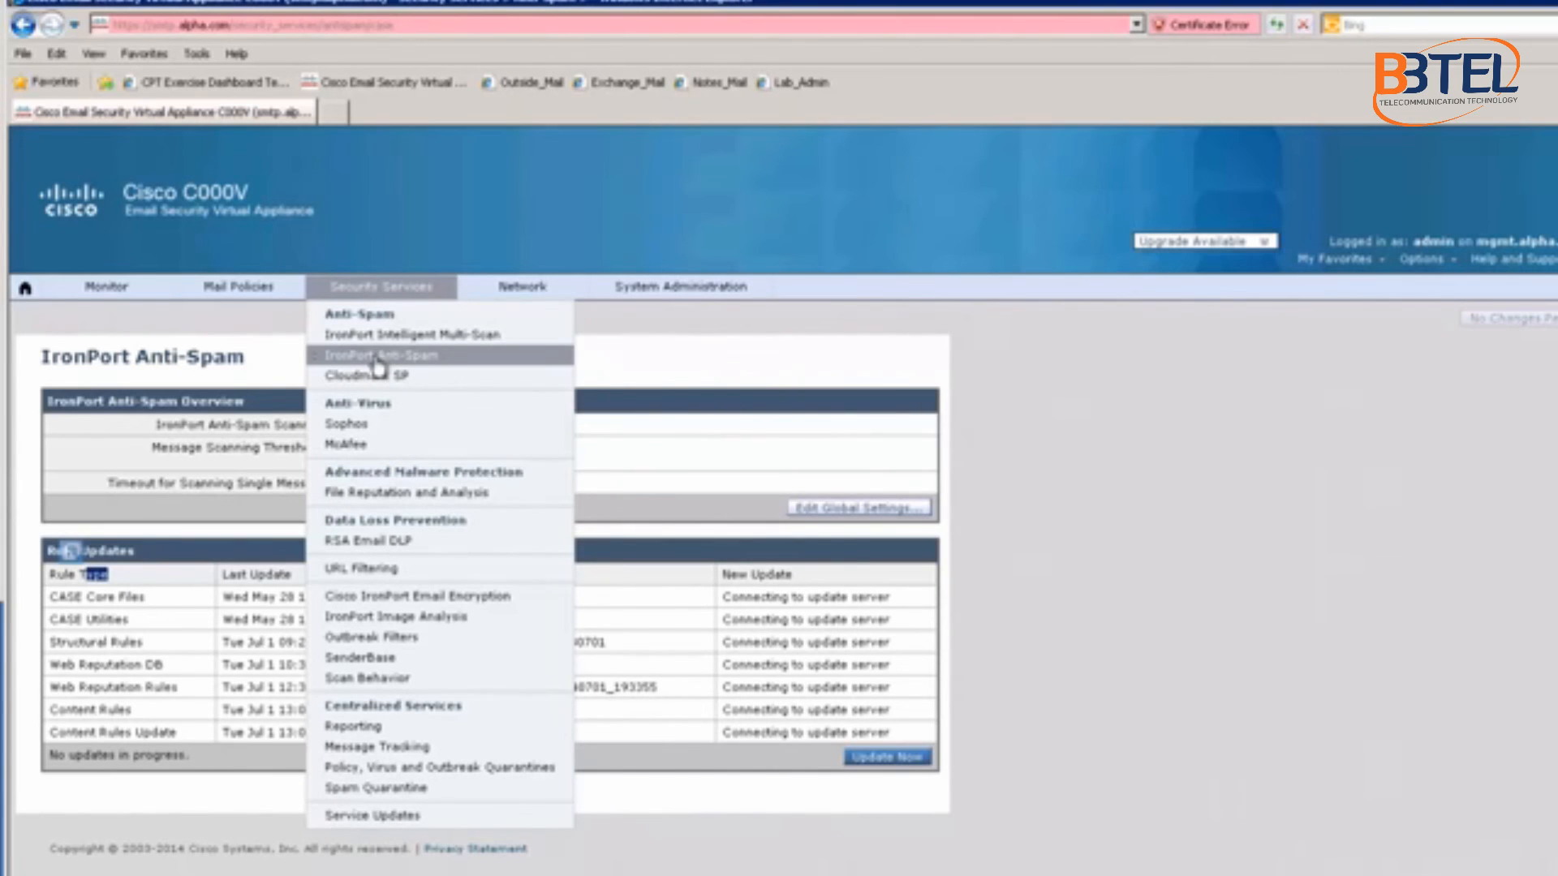
left_click(354, 425)
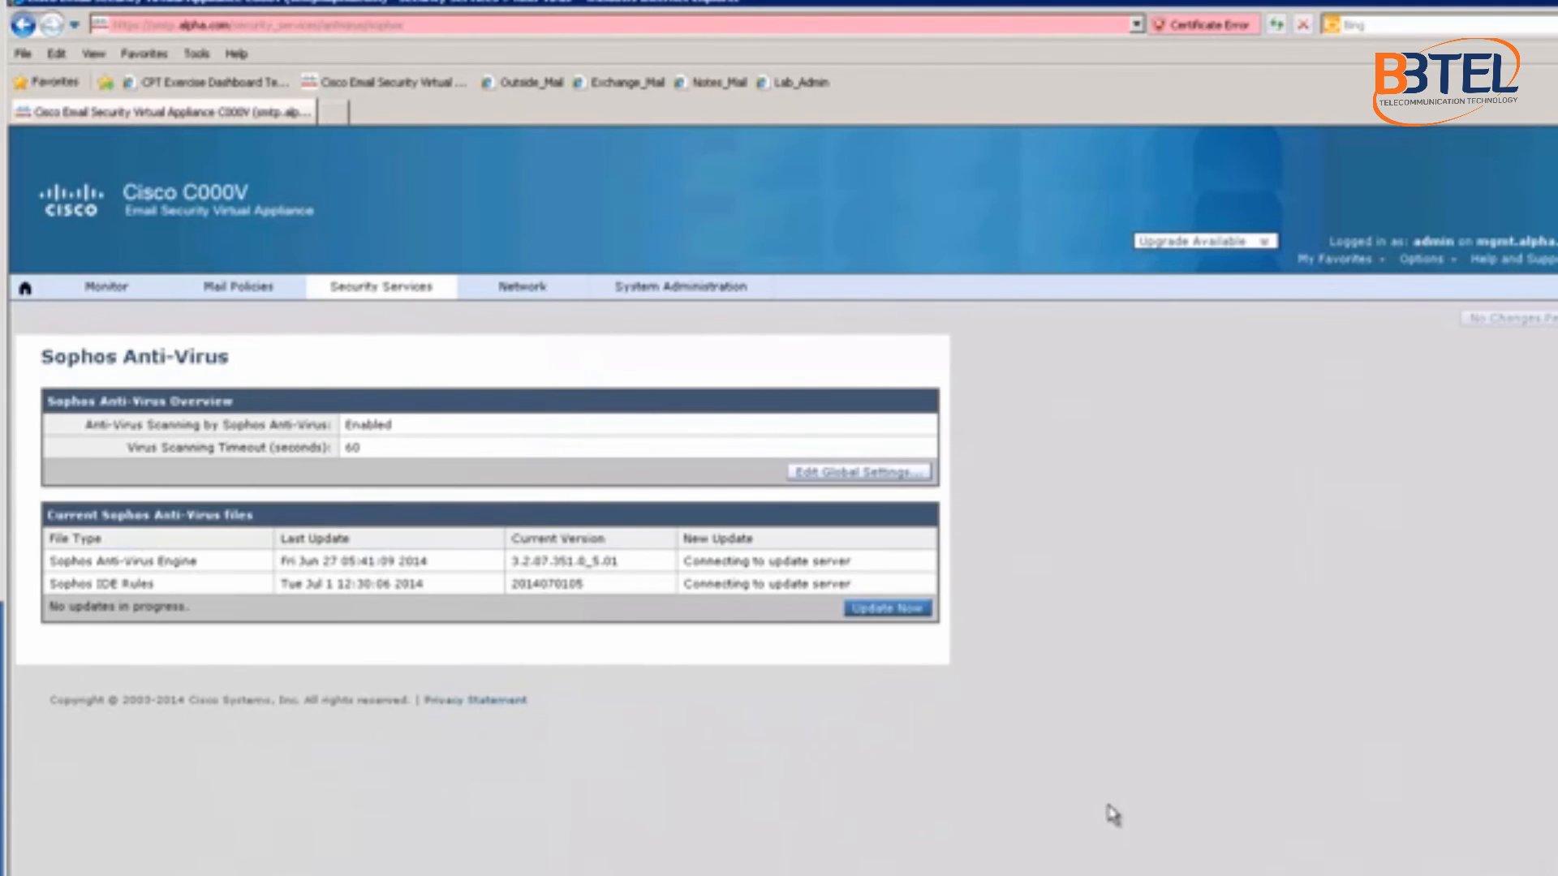
left_click(905, 610)
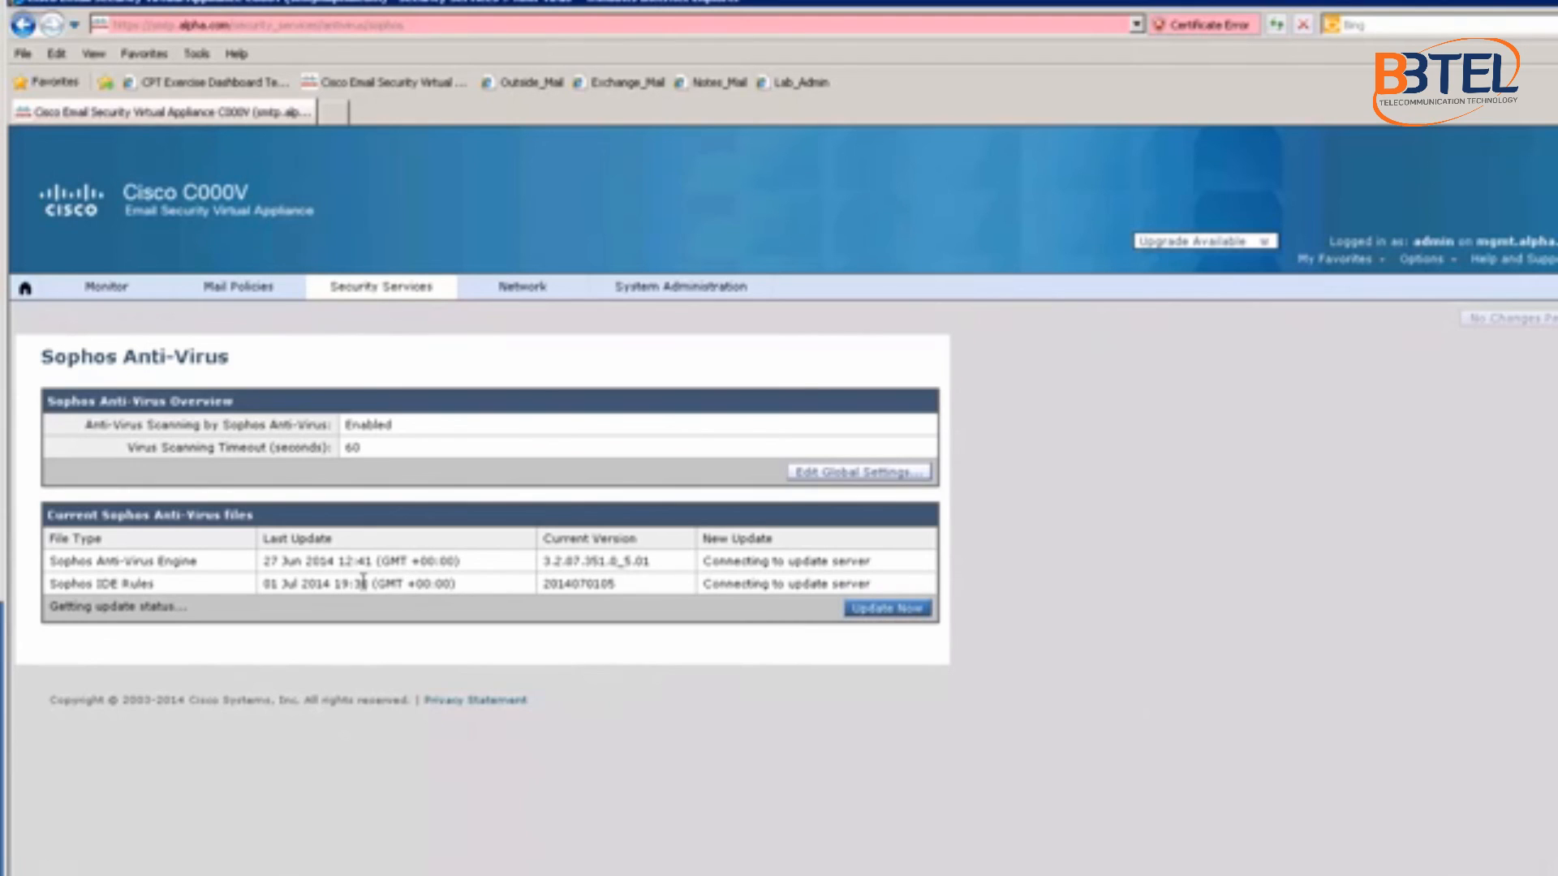
left_click_drag(297, 584, 382, 597)
left_click_drag(264, 584, 311, 595)
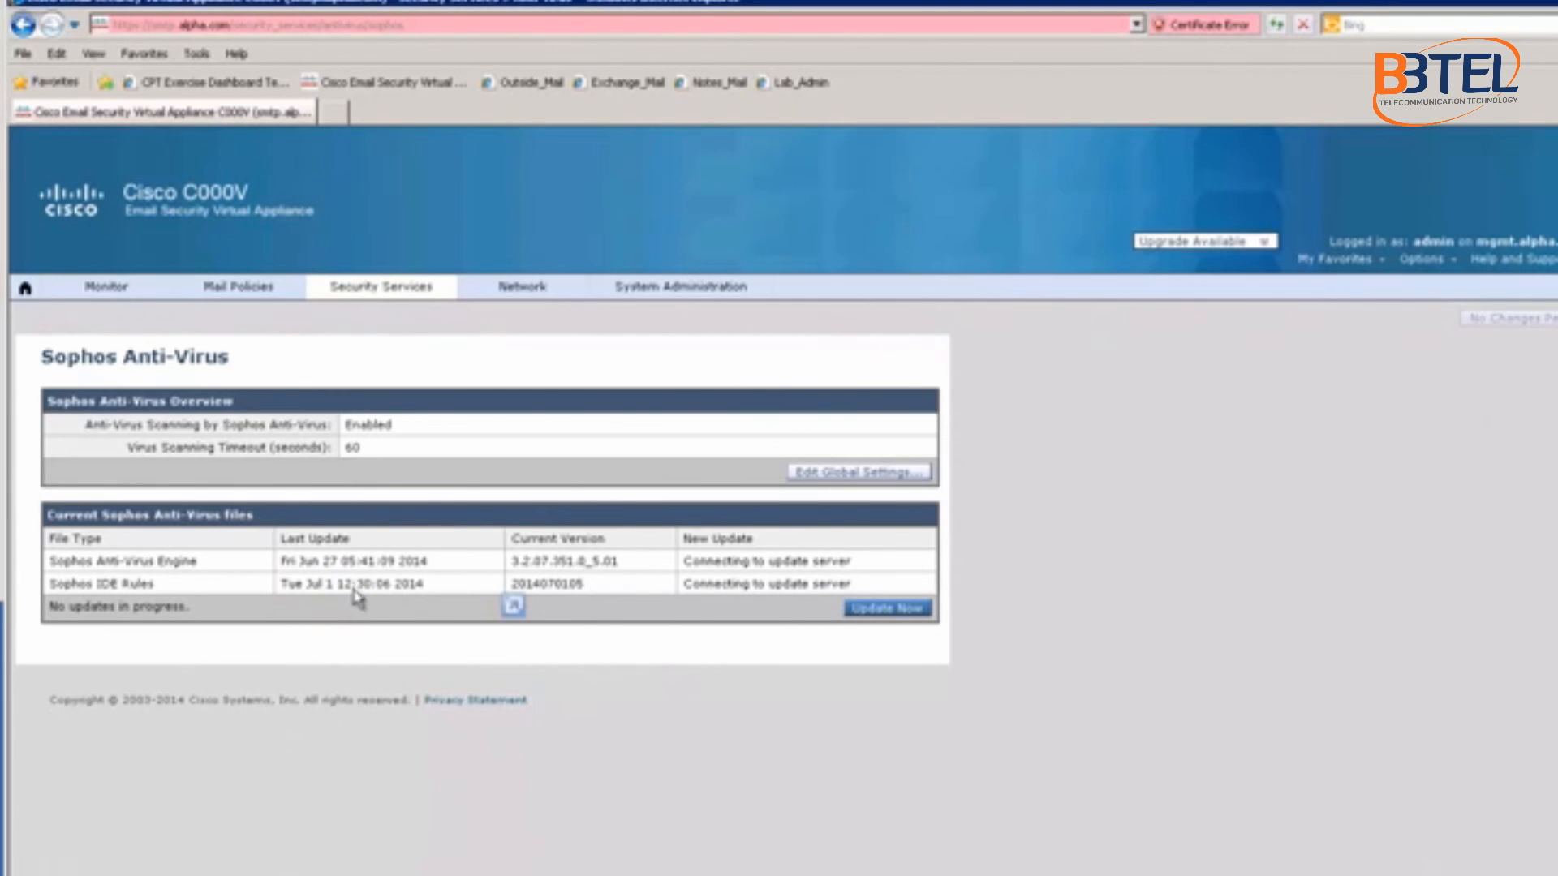
mouse_move(447, 302)
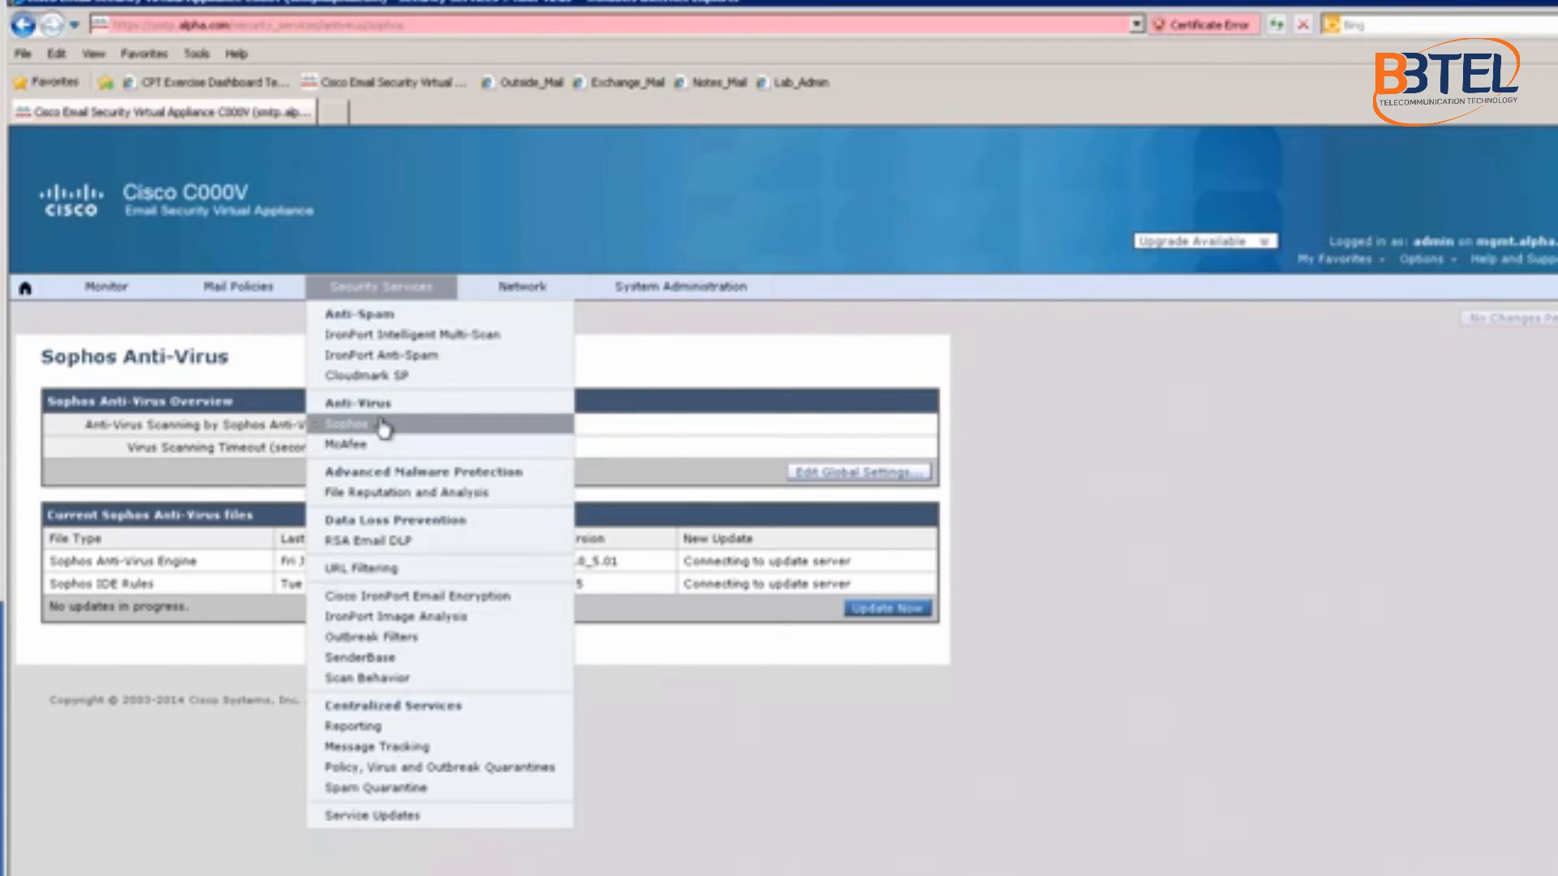
Step: Edit the File Reputation and Analysis global settings with the Advanced cloud options expanded
left_click(376, 499)
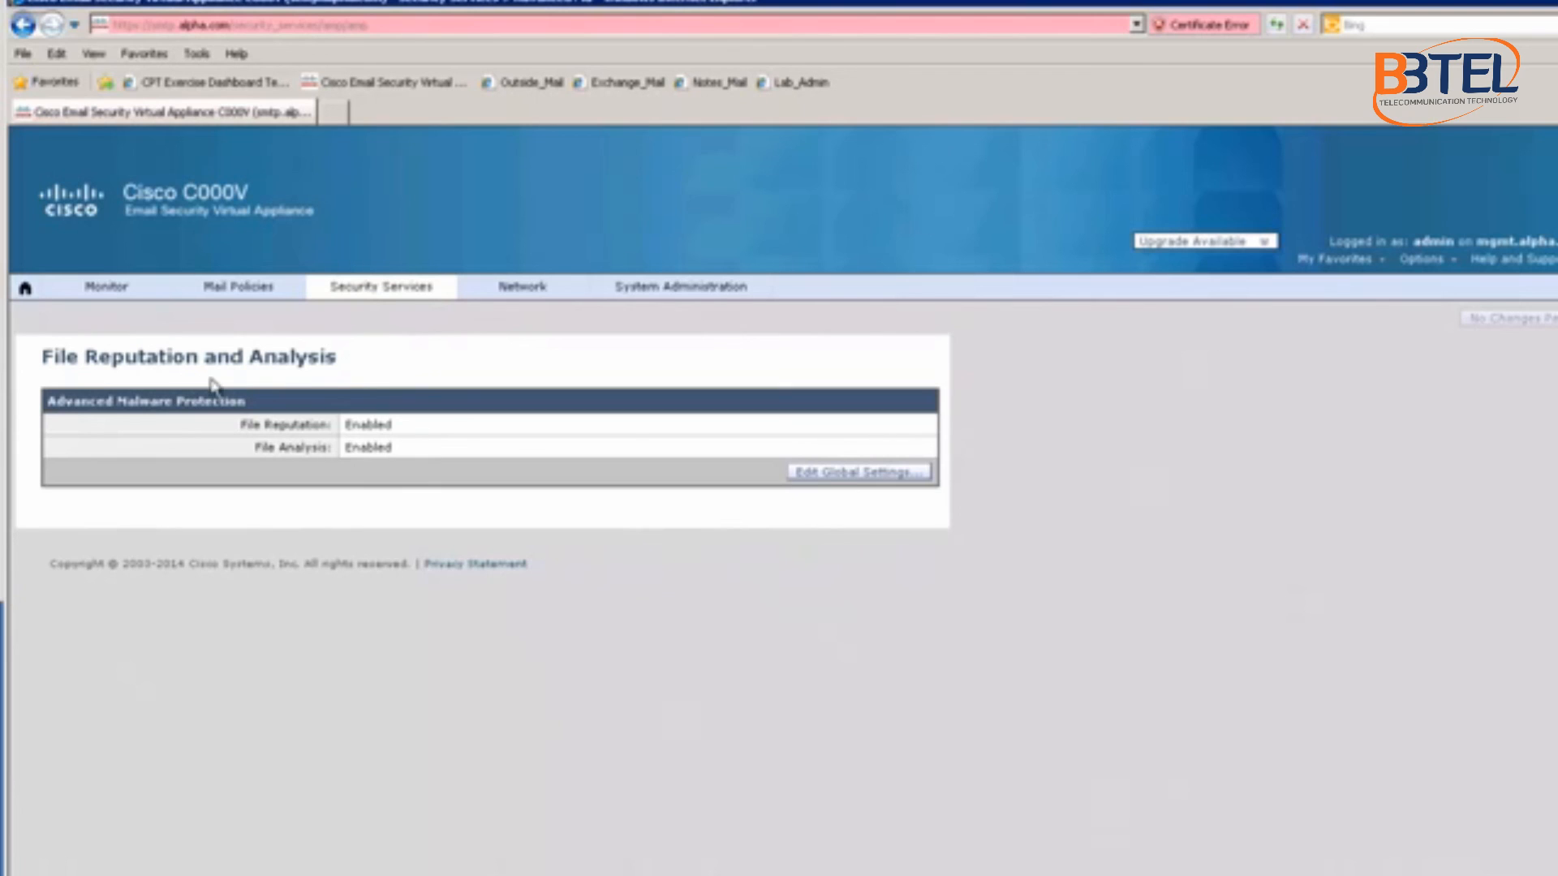
left_click(852, 473)
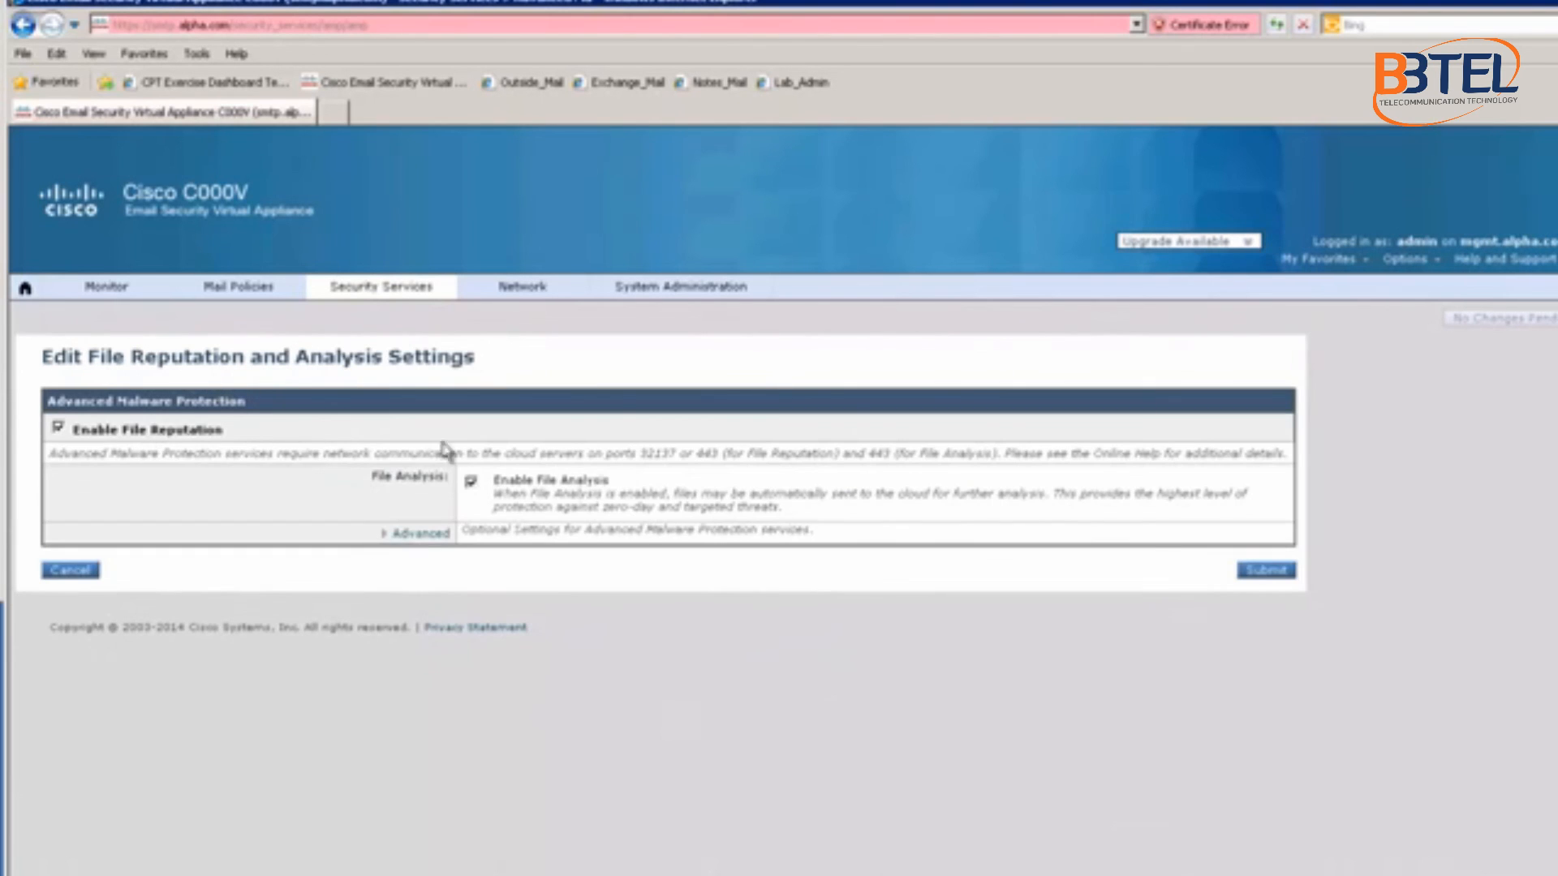
left_click(436, 536)
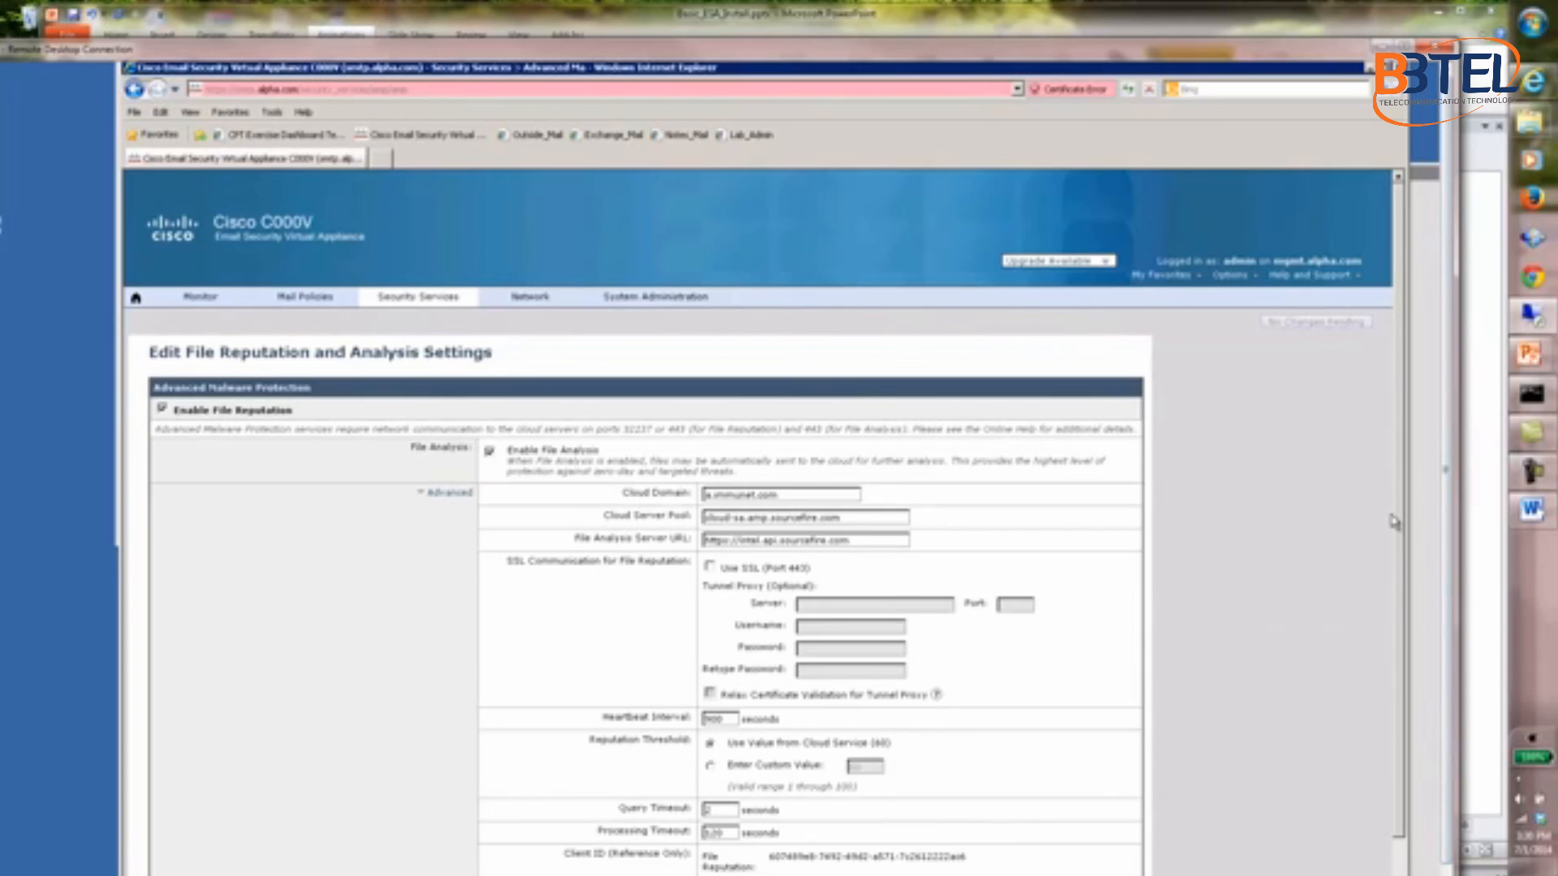
scroll(1394, 521, "down", 2)
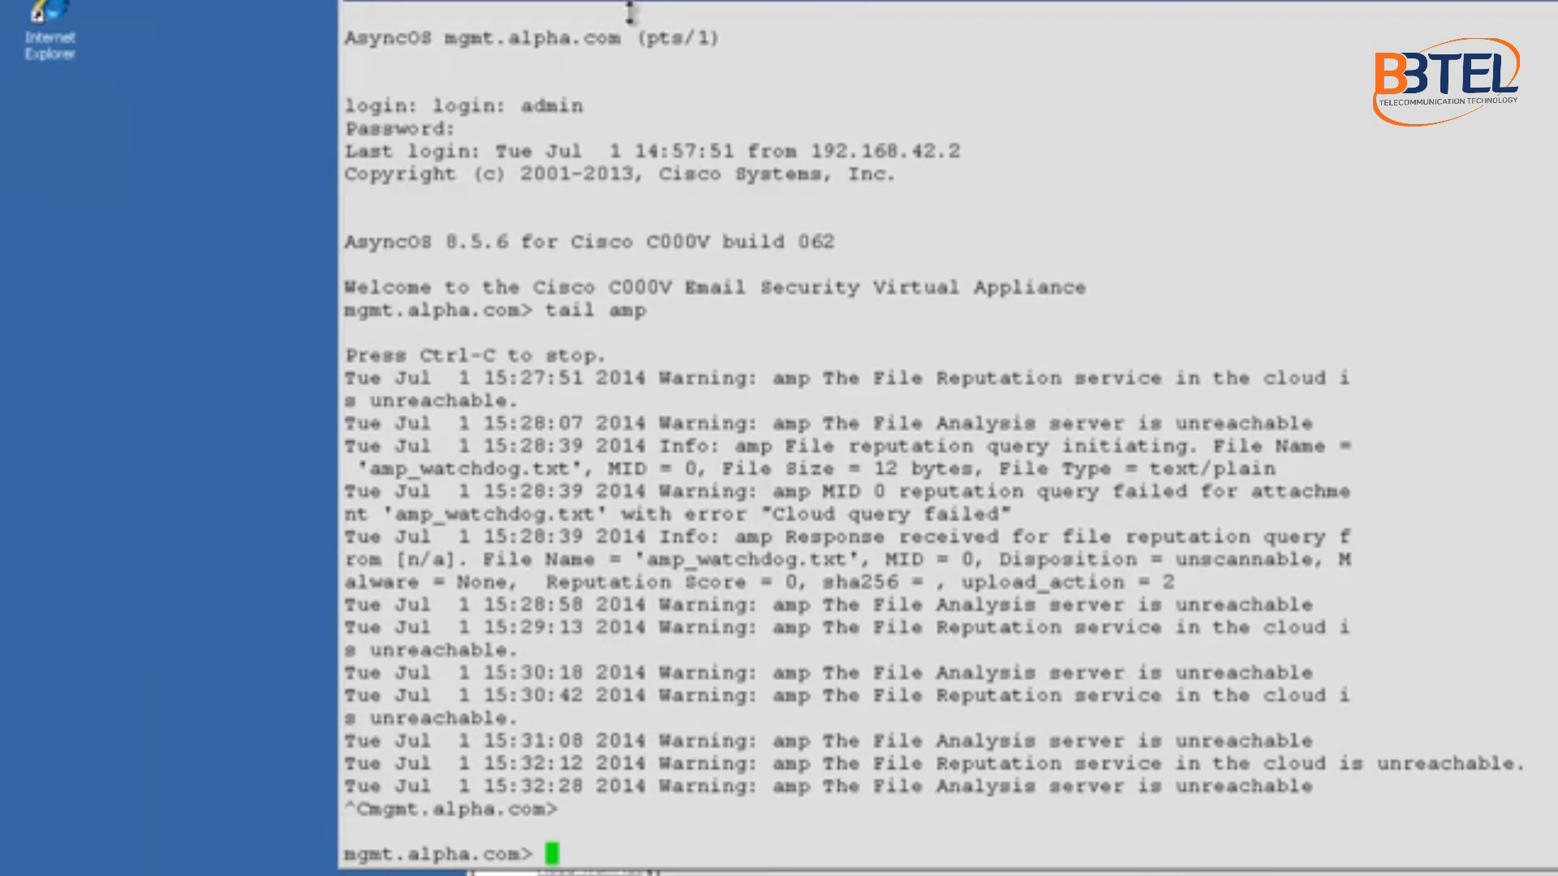
Step: Run 'tail mail_logs' at the mgmt.alpha.com prompt, then narrow the terminal and bring the browser forward
left_click_drag(629, 7, 629, 4)
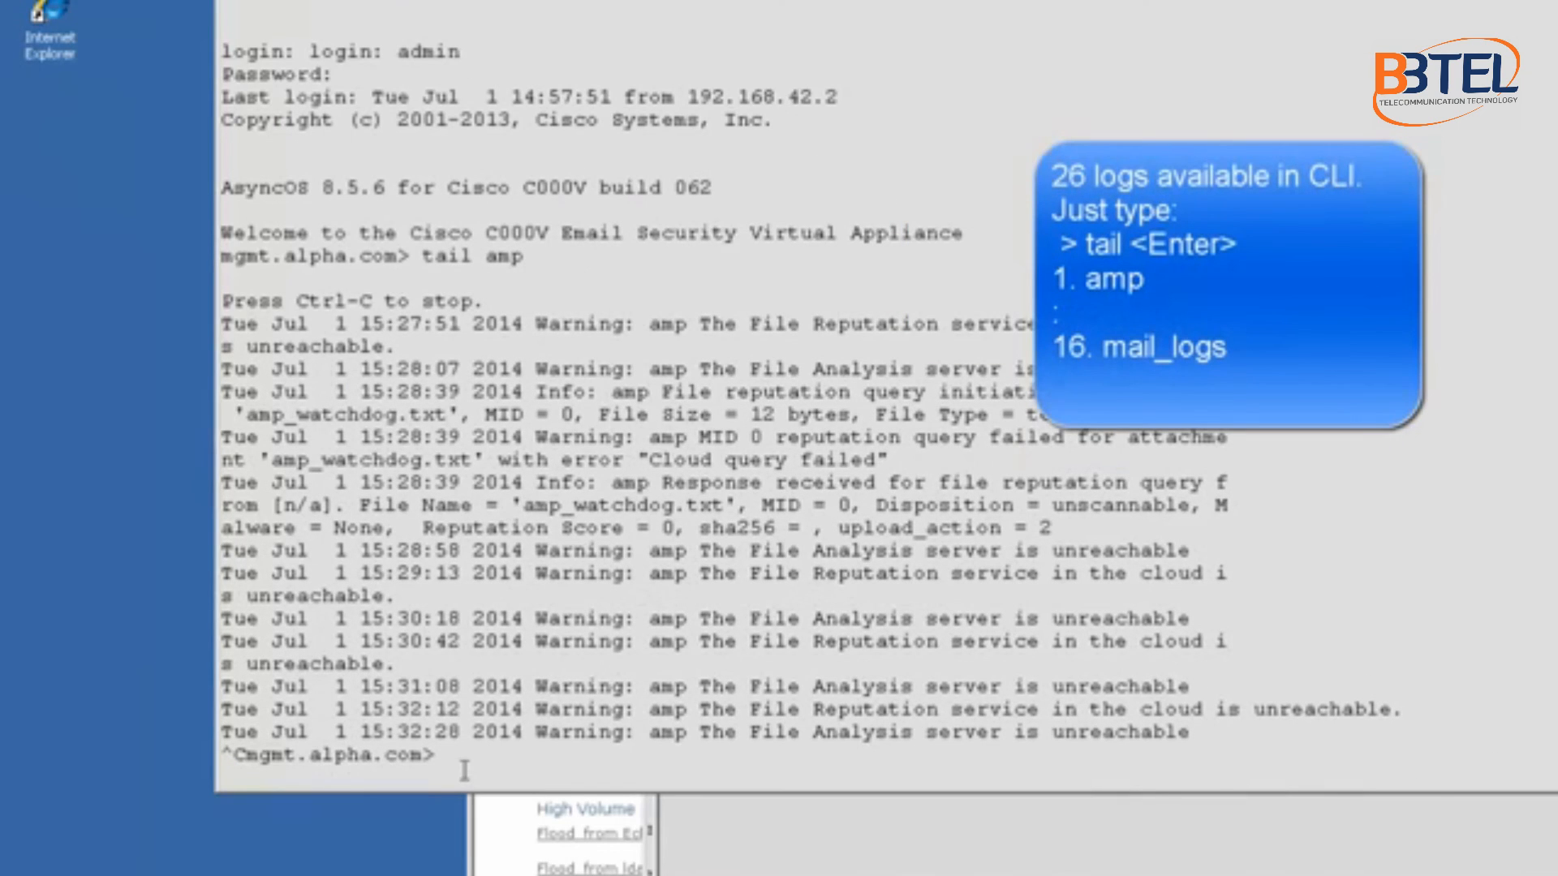
key("Return")
type("ta")
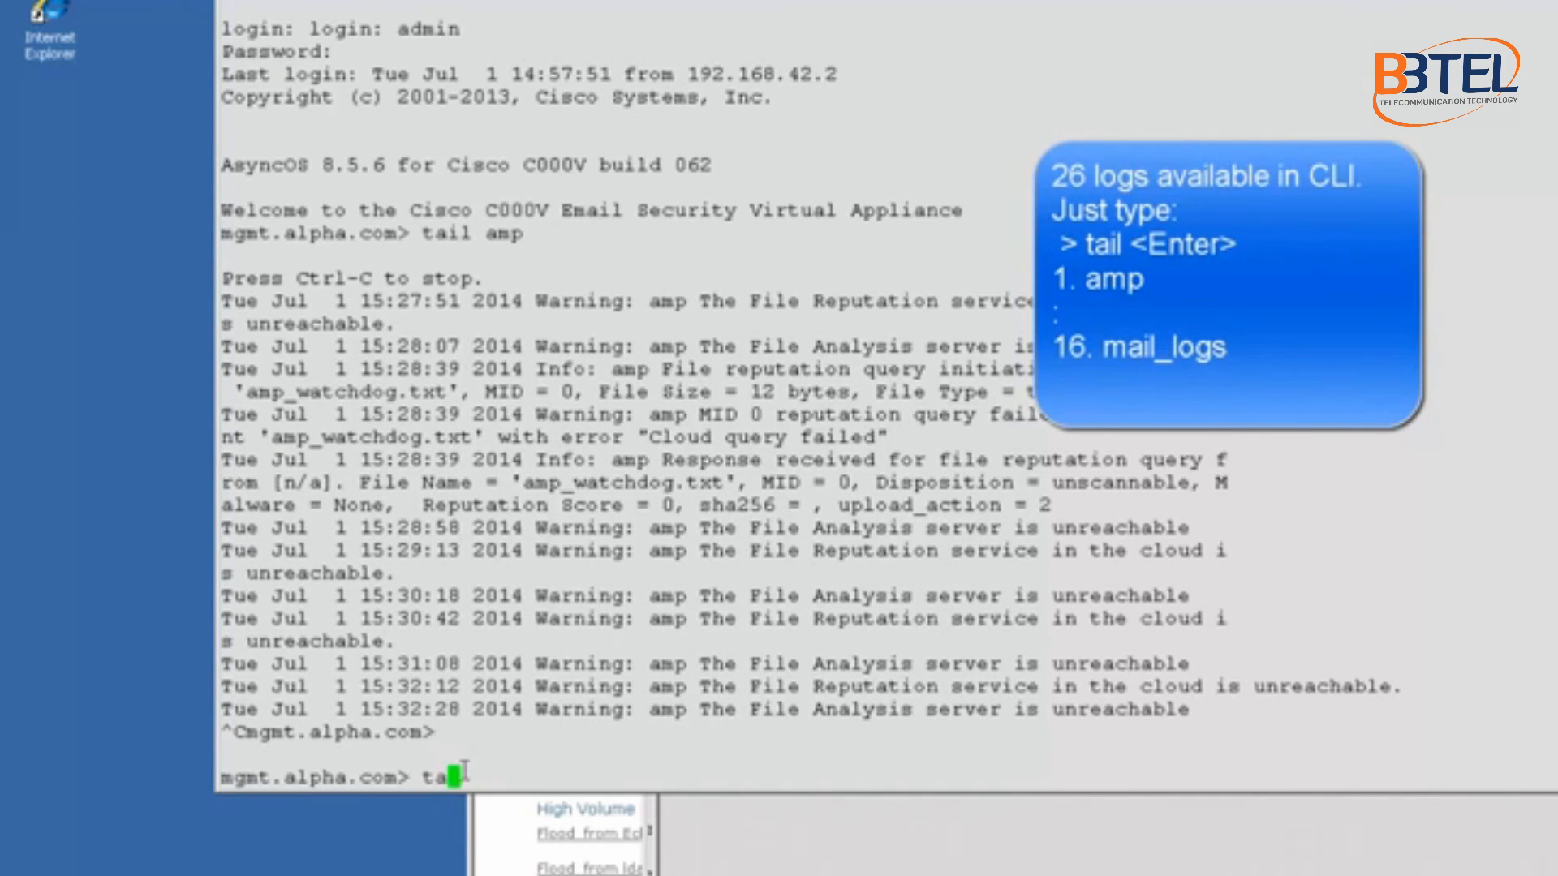
type("il mail")
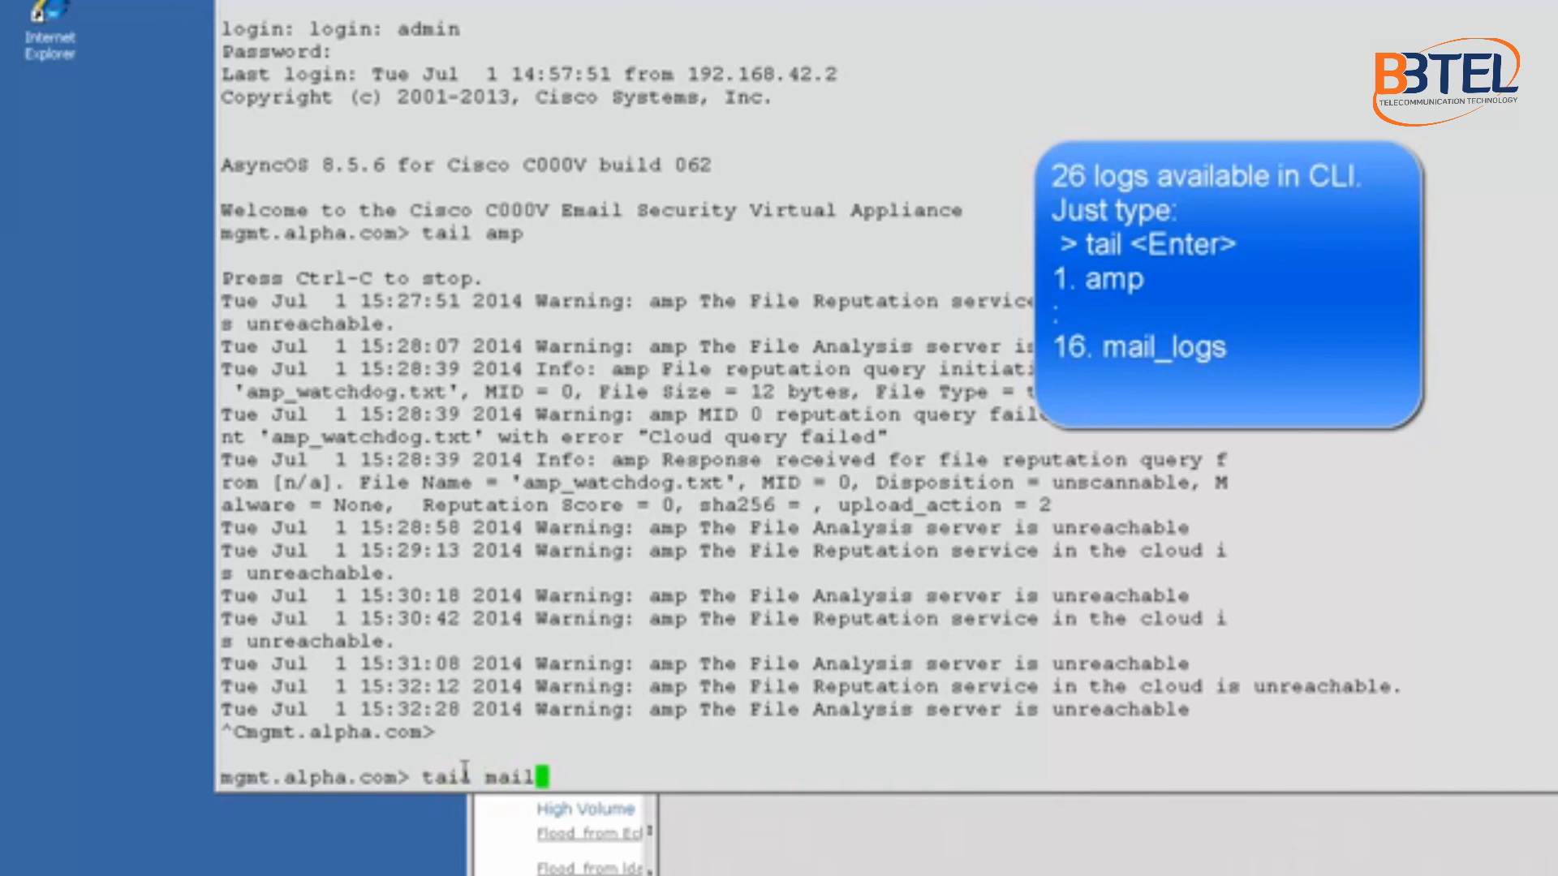
type("_logs")
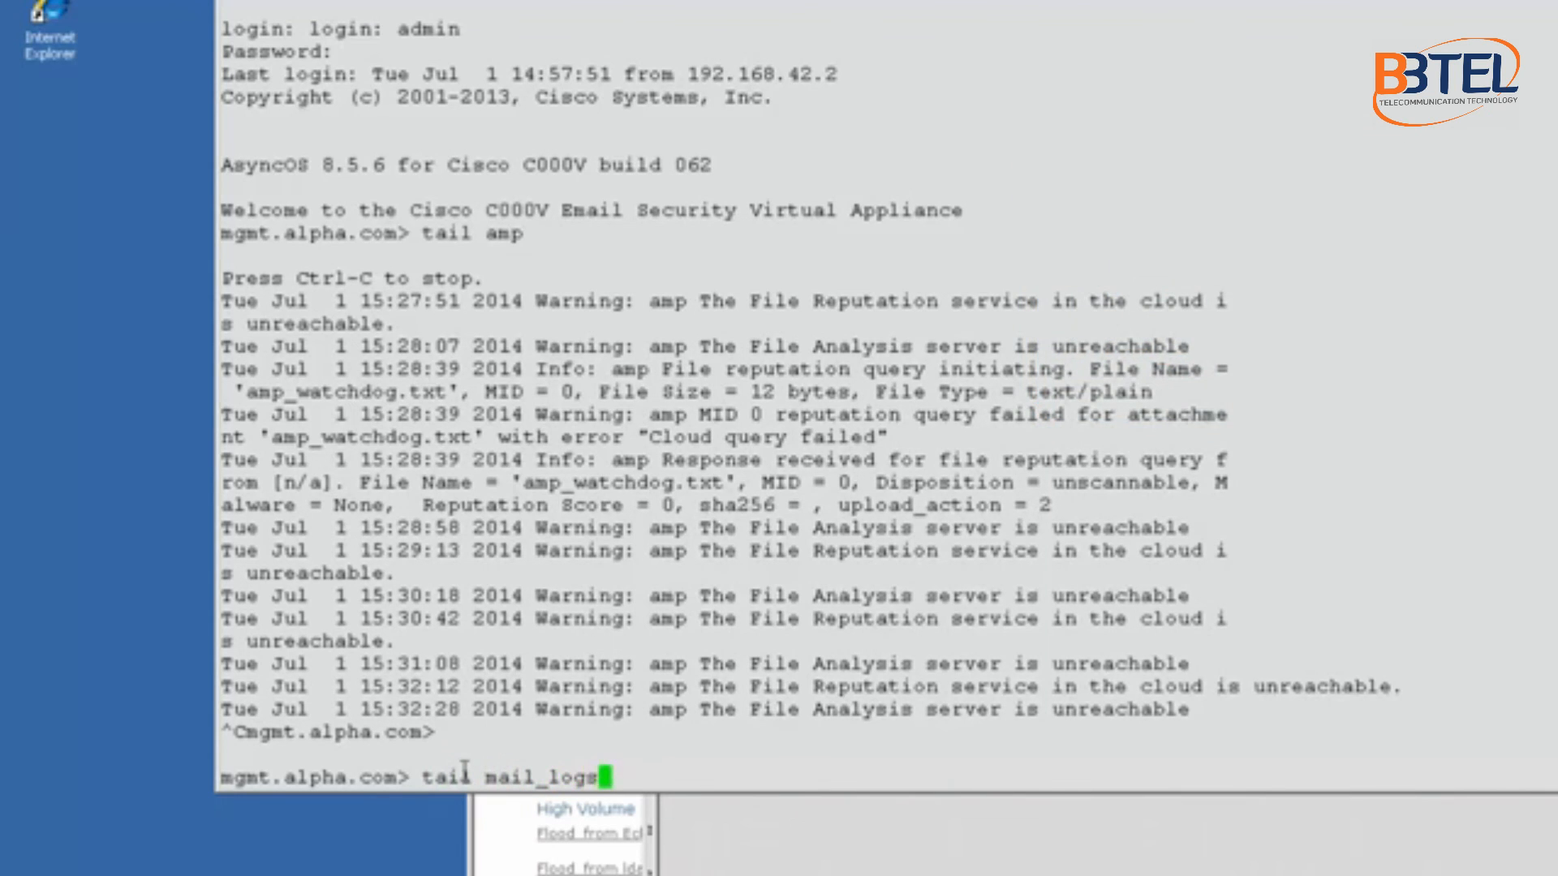
key("Return")
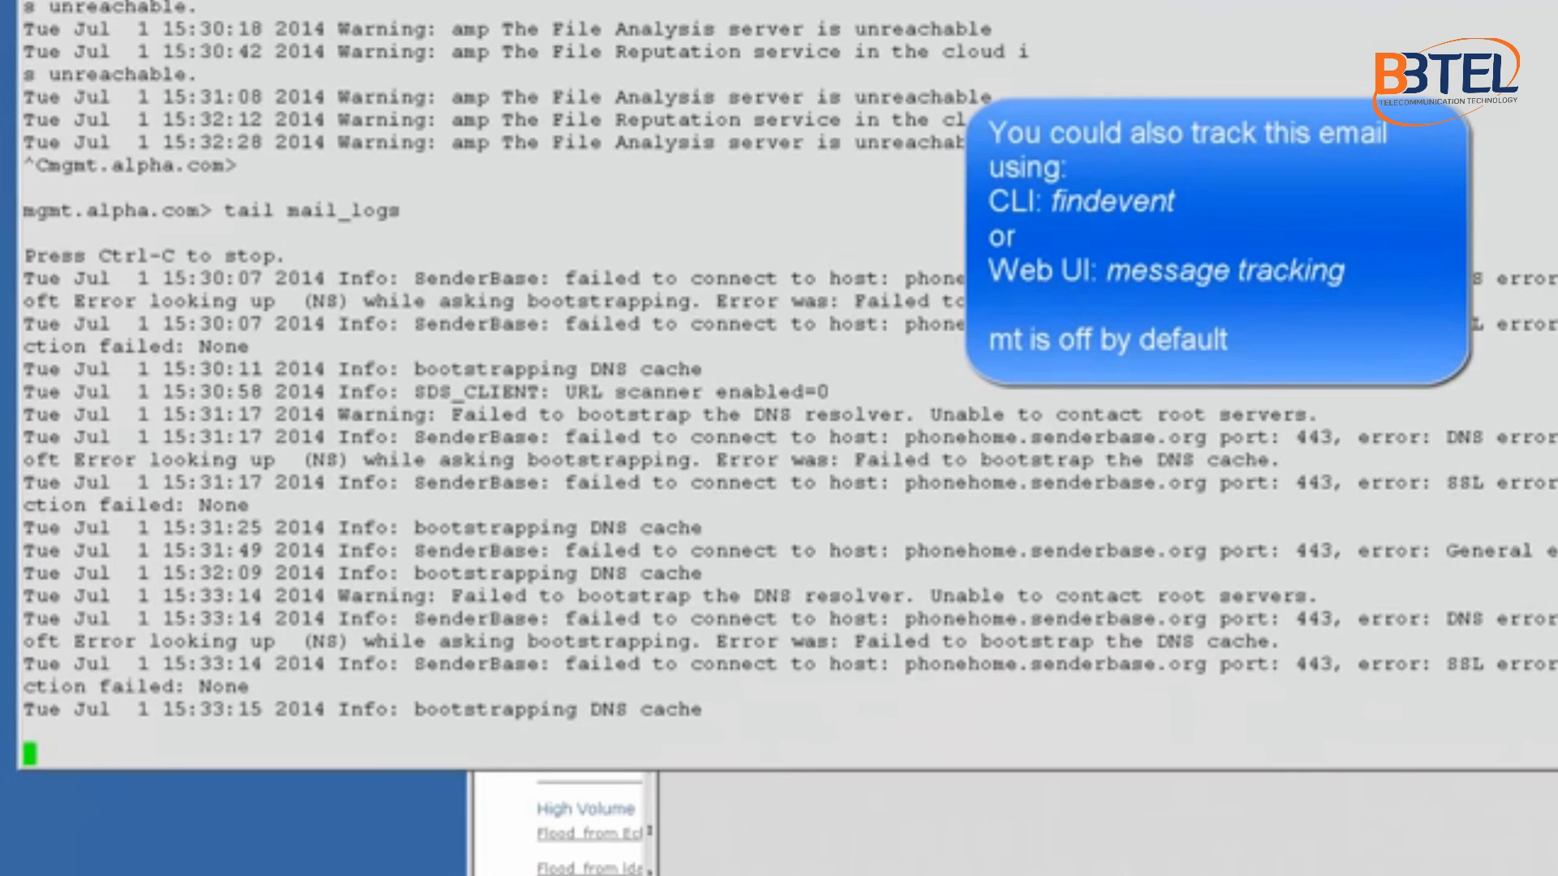
left_click_drag(1553, 781, 1253, 803)
left_click_drag(1298, 4, 1536, 1)
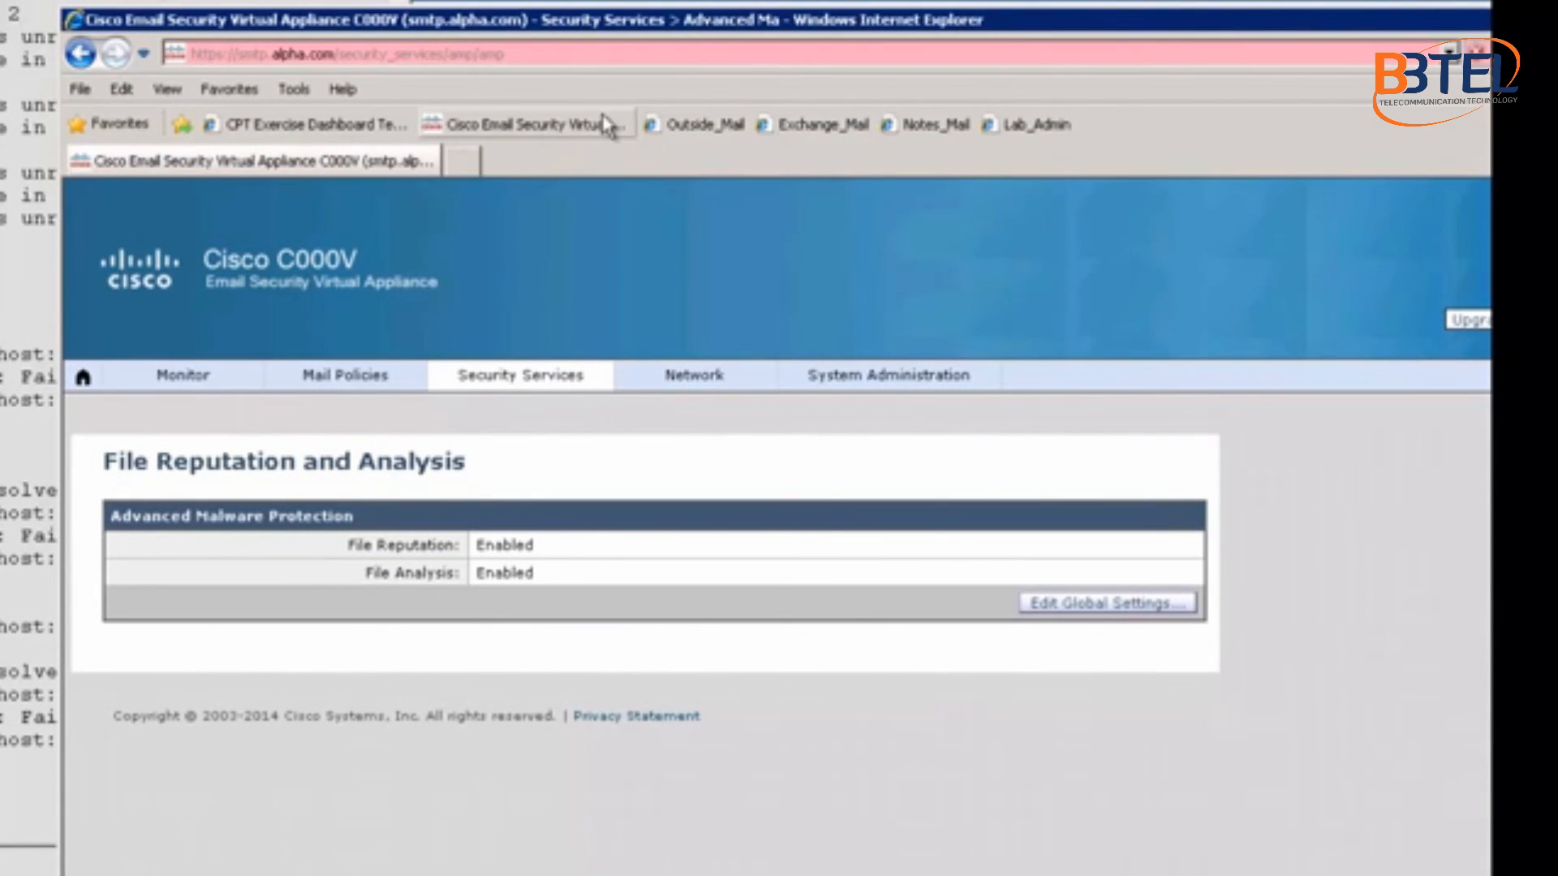
Step: Sign in to the outside SquirrelMail webmail and open the inbox
left_click(706, 124)
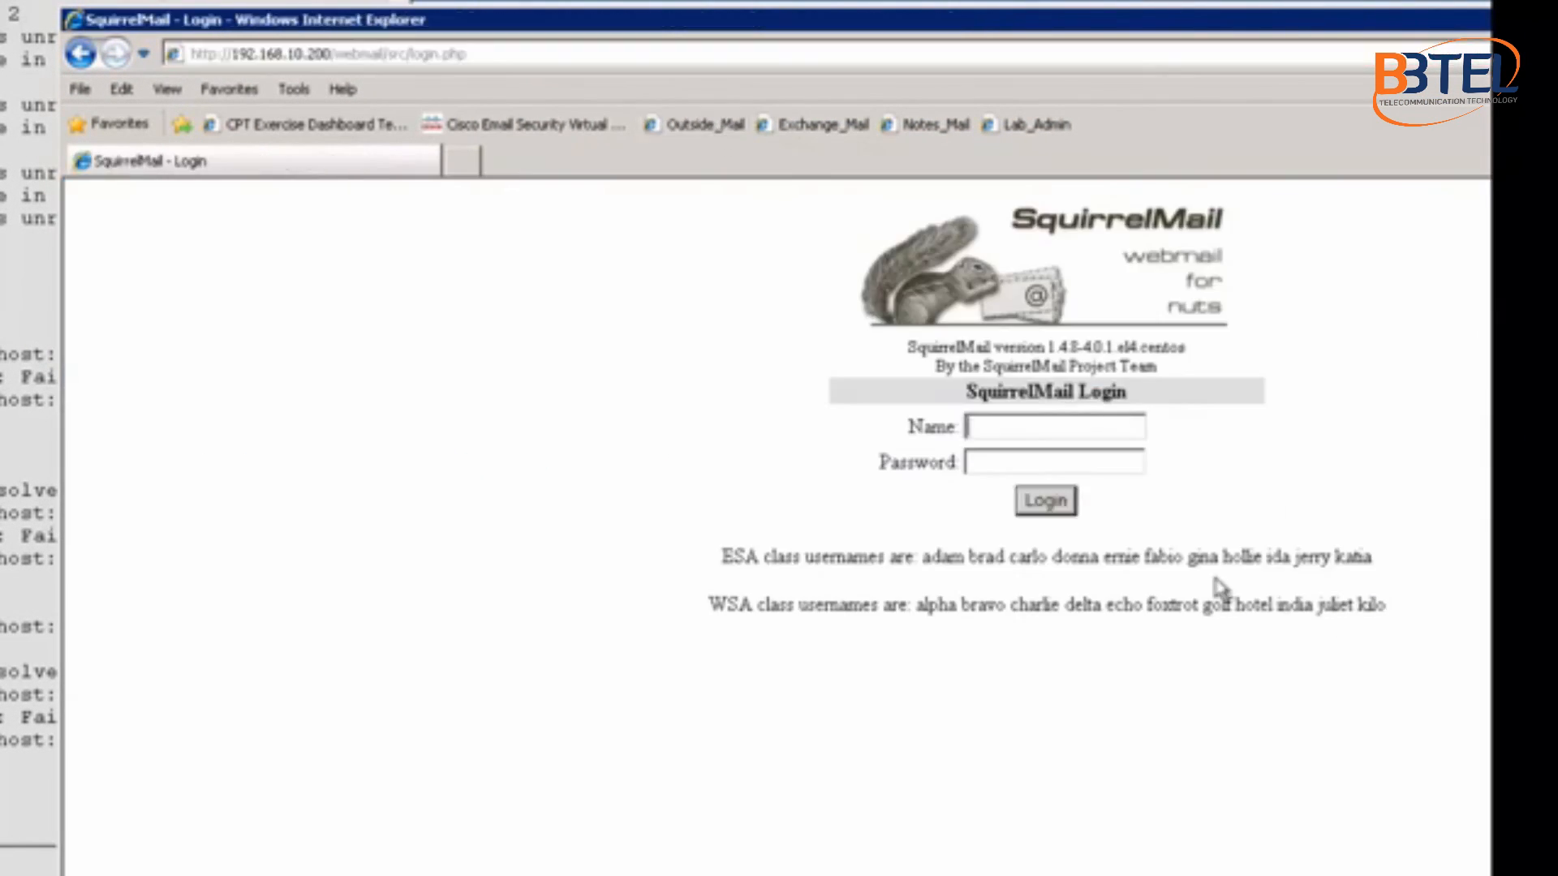
left_click(981, 426)
left_click(1128, 766)
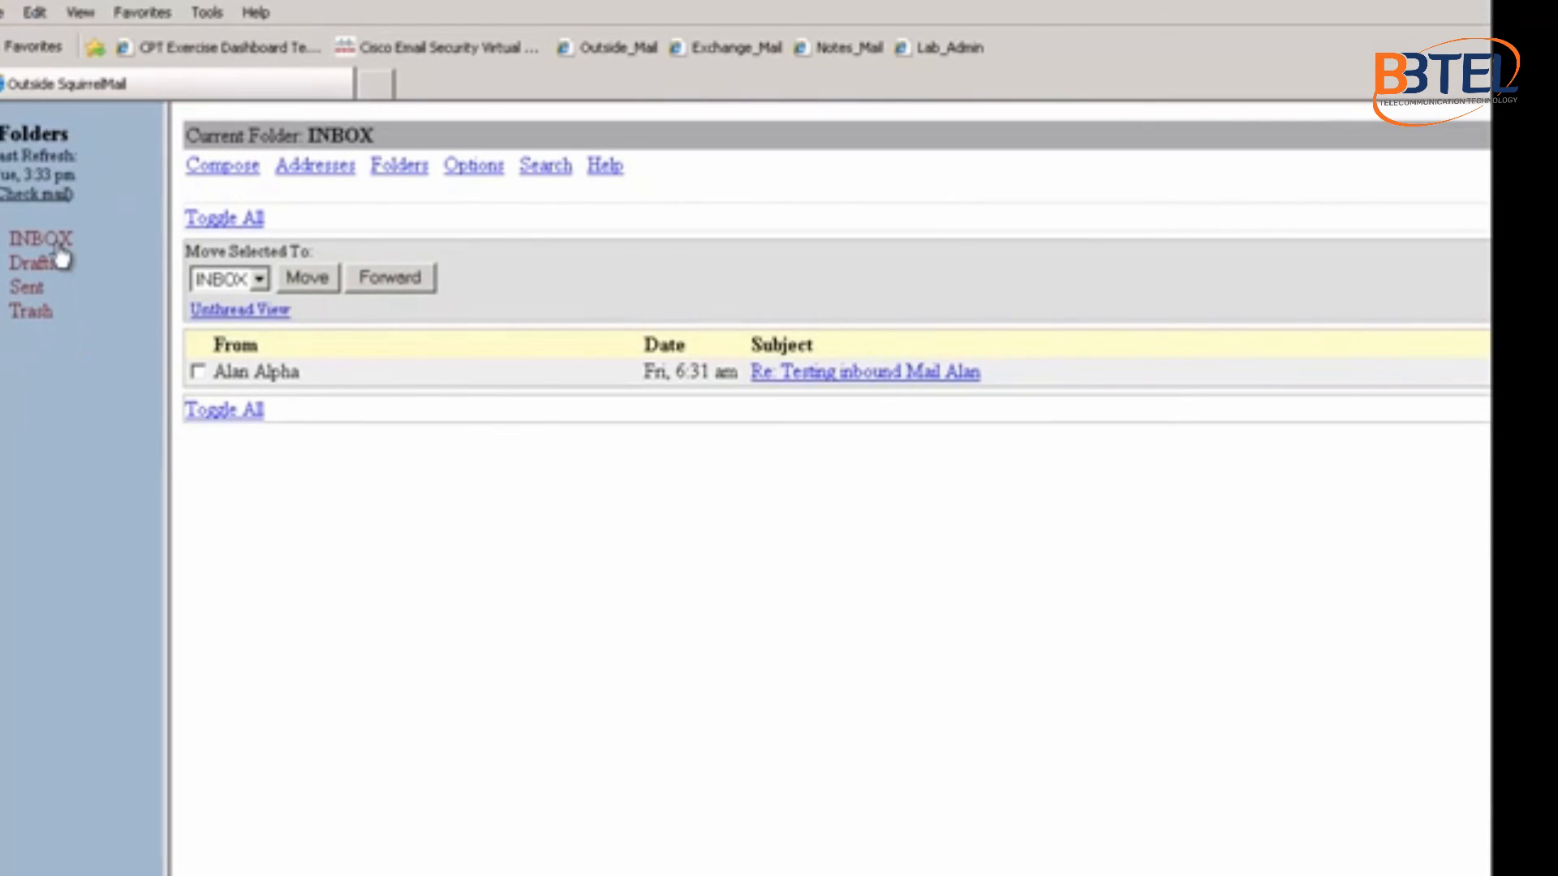
Step: Compose a message to the Exchange user's address, subject 'testing new operation', with a short greeting body
left_click(239, 165)
left_click(806, 222)
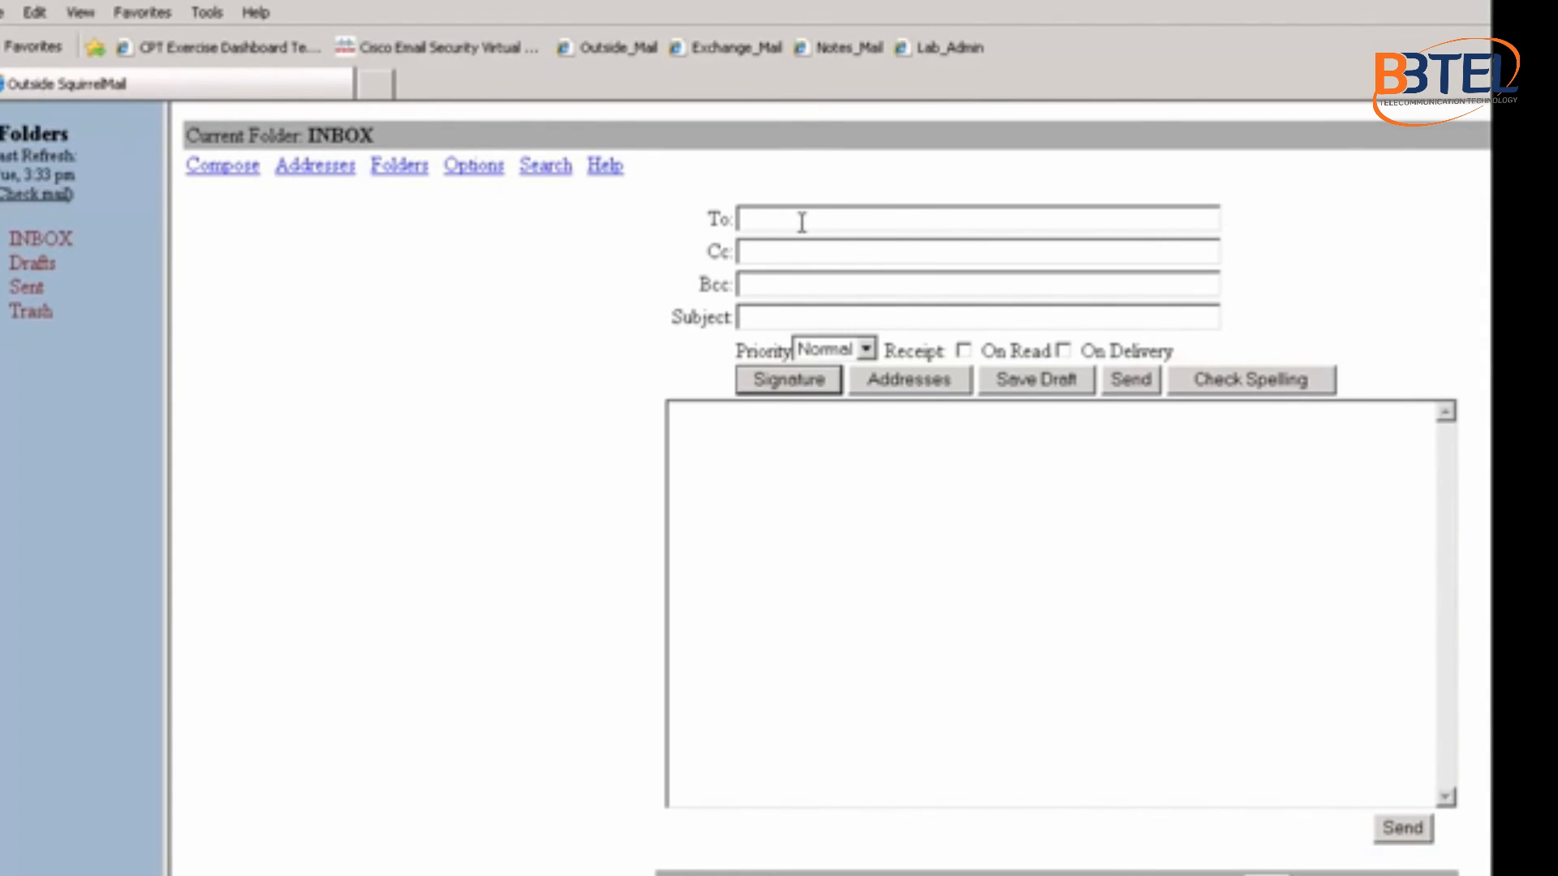
left_click(753, 319)
type("testing new")
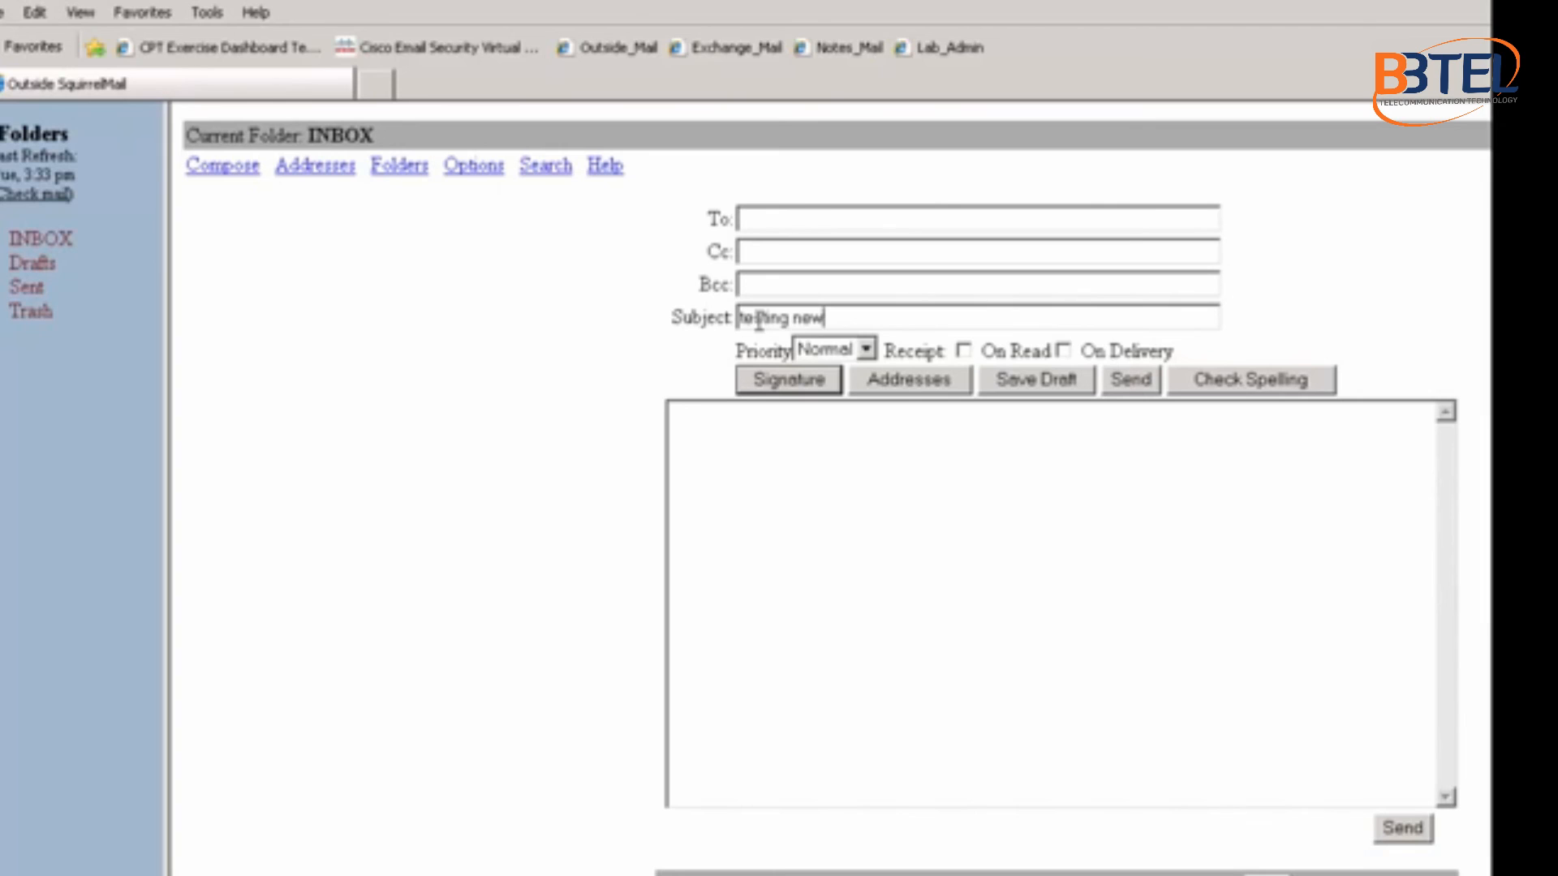
type(" operation")
left_click(809, 224)
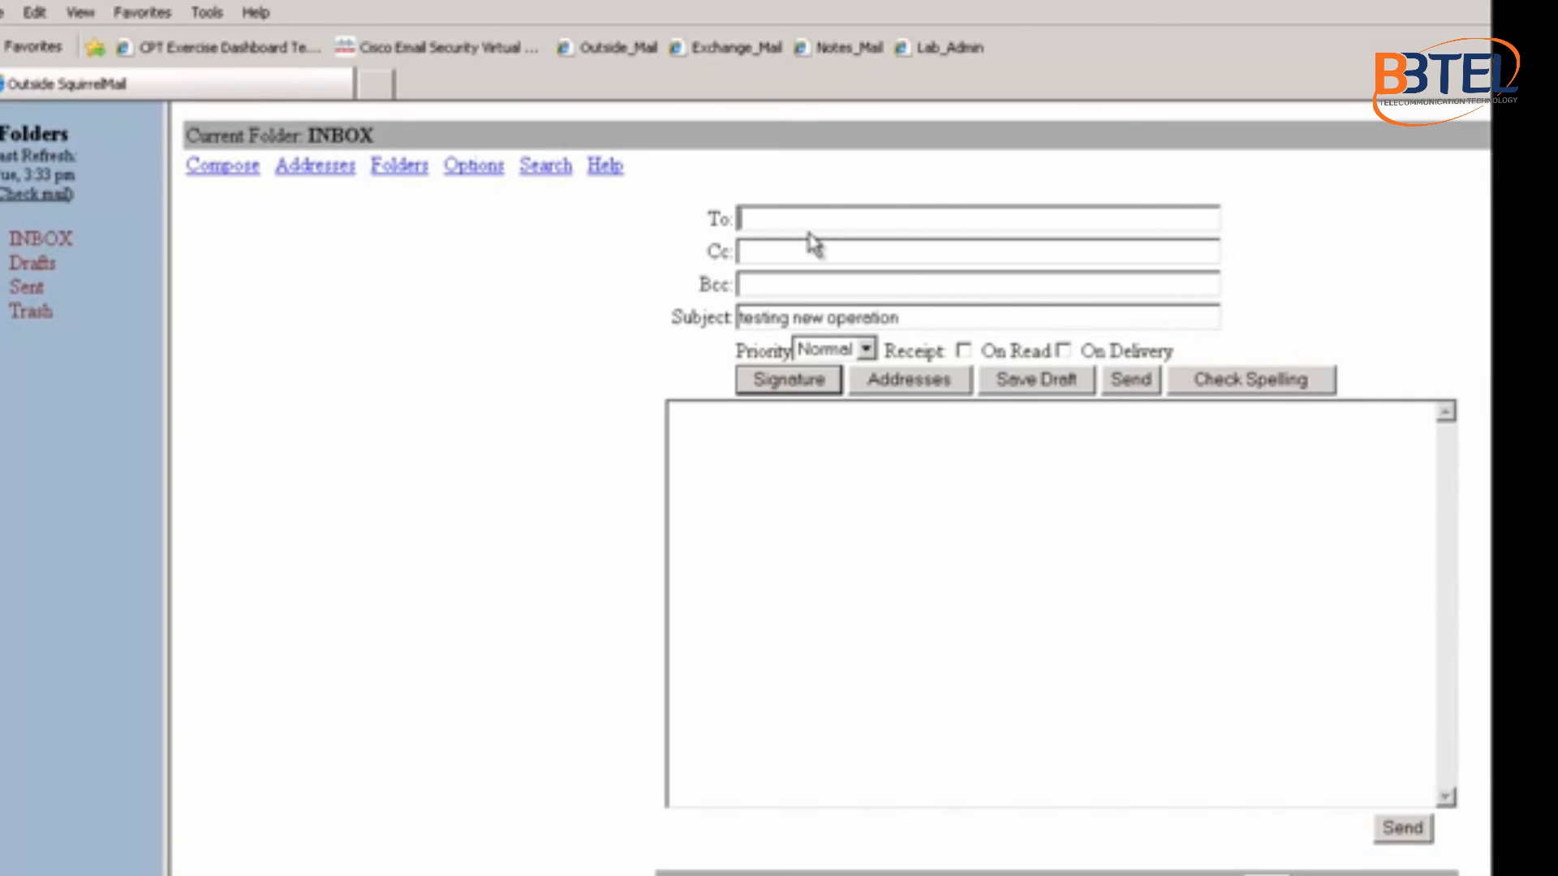
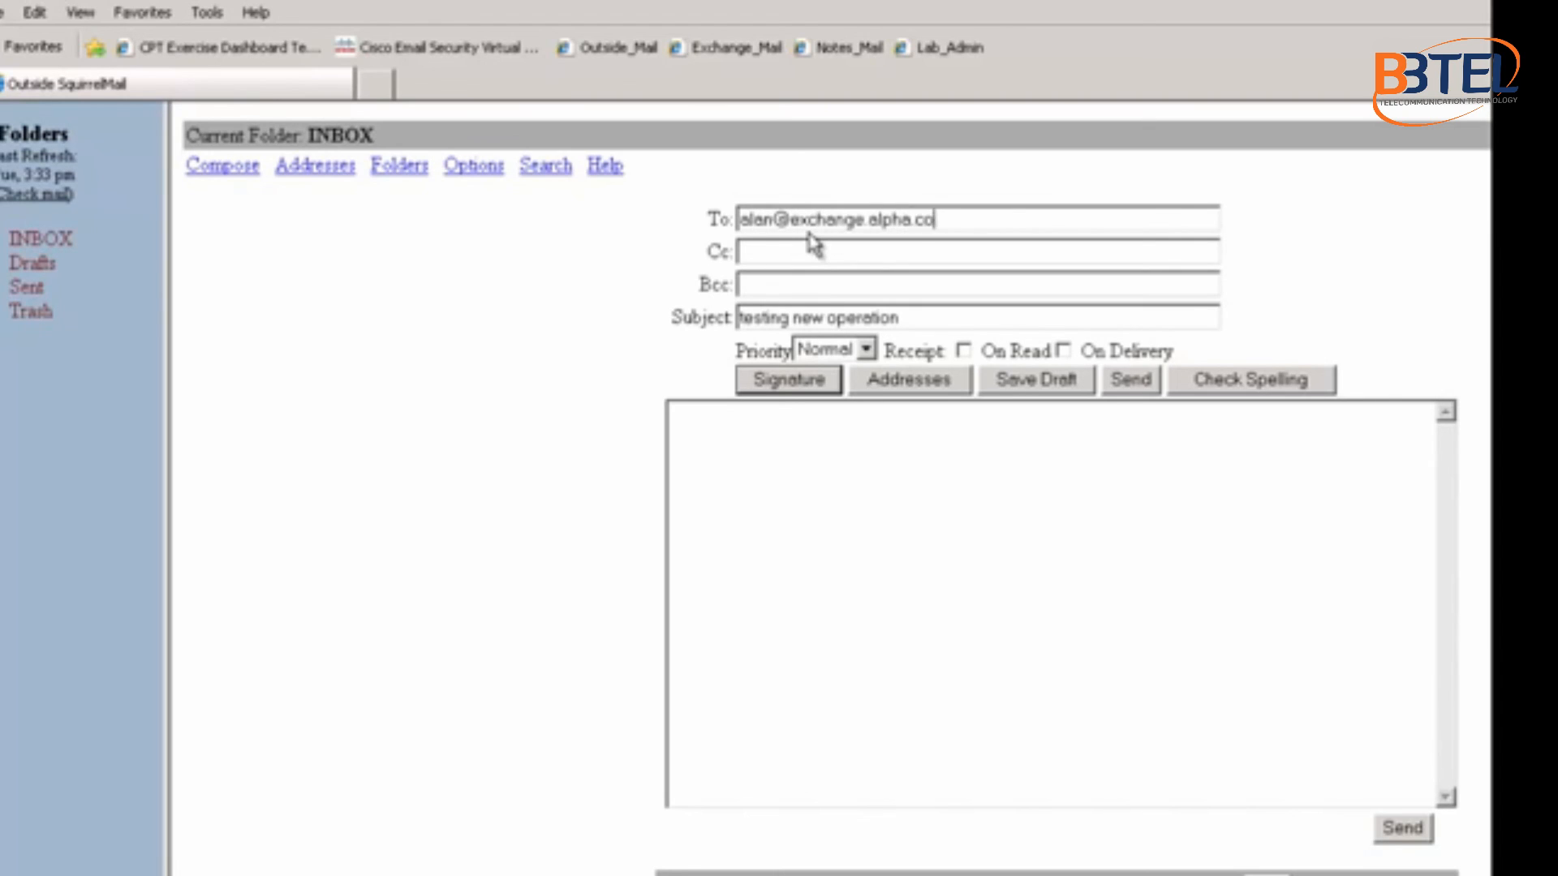
left_click(752, 490)
type("Hello Alan")
key("Return")
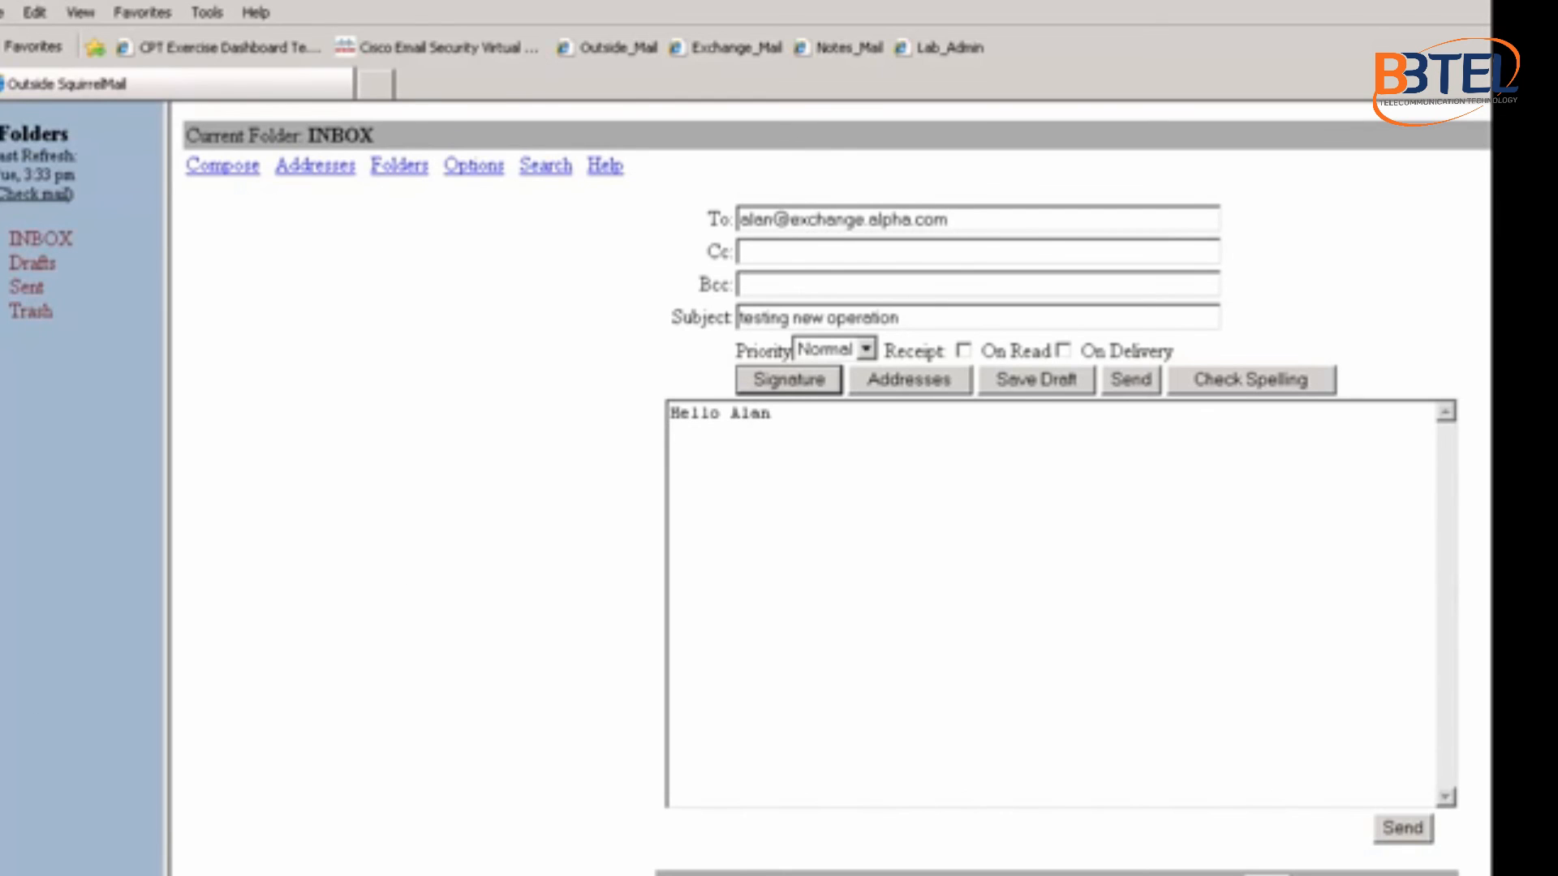
key("alt+Tab")
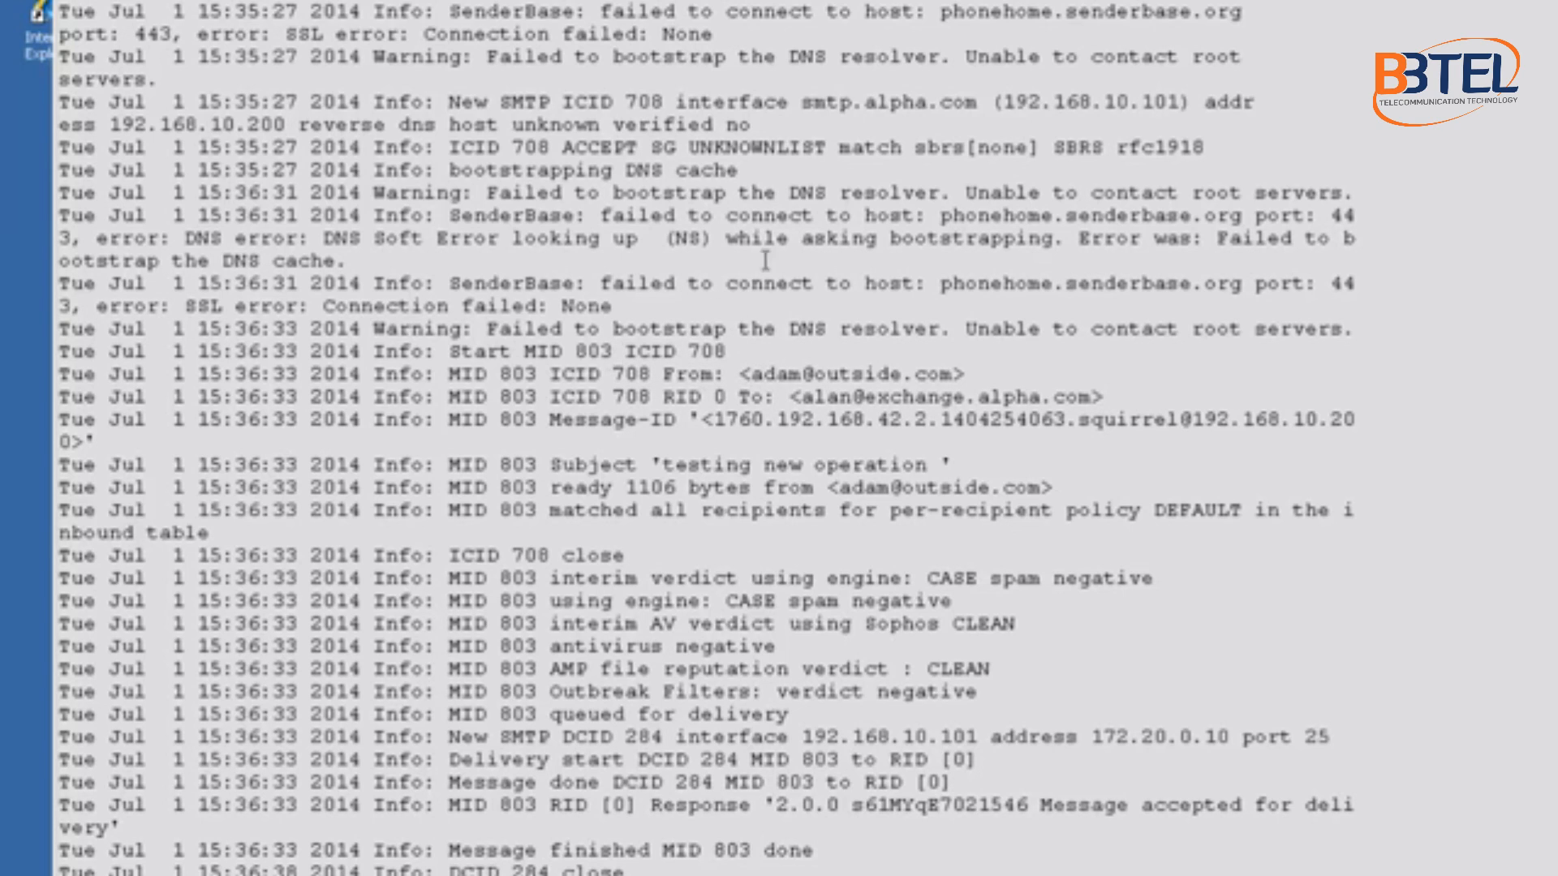
Step: Trace MID 803's sender, subject, DEFAULT recipient policy and negative CASE anti-spam verdict in the log
left_click_drag(702, 374, 1138, 396)
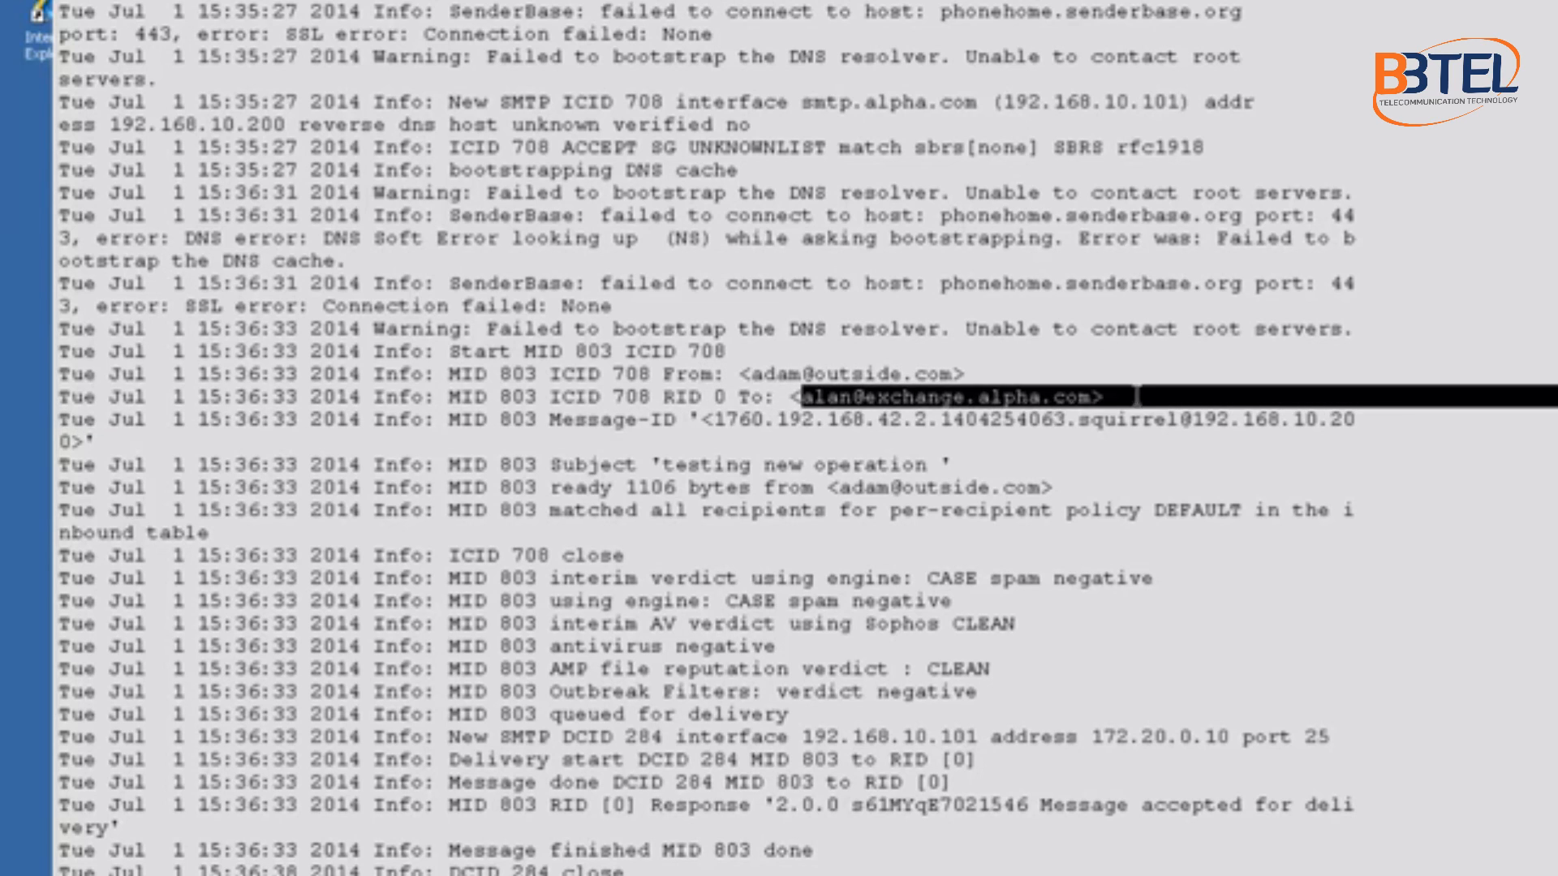
left_click_drag(678, 465, 957, 470)
left_click_drag(874, 512, 961, 513)
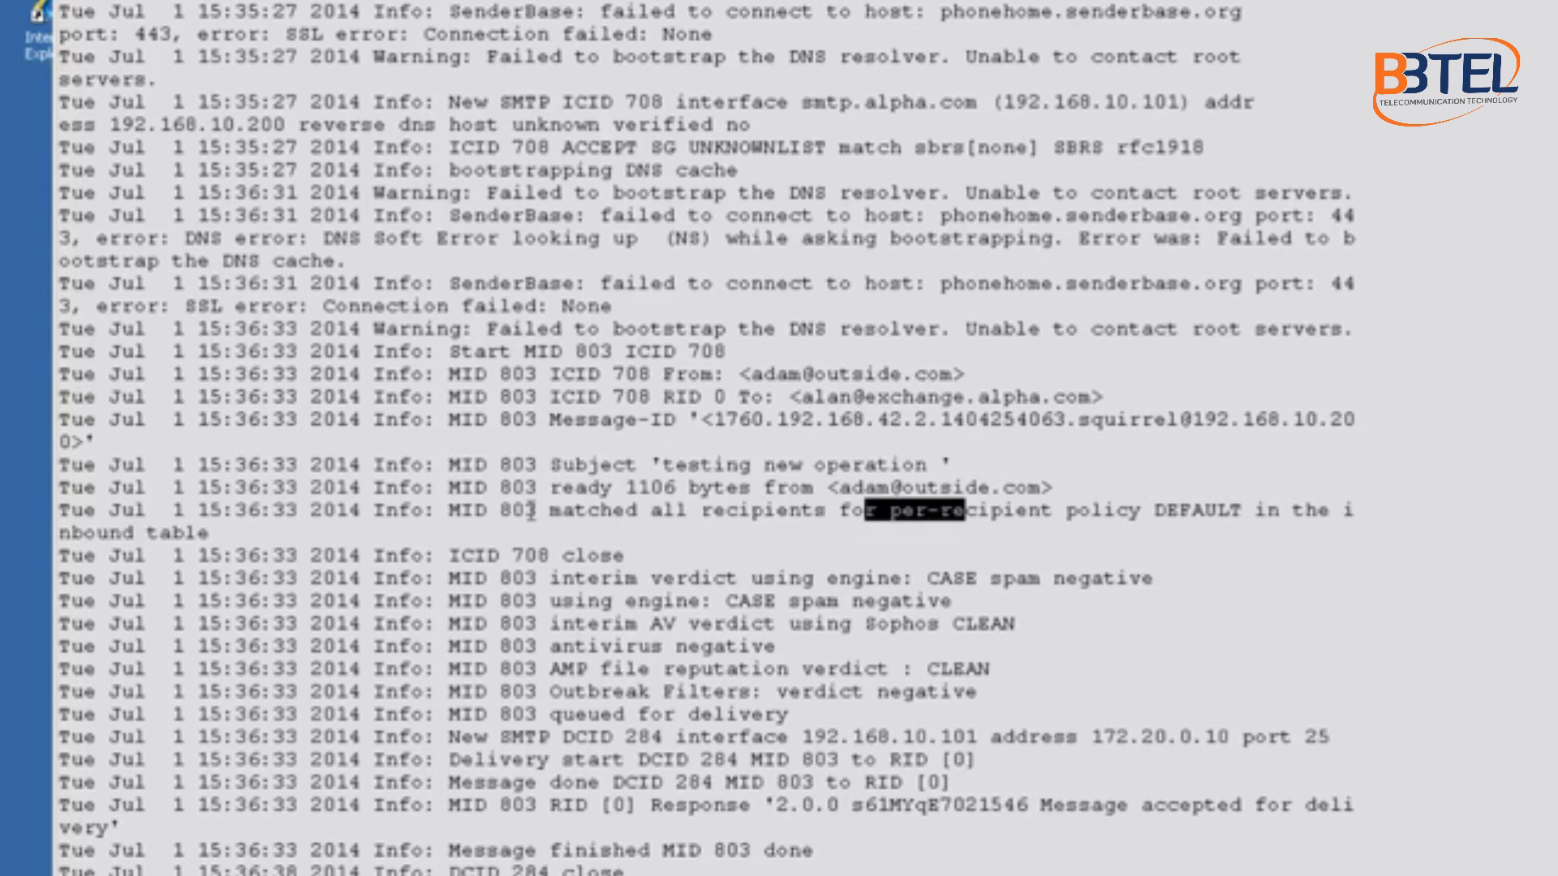
left_click_drag(1250, 511, 851, 511)
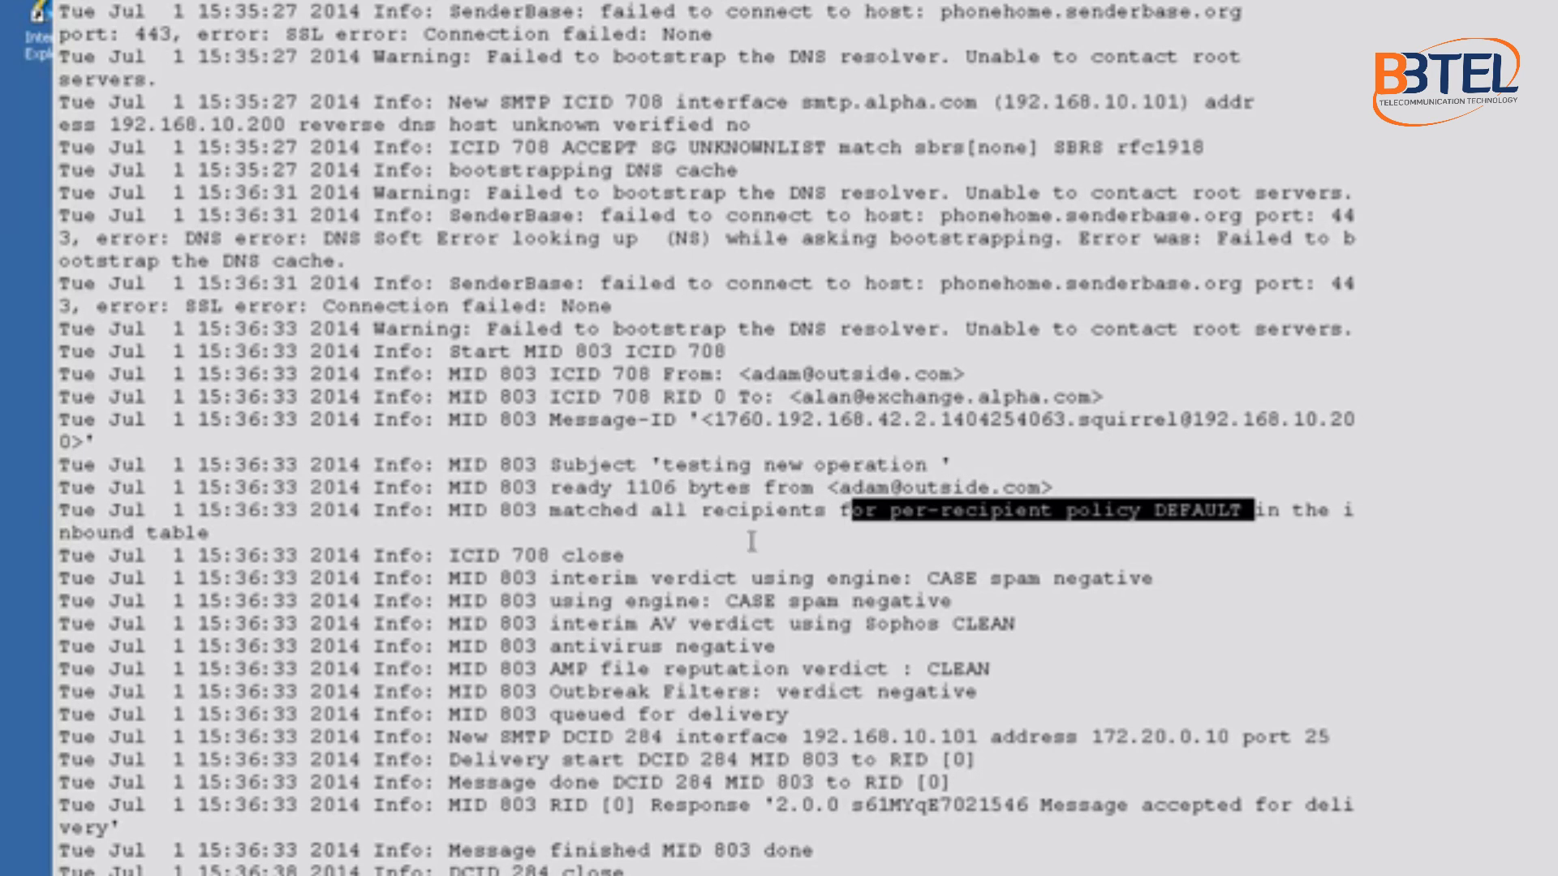
left_click_drag(640, 579, 1140, 584)
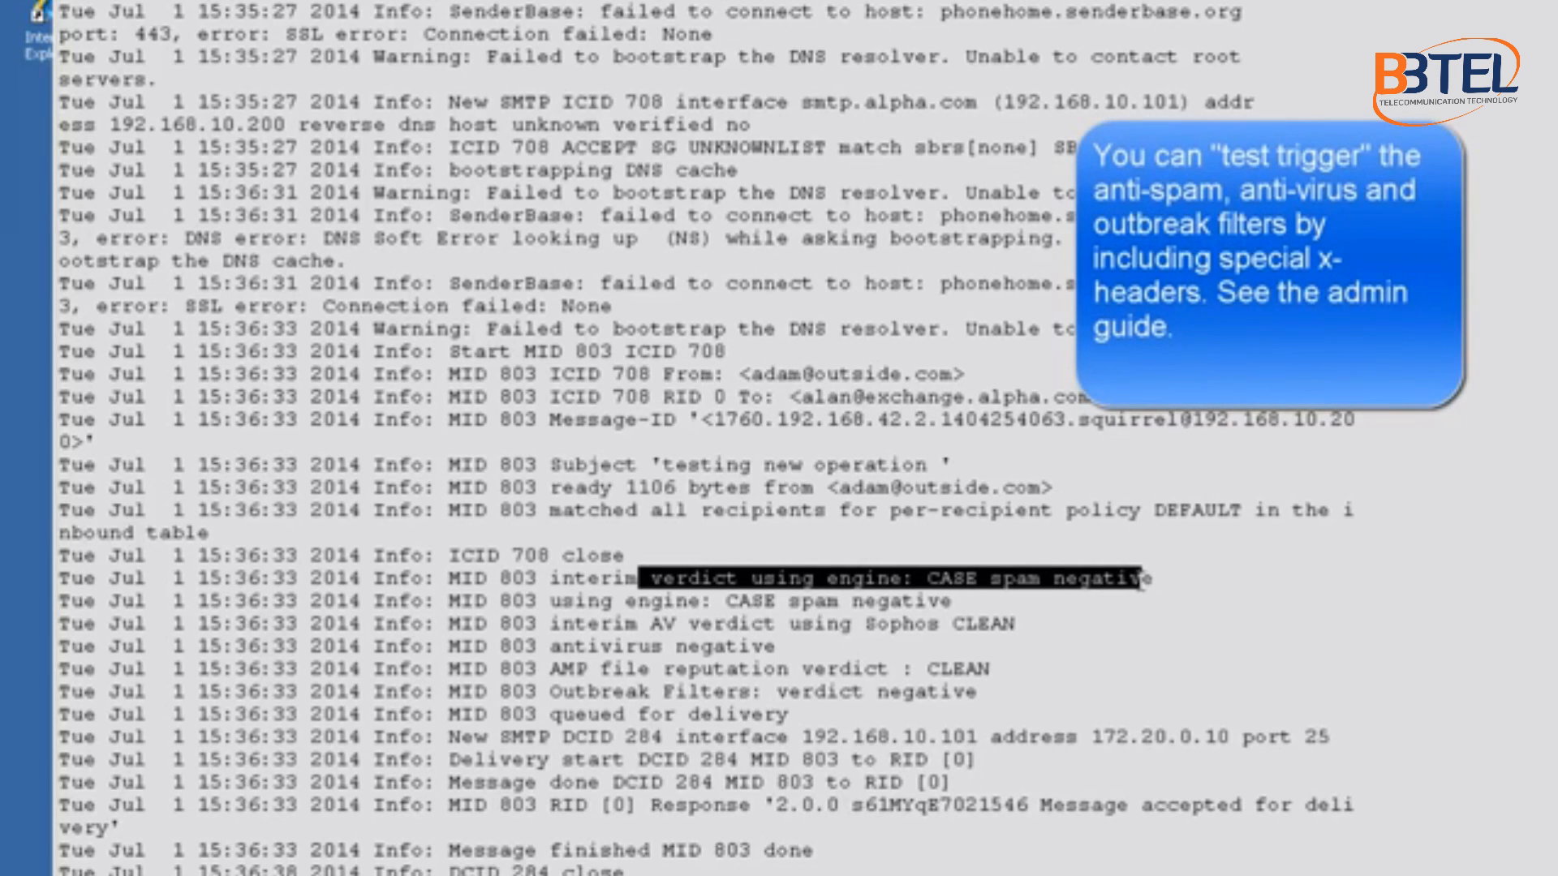
left_click_drag(792, 598, 839, 595)
left_click(699, 637)
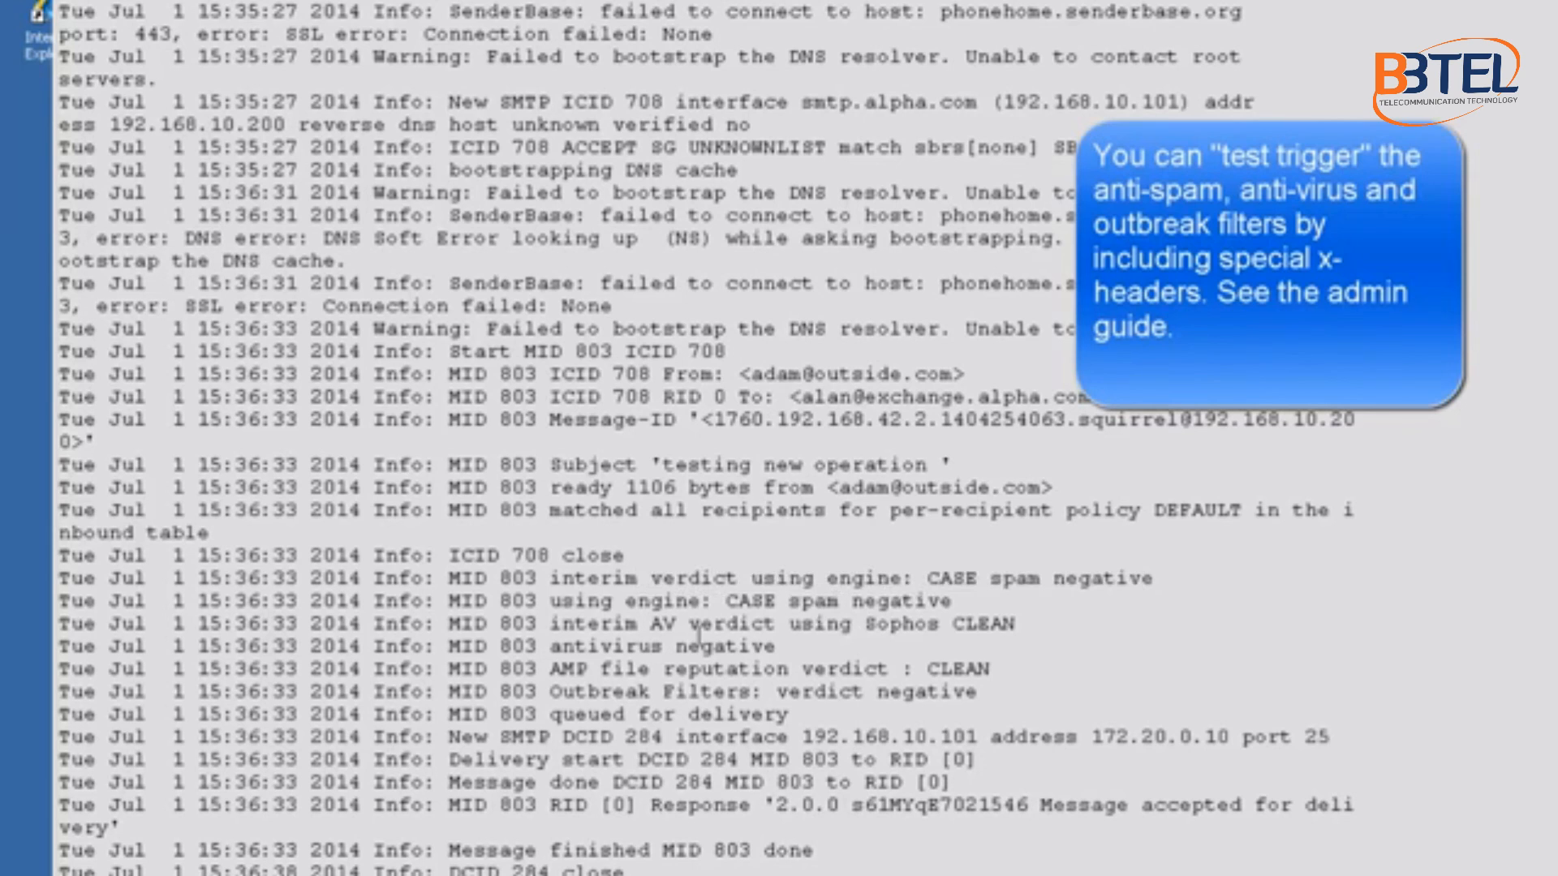
Step: Confirm clean Sophos, AMP and outbreak verdicts and delivery to 172.20.0.10:25 from 192.168.10.101
left_click_drag(688, 631, 960, 651)
left_click_drag(614, 670, 1022, 675)
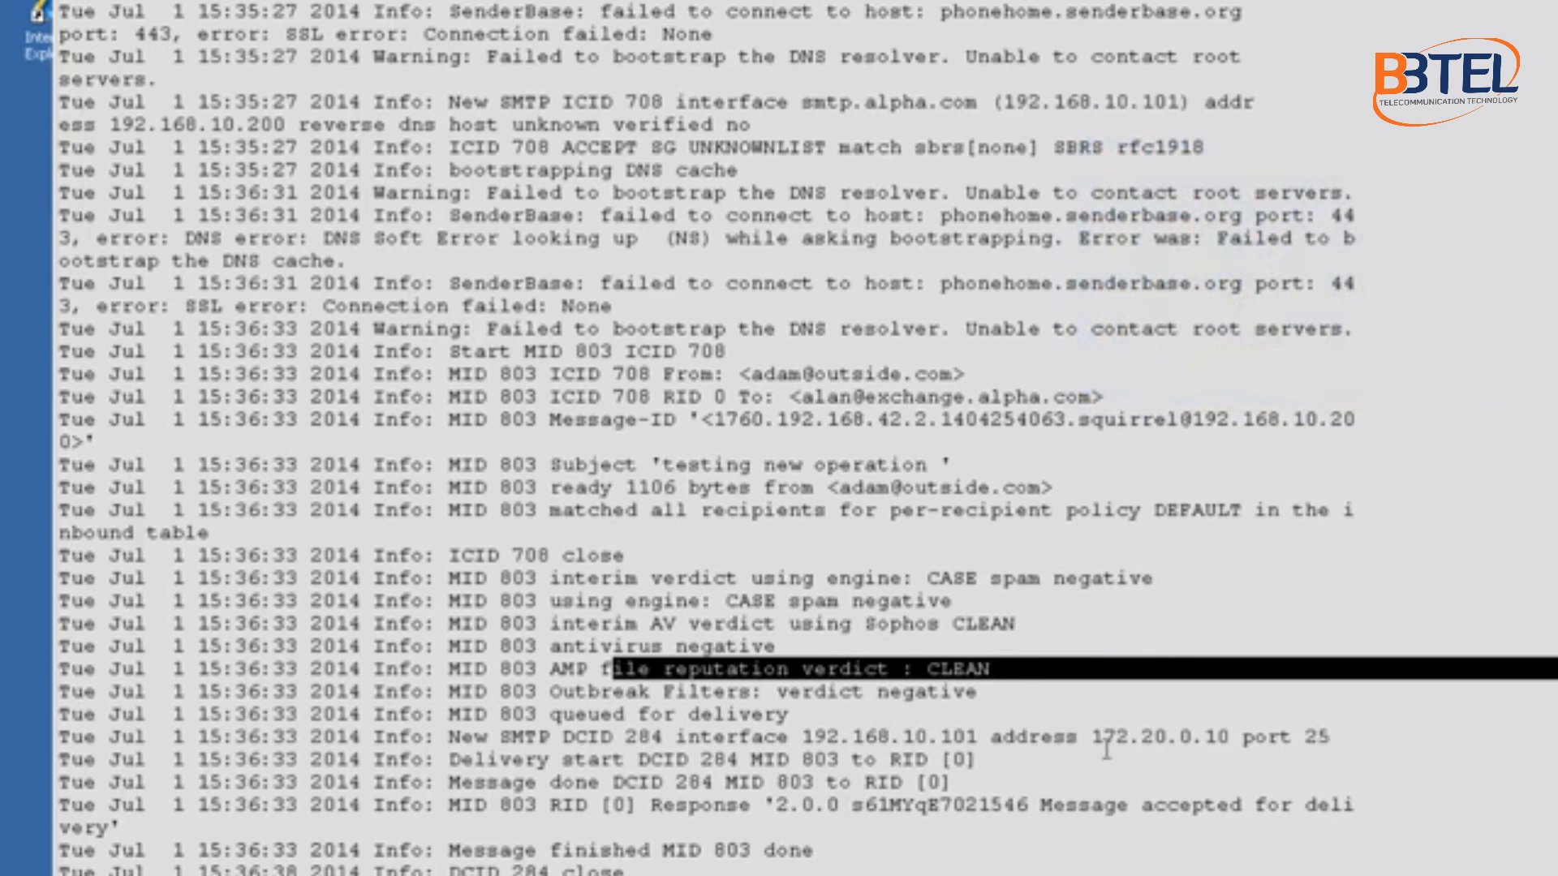
left_click_drag(536, 714, 815, 692)
left_click_drag(696, 740, 1227, 735)
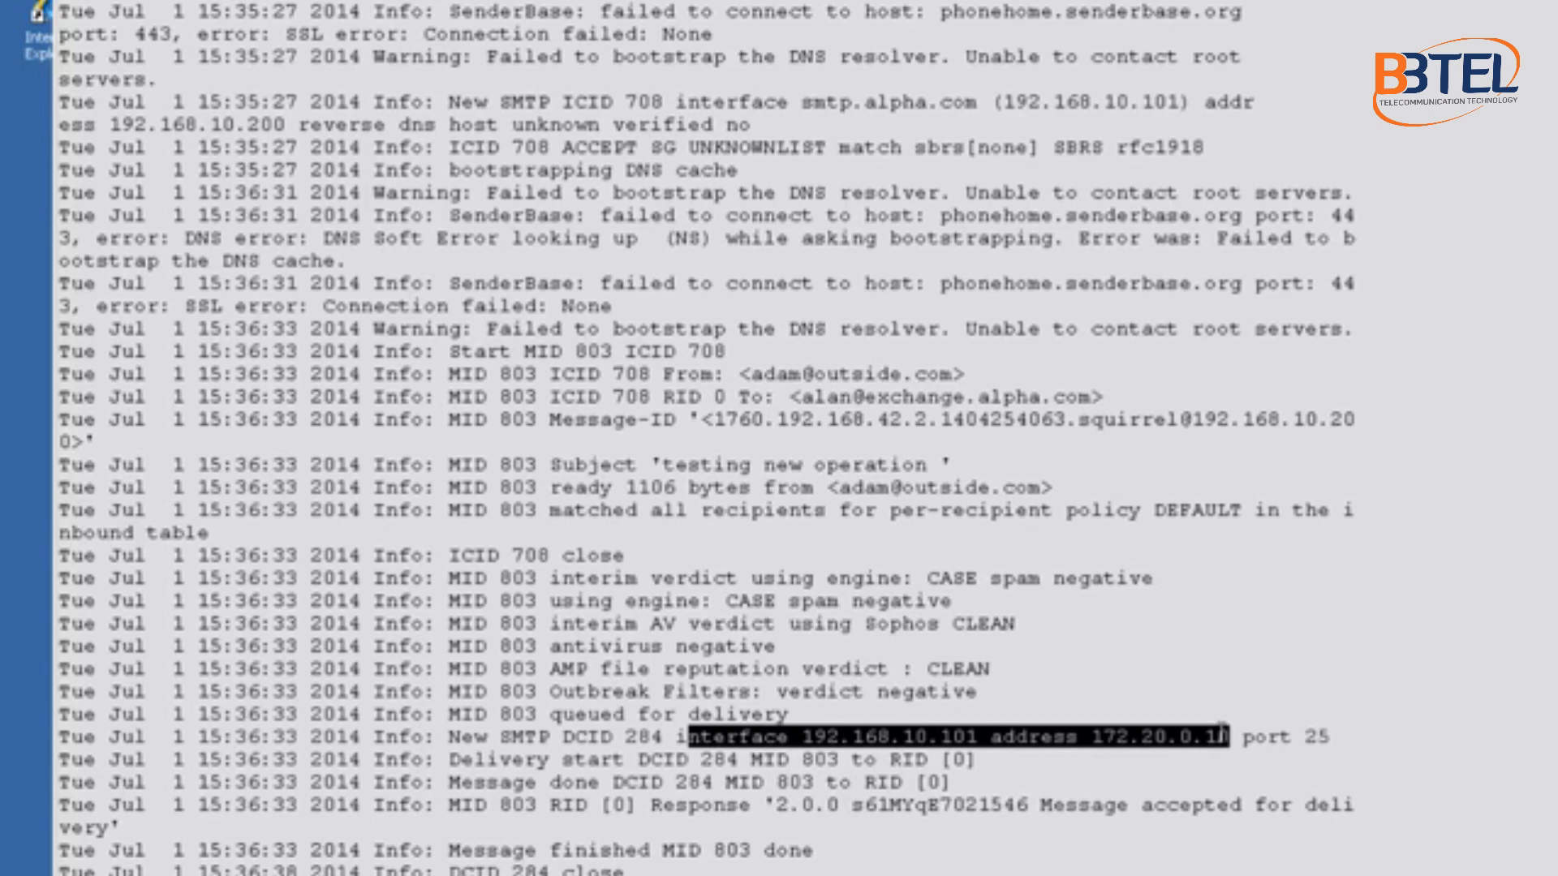
left_click(1169, 751)
left_click_drag(1093, 736, 1321, 737)
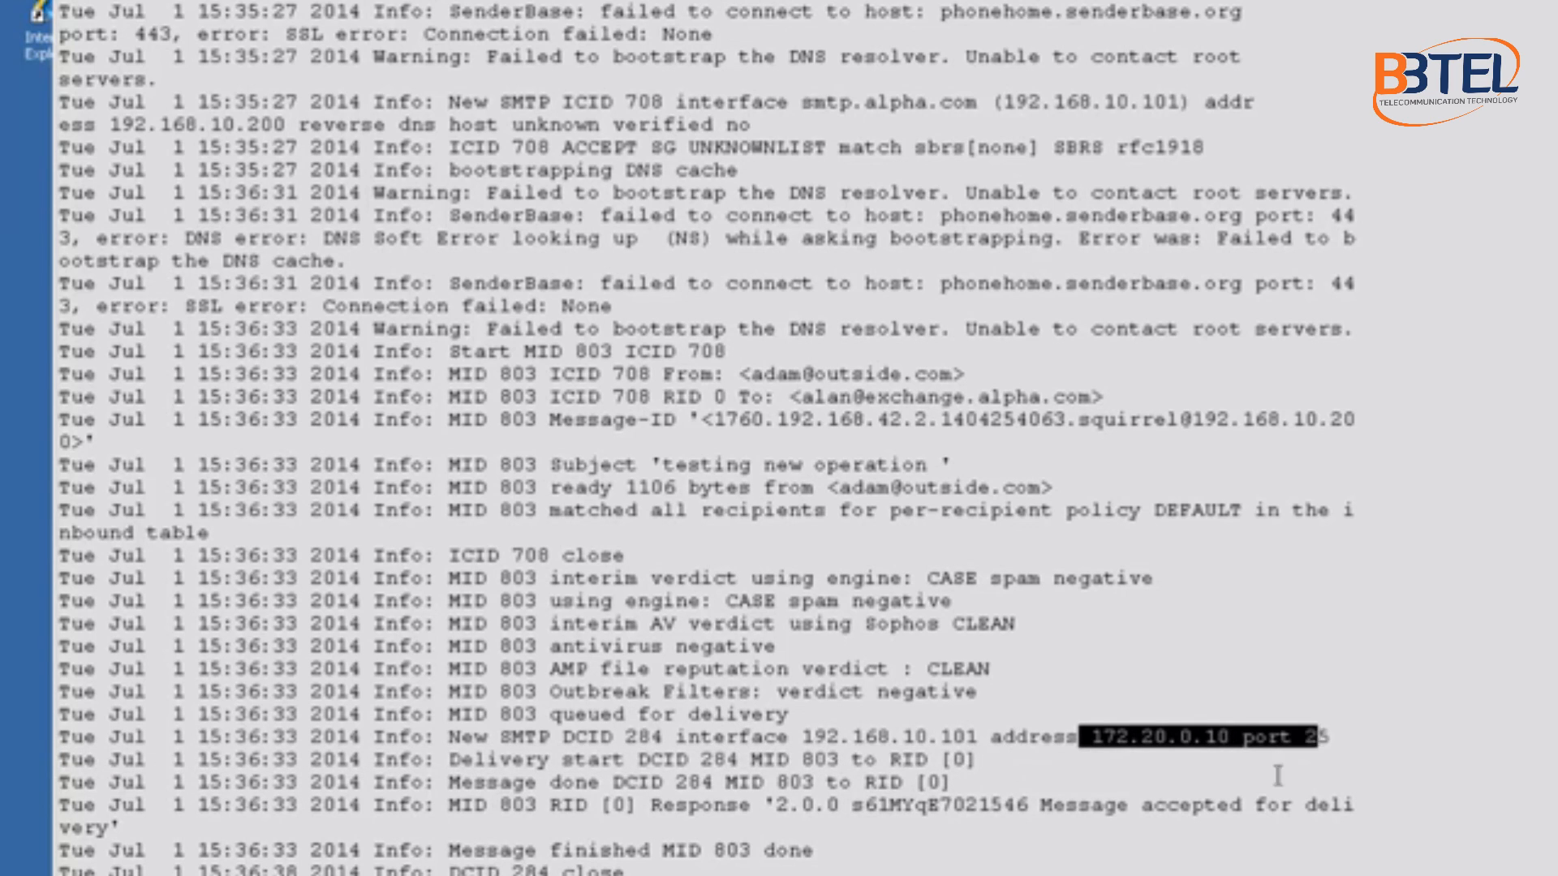
left_click_drag(980, 740, 802, 719)
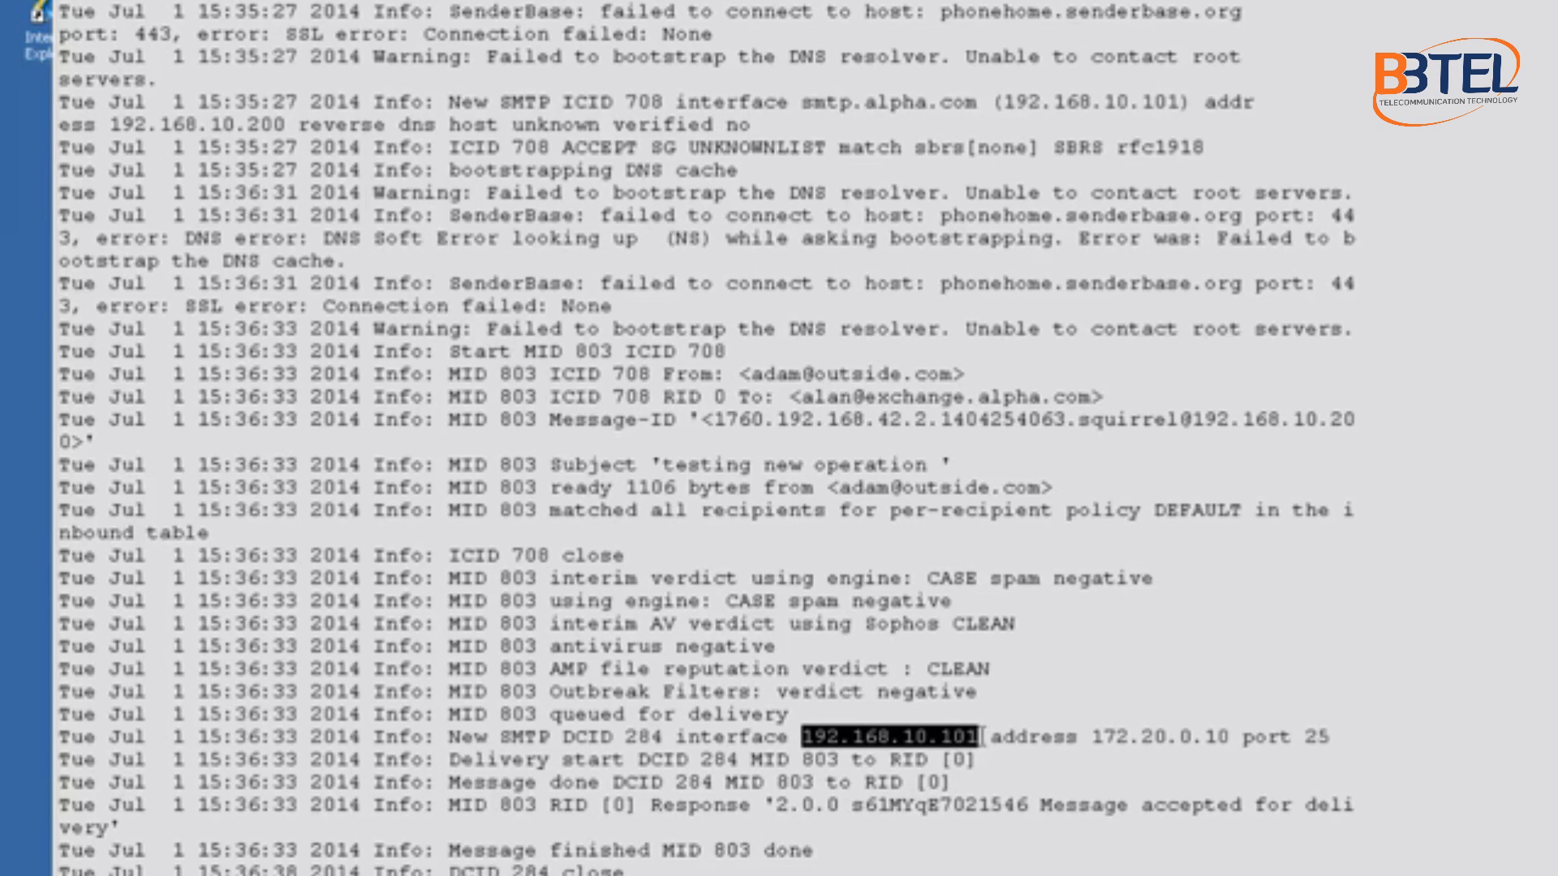
left_click_drag(979, 739, 791, 740)
left_click(713, 869)
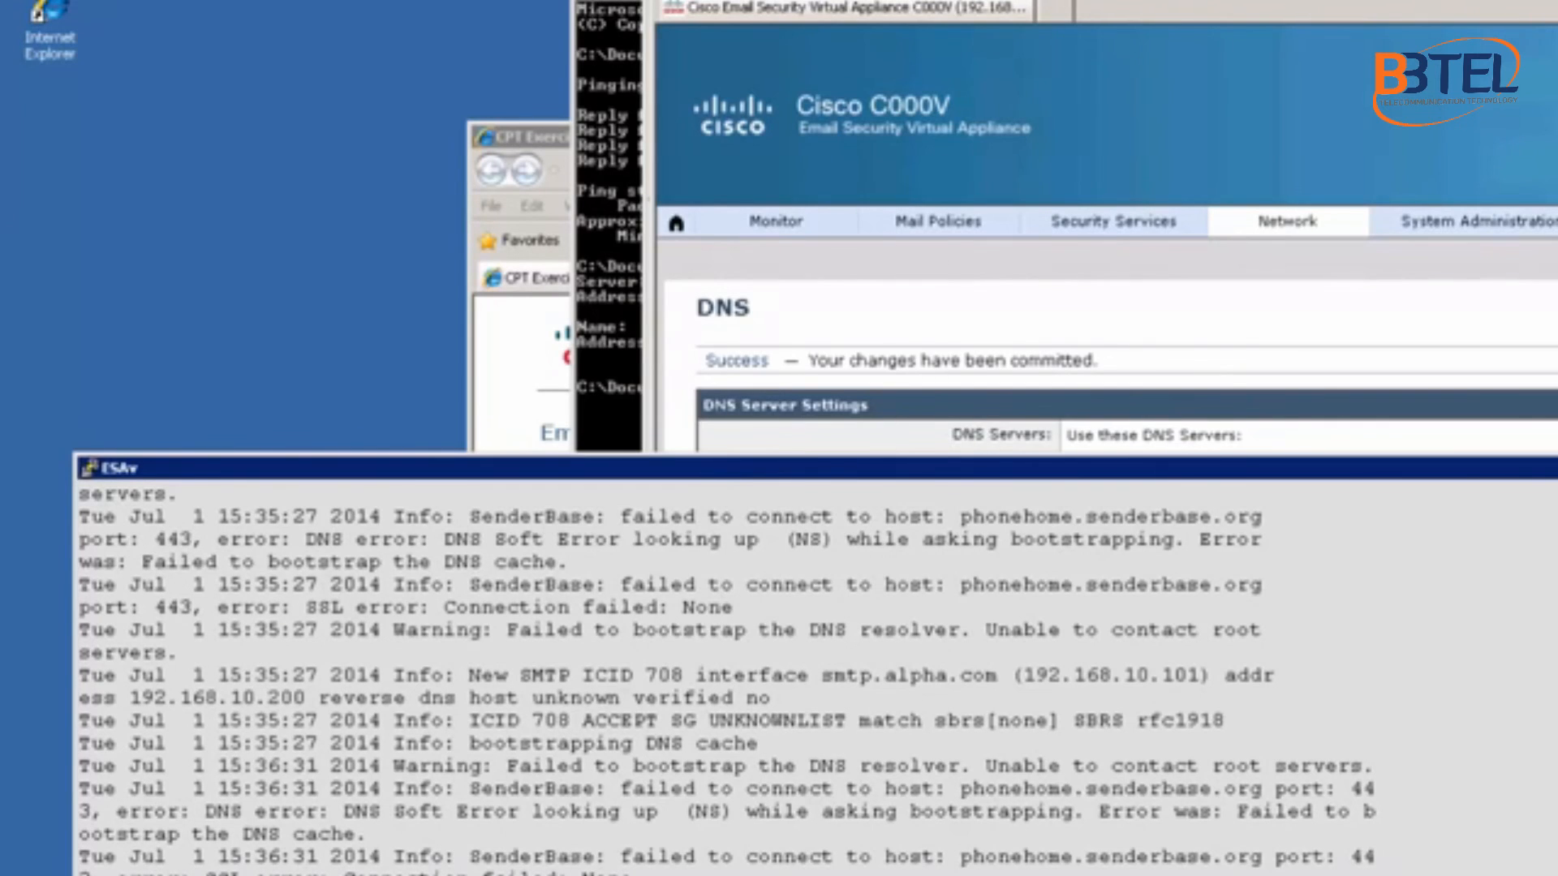
Step: Log in to the Exchange SquirrelMail webmail with the user's login name and password
left_click_drag(1136, 0, 786, 4)
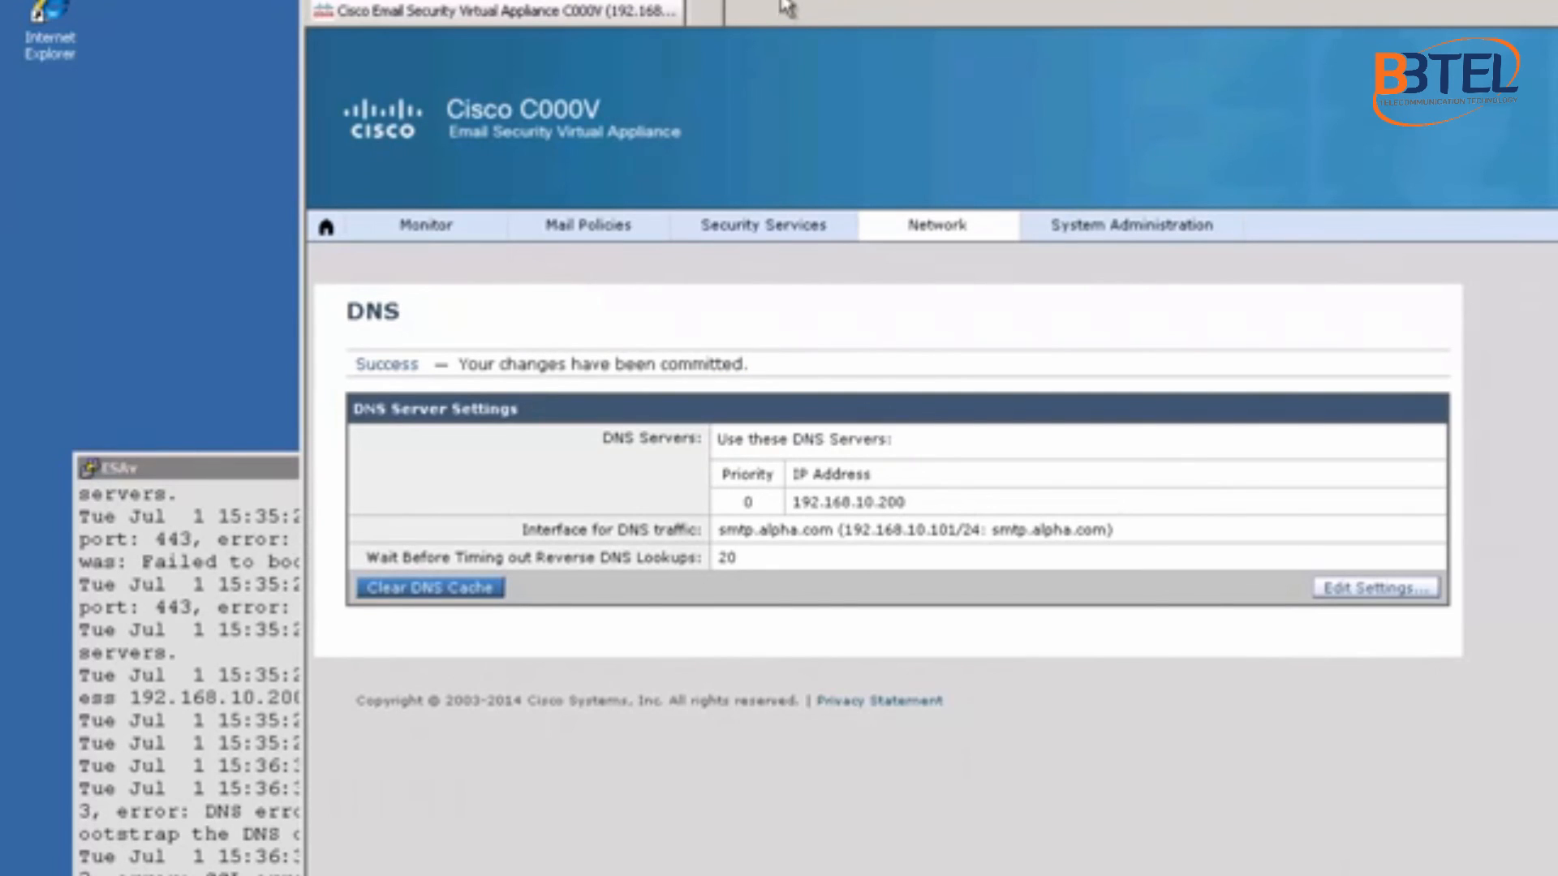
left_click(1078, 0)
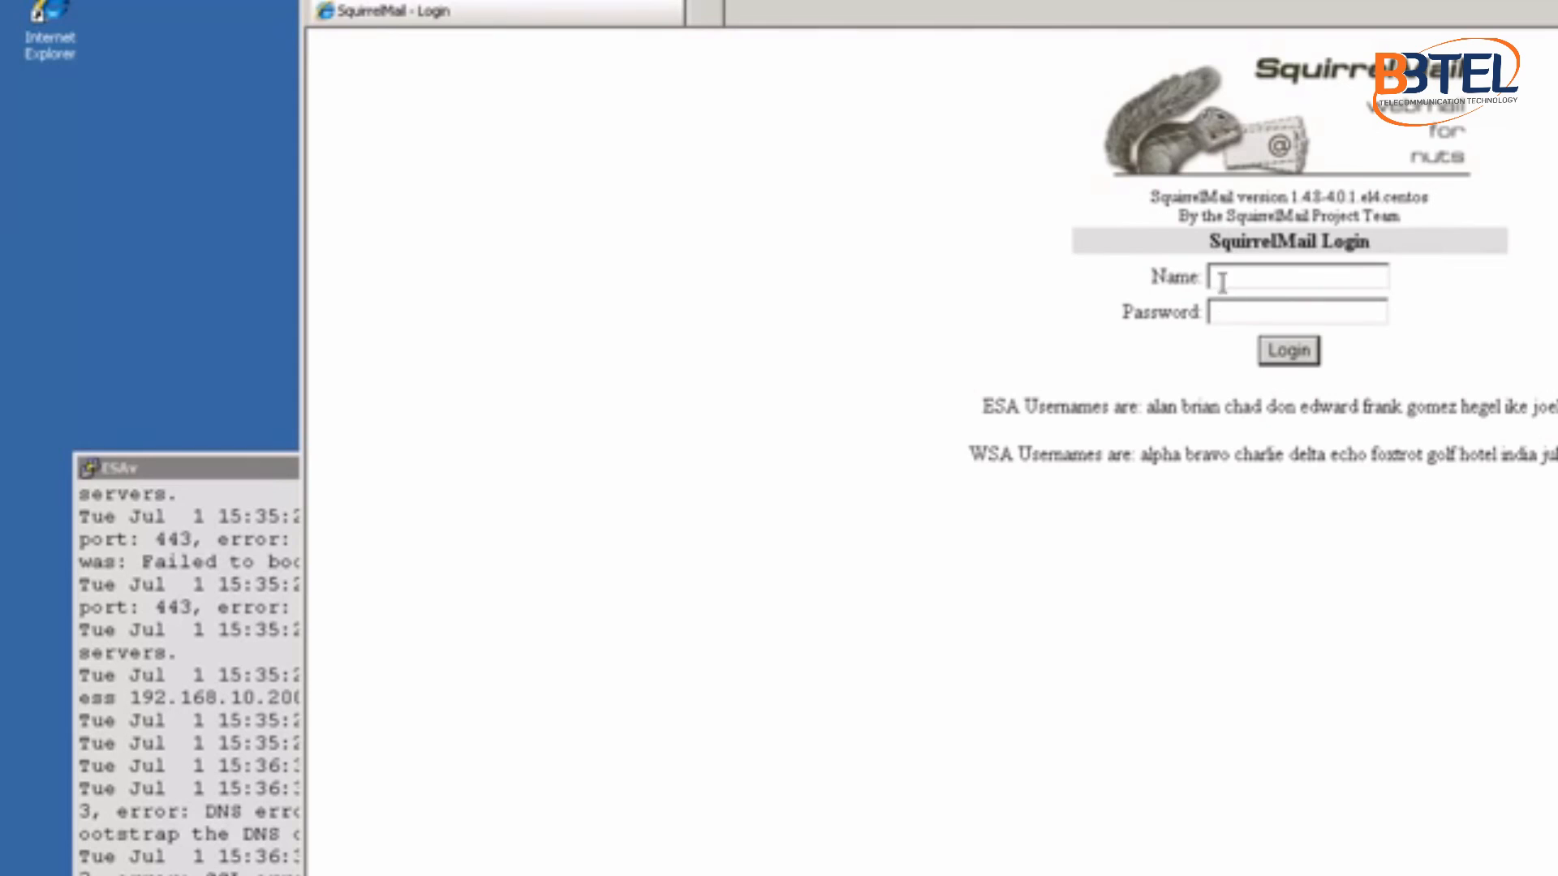
left_click(1229, 276)
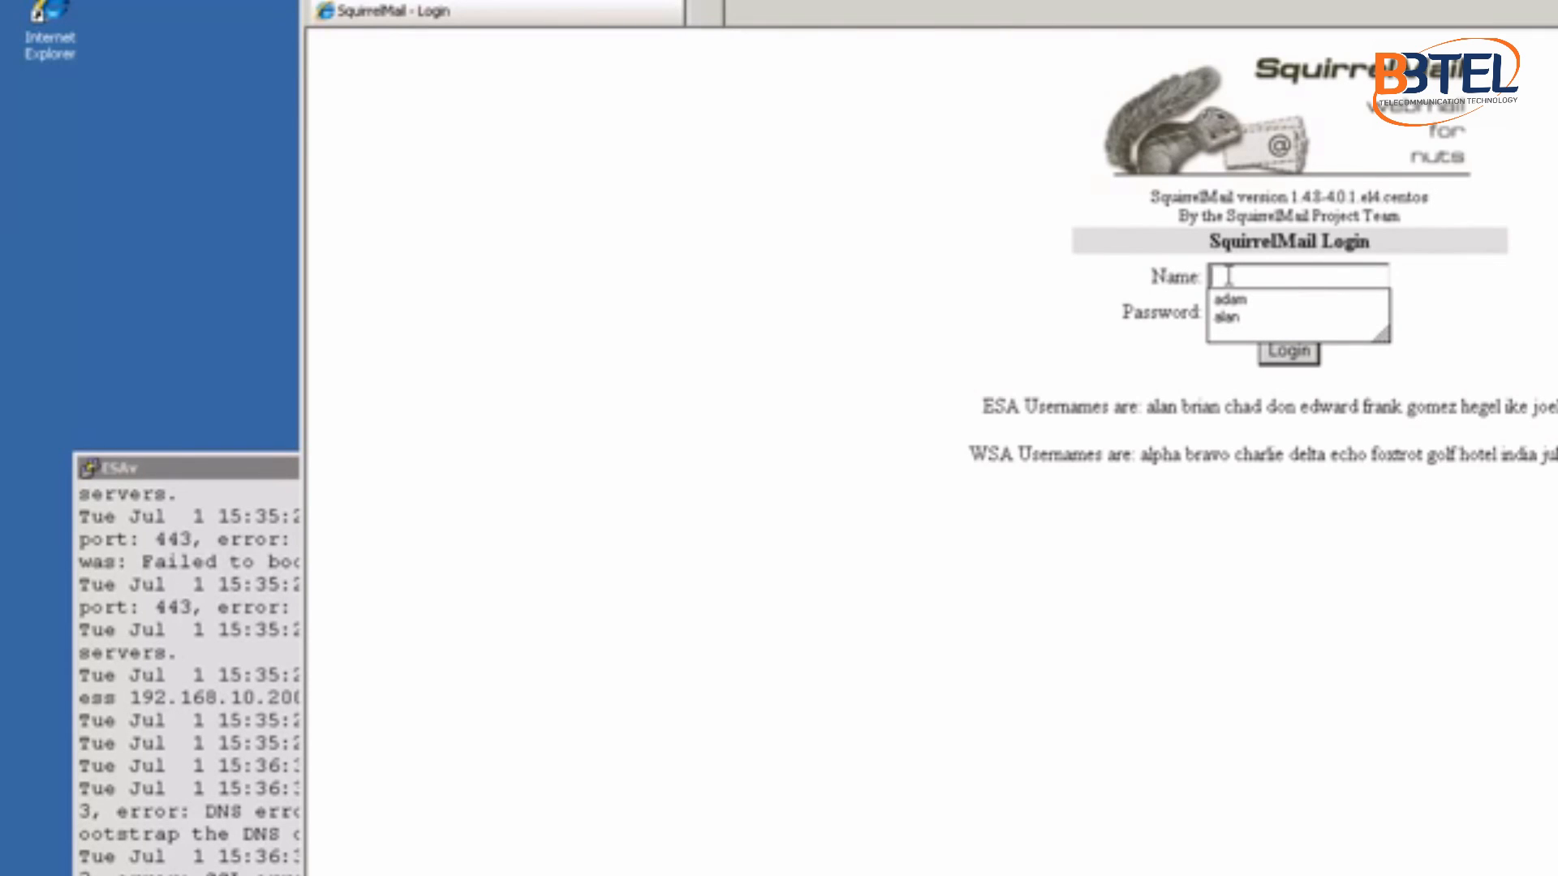
type("al")
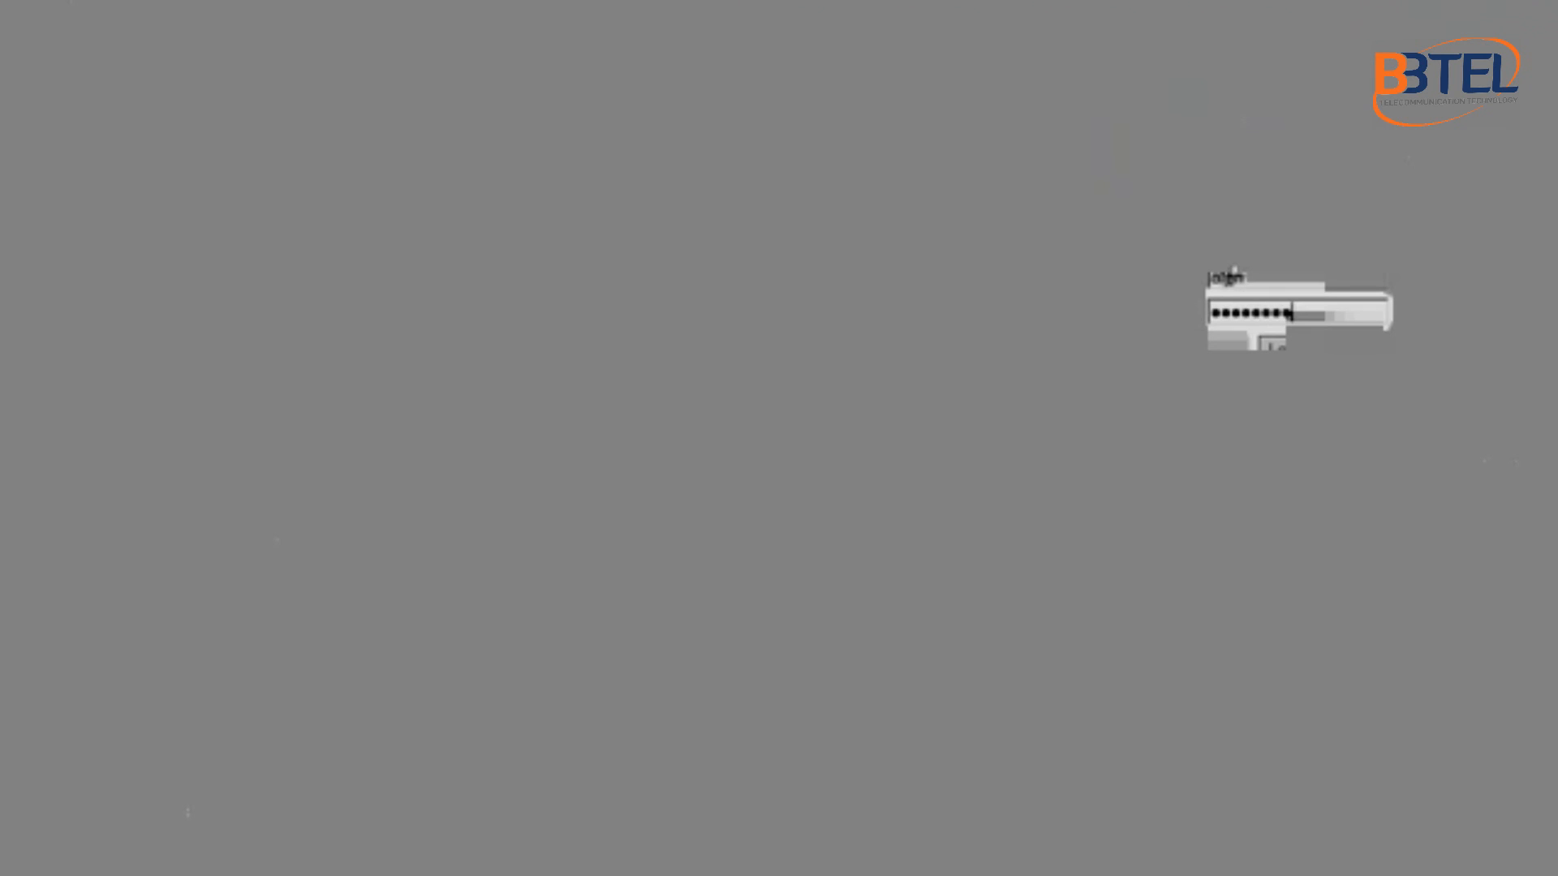
type("*")
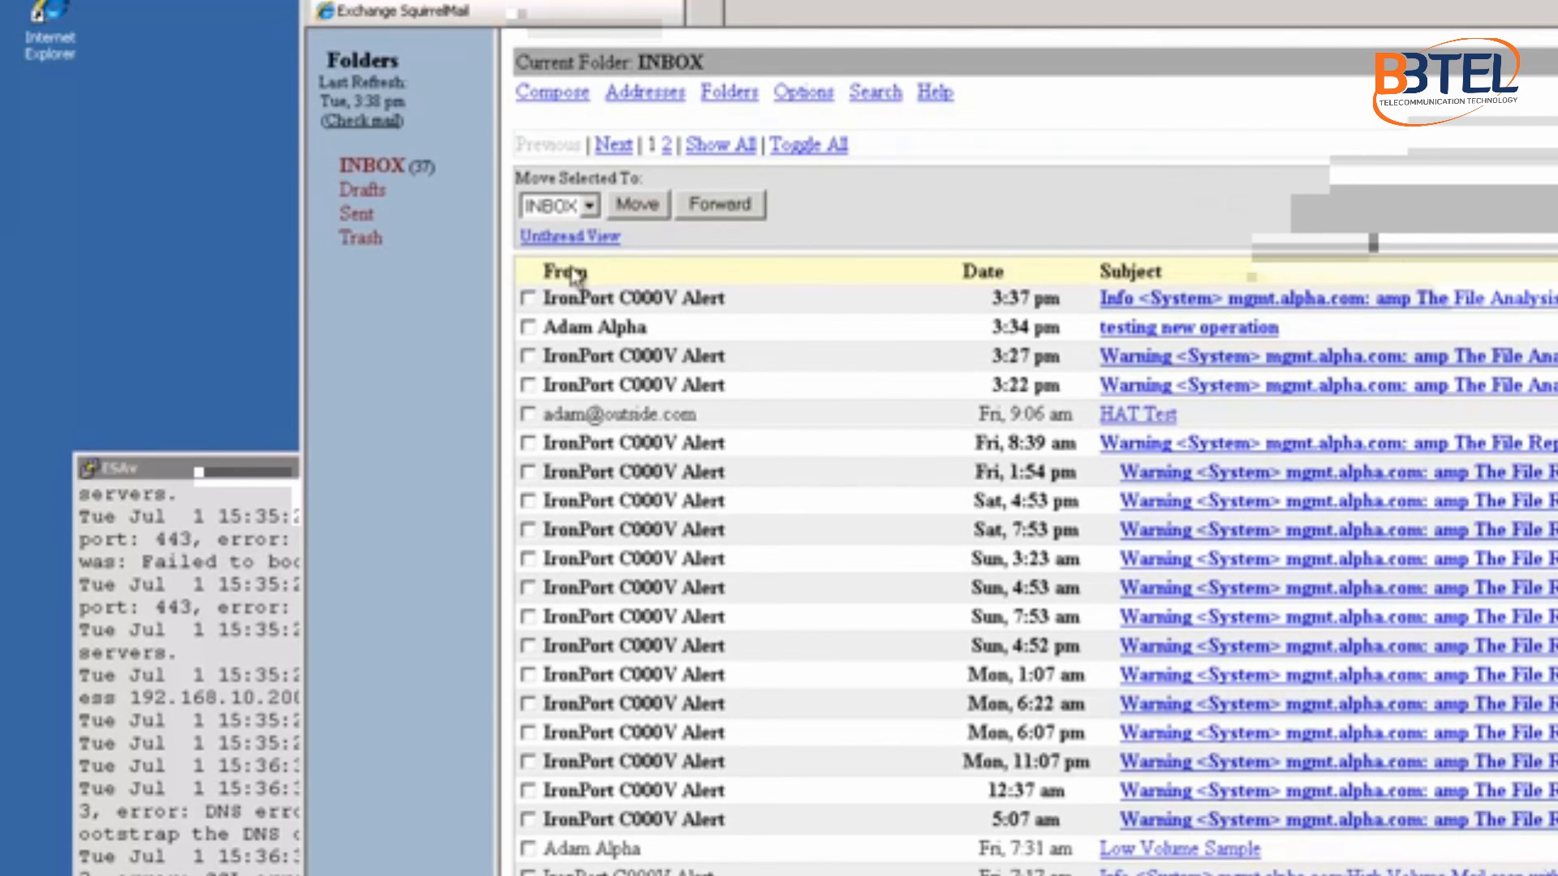
Step: Open the received 'testing new operation' message, check its greeting, and return to the inbox
left_click(1163, 342)
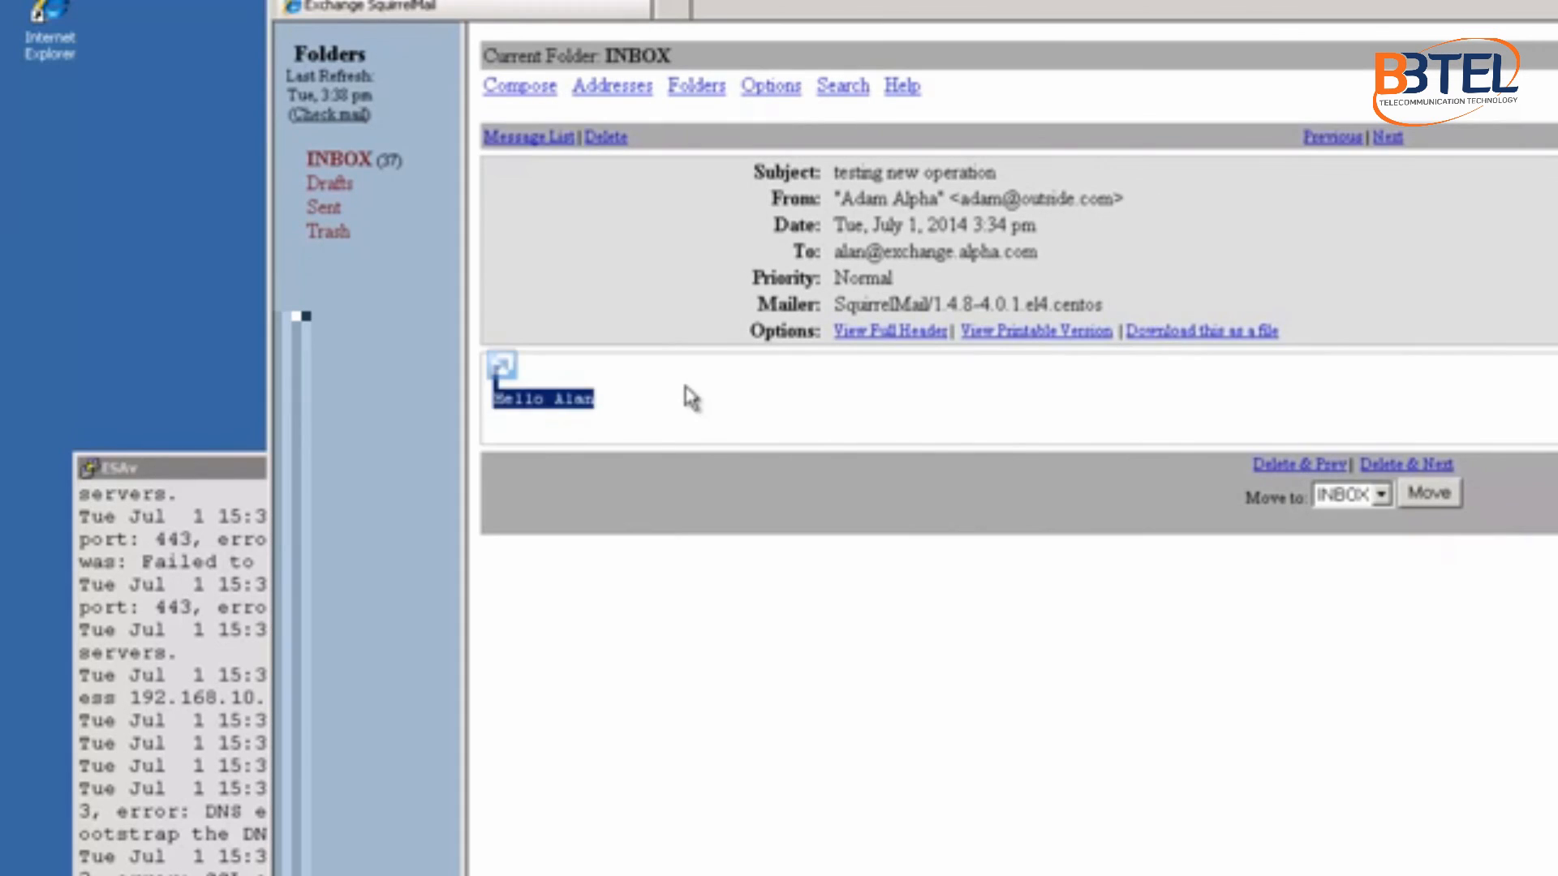
triple_click(550, 406)
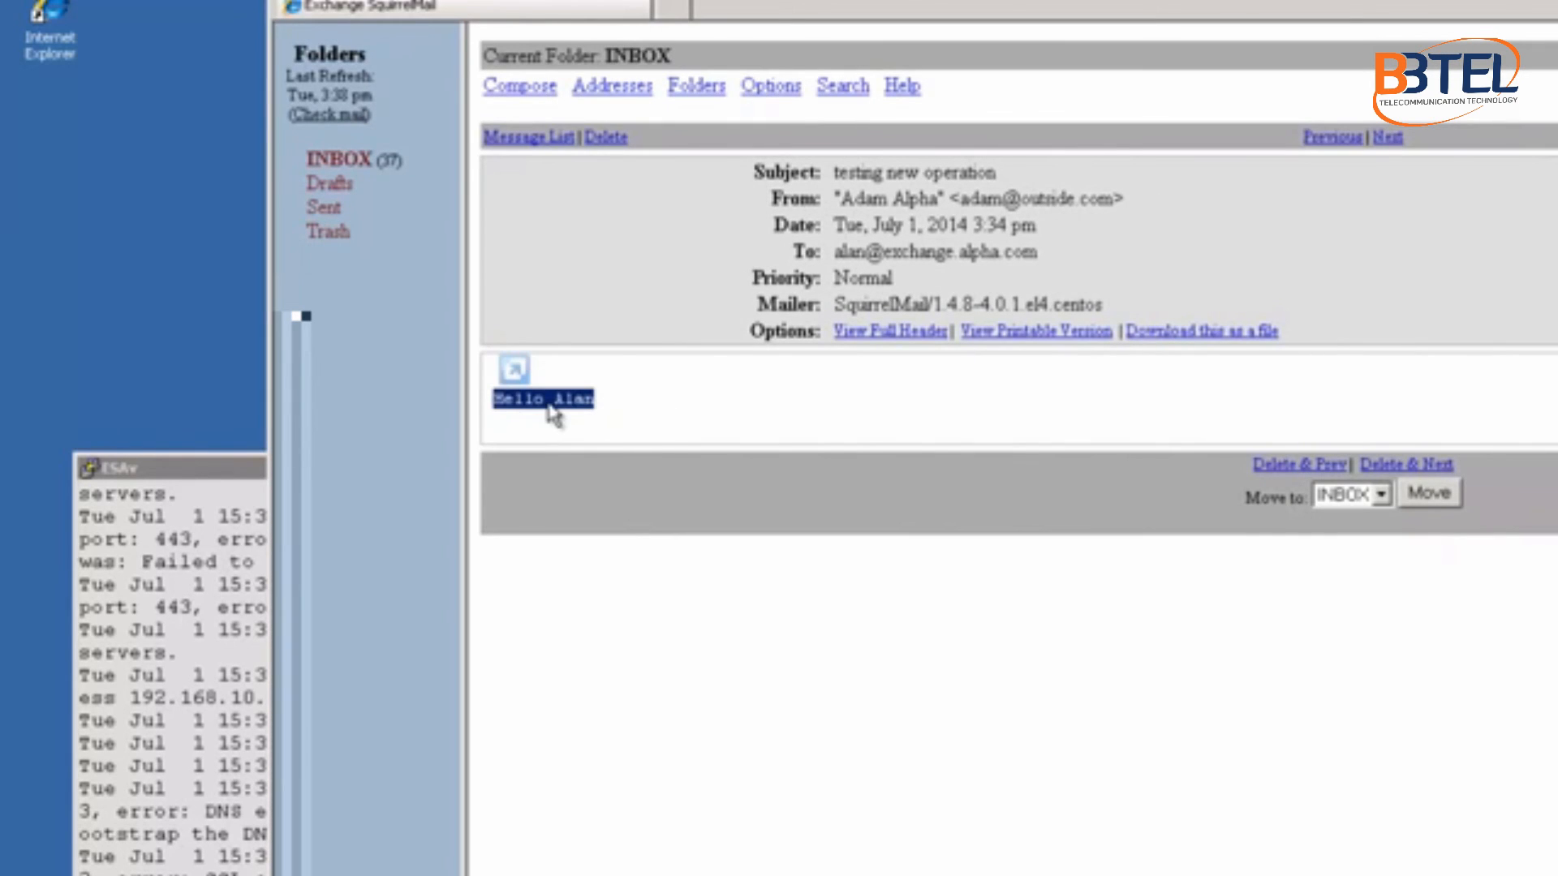
left_click(339, 161)
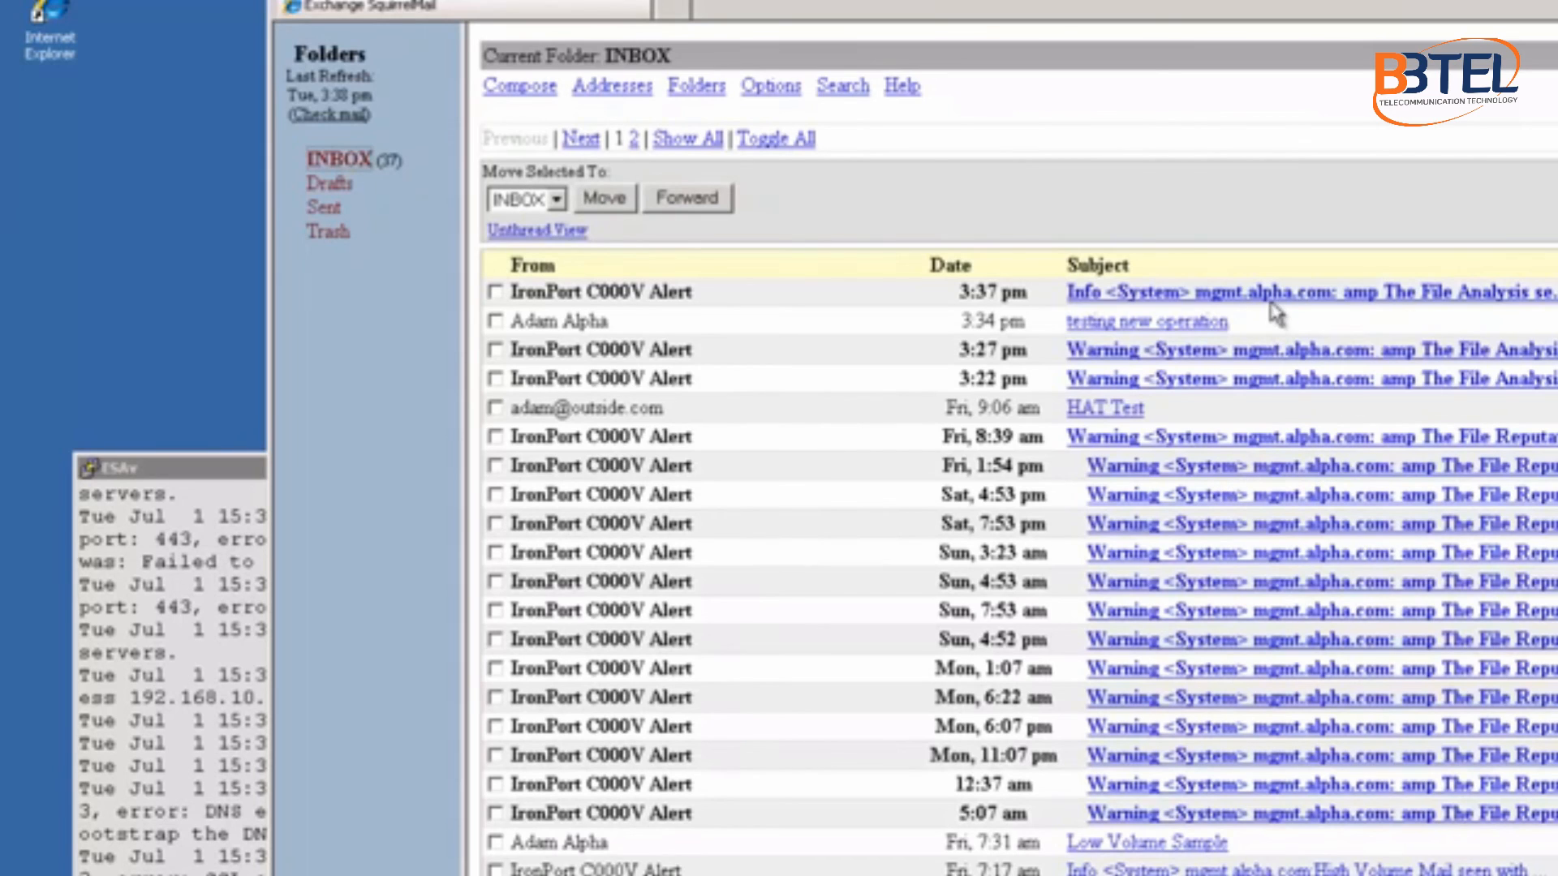